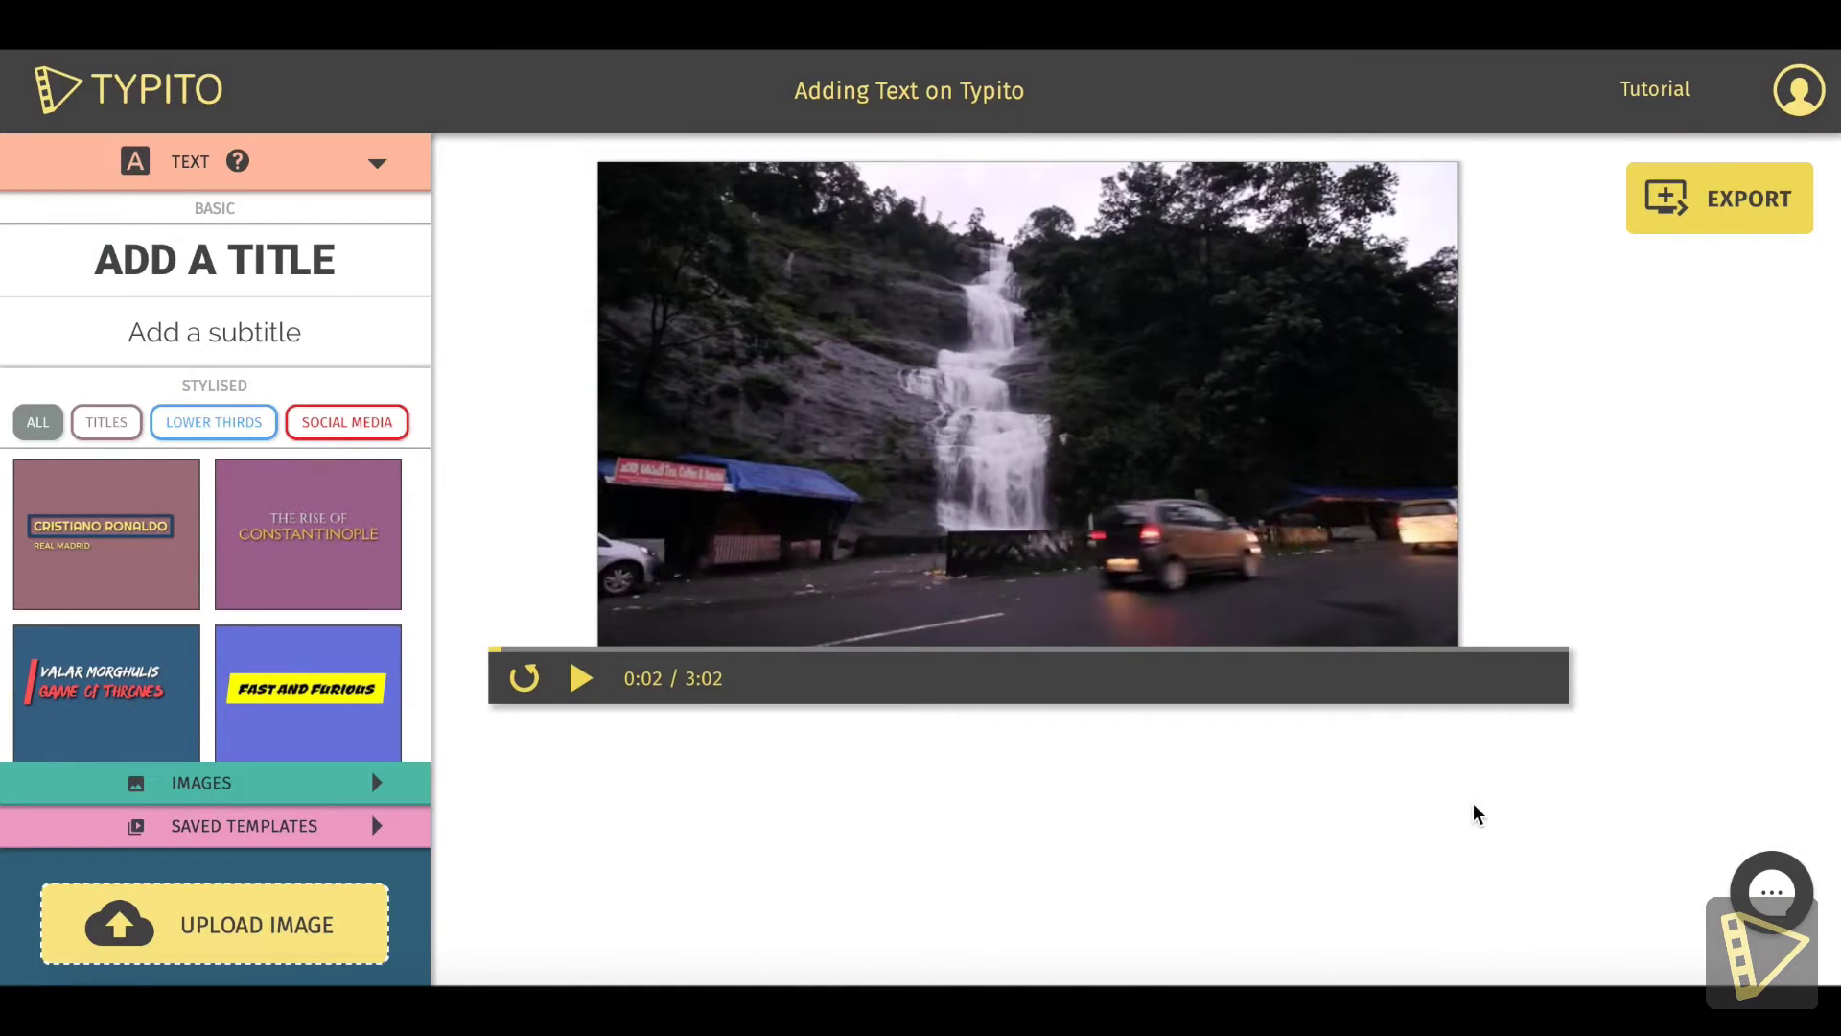
- Play the video, pause it at 0:06, and add a basic title at that point
left_click(576, 677)
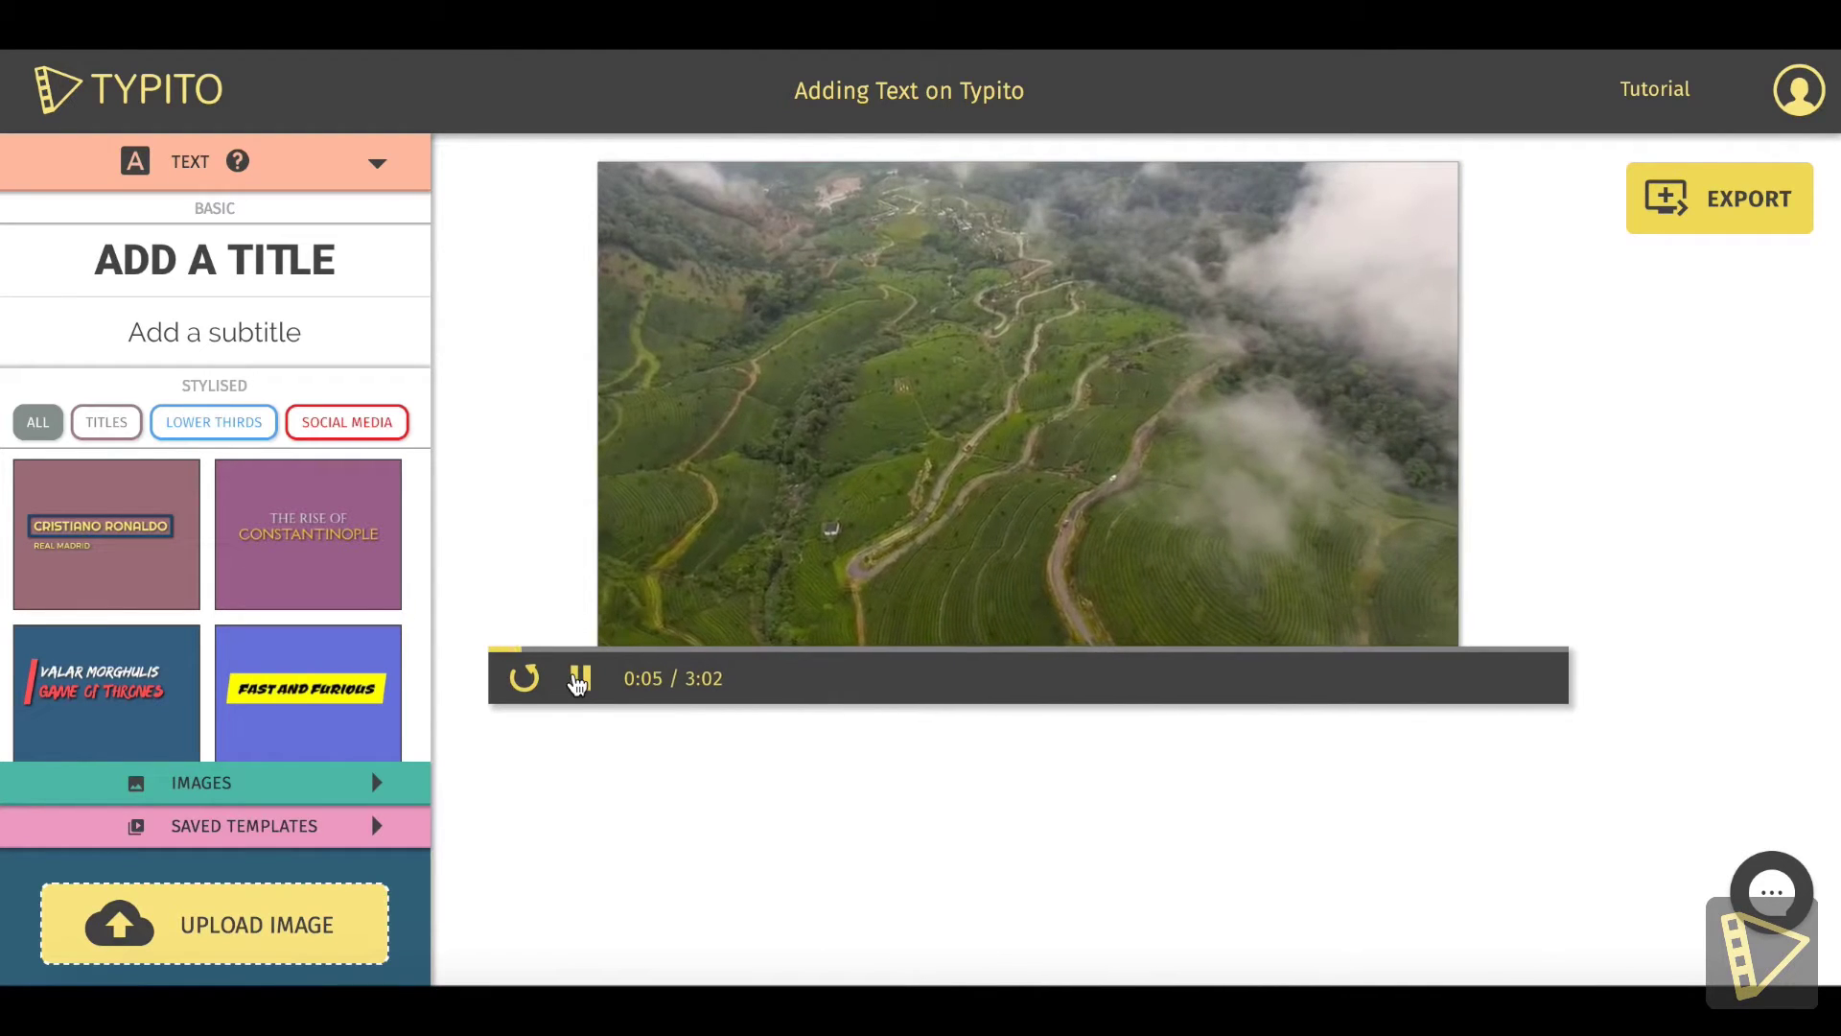
left_click(577, 678)
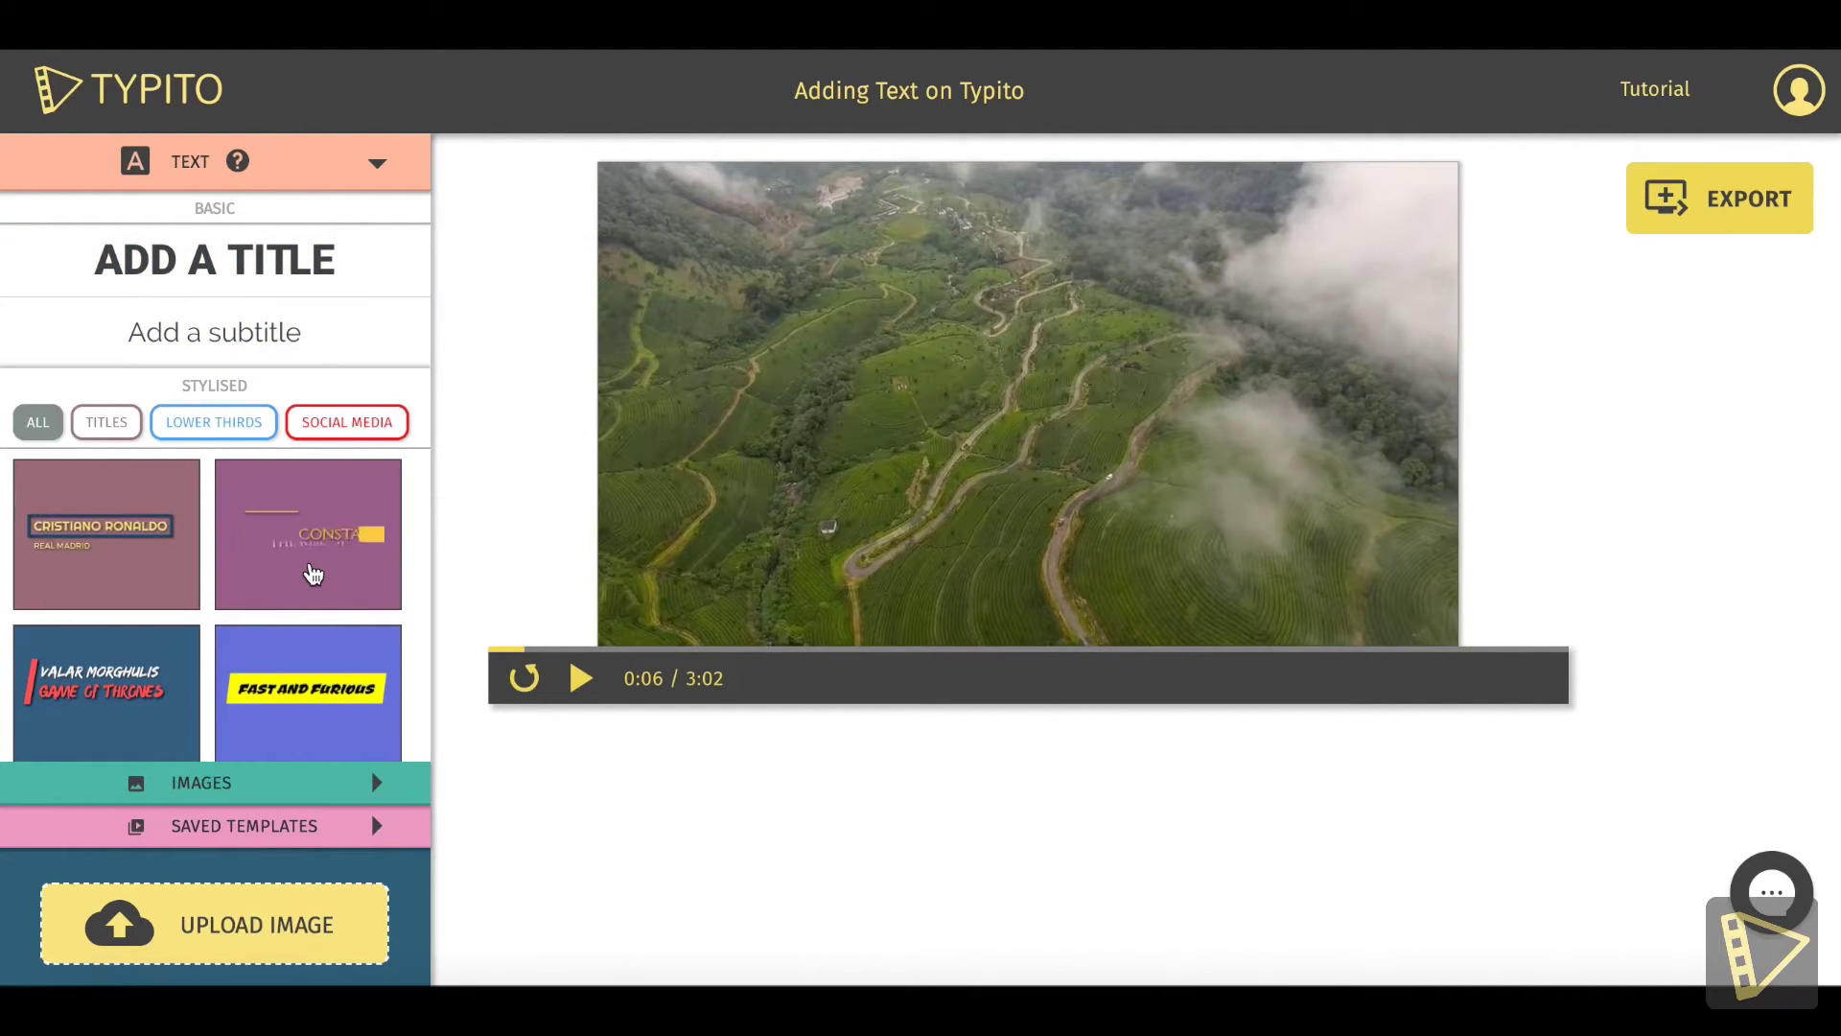
scroll(311, 696, "down", 3)
scroll(312, 697, "down", 2)
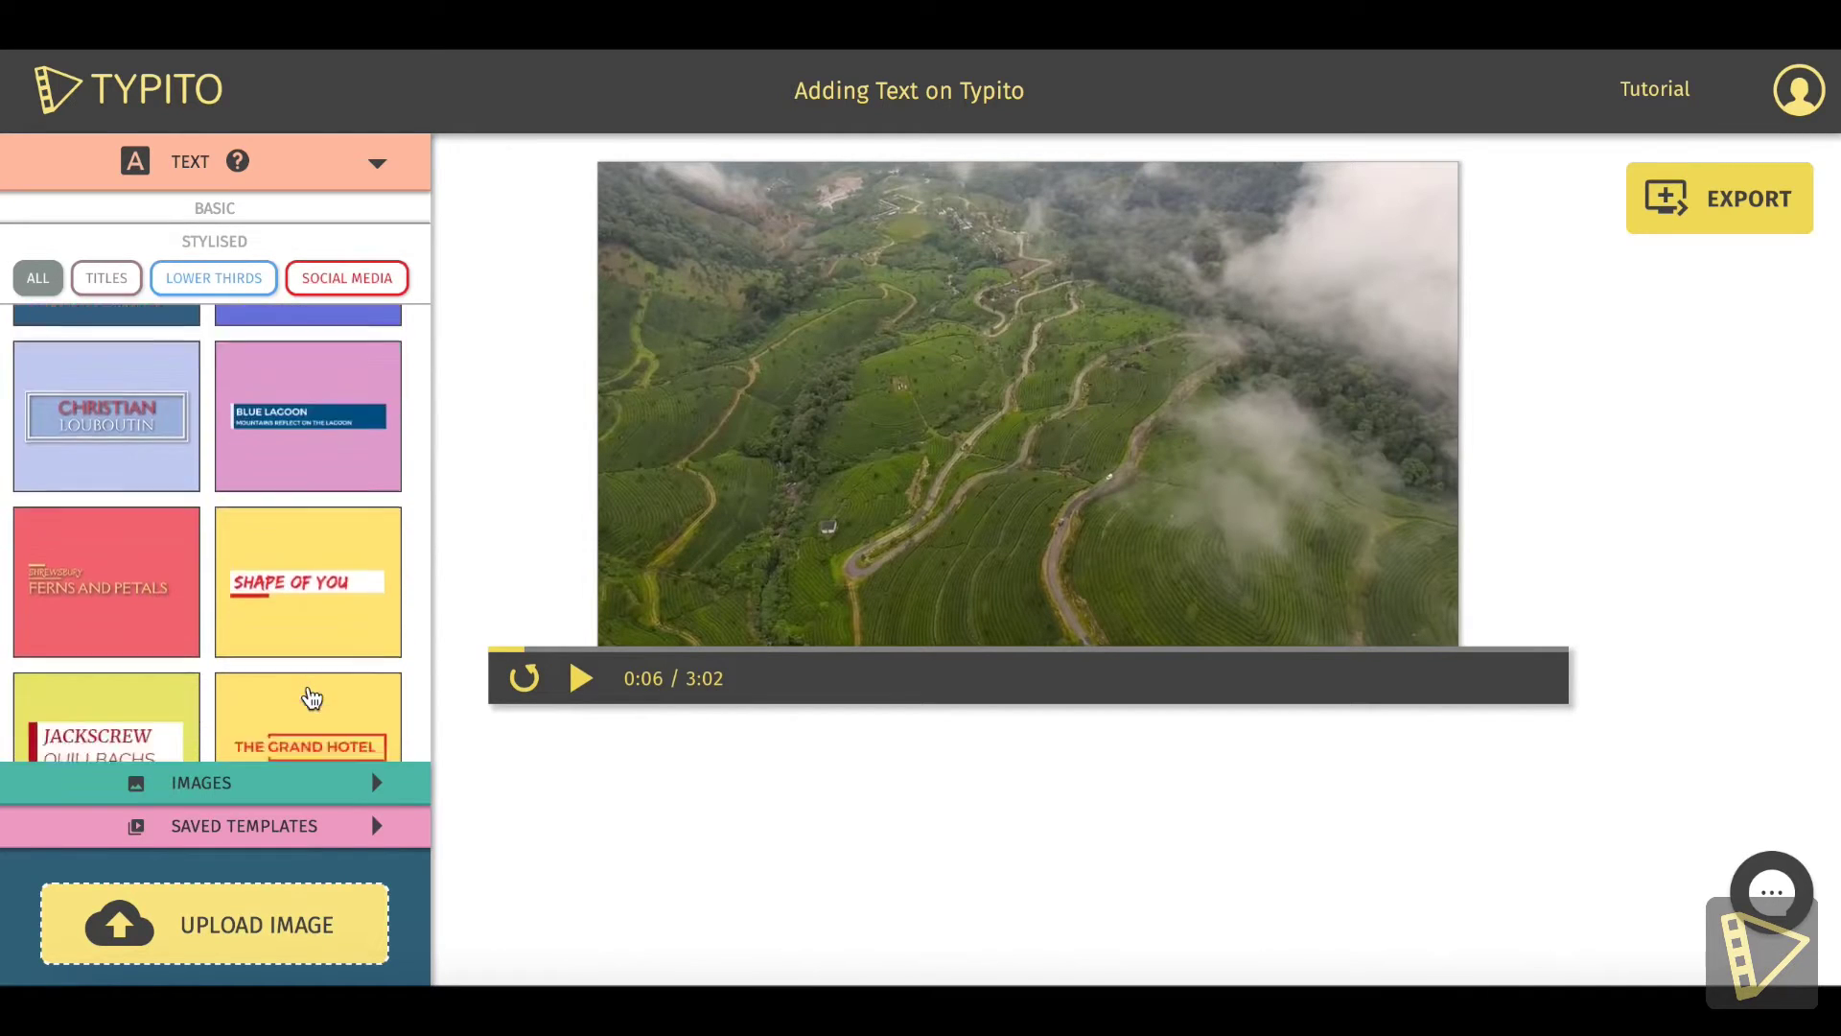
scroll(311, 690, "up", 2)
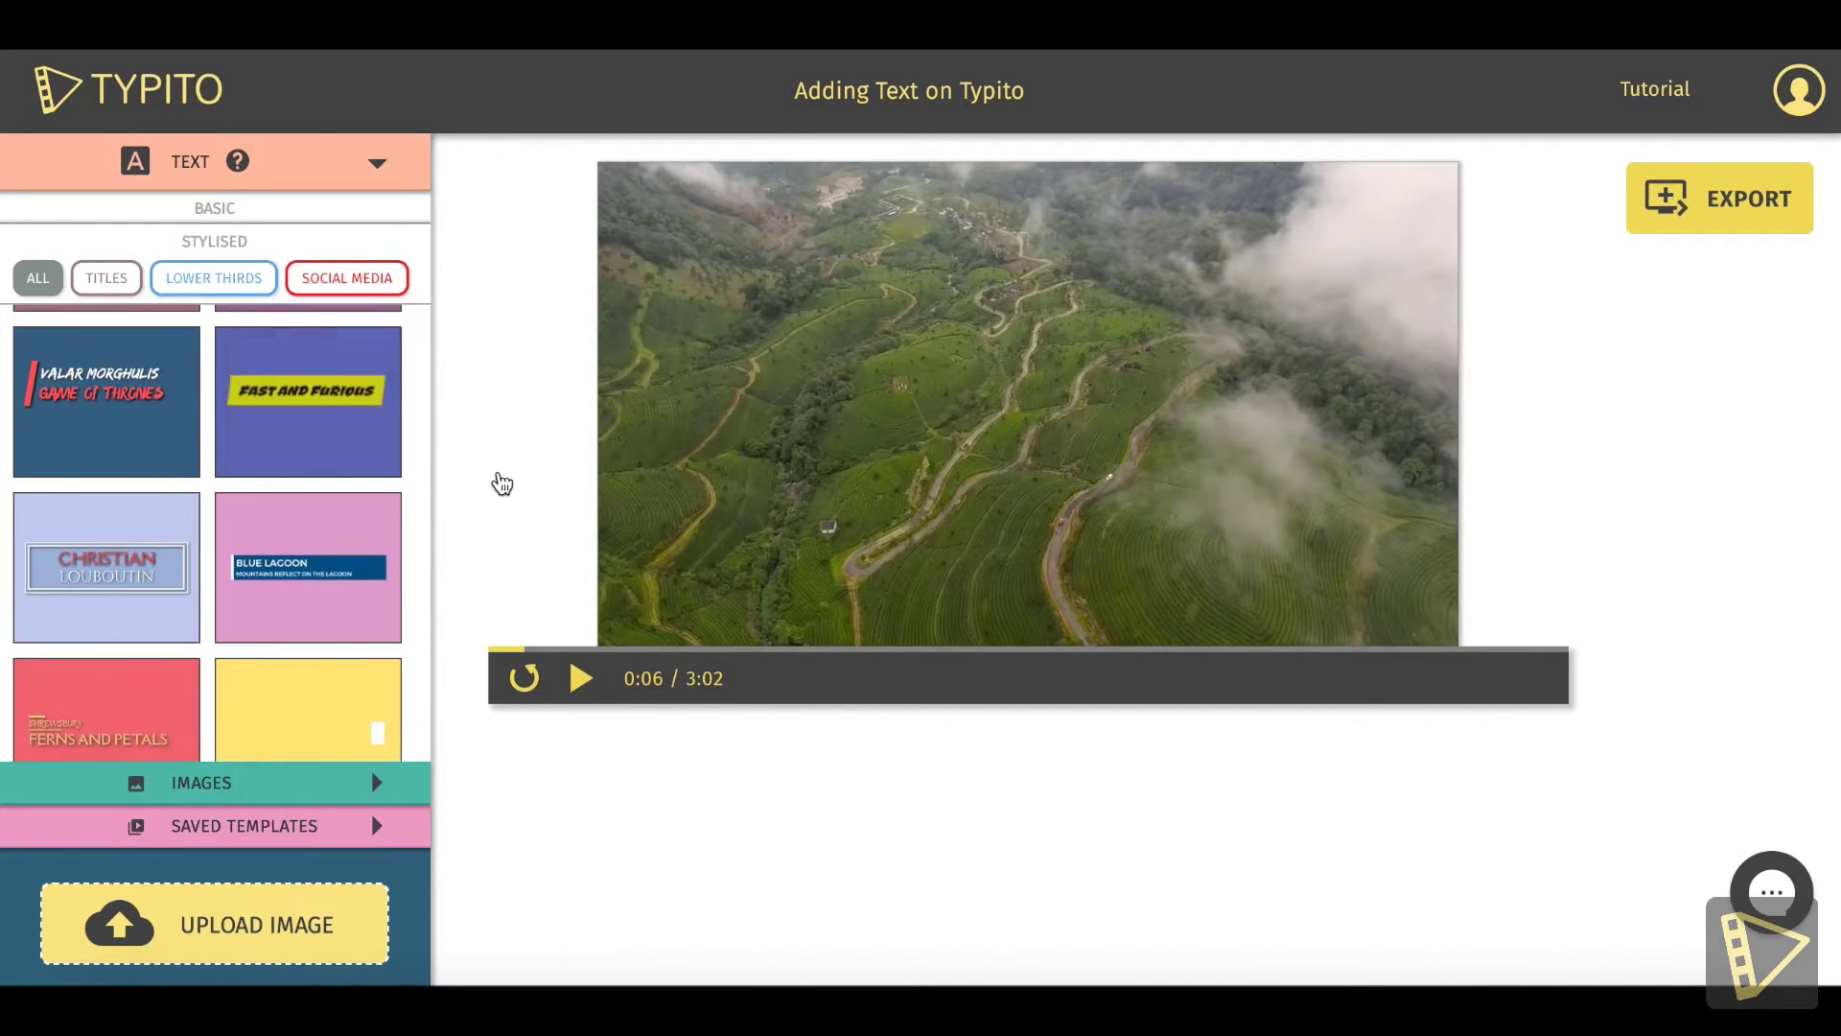
scroll(326, 225, "up", 2)
scroll(326, 218, "up", 2)
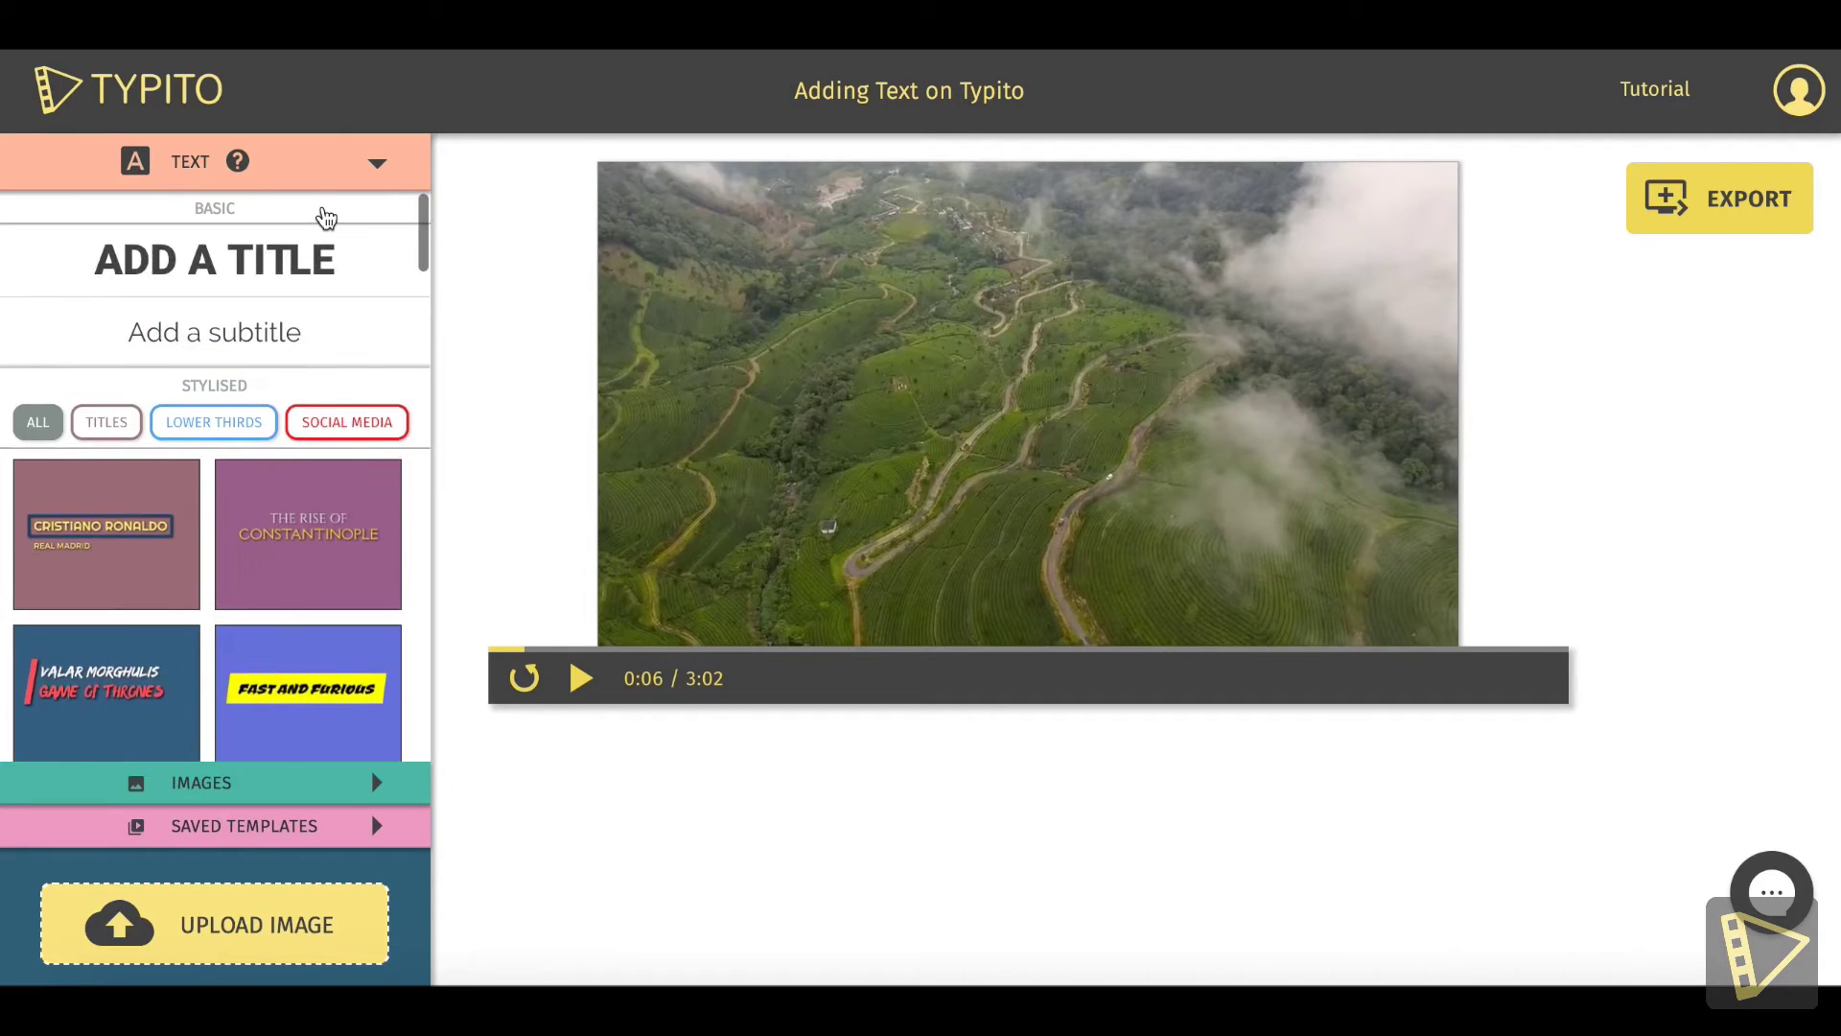
left_click(311, 272)
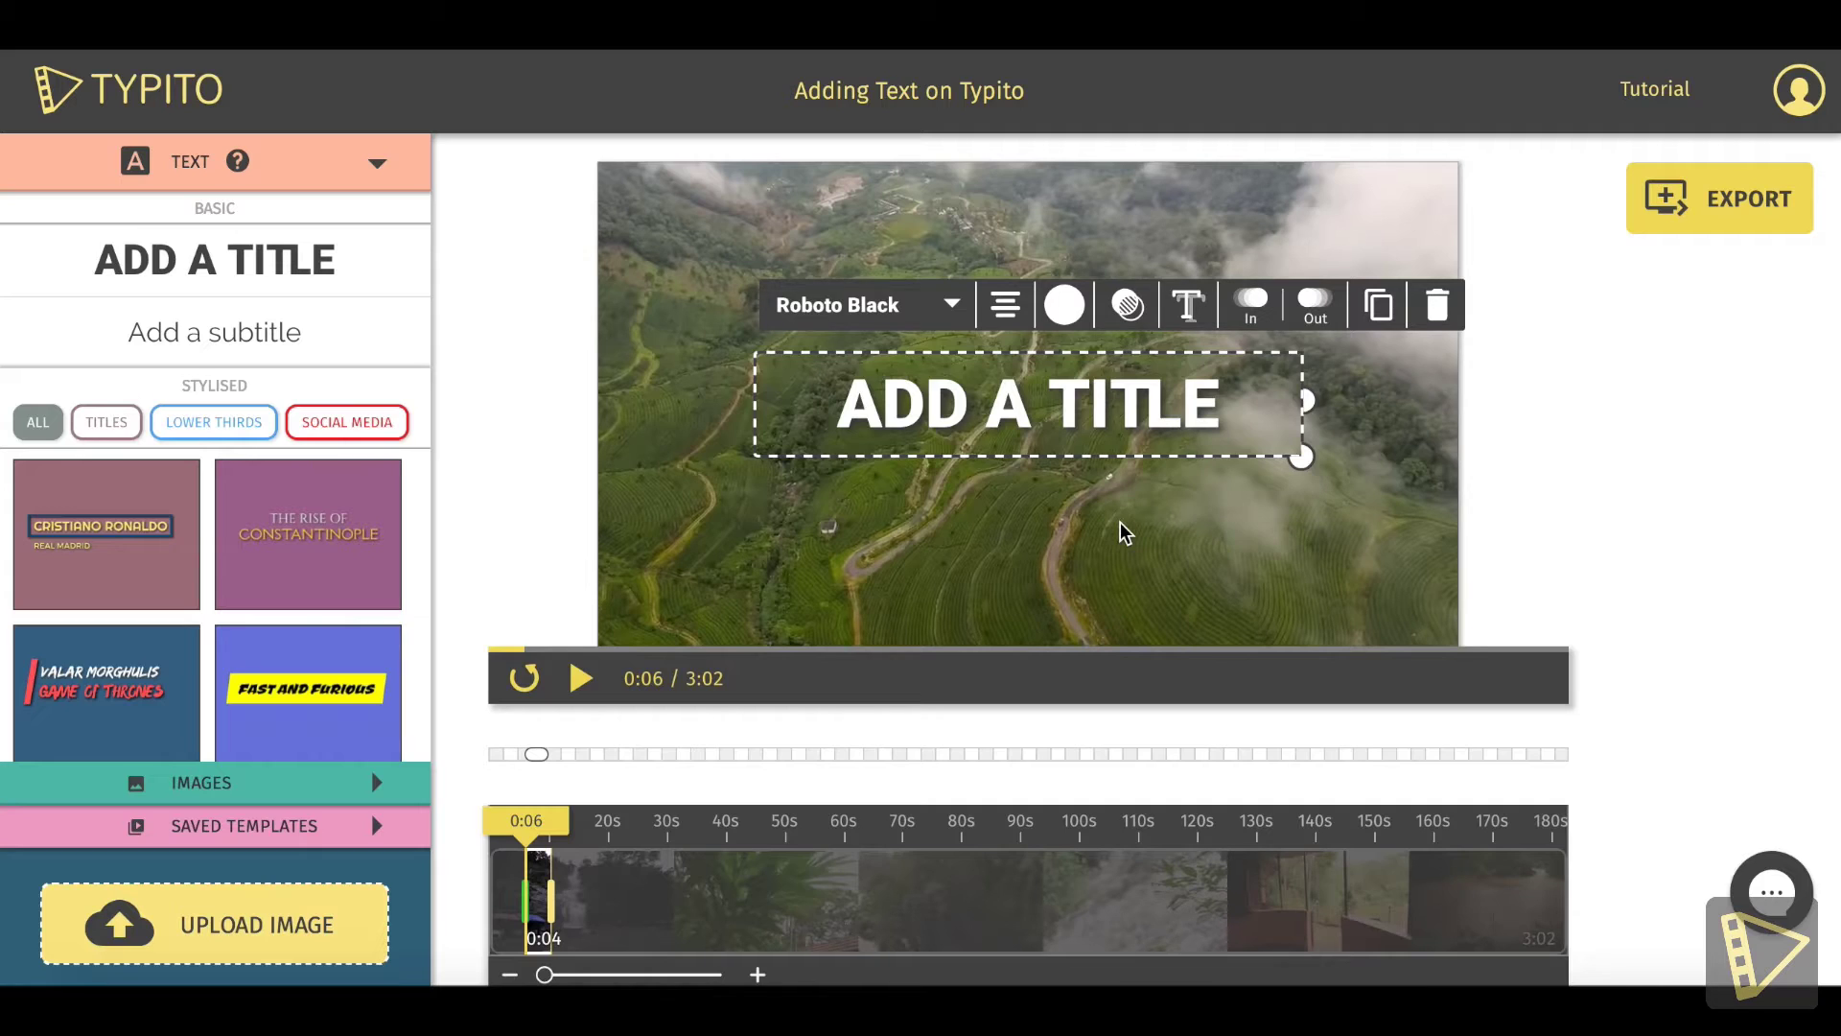
- Replace the title text with "GOD'S OWN COUNTRY" and widen the text box so it fits on one line
double_click(1108, 420)
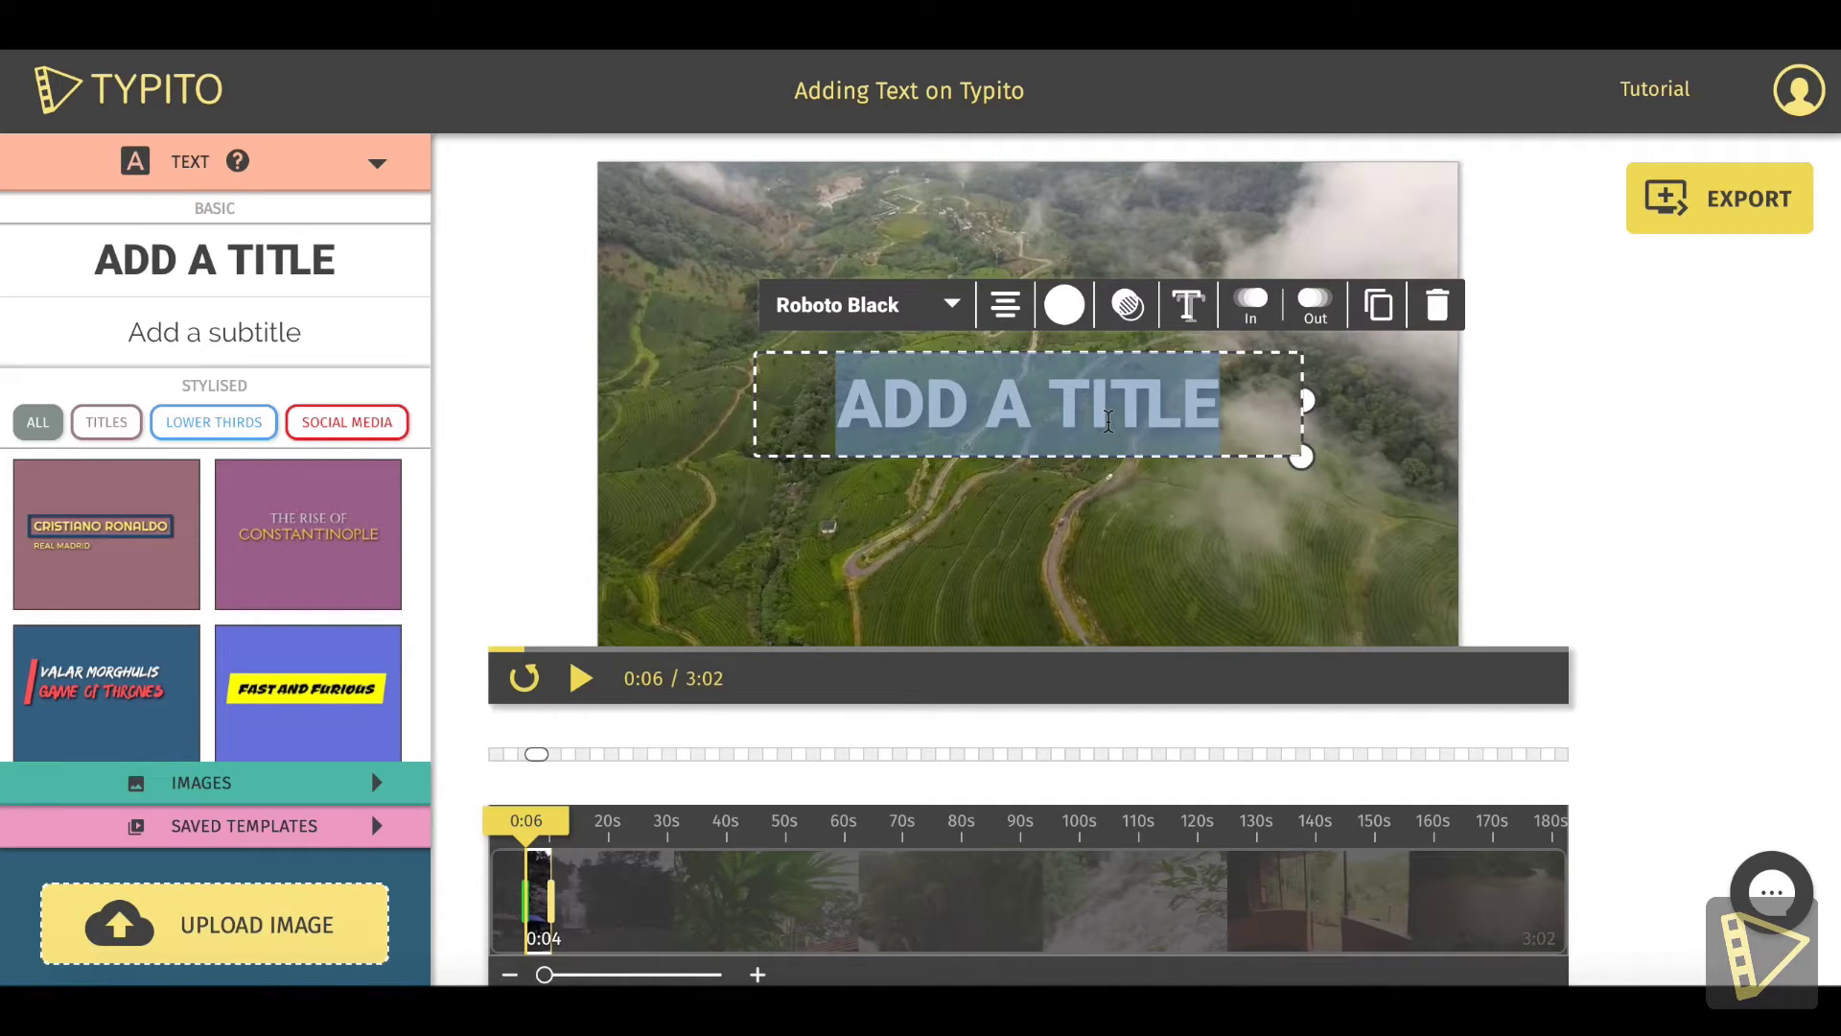
type("GOD'S OWN COUNTRY")
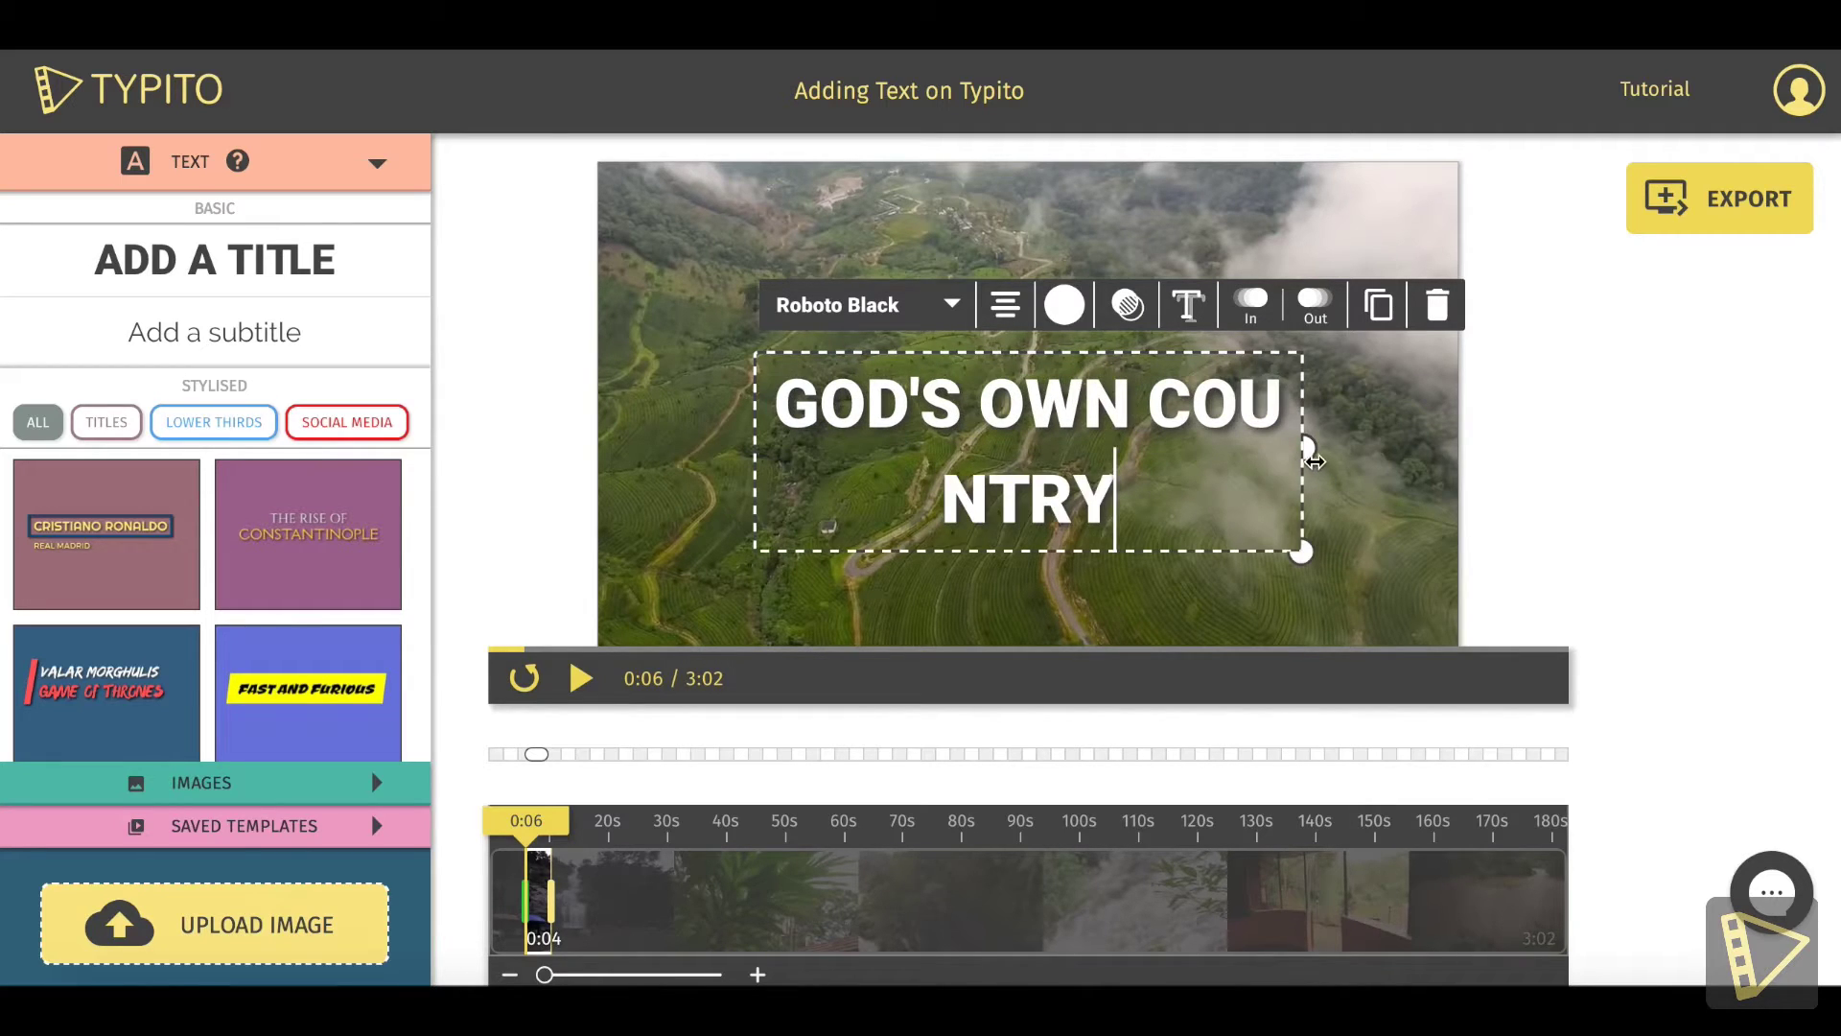
left_click_drag(1306, 451, 1478, 460)
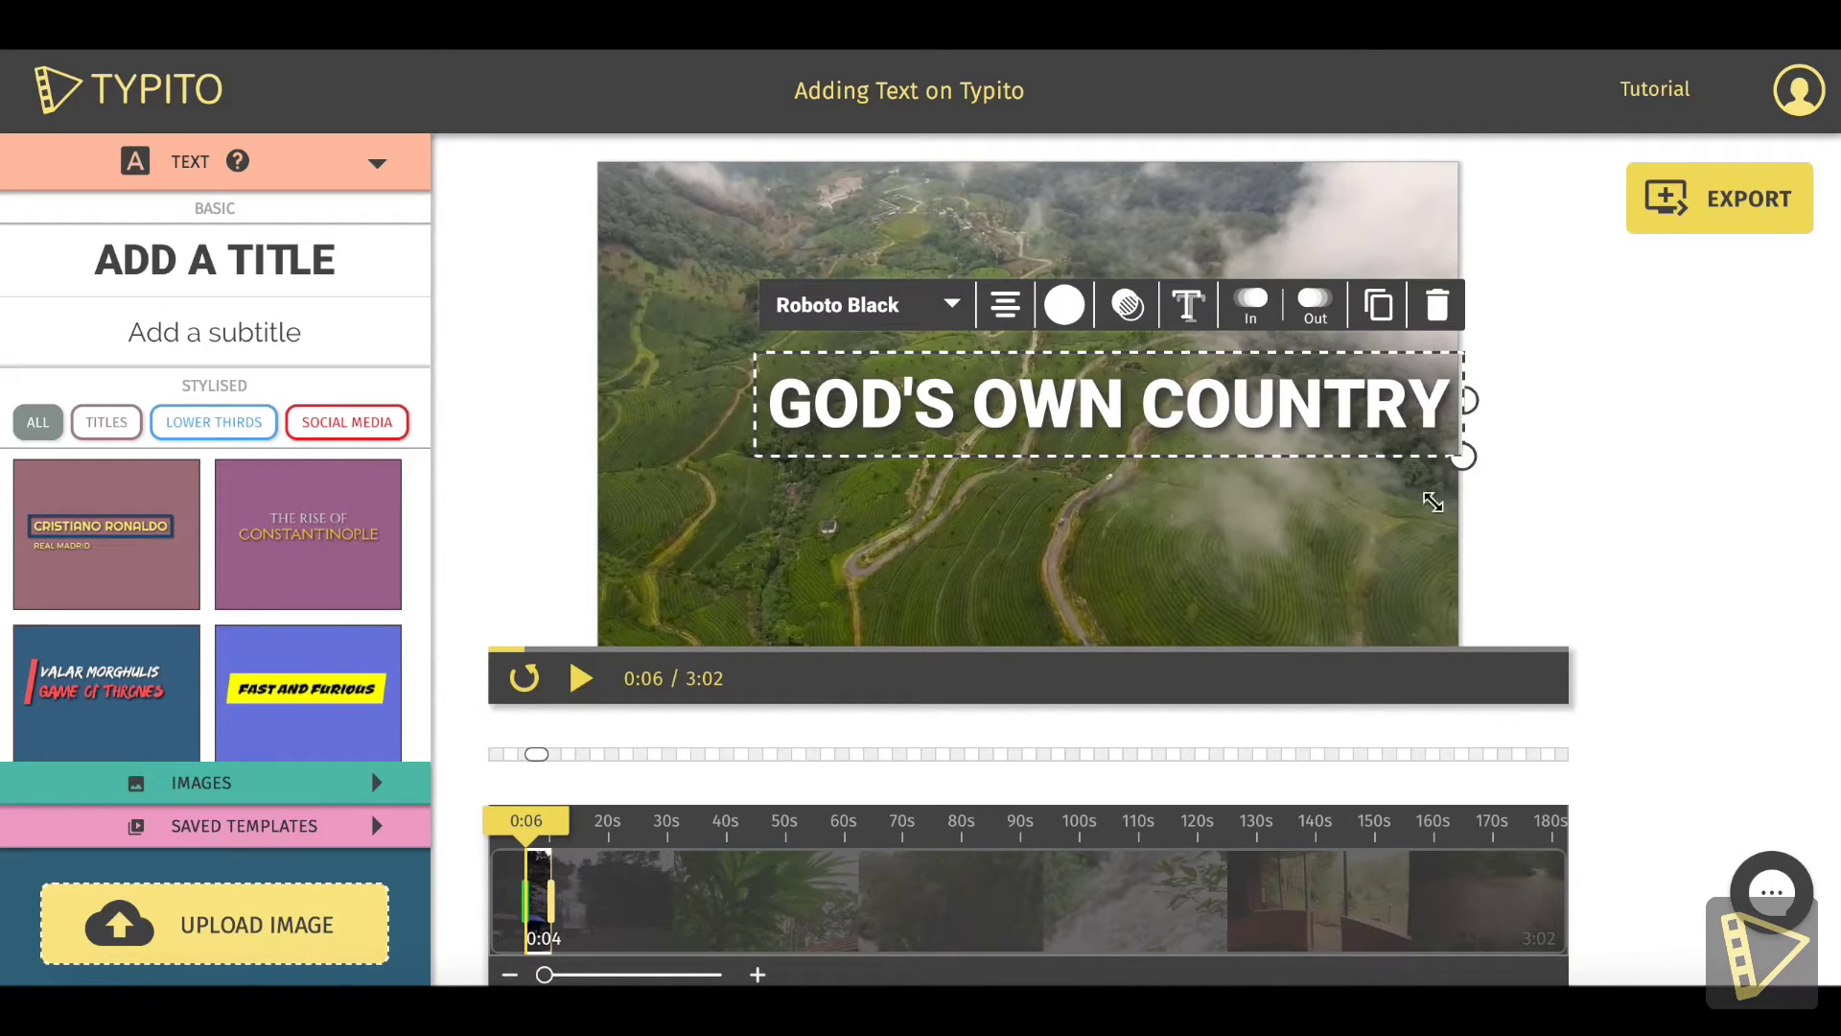
left_click(1561, 506)
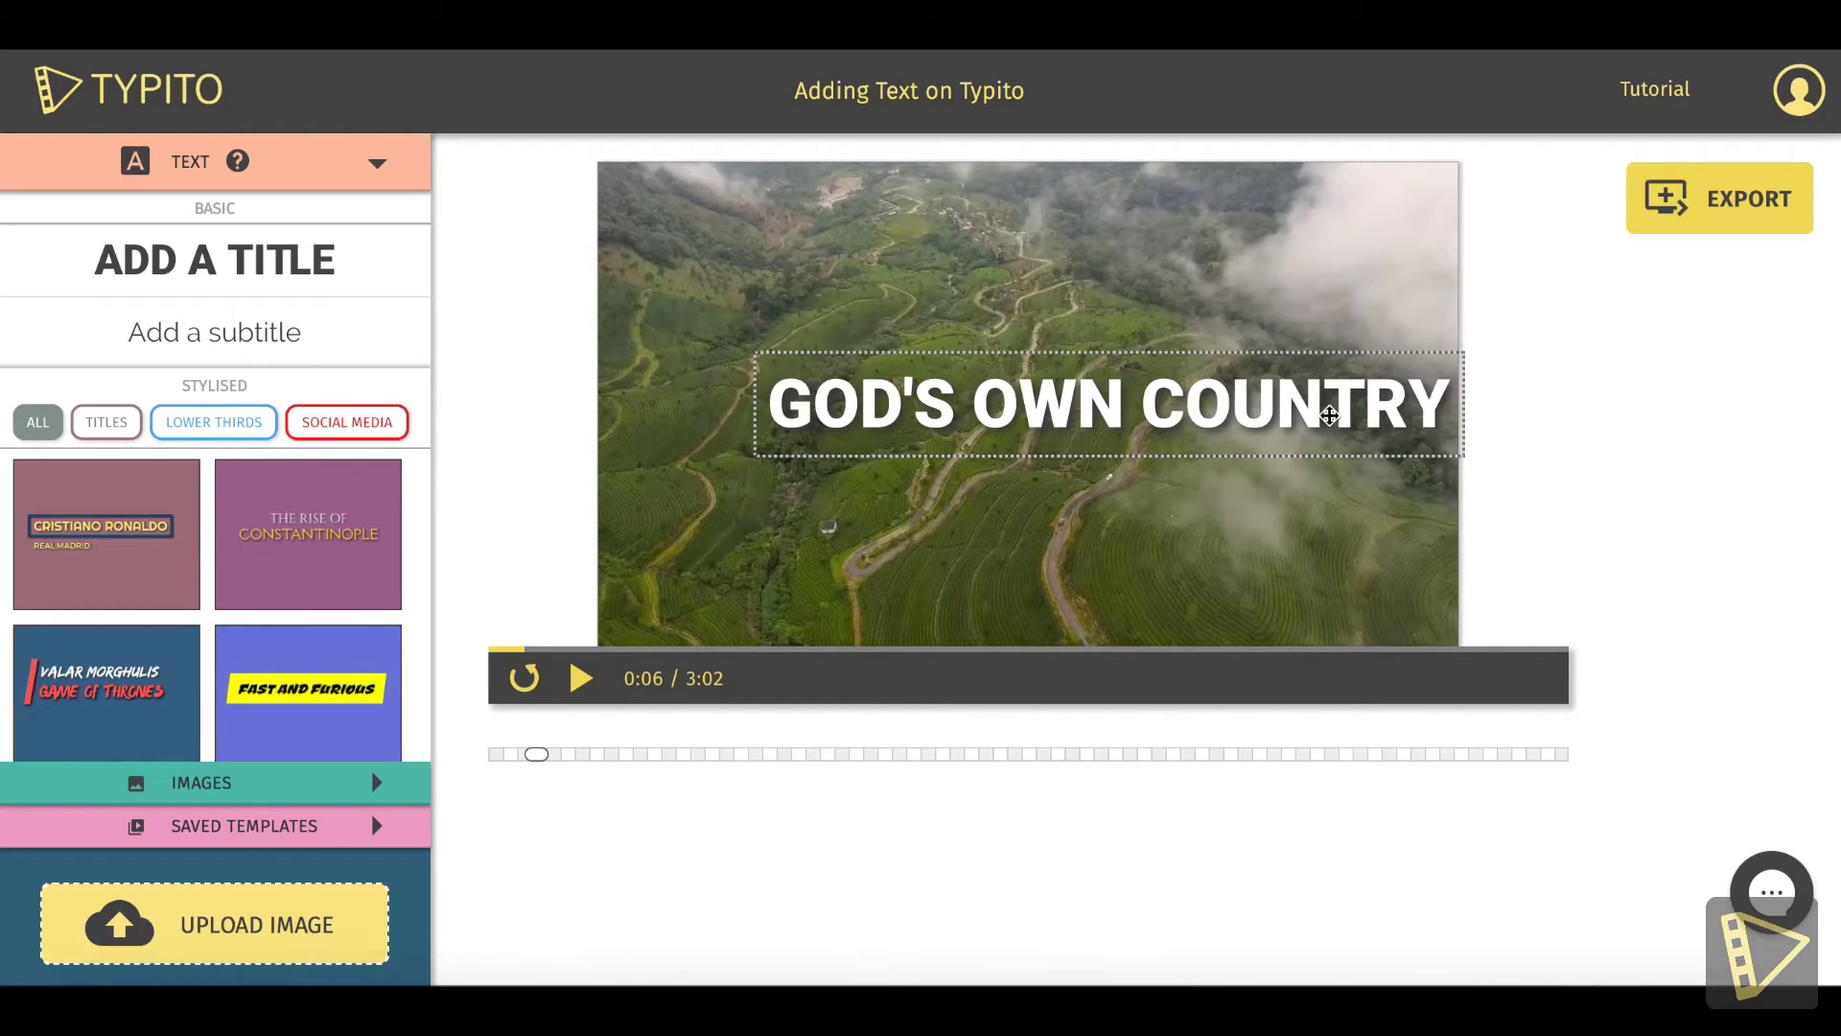
- Move the title back inside the video frame and scale it up slightly
left_click_drag(1257, 400, 1228, 414)
left_click(1229, 414)
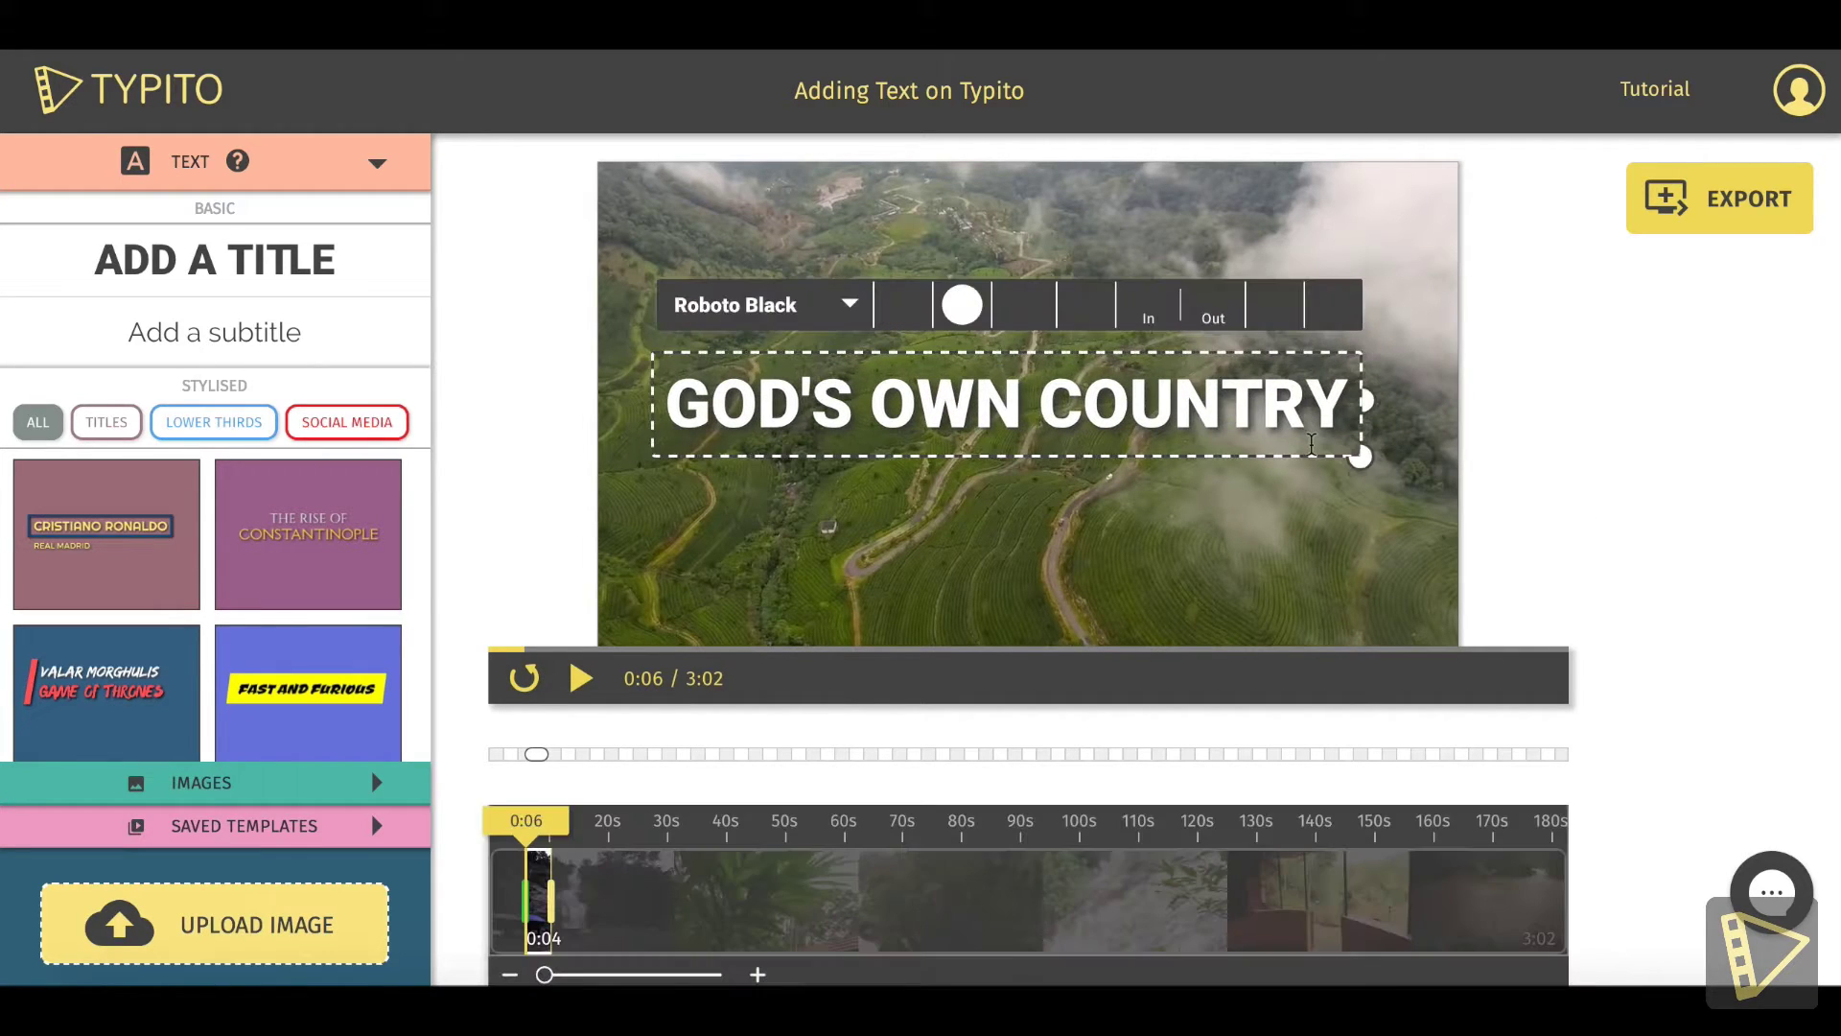
left_click_drag(1365, 457, 1428, 526)
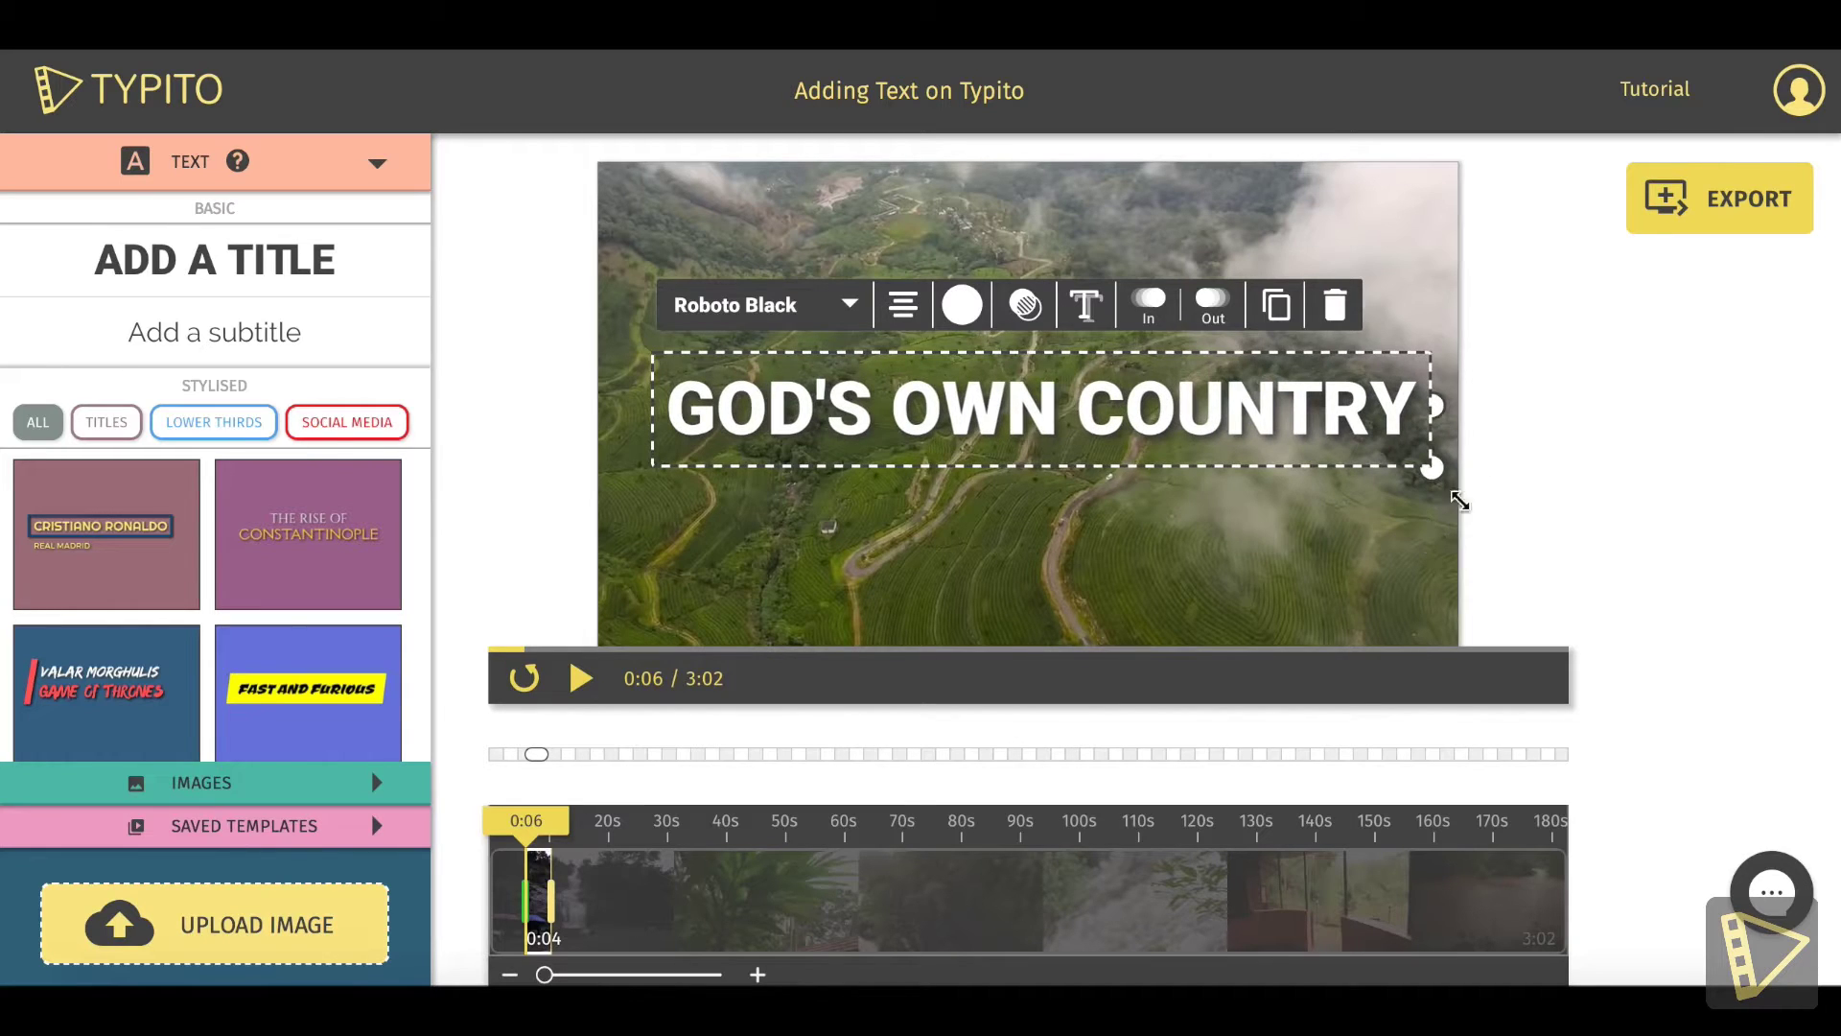
left_click_drag(1431, 470, 1387, 503)
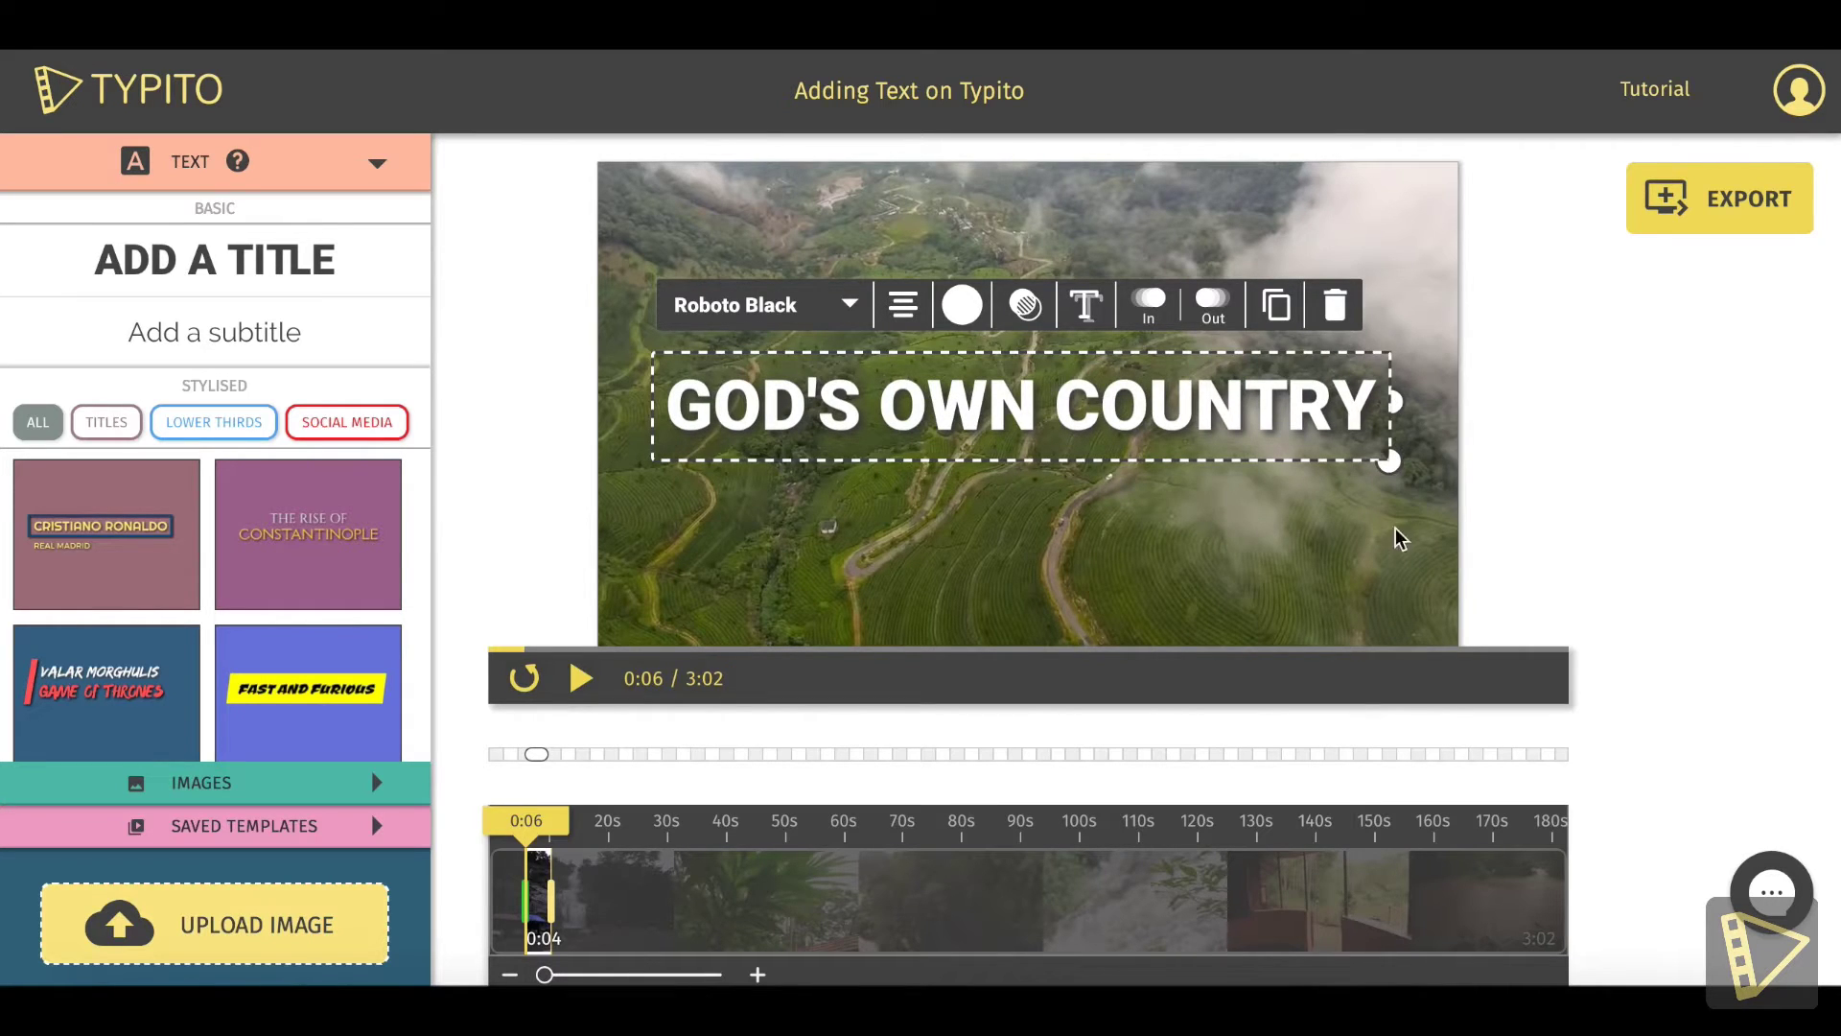
- Reposition the title so it is horizontally centred and slightly below the middle of the video frame
left_click(1512, 570)
left_click(1286, 415)
left_click(1266, 490)
mouse_move(1266, 490)
left_mouse_down()
mouse_move(1274, 538)
mouse_move(1298, 452)
mouse_move(1270, 451)
mouse_move(1270, 477)
left_mouse_up()
left_click(1277, 561)
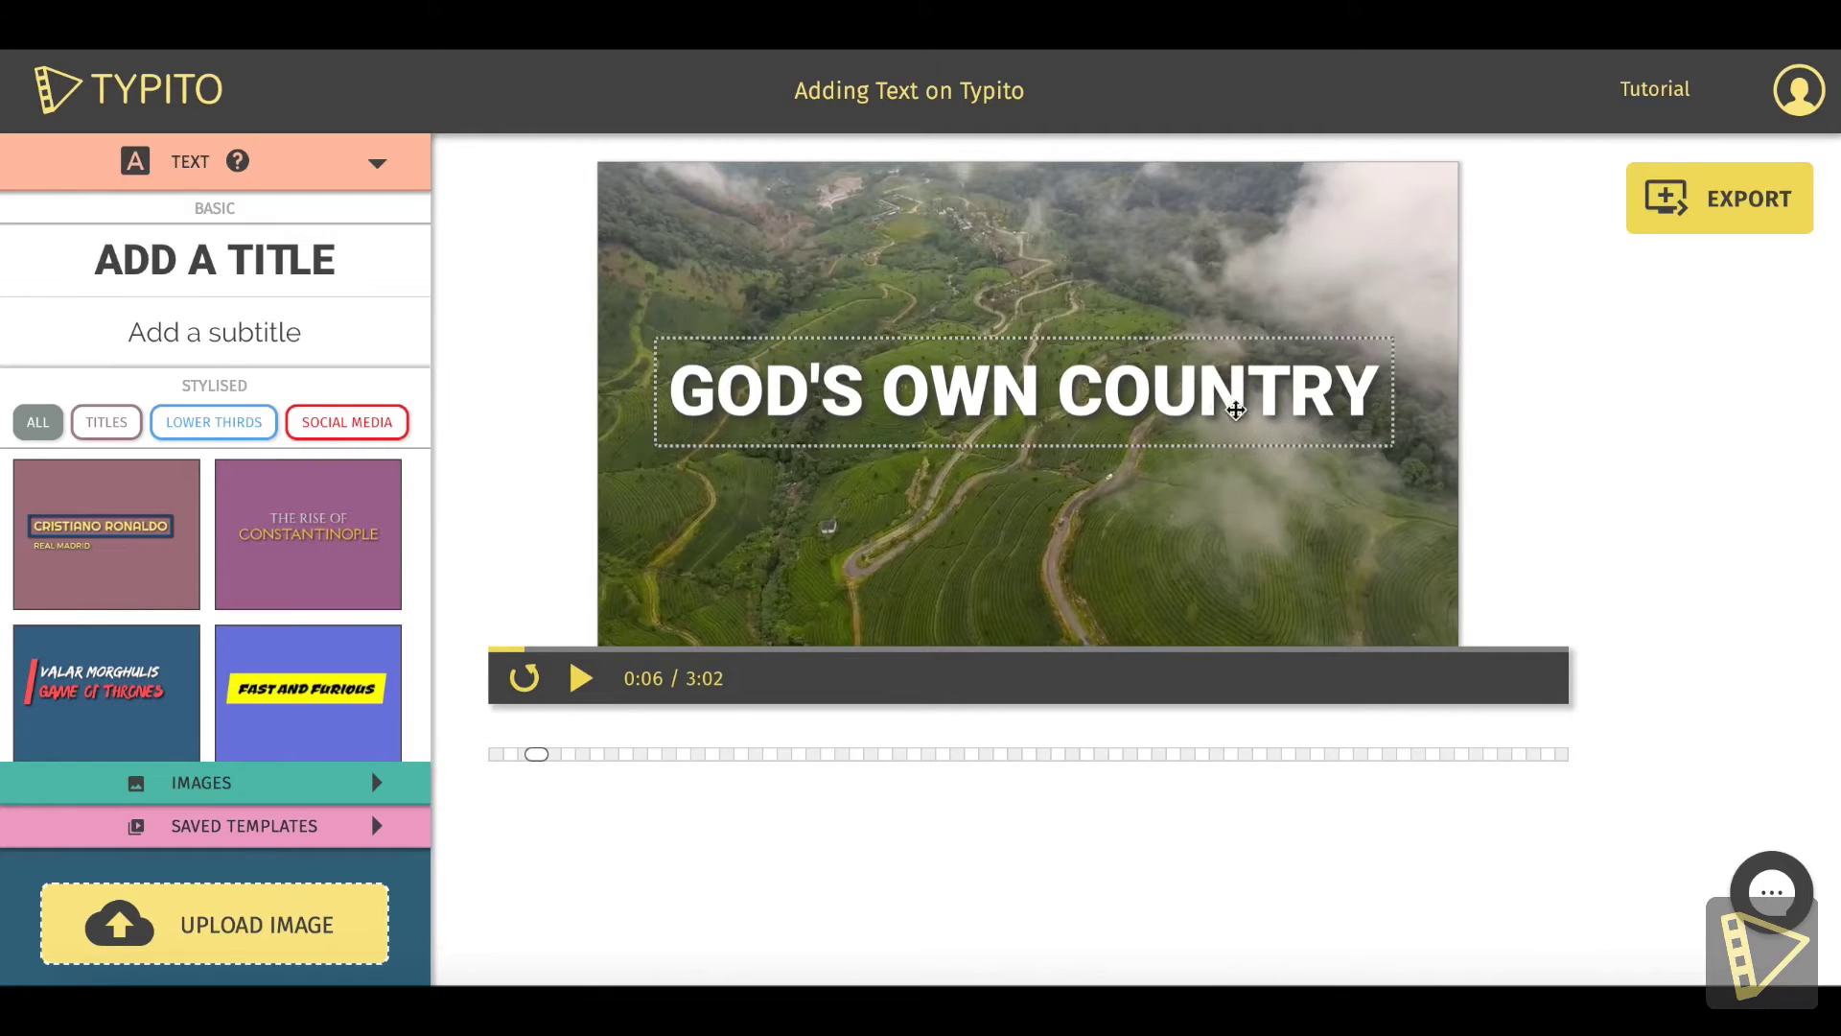
left_click(1108, 387)
left_click_drag(1109, 386, 1157, 415)
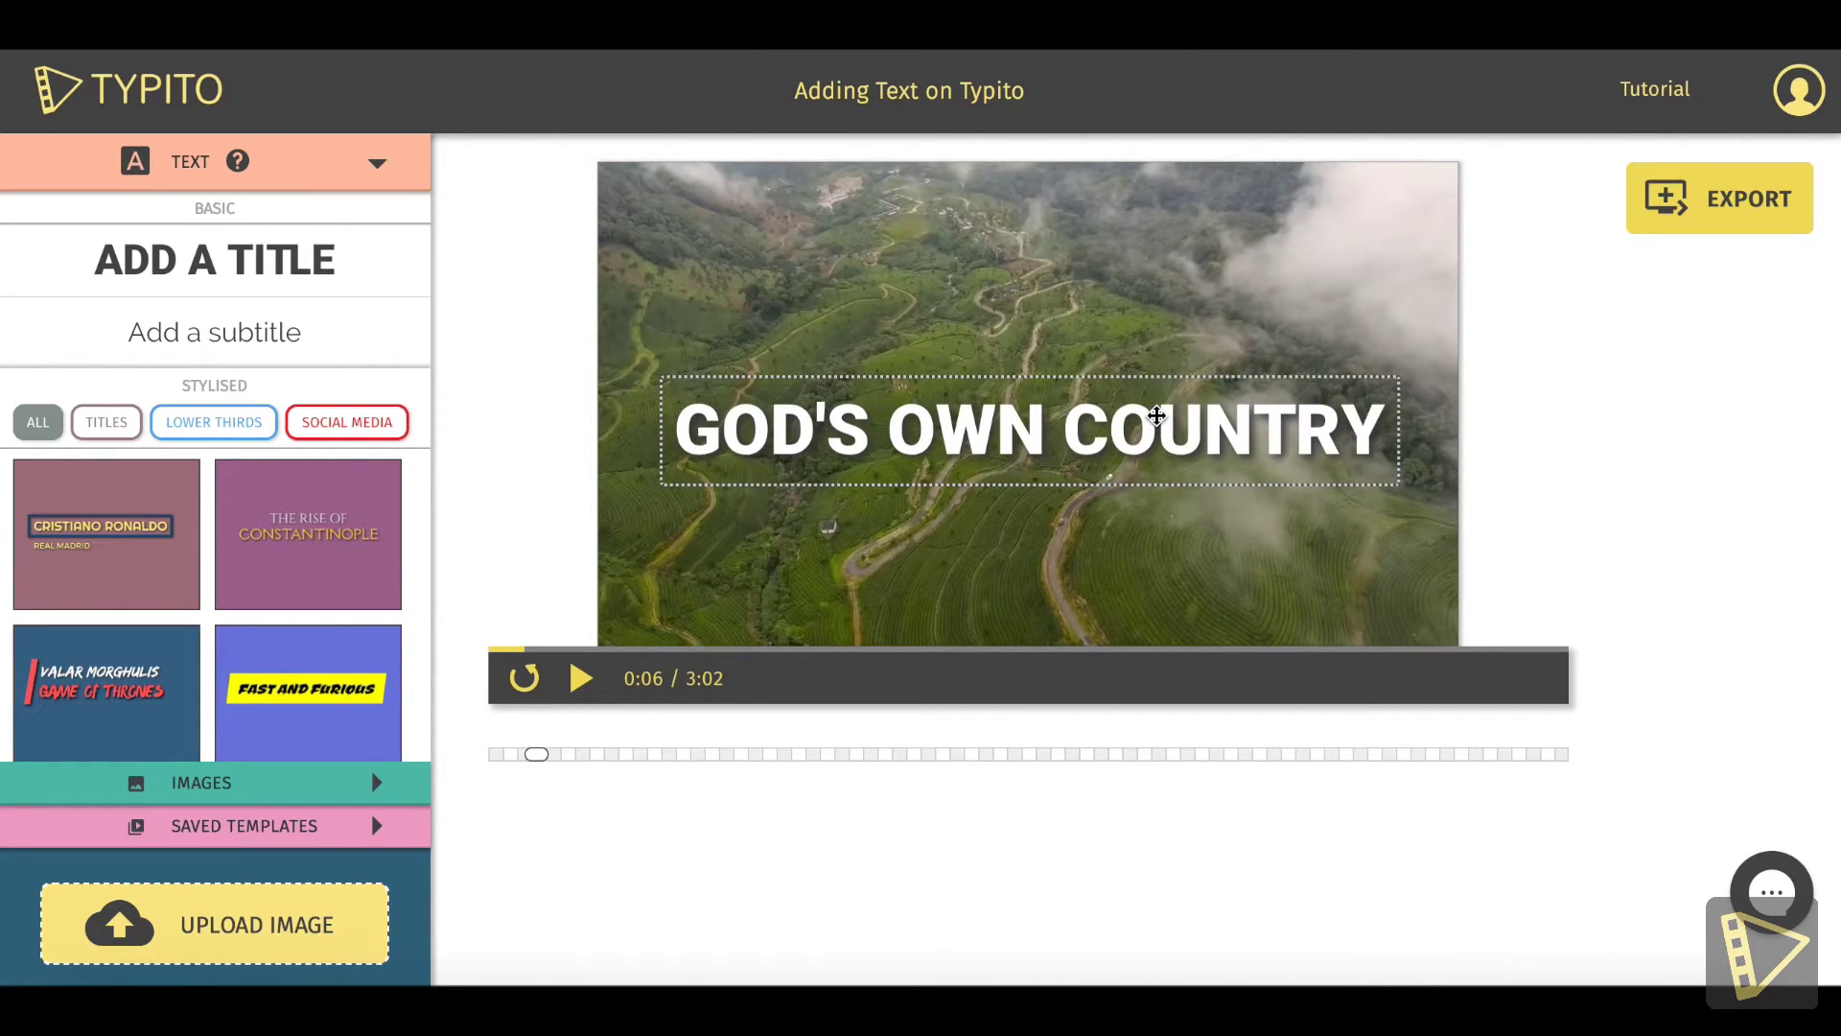
left_click(1393, 321)
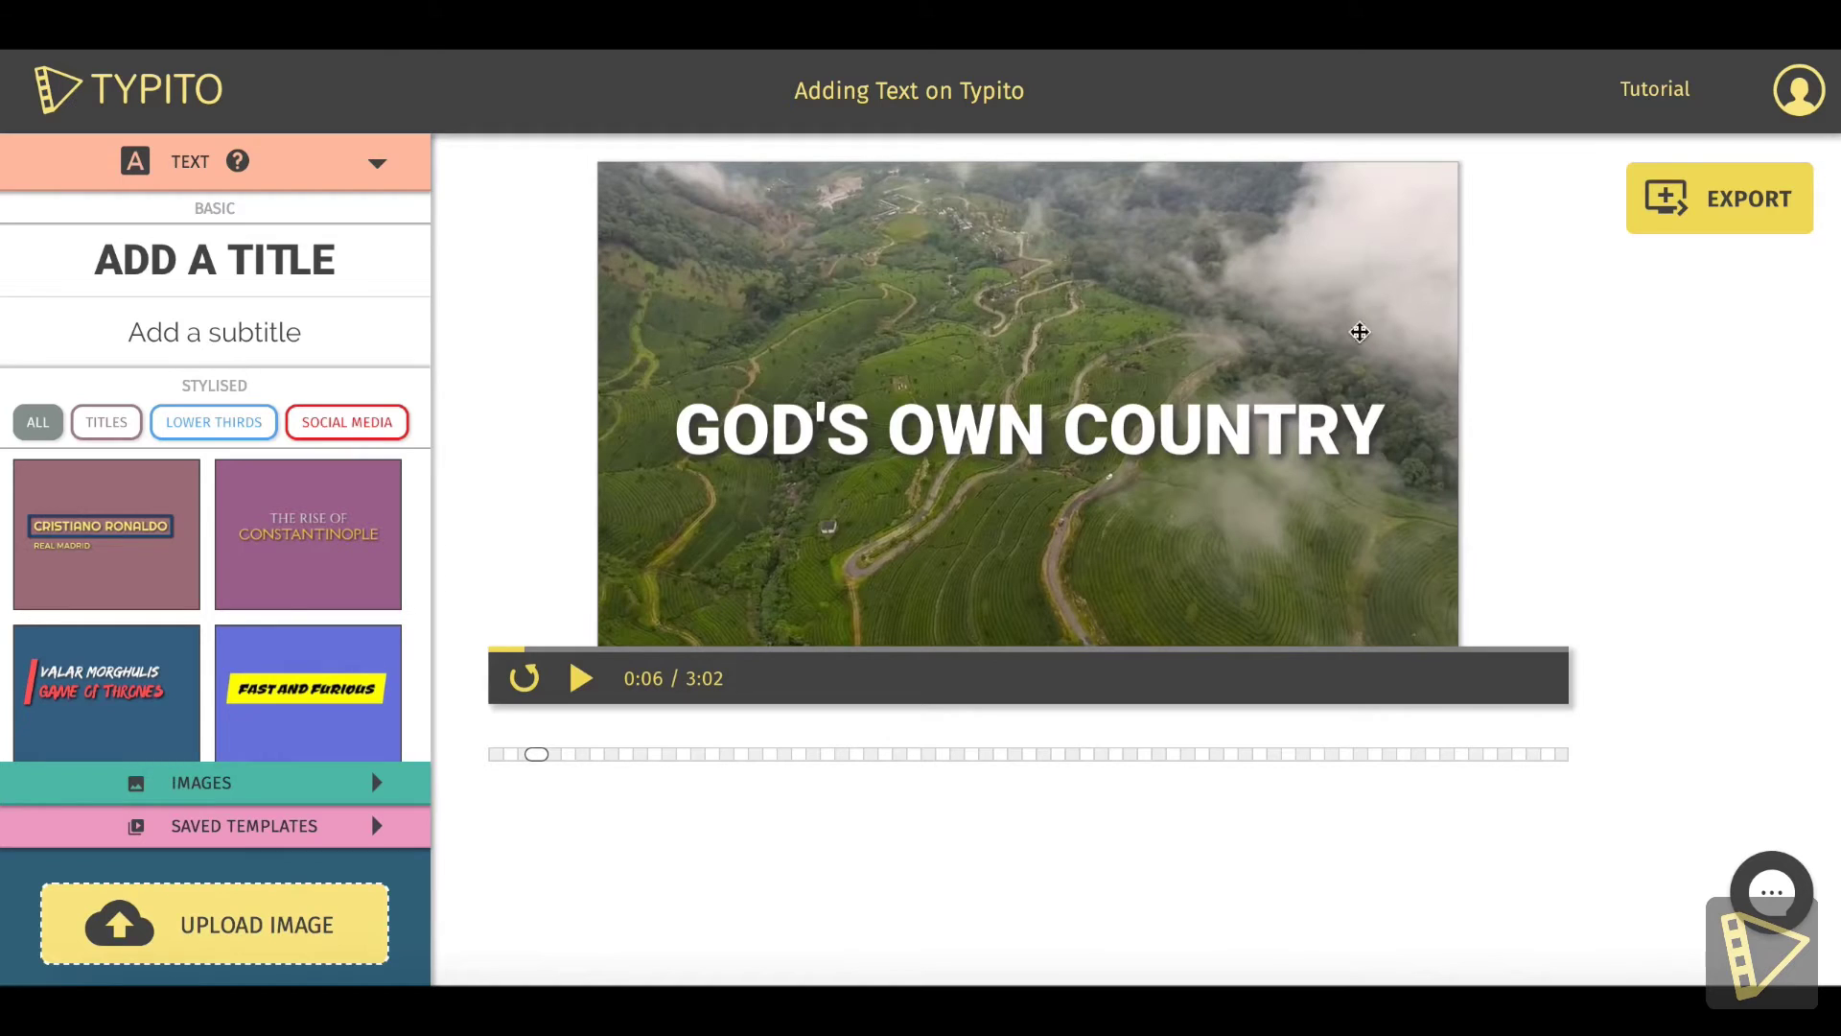
- Browse the available fonts for the title and choose Roboto Black
left_click(1256, 425)
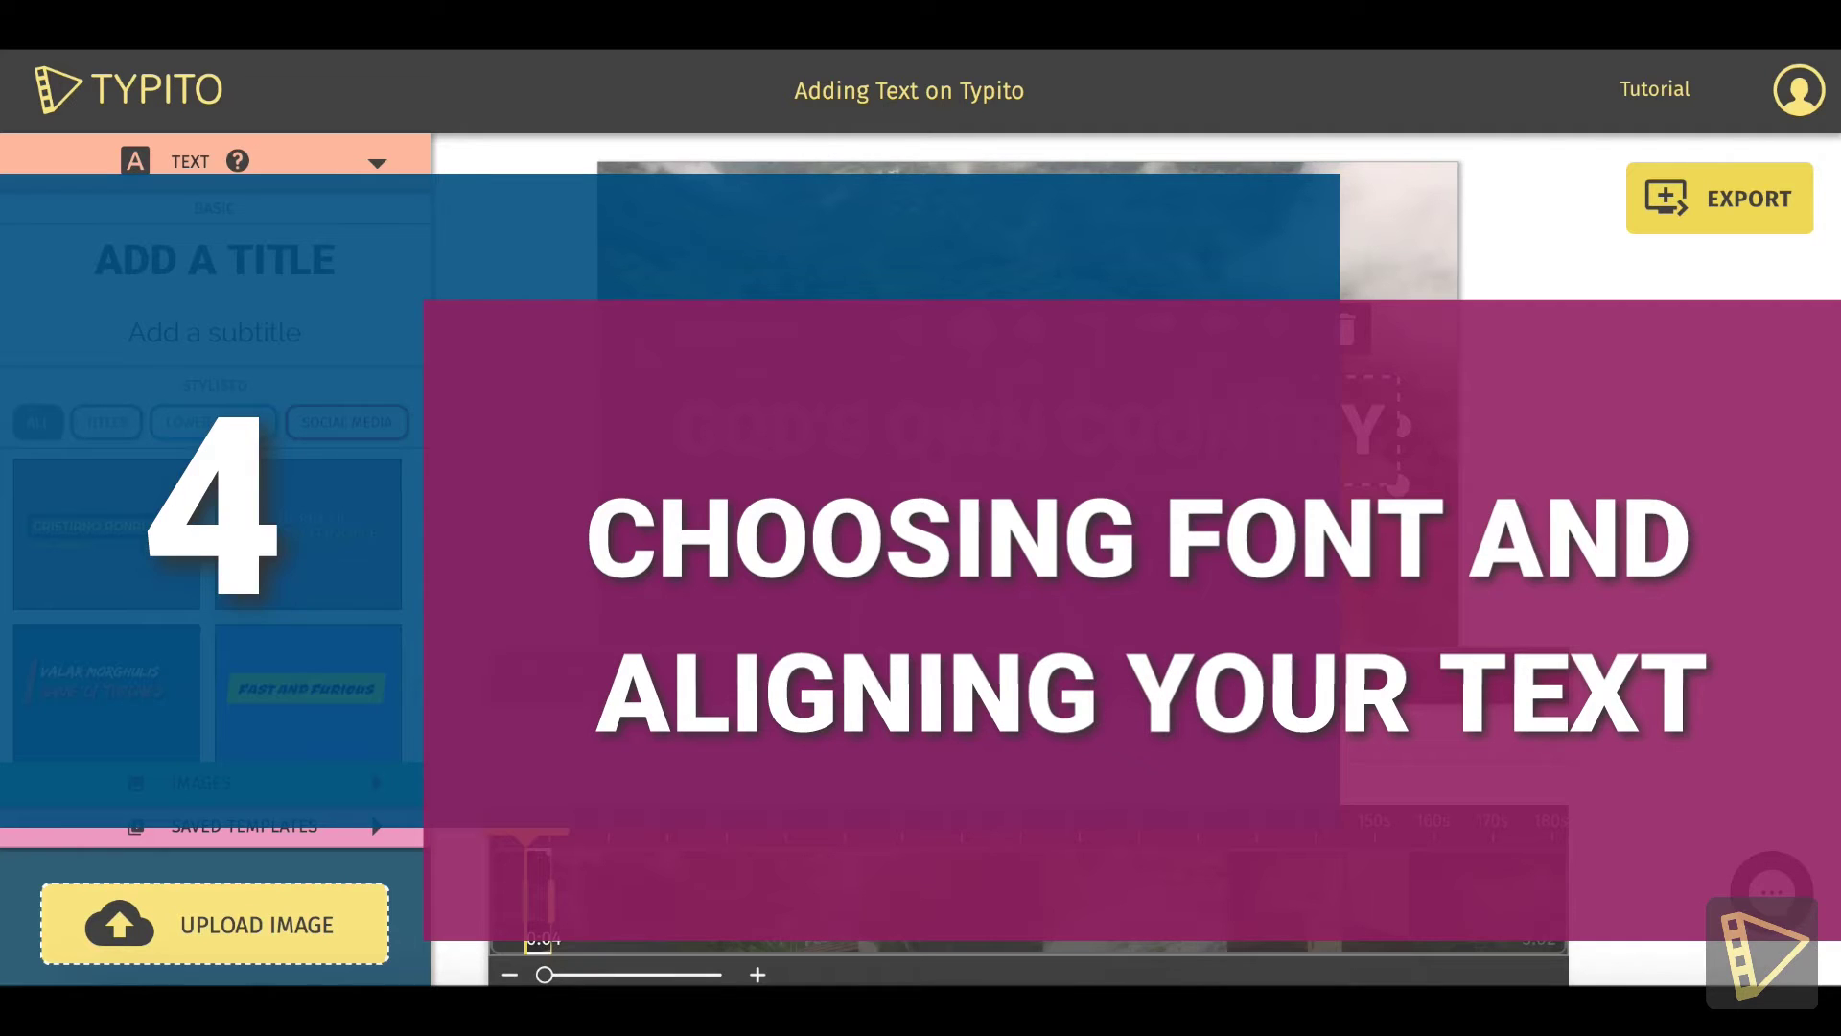
left_click(793, 329)
scroll(802, 561, "down", 1)
scroll(803, 562, "down", 6)
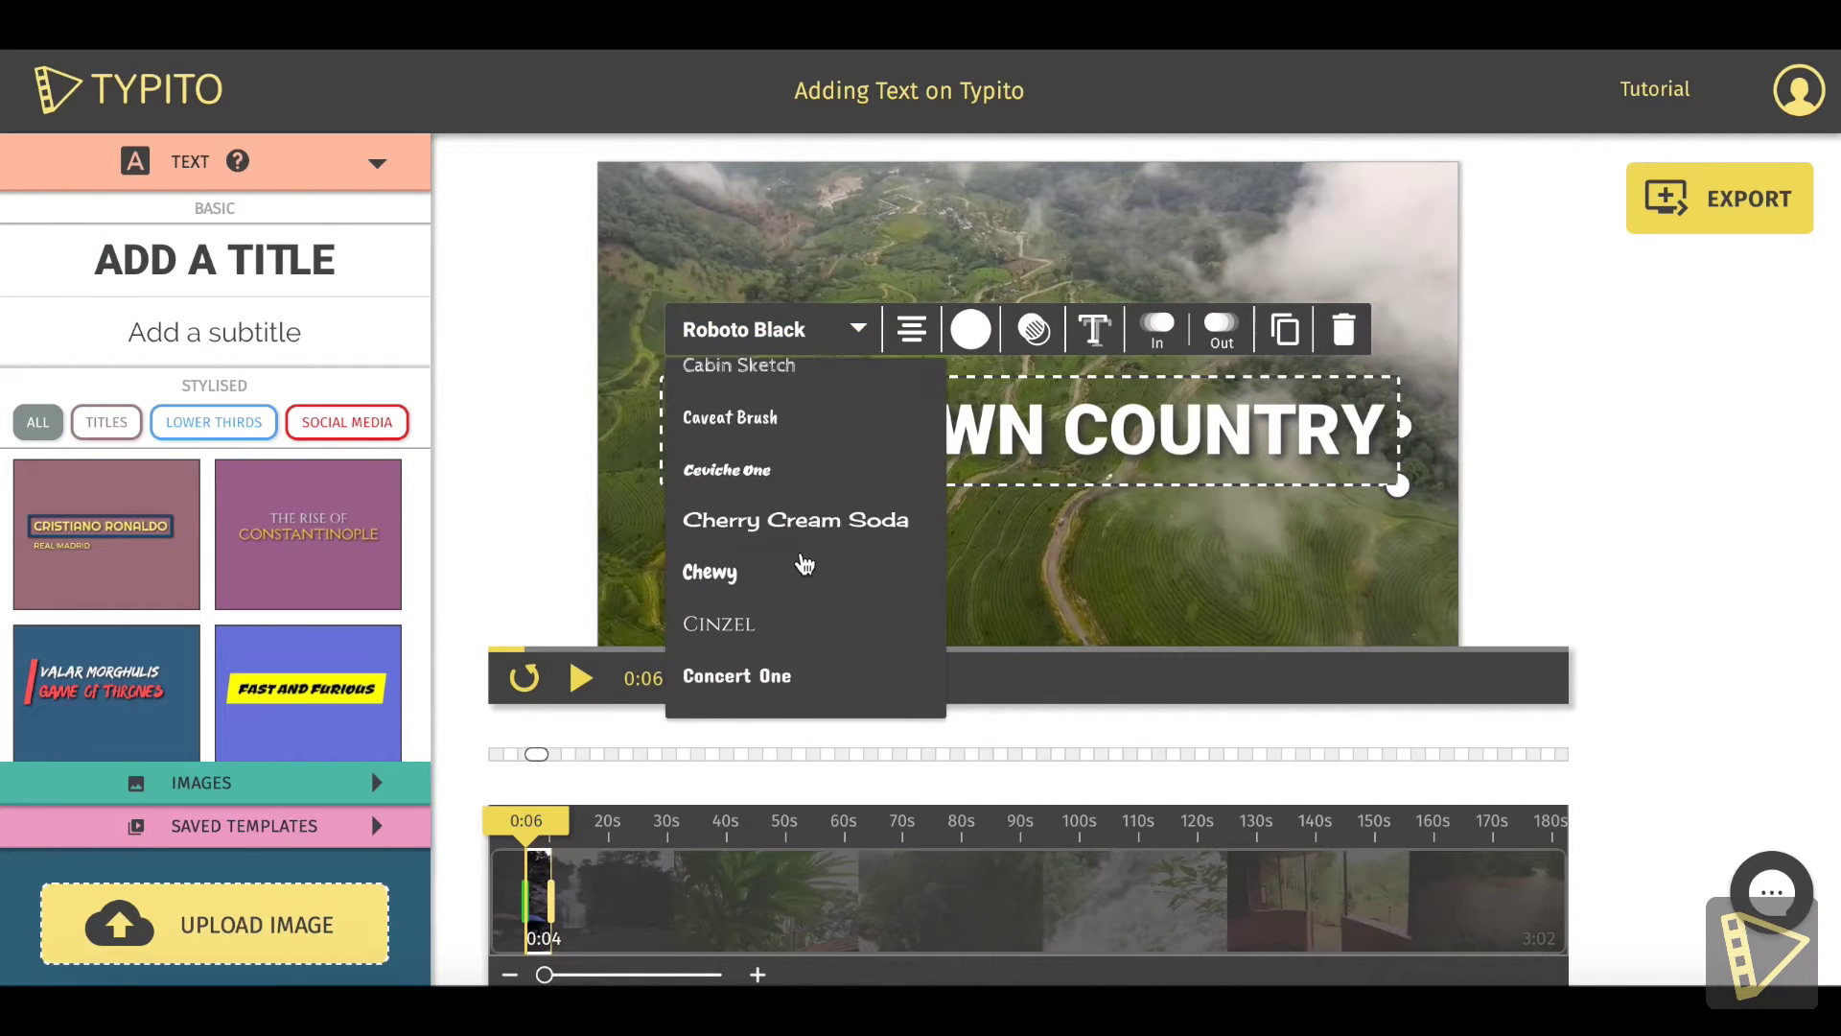
scroll(804, 563, "down", 15)
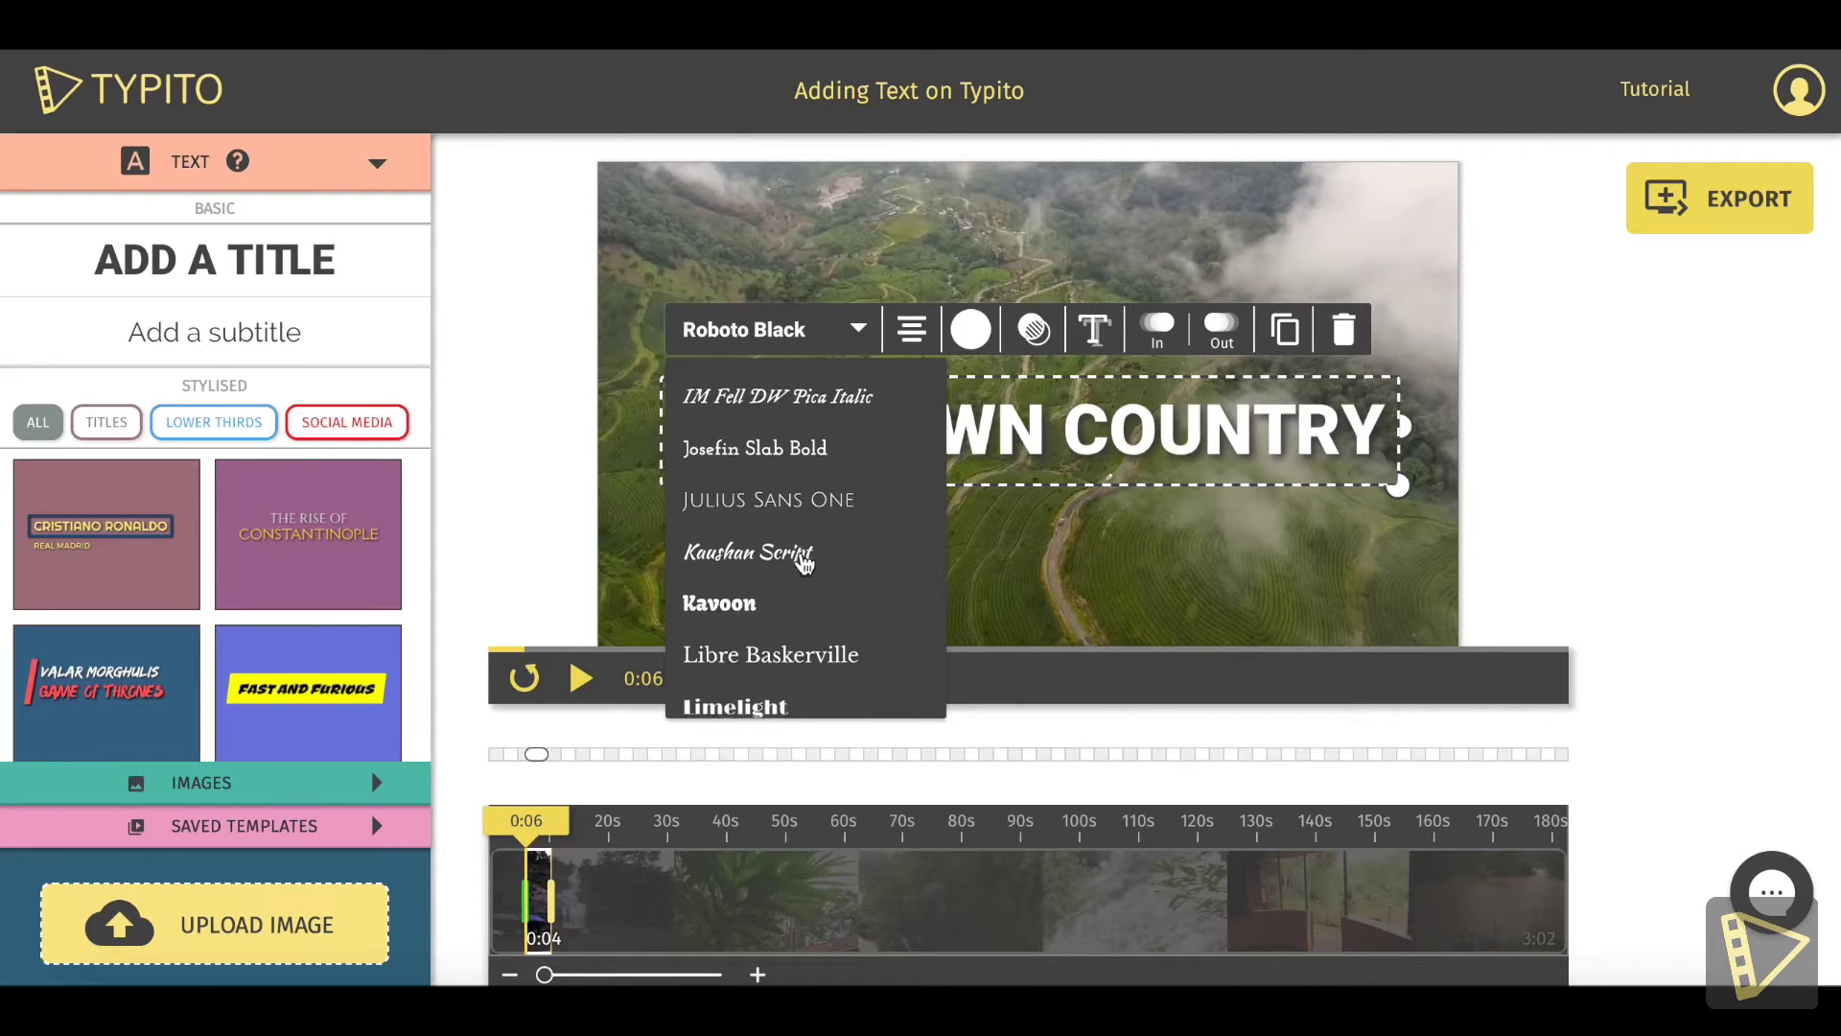
scroll(803, 563, "down", 10)
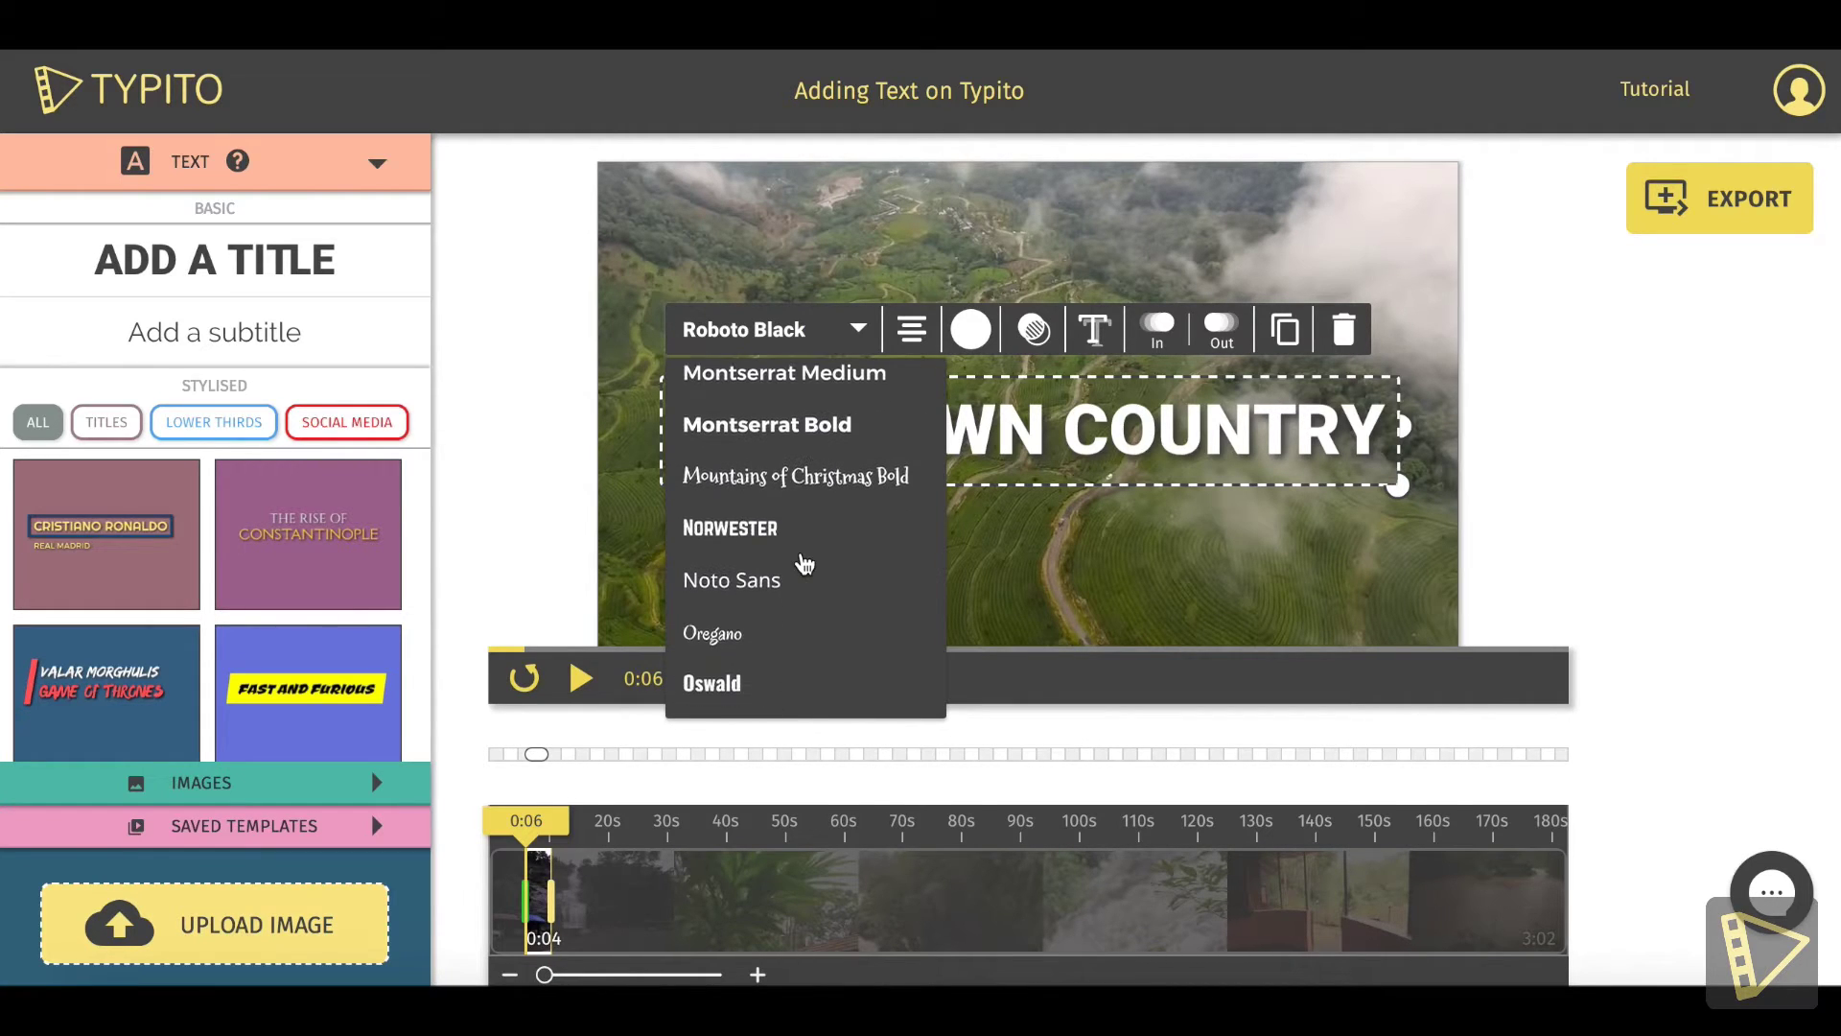
scroll(803, 563, "down", 7)
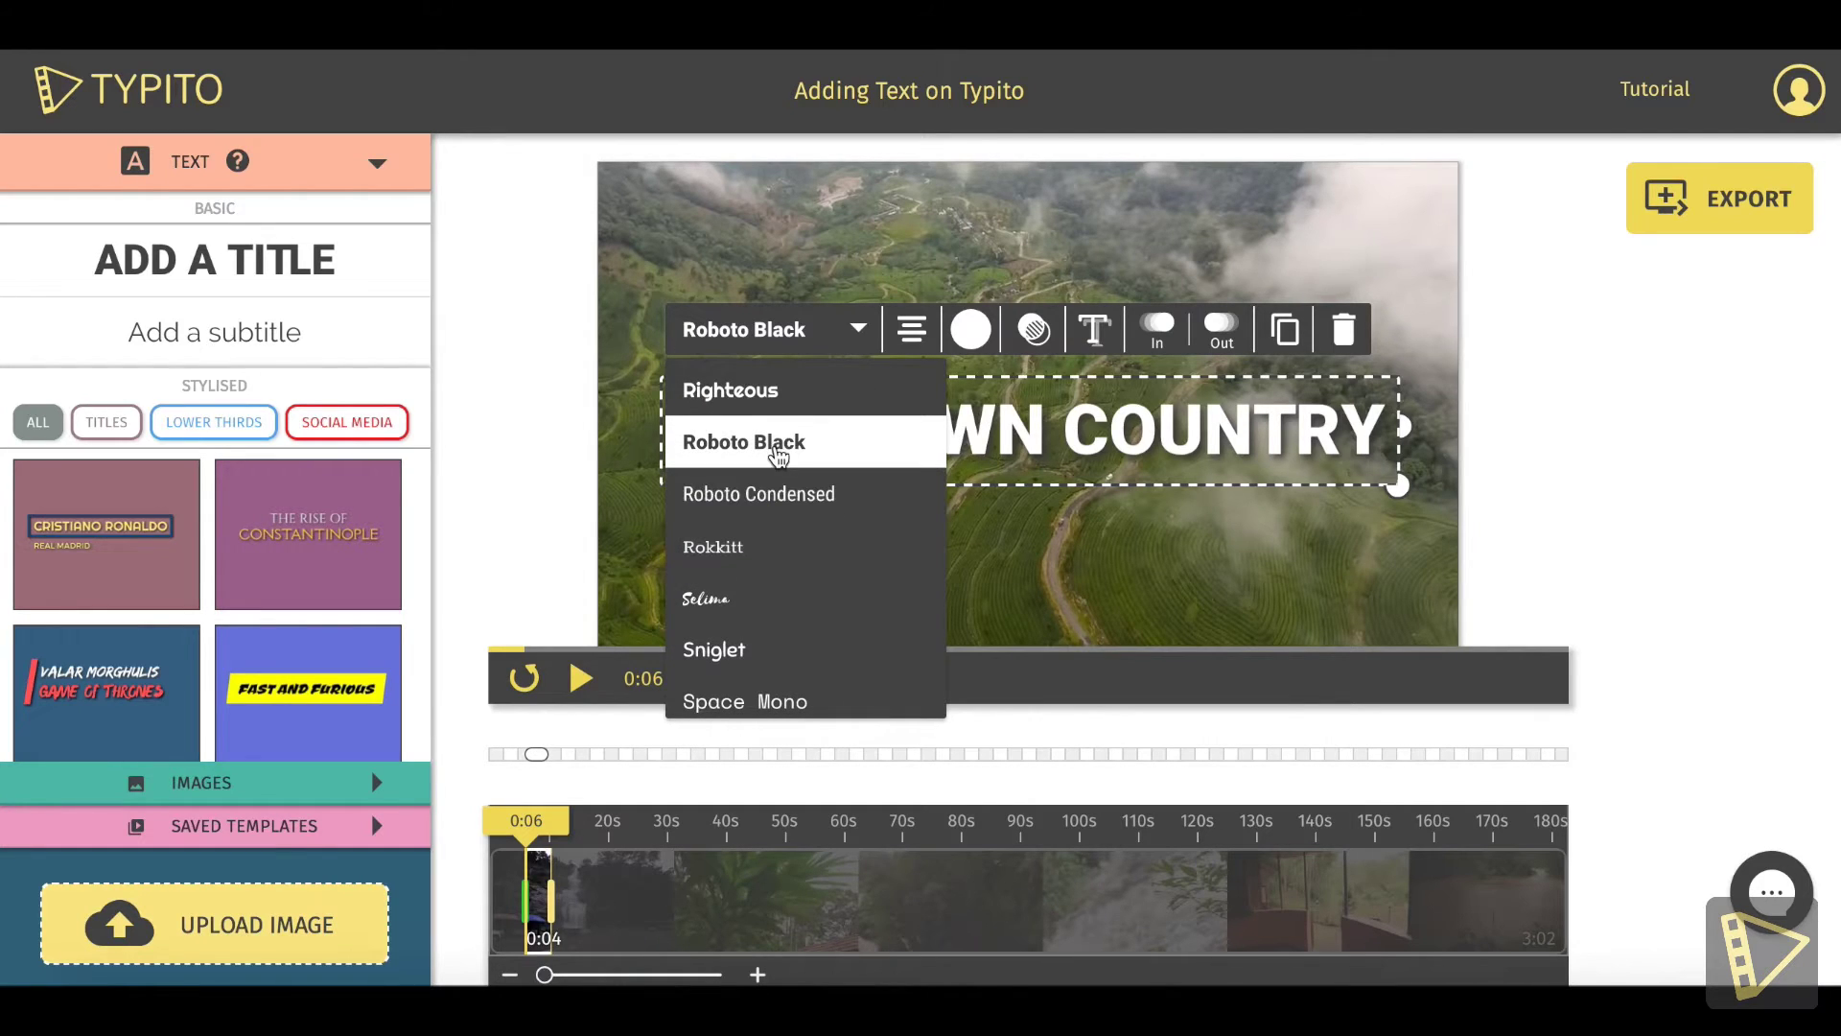
left_click(778, 454)
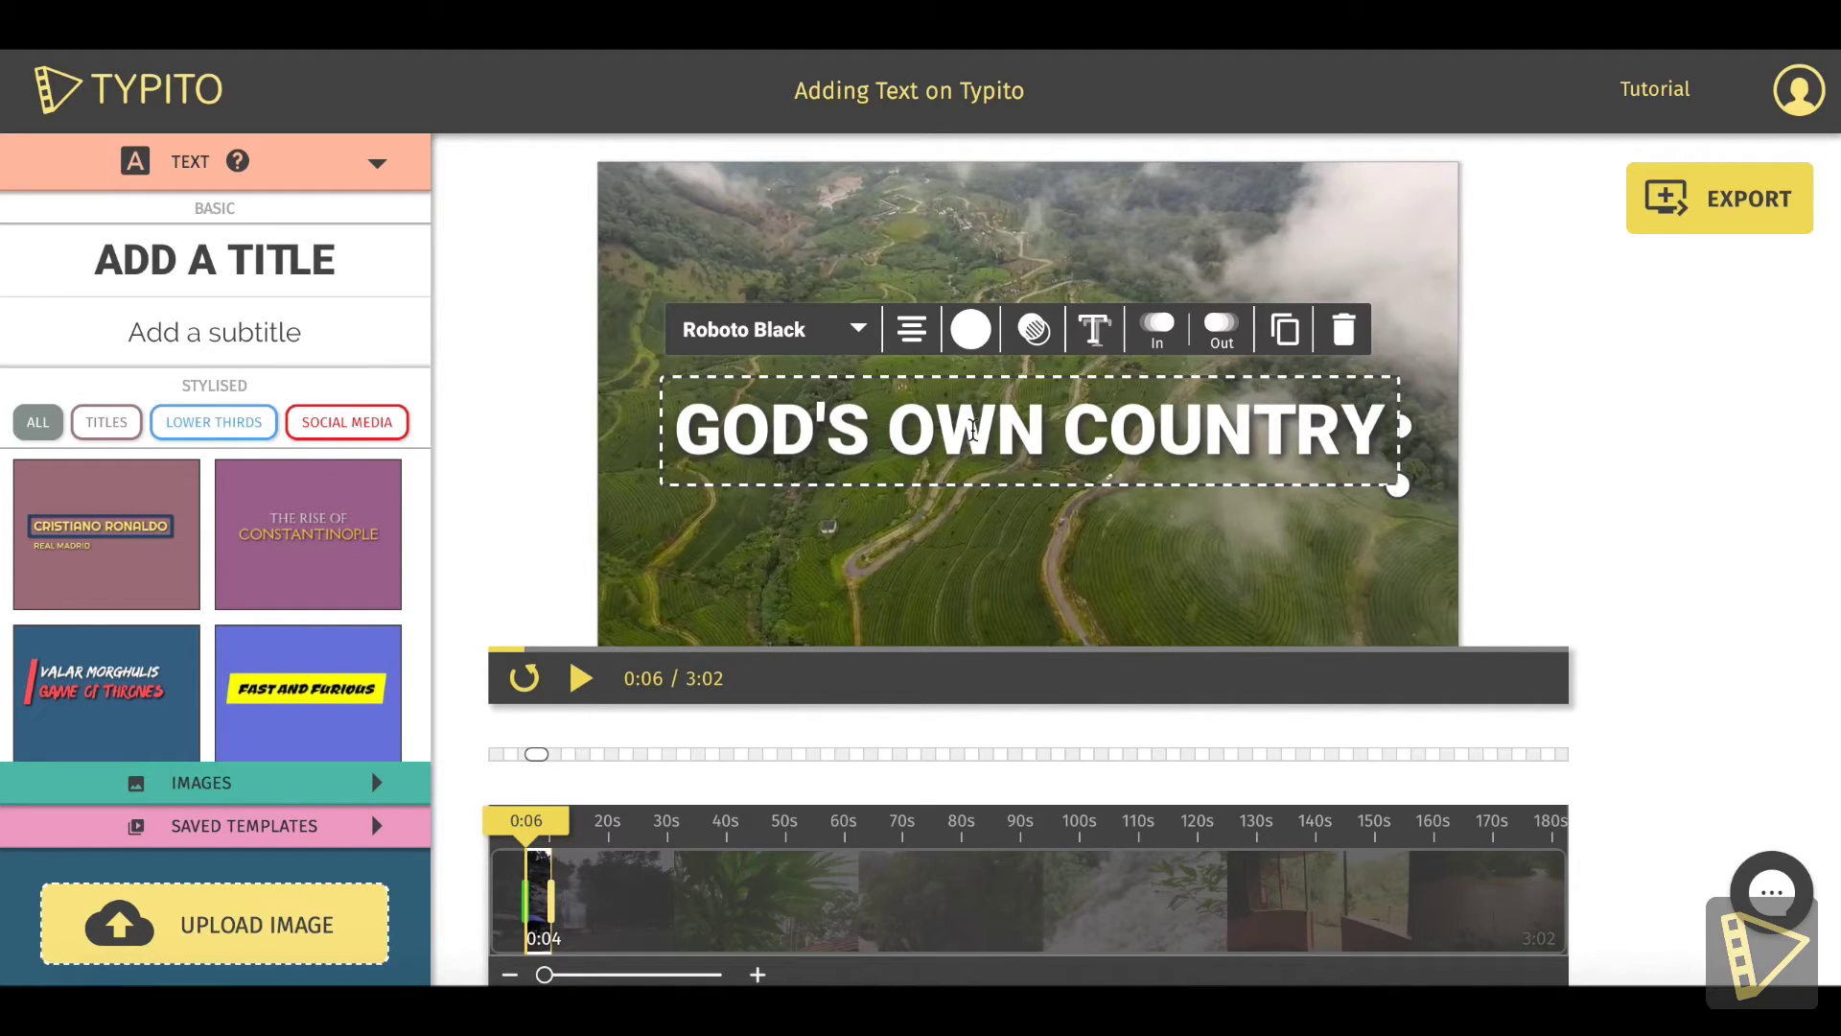
- Try left and right alignment on the title text and return it to centre alignment
left_click(902, 334)
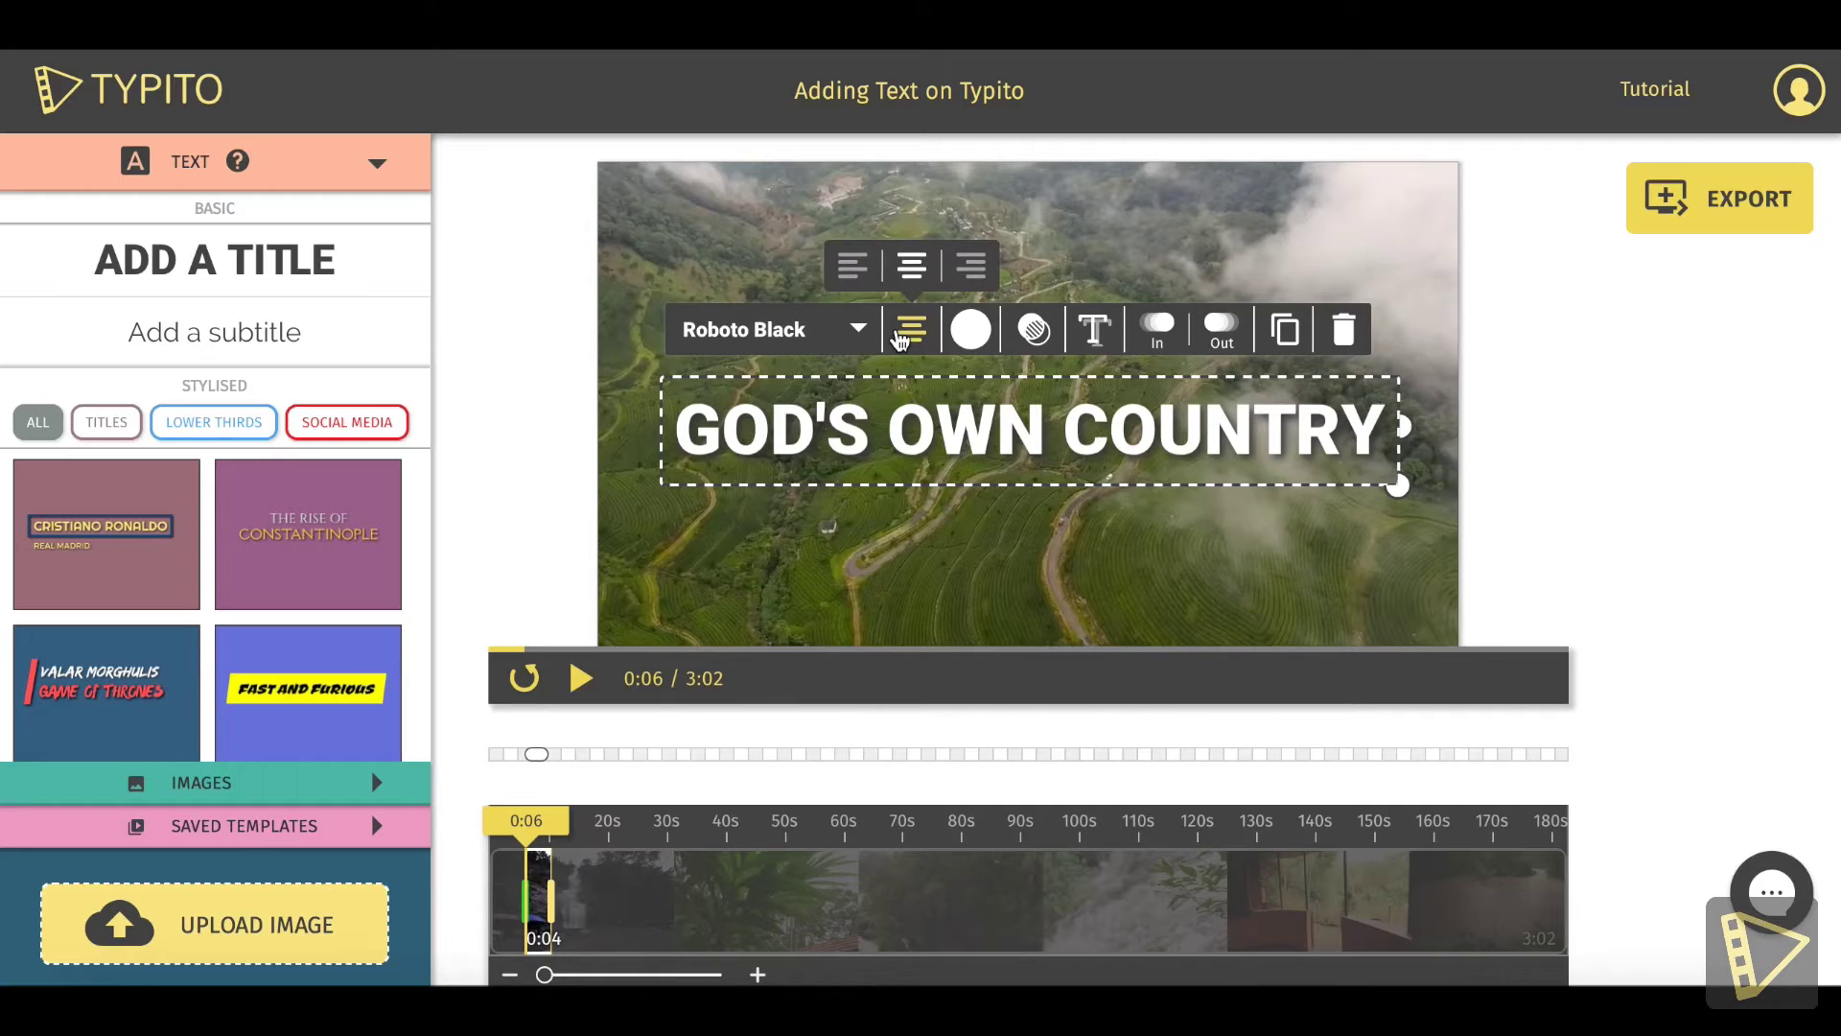
left_click(852, 268)
left_click(968, 270)
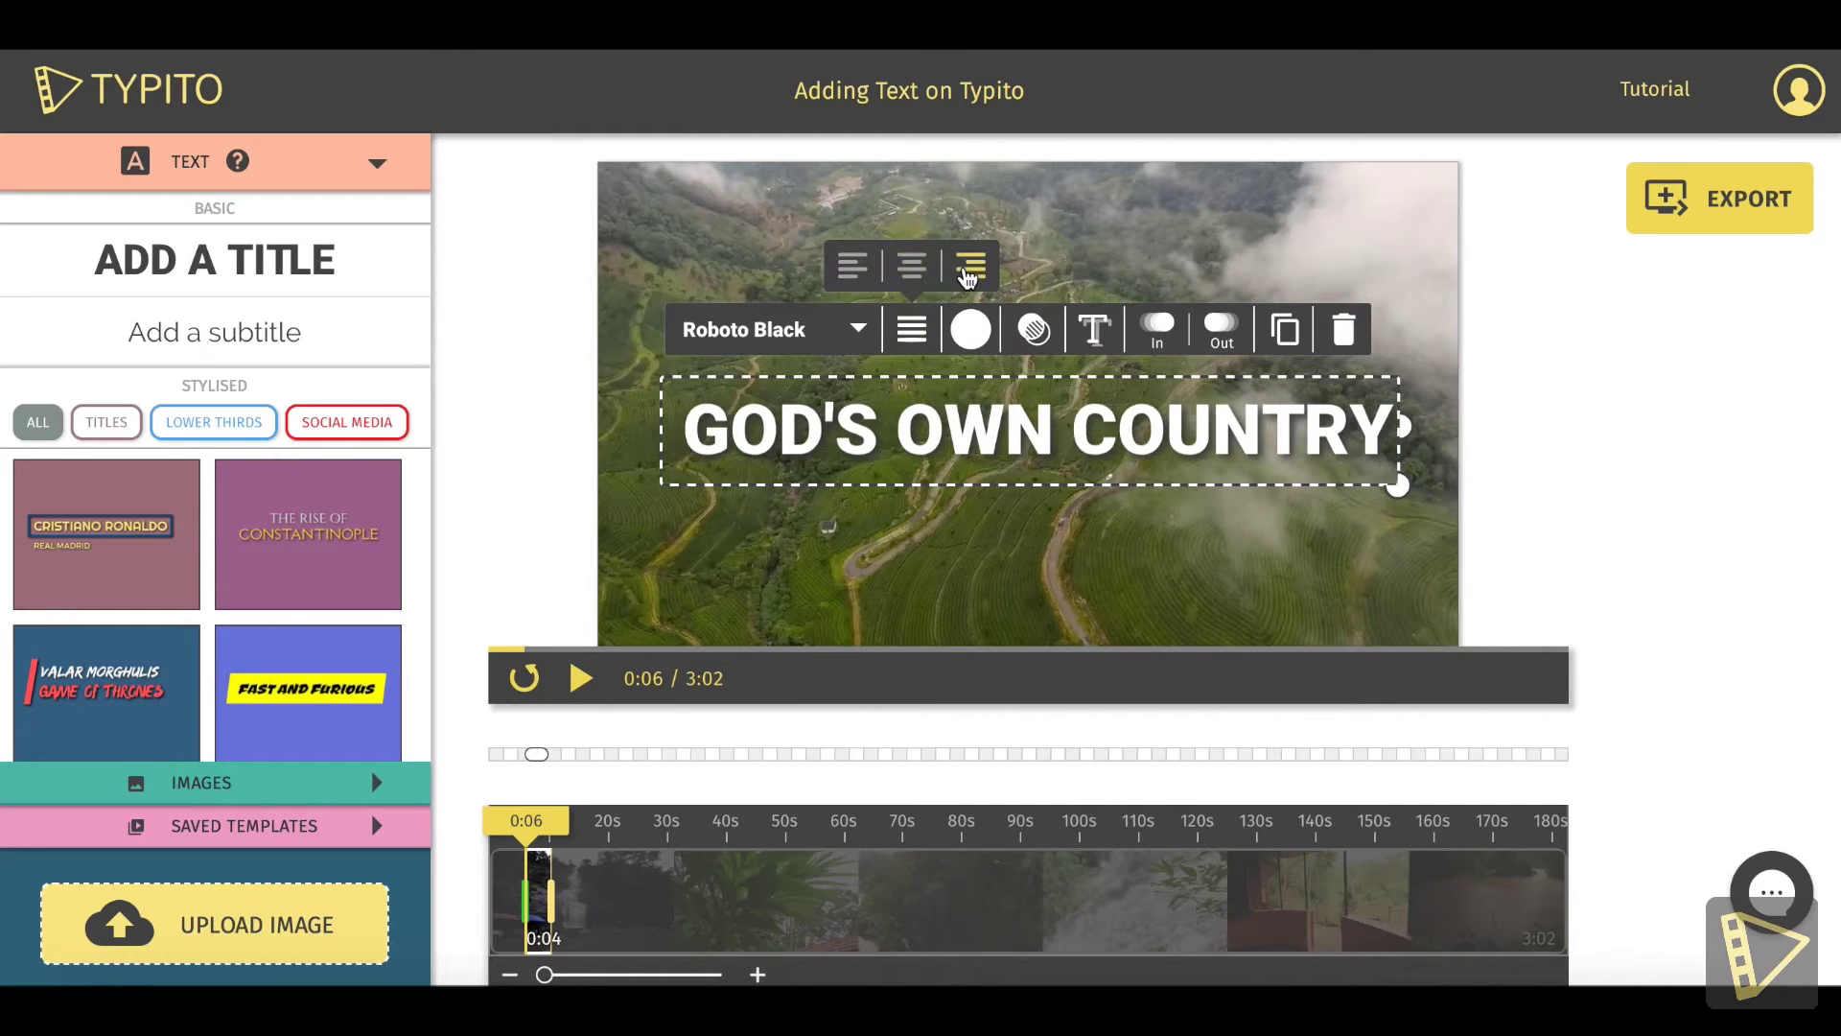
left_click(913, 276)
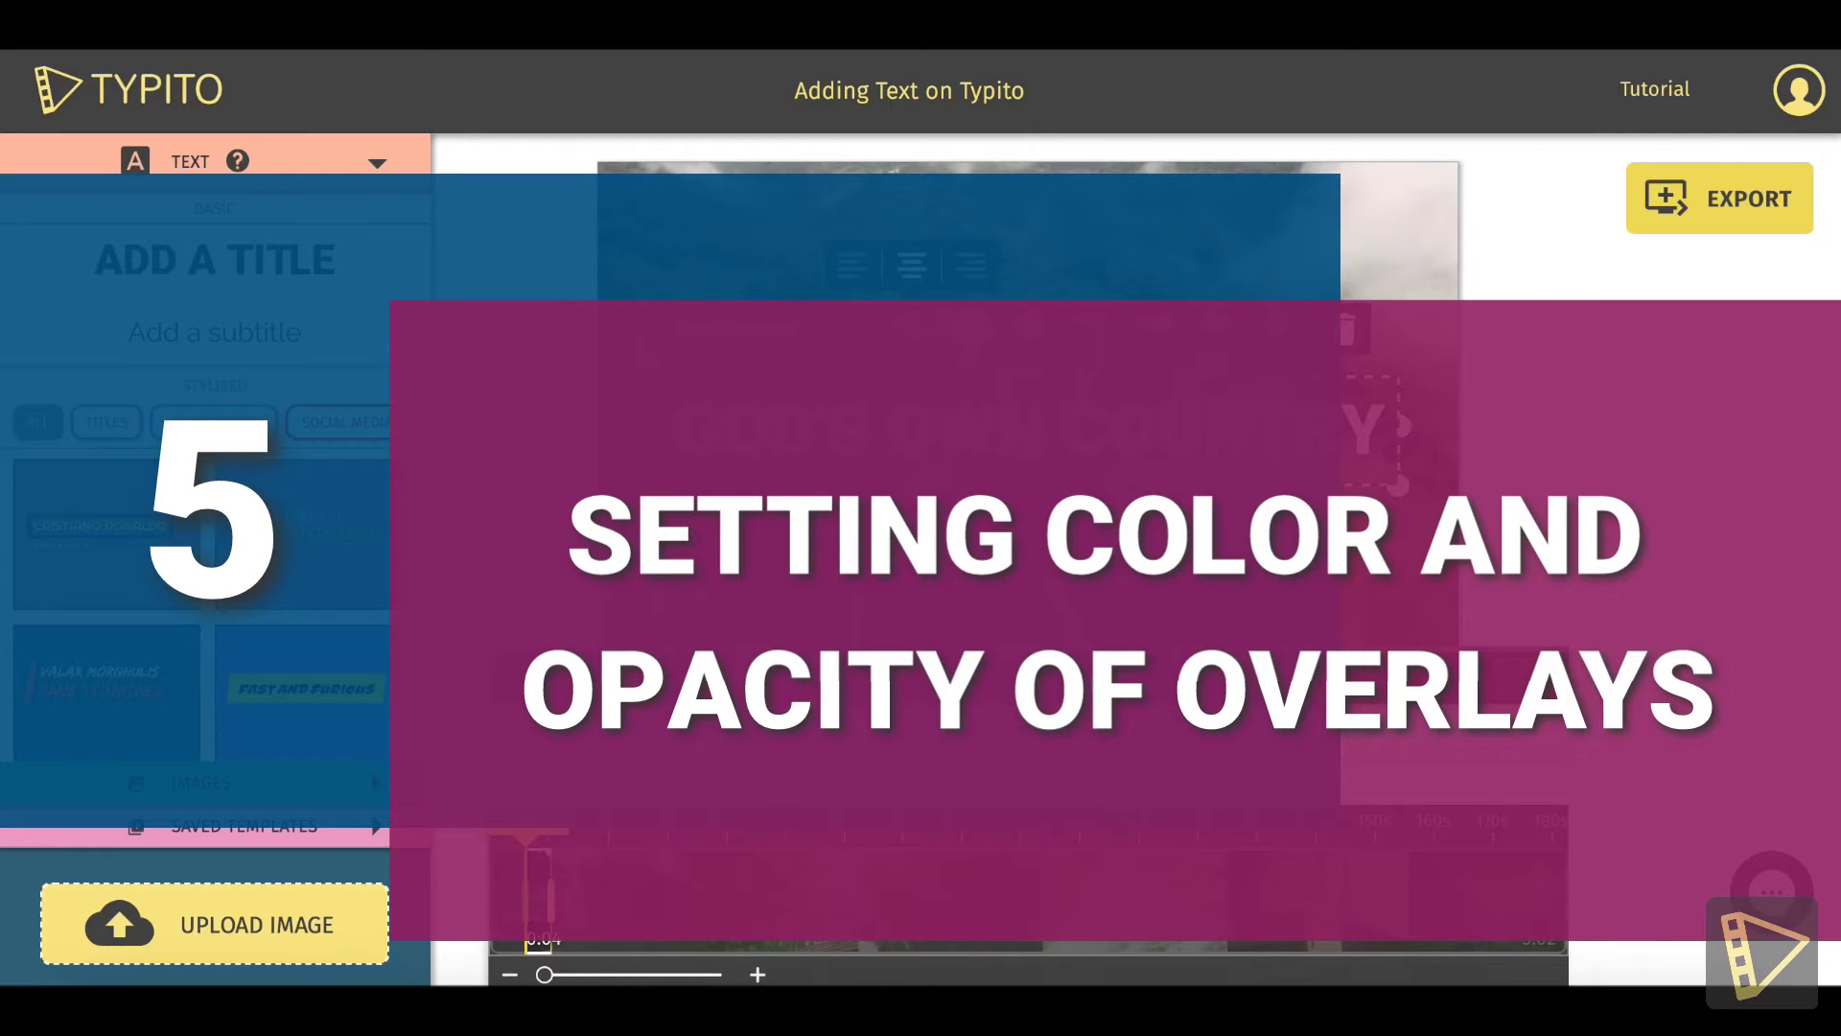
- Try other colours on the title, including black, and return it to white
left_click(972, 331)
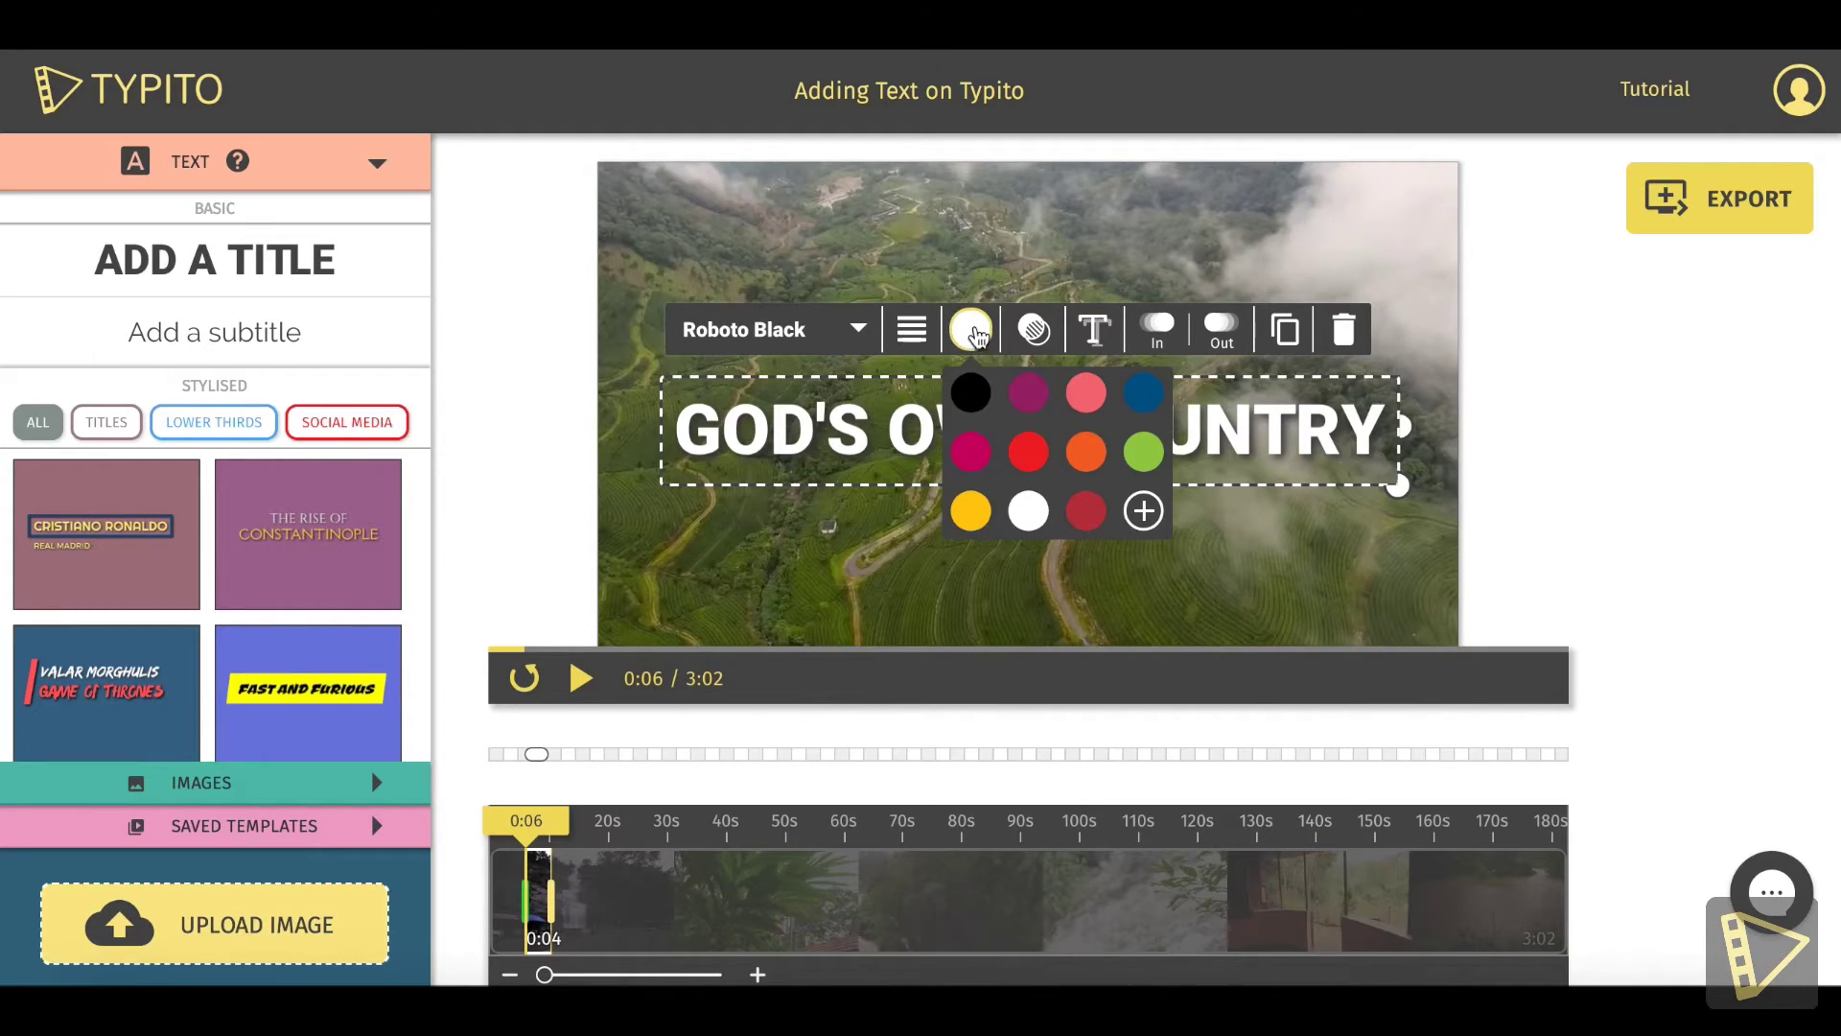
left_click(1021, 411)
left_click(967, 331)
left_click(969, 331)
left_click(971, 393)
left_click(967, 331)
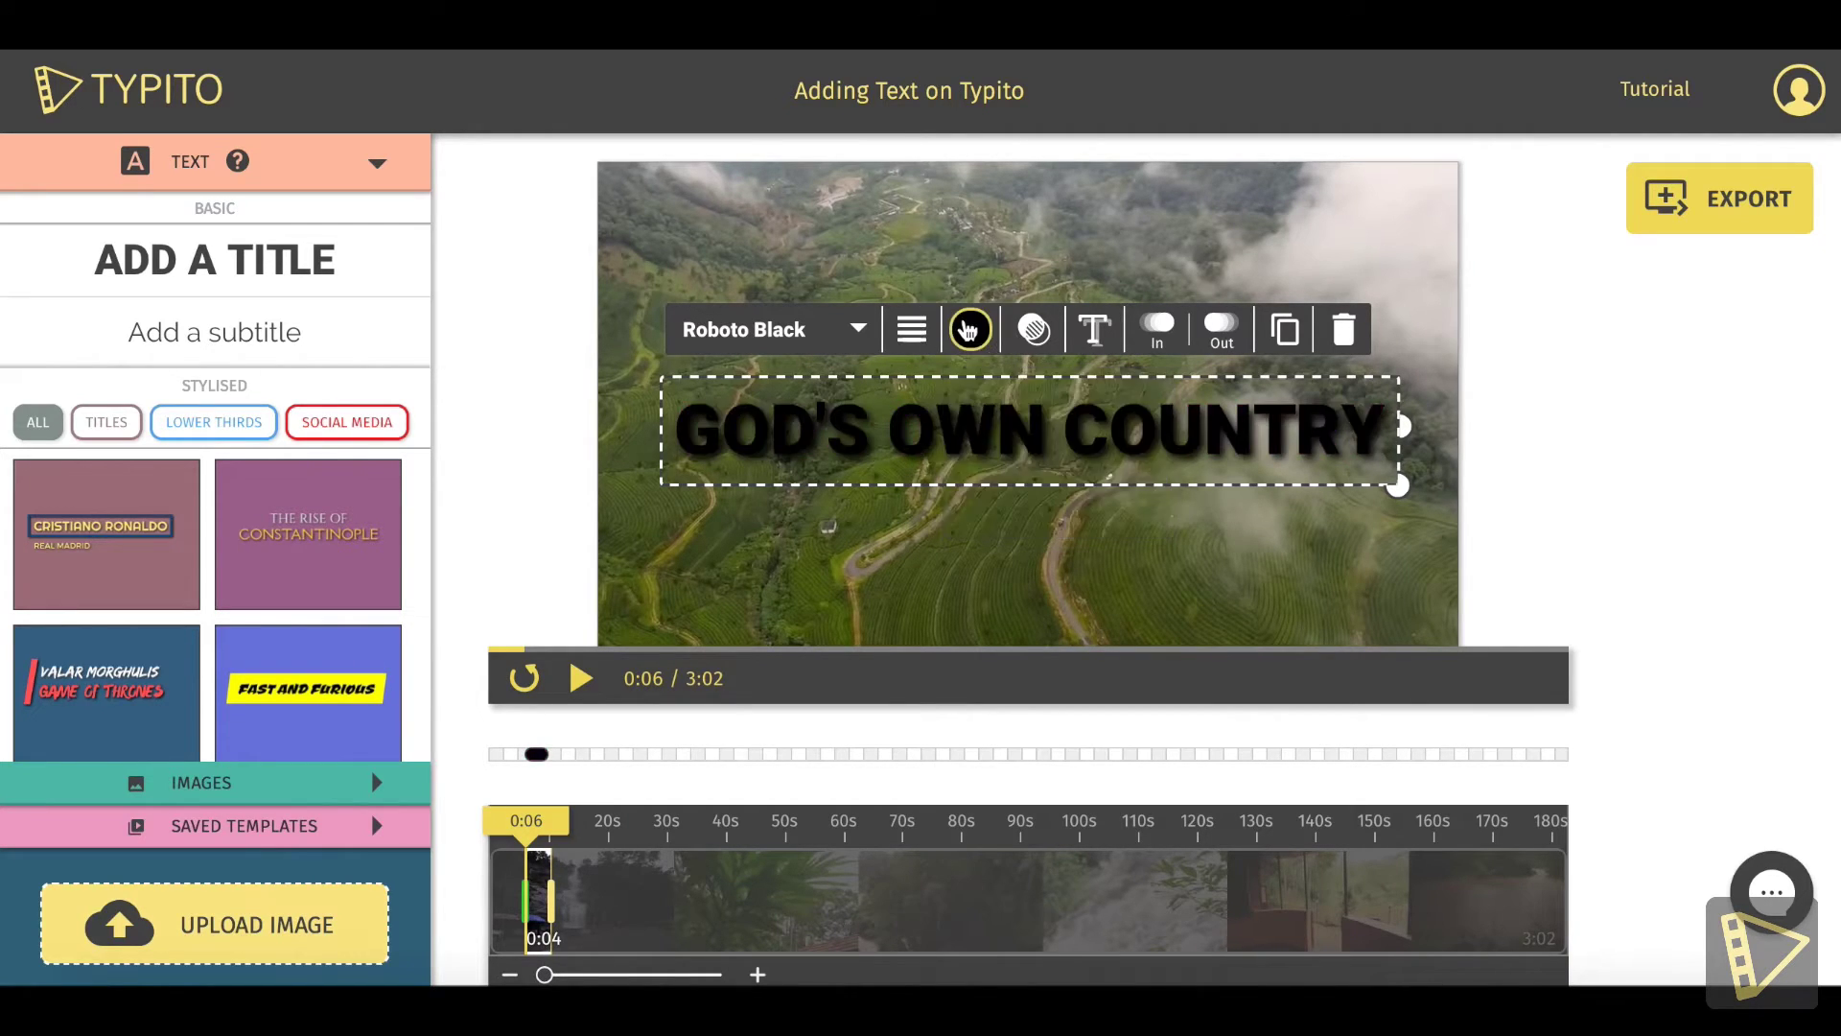
left_click(968, 331)
left_click(1029, 513)
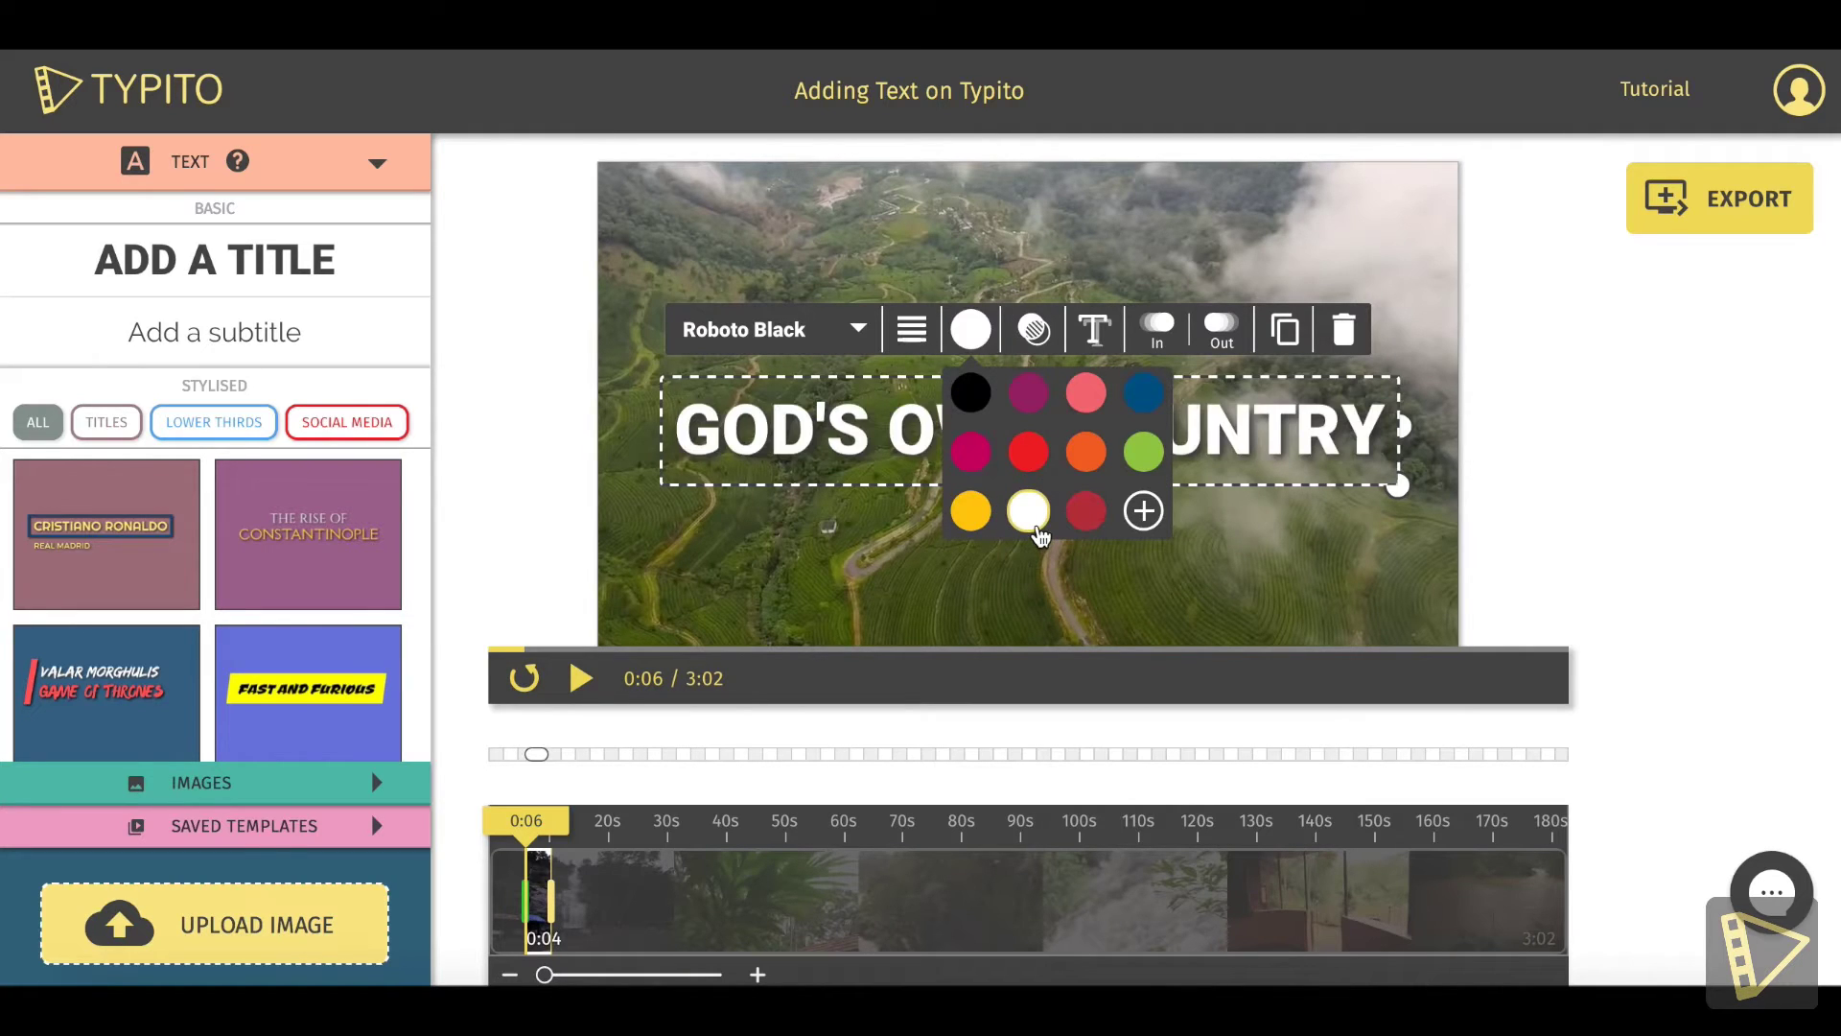
- Try an opacity of 66 on the title and return it to 100
left_click(1033, 331)
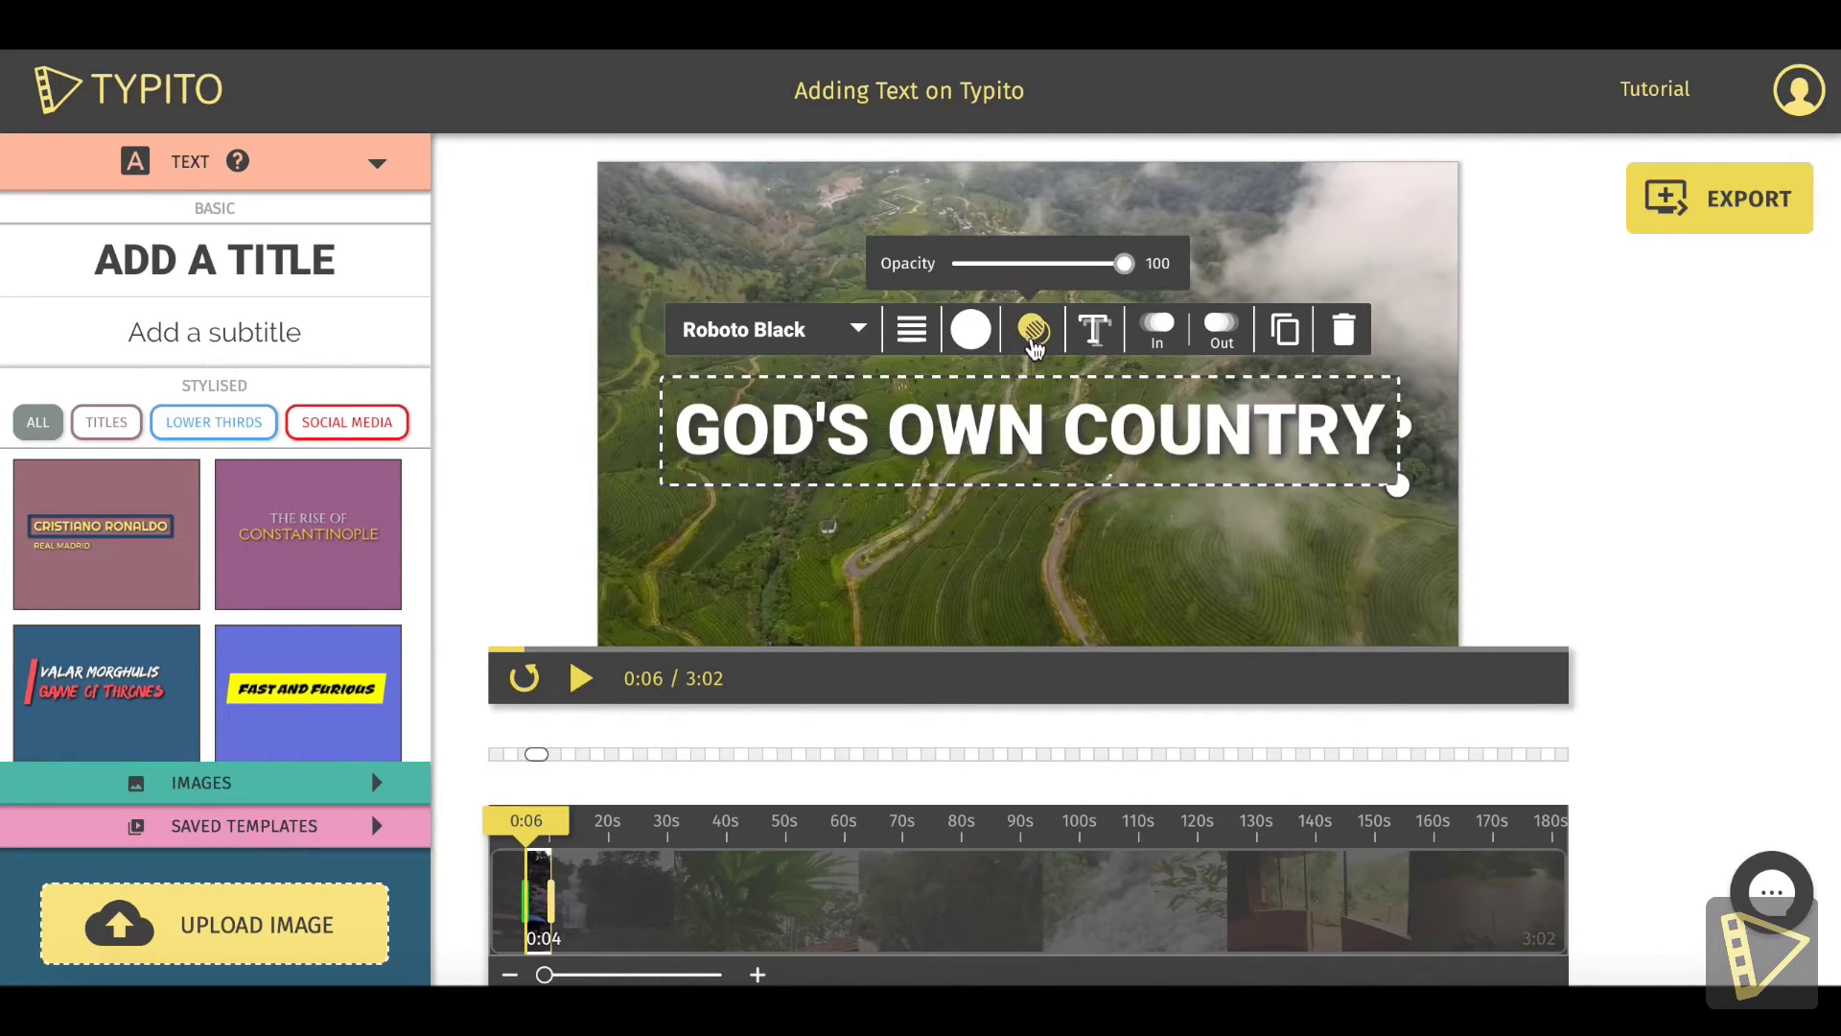
left_click(1122, 271)
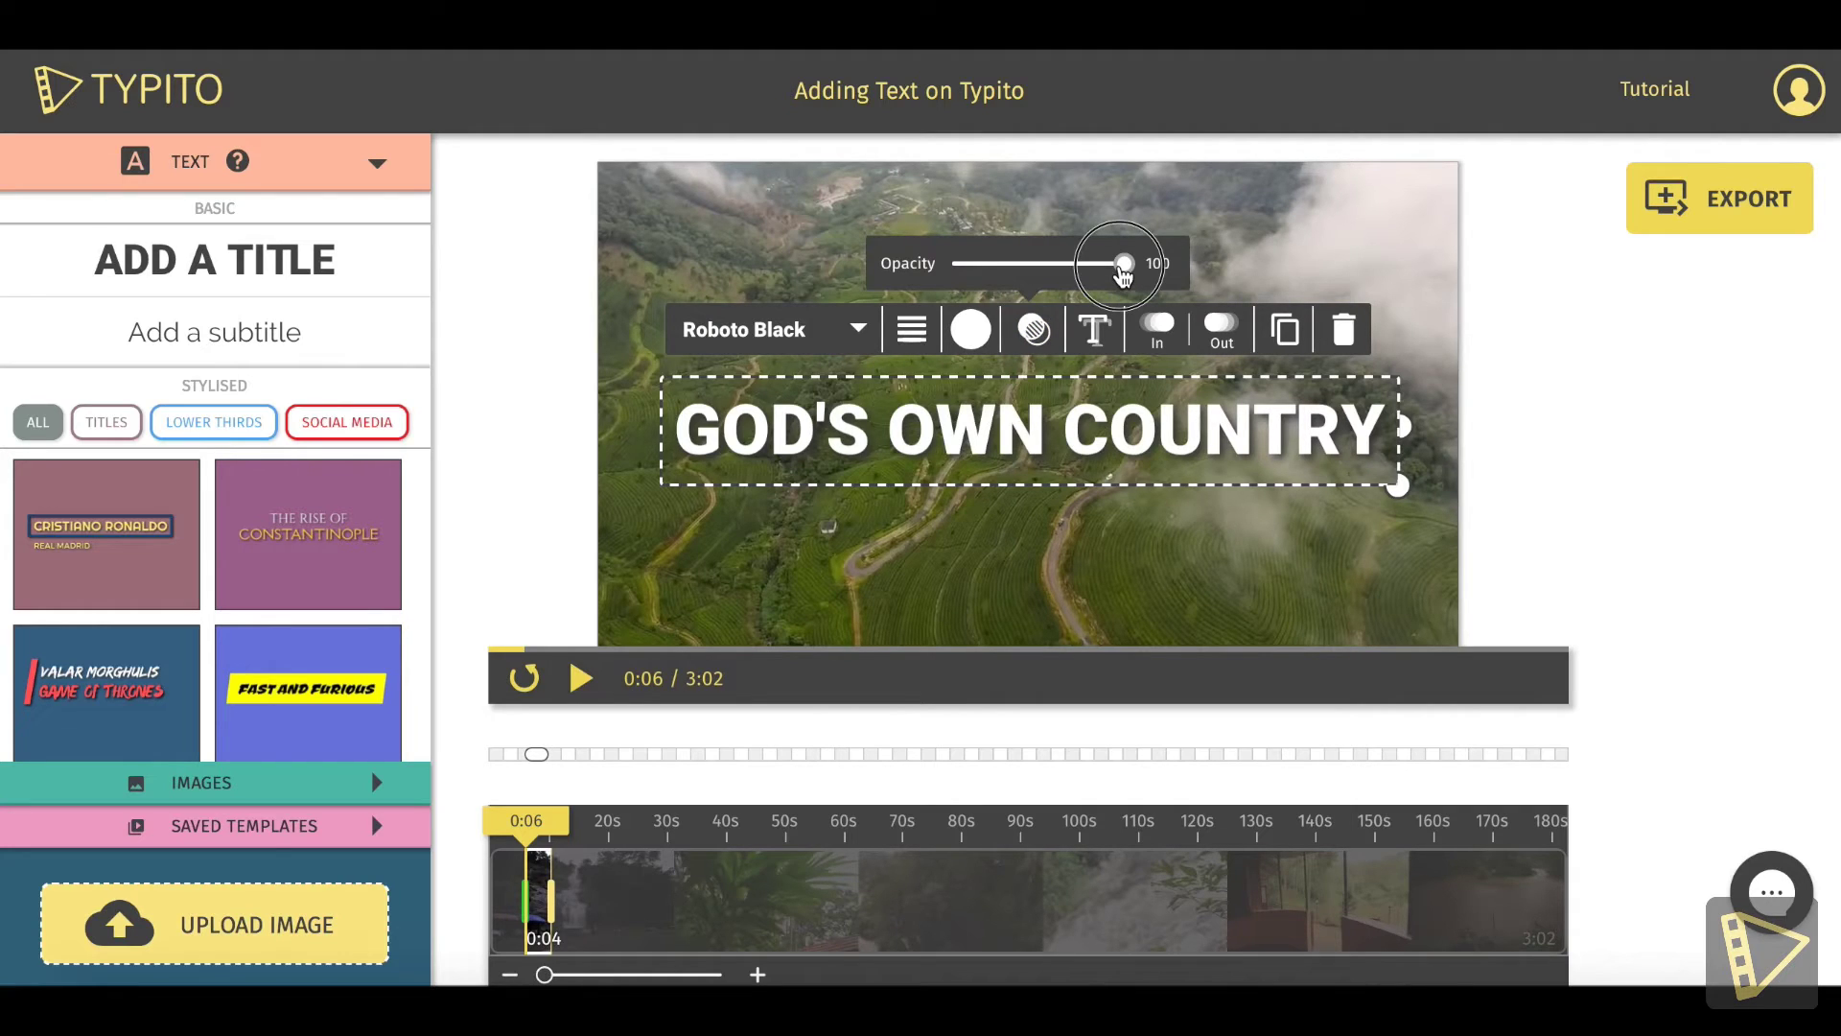
left_click_drag(1122, 275, 1072, 275)
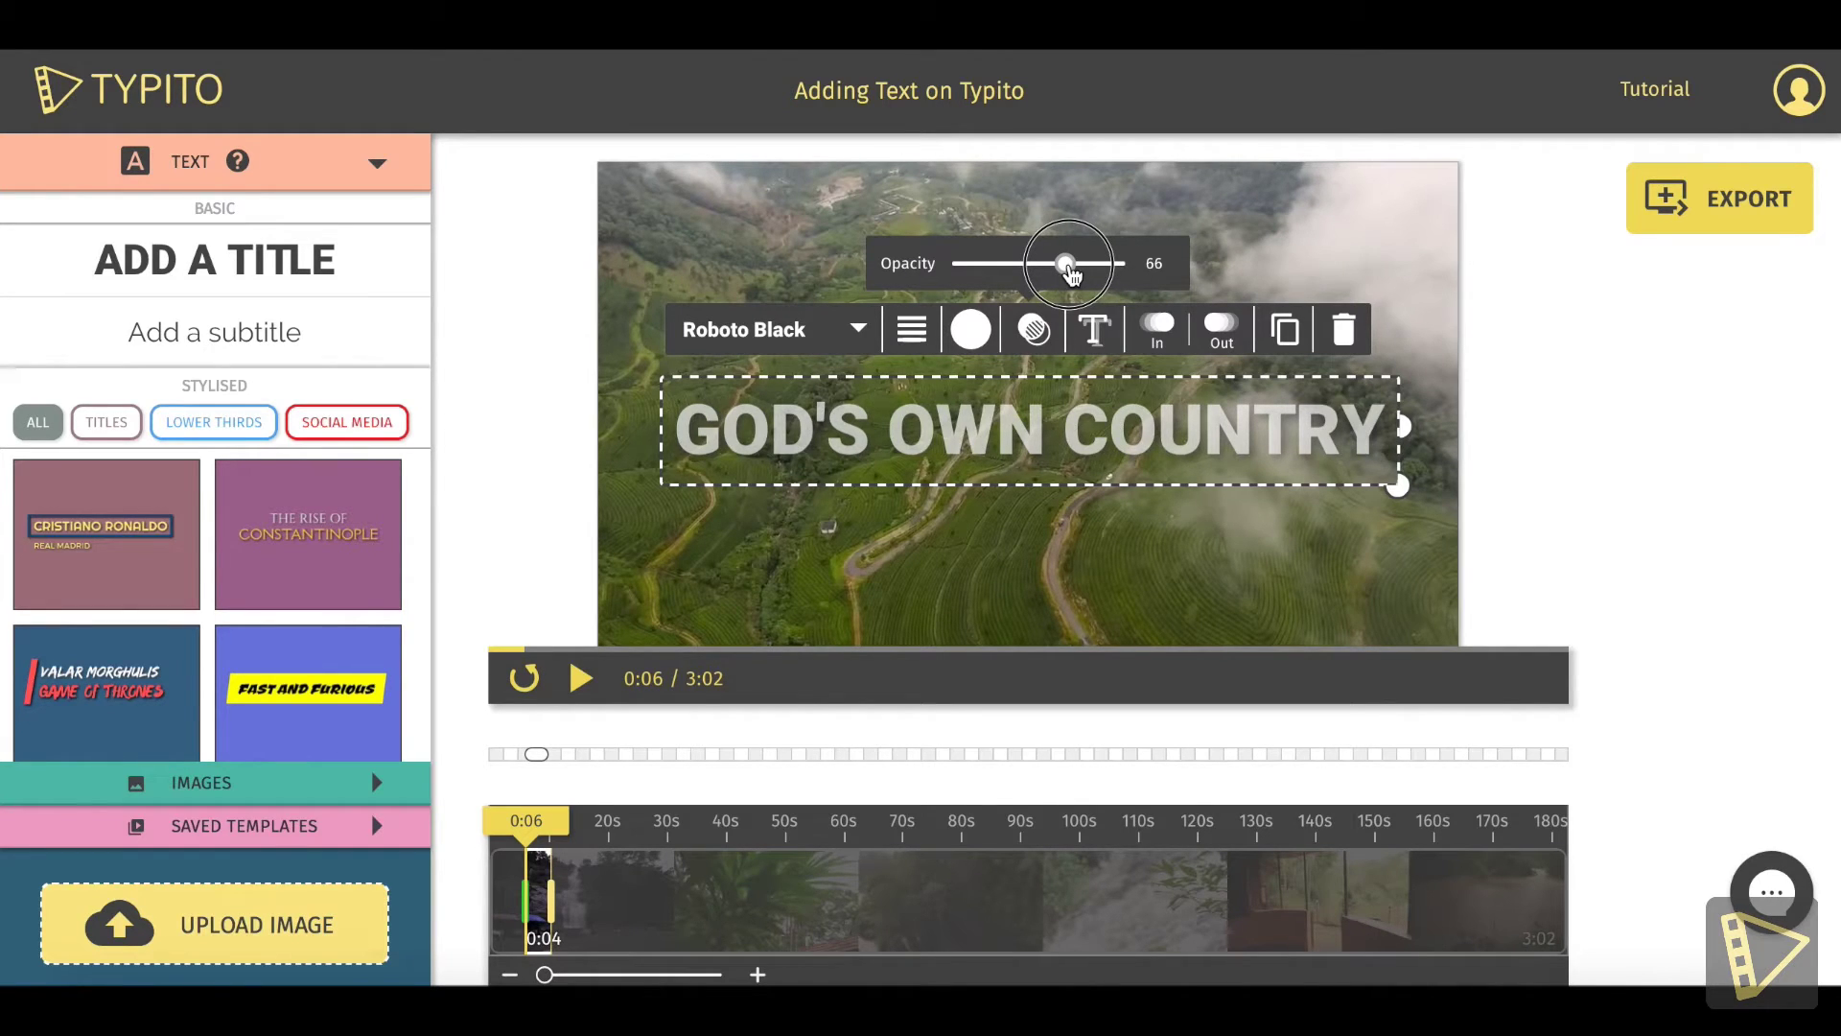
left_click_drag(1072, 275, 1144, 274)
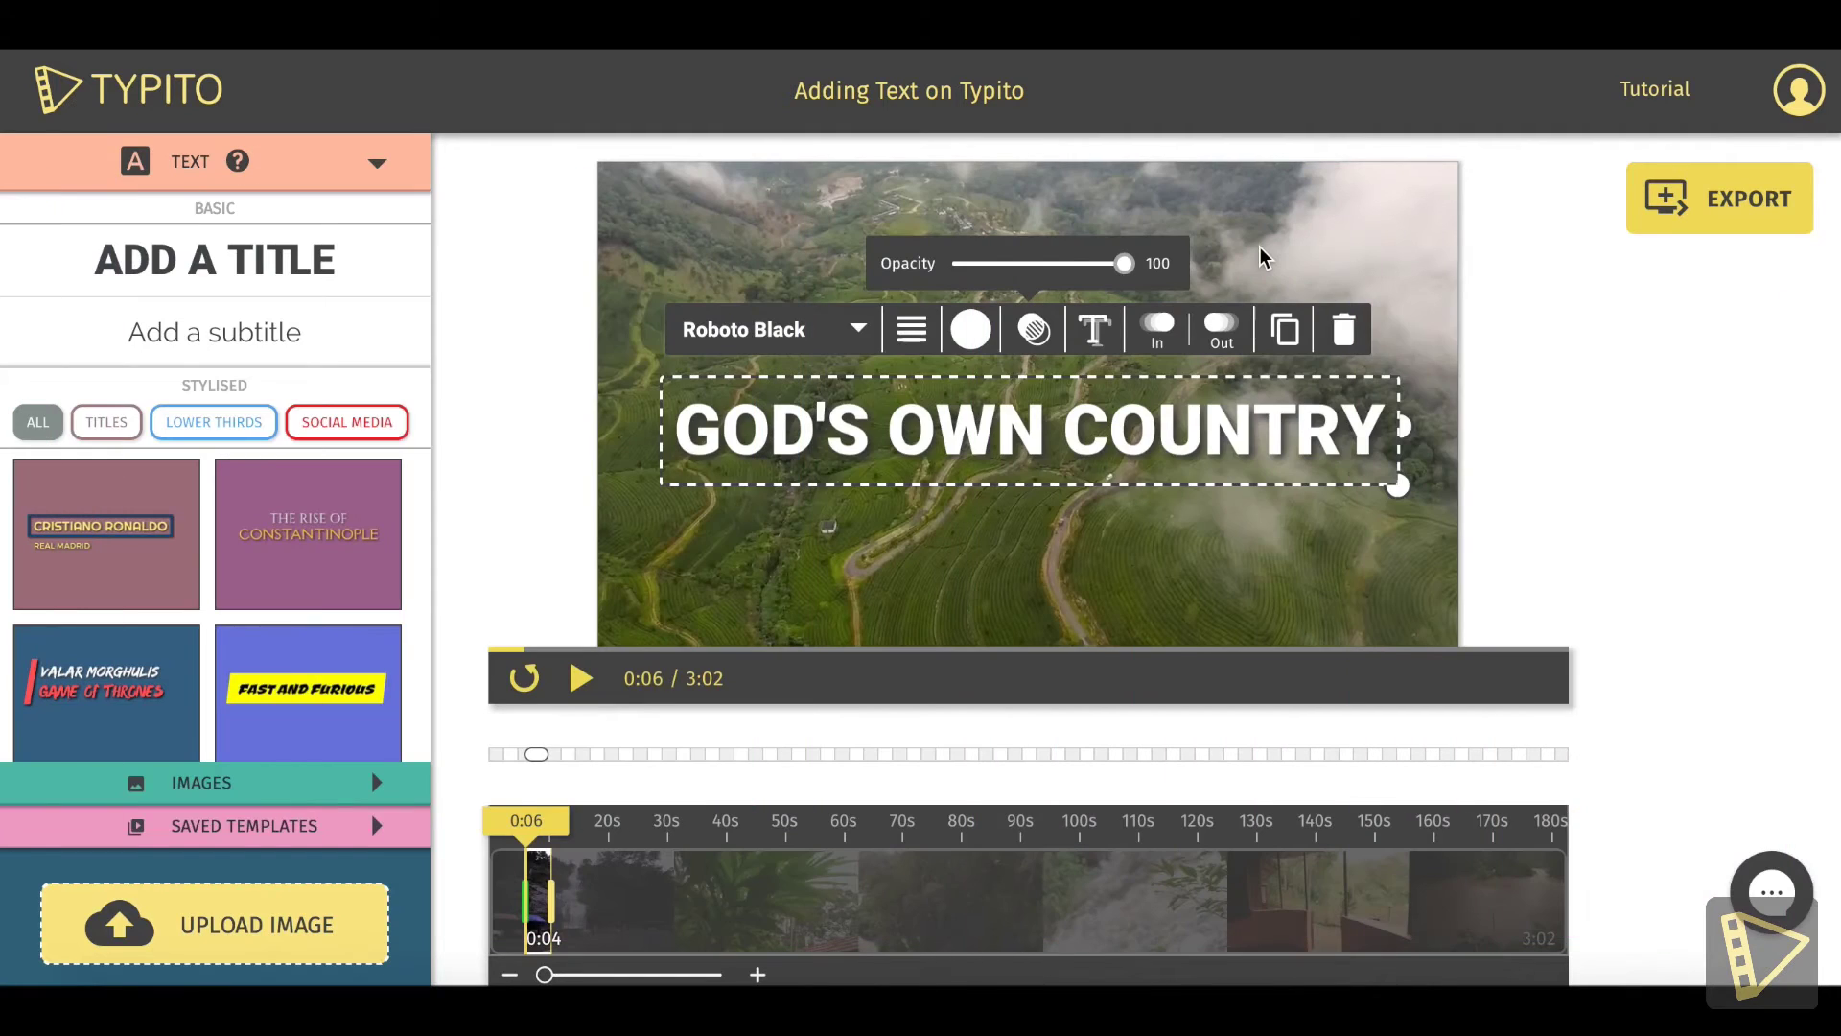
- View the title's entrance animation options, and replay the video from the start to preview the title
left_click(1161, 326)
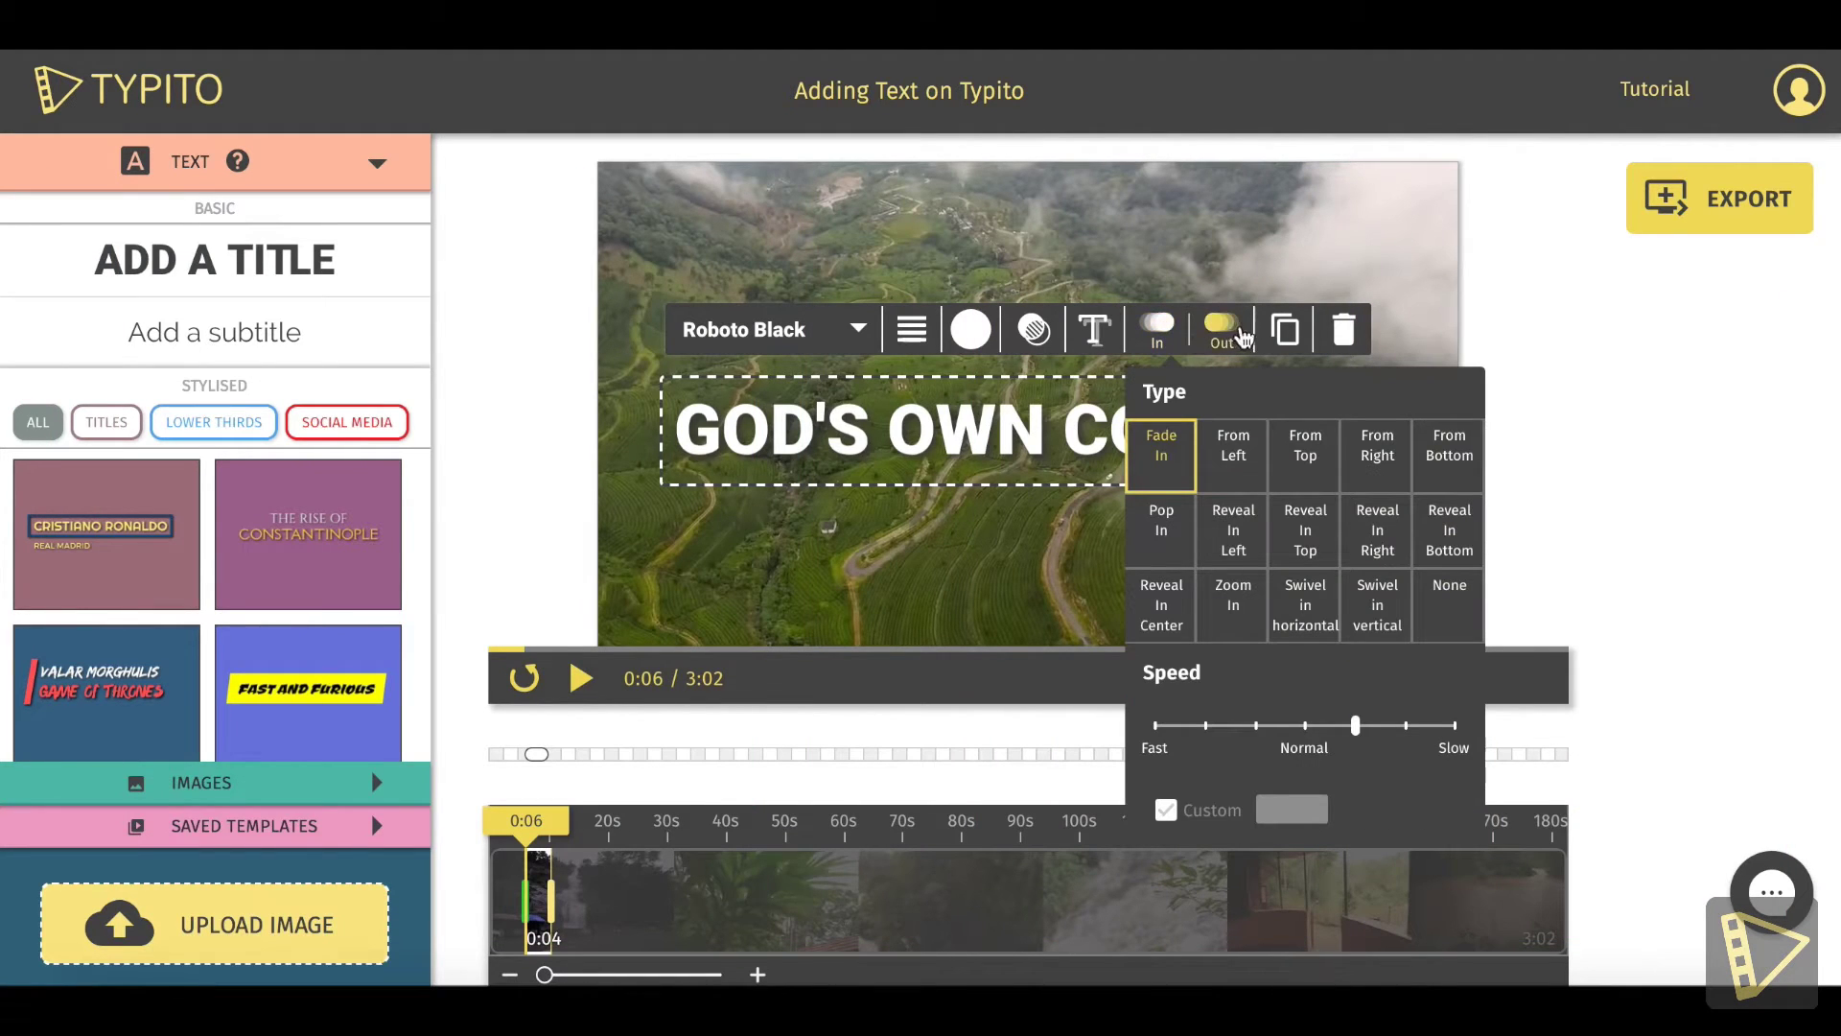
left_click(1216, 232)
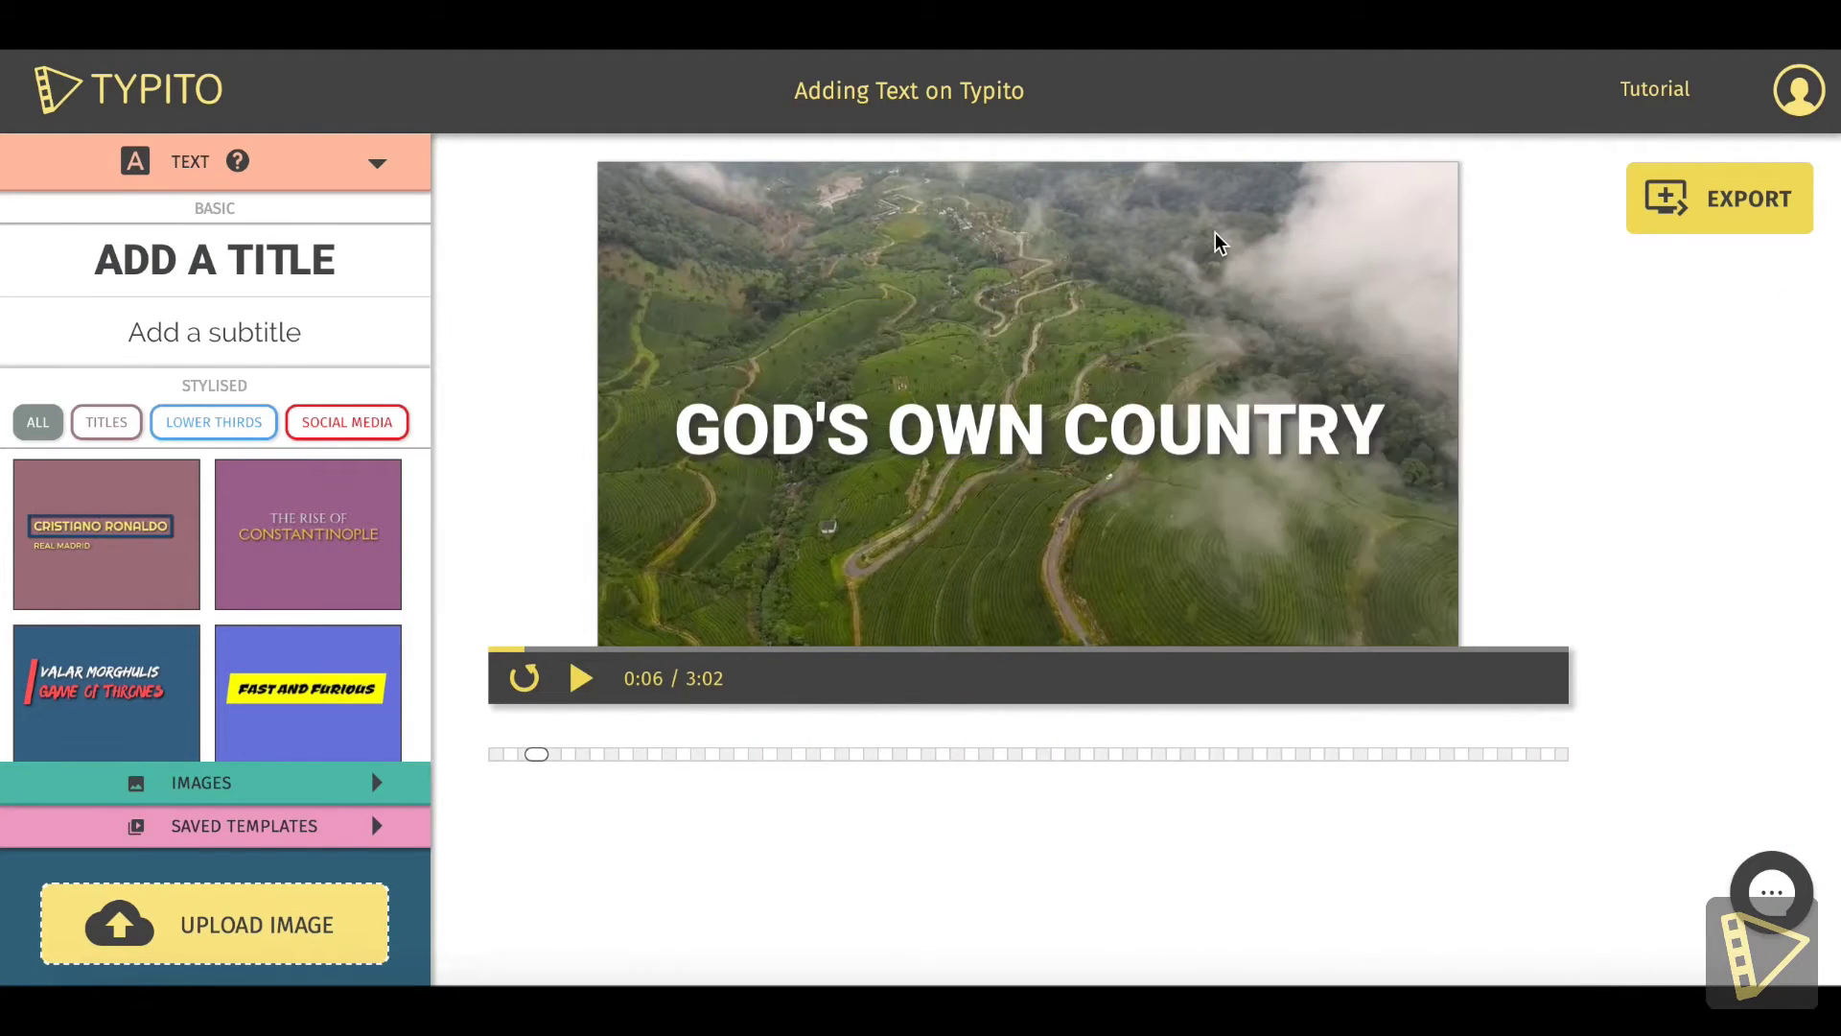
left_click(521, 672)
left_click(826, 458)
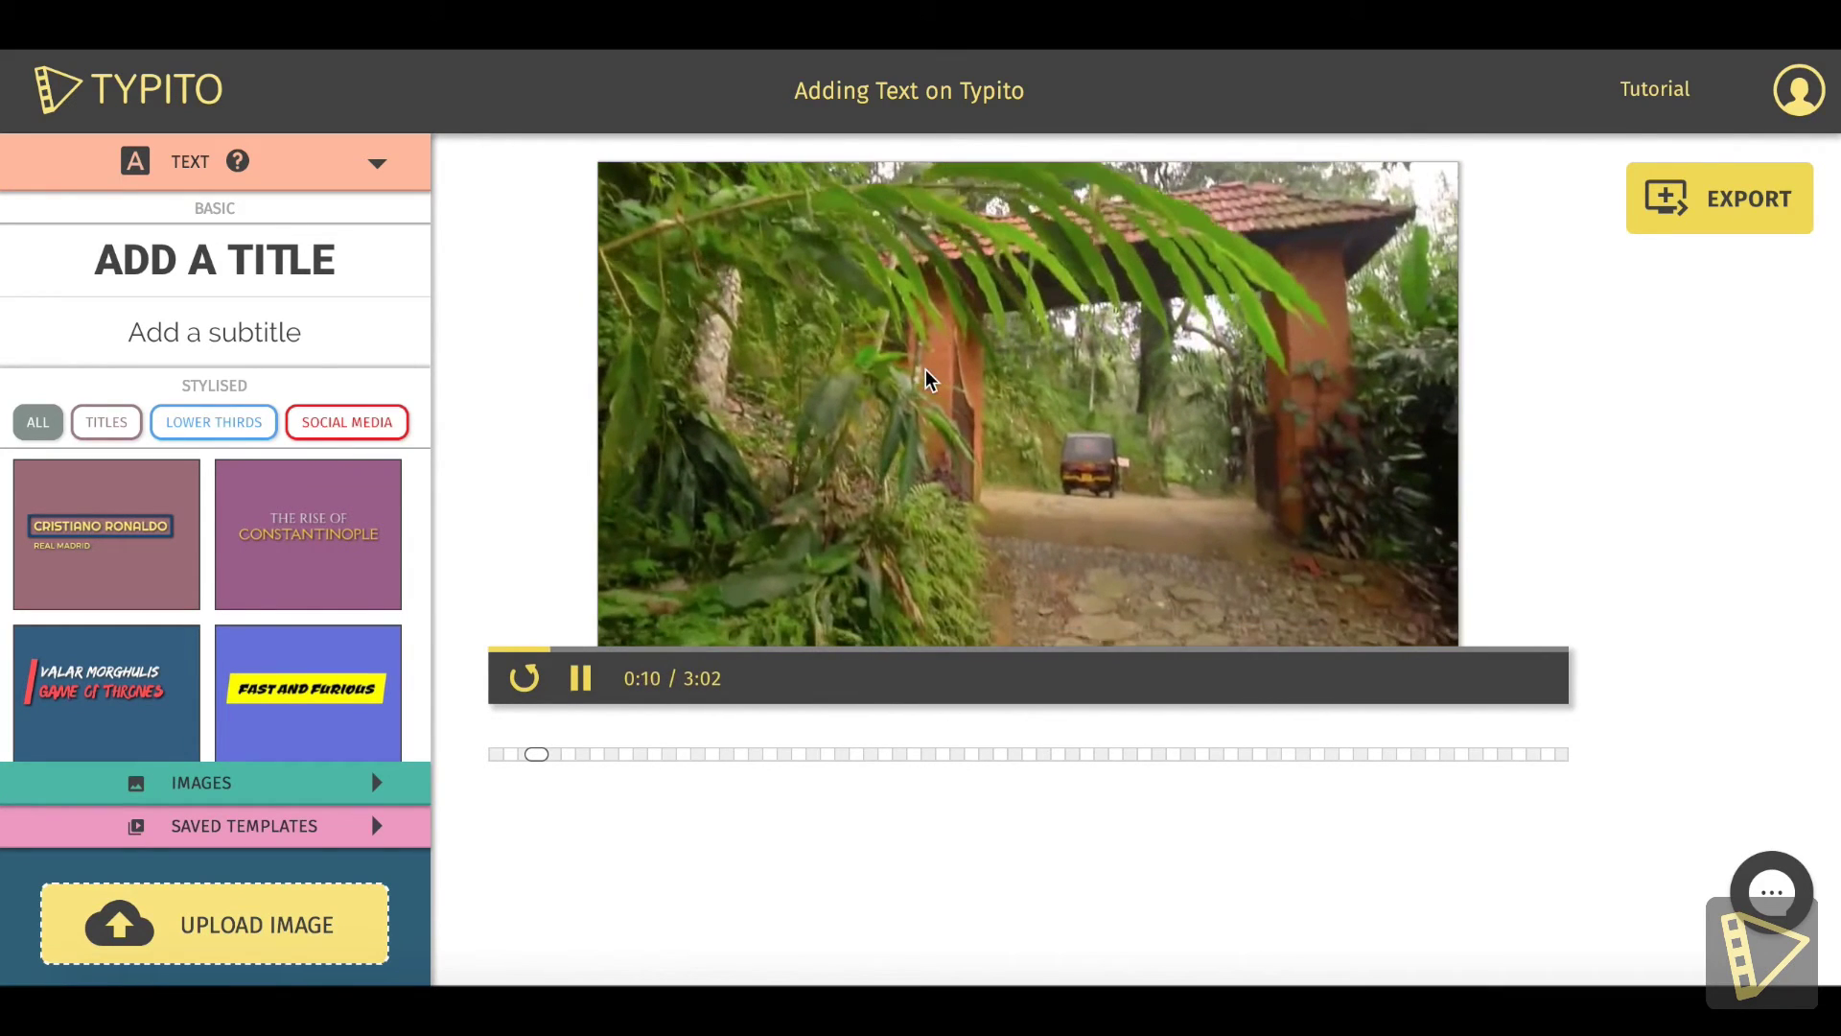
- Set the title's entrance animation to Reveal In Left and its exit animation to Reveal Out Right
left_click(523, 650)
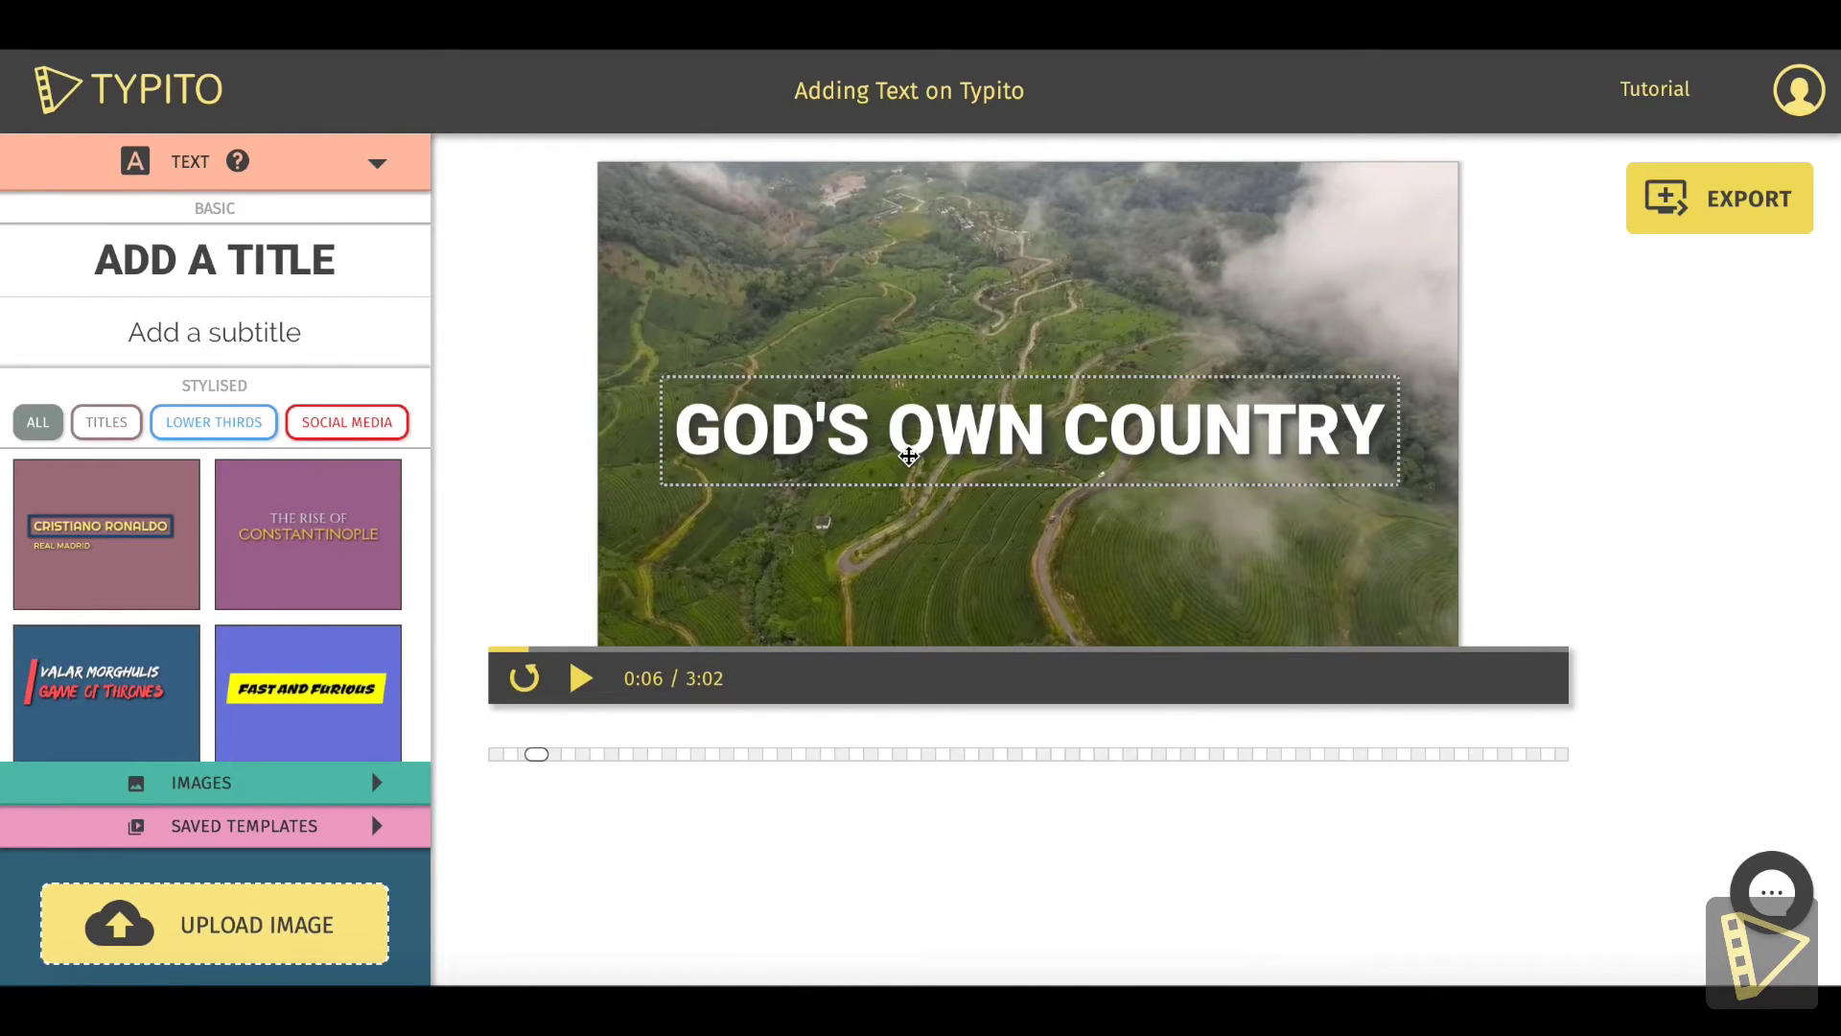
left_click(907, 456)
left_click(1155, 326)
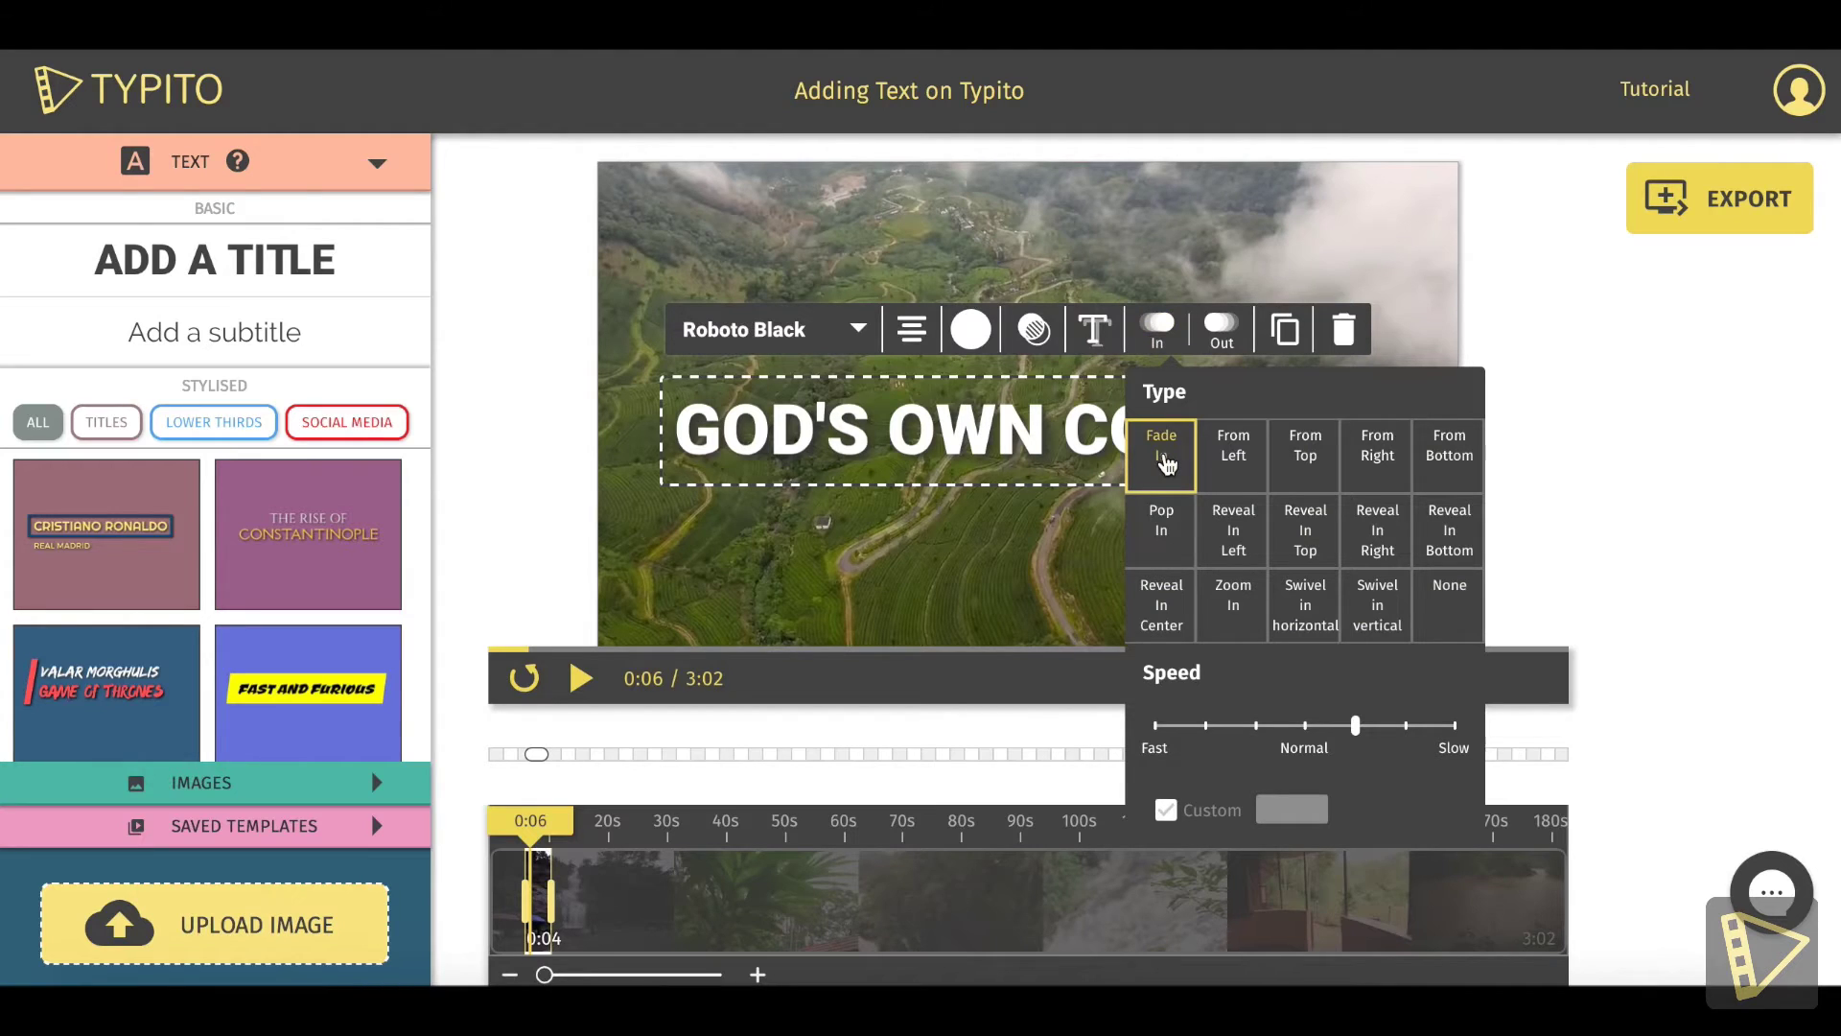
left_click(1231, 535)
left_click(1218, 326)
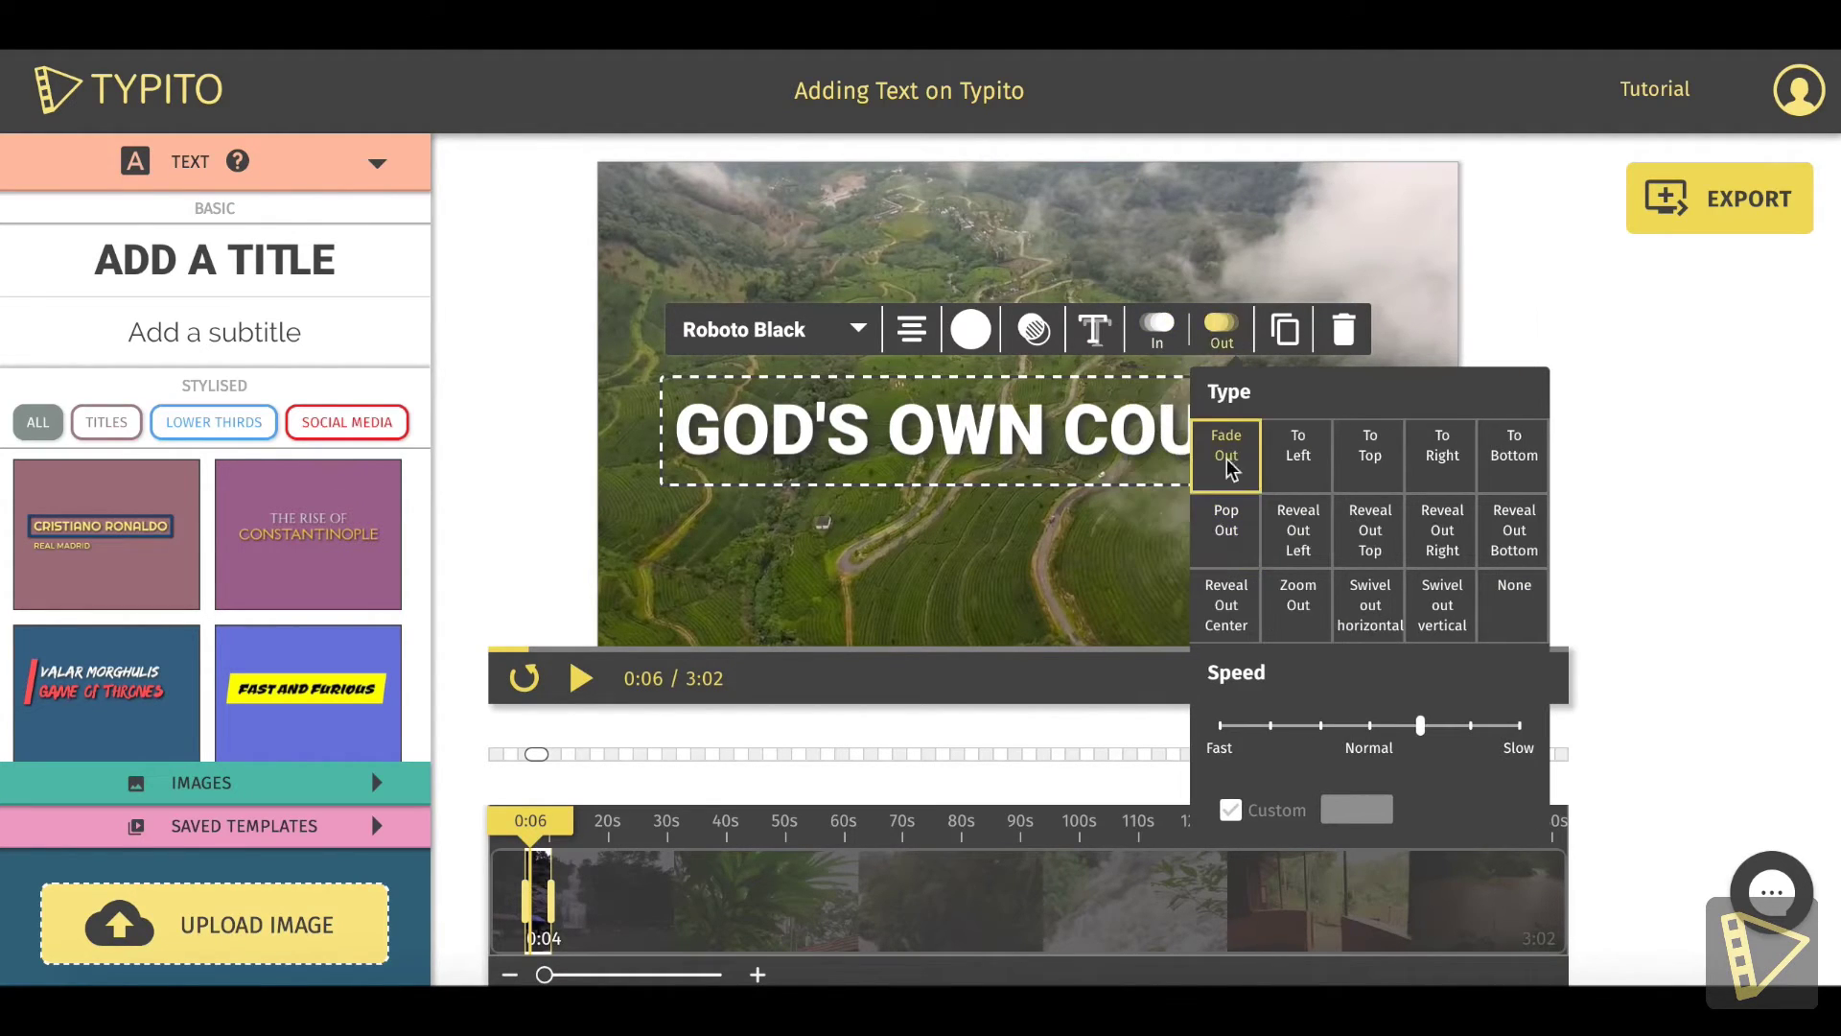
left_click(1454, 548)
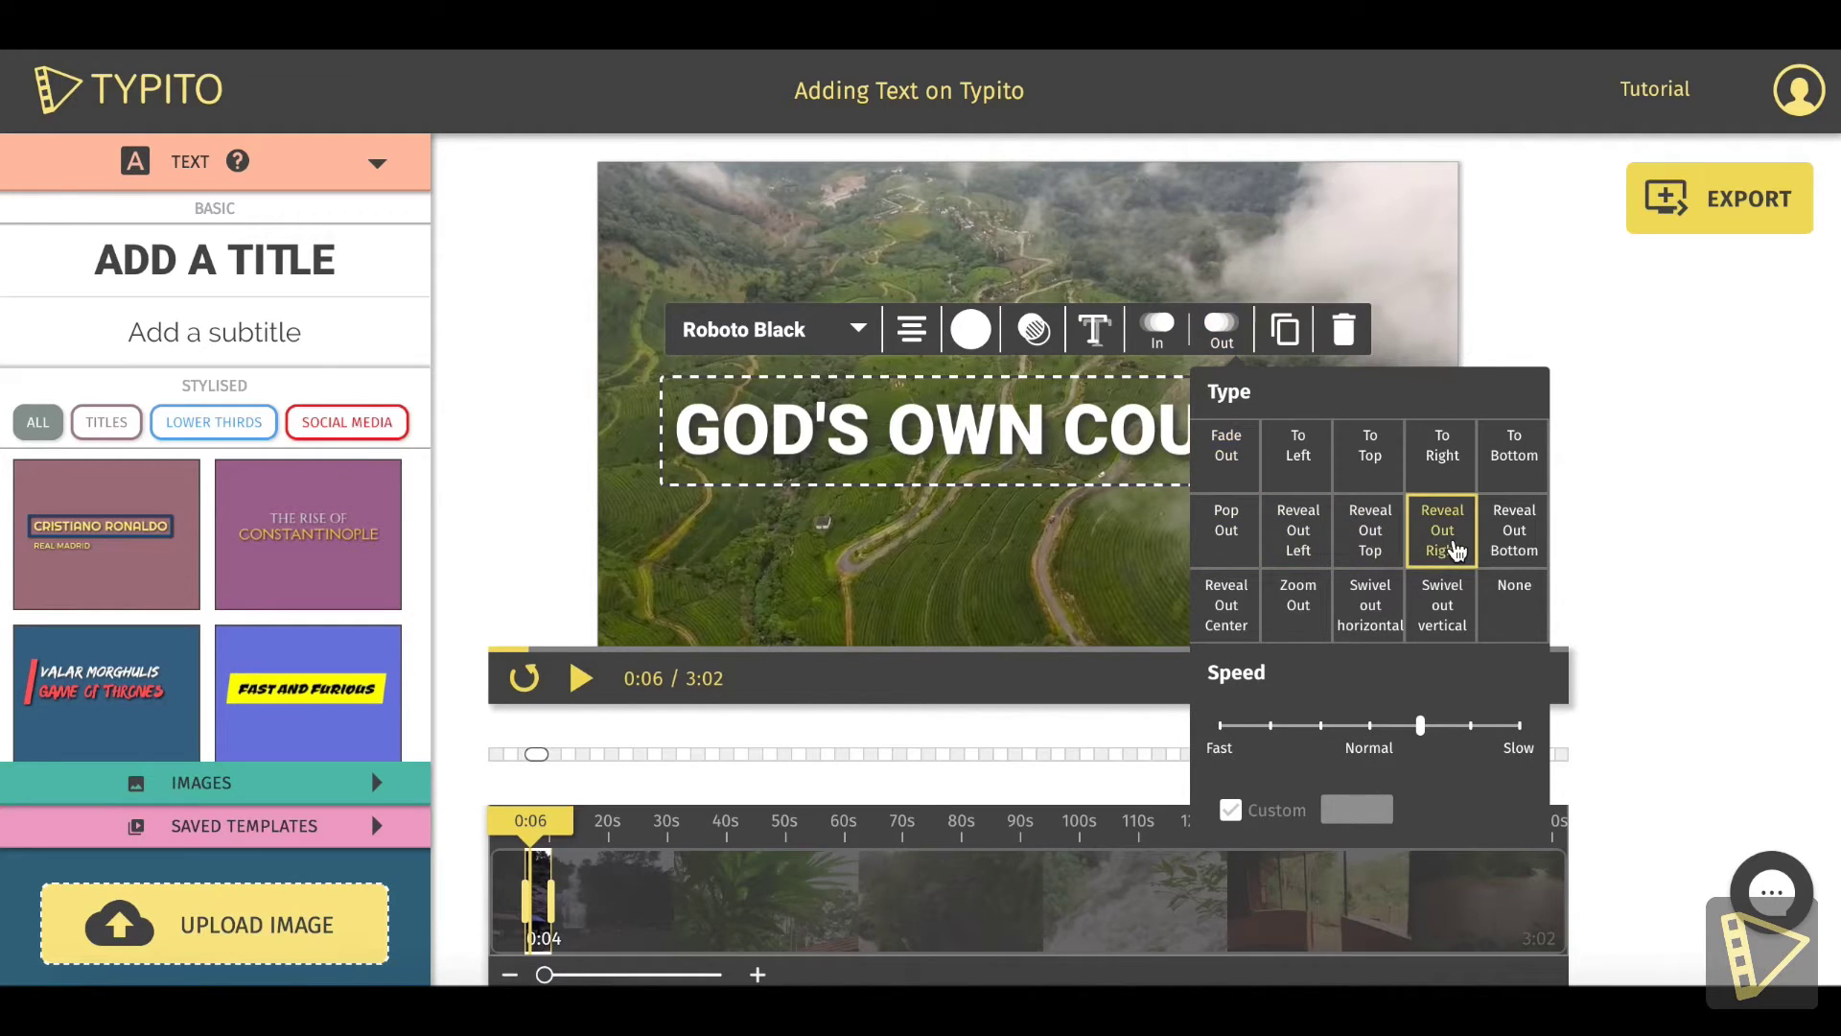
- Replay the video from the start to preview the title's entrance and exit animations
left_click(1215, 237)
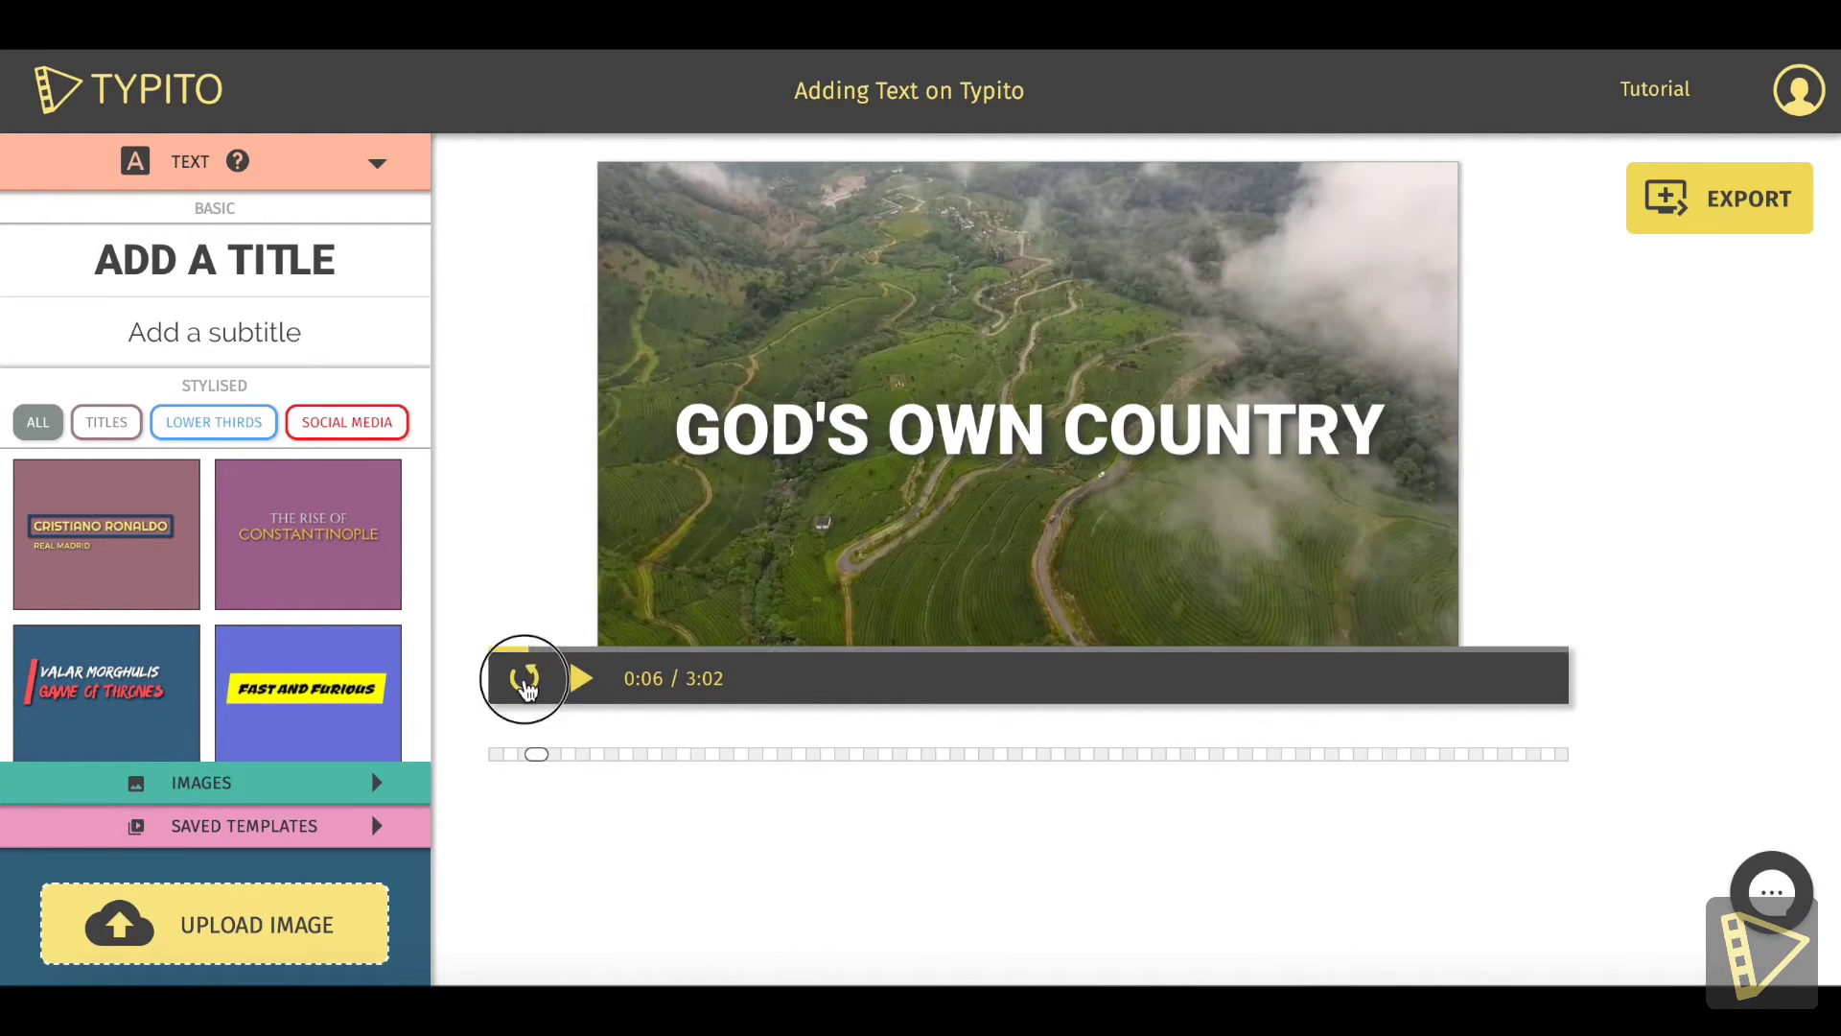
left_click(525, 677)
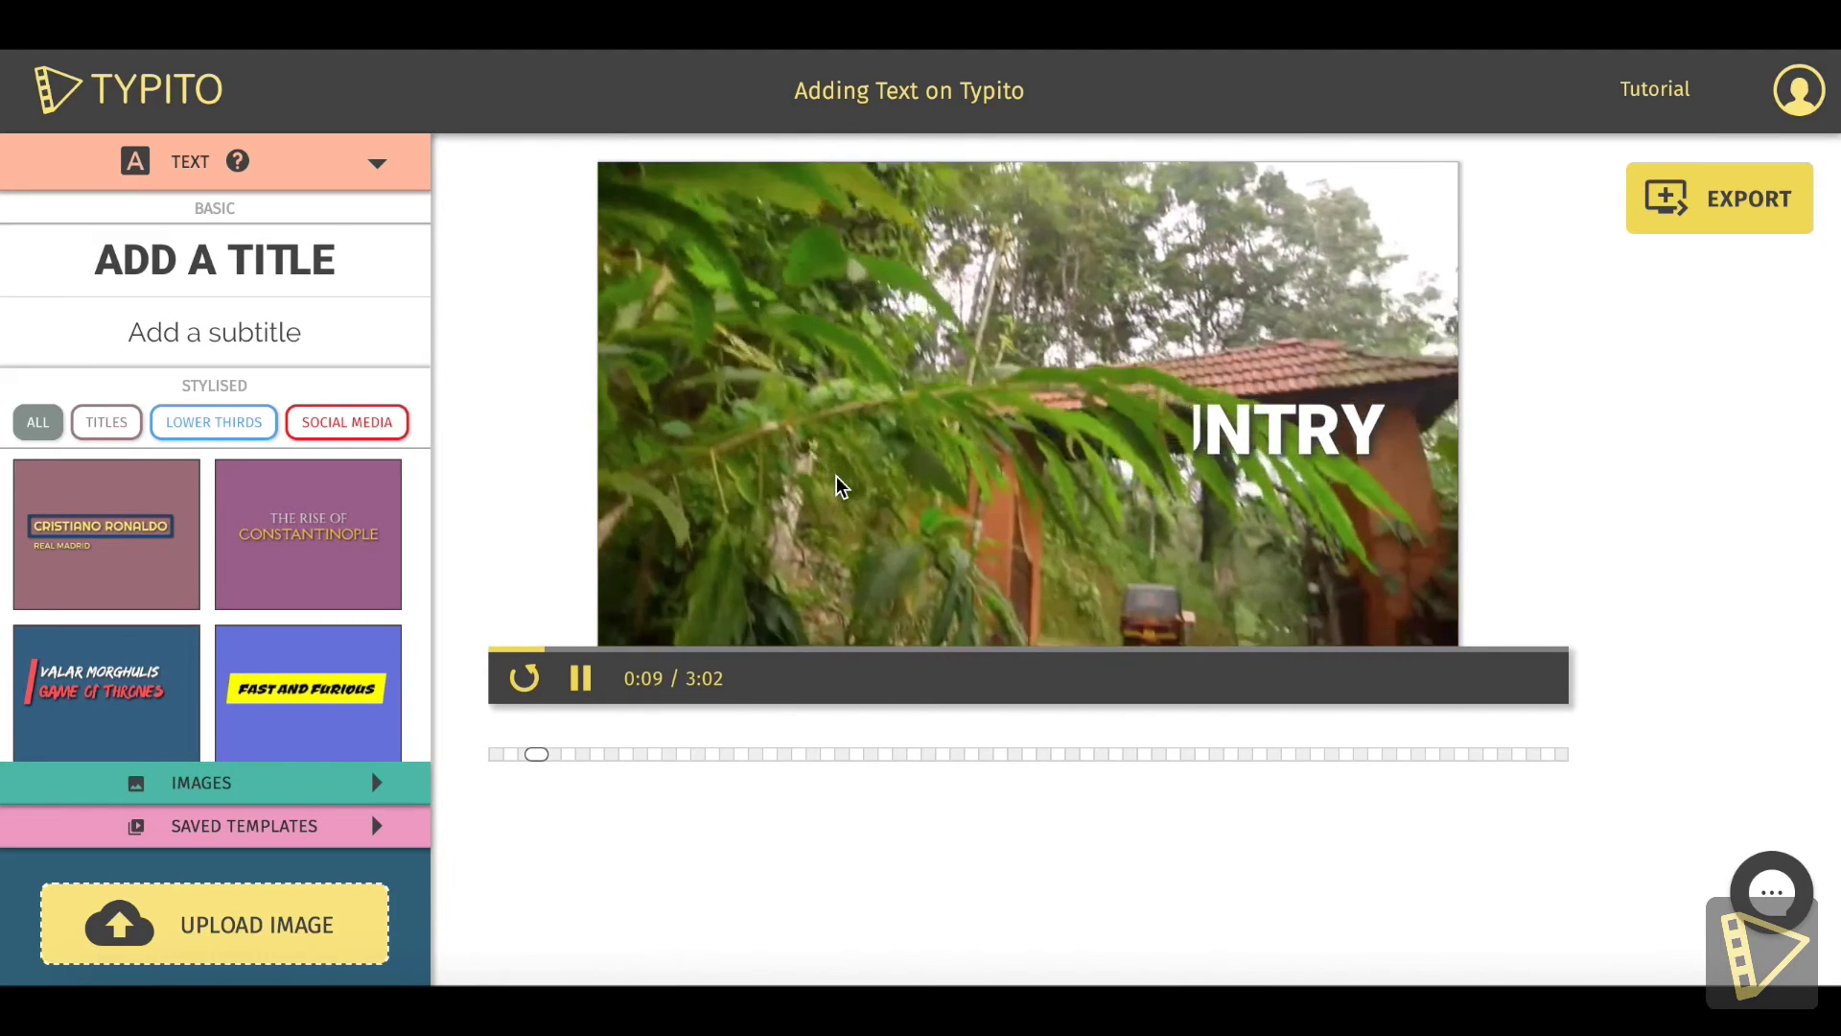
left_click(870, 521)
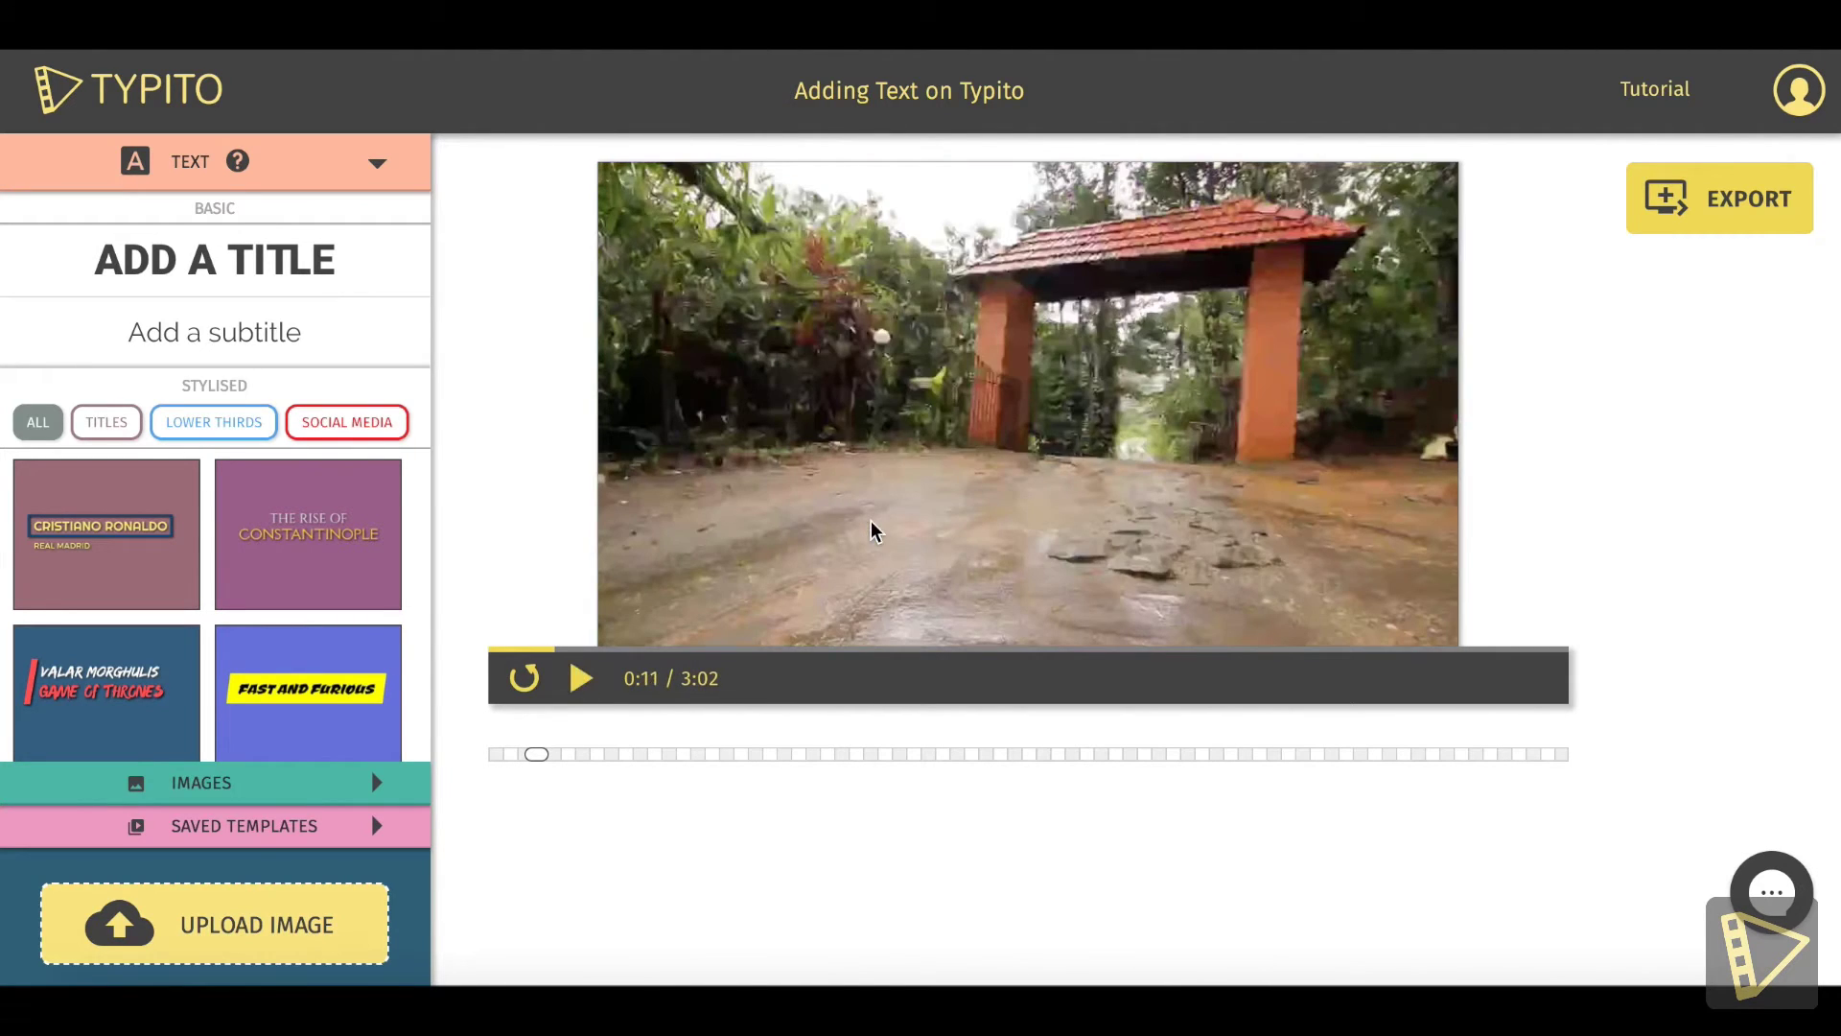
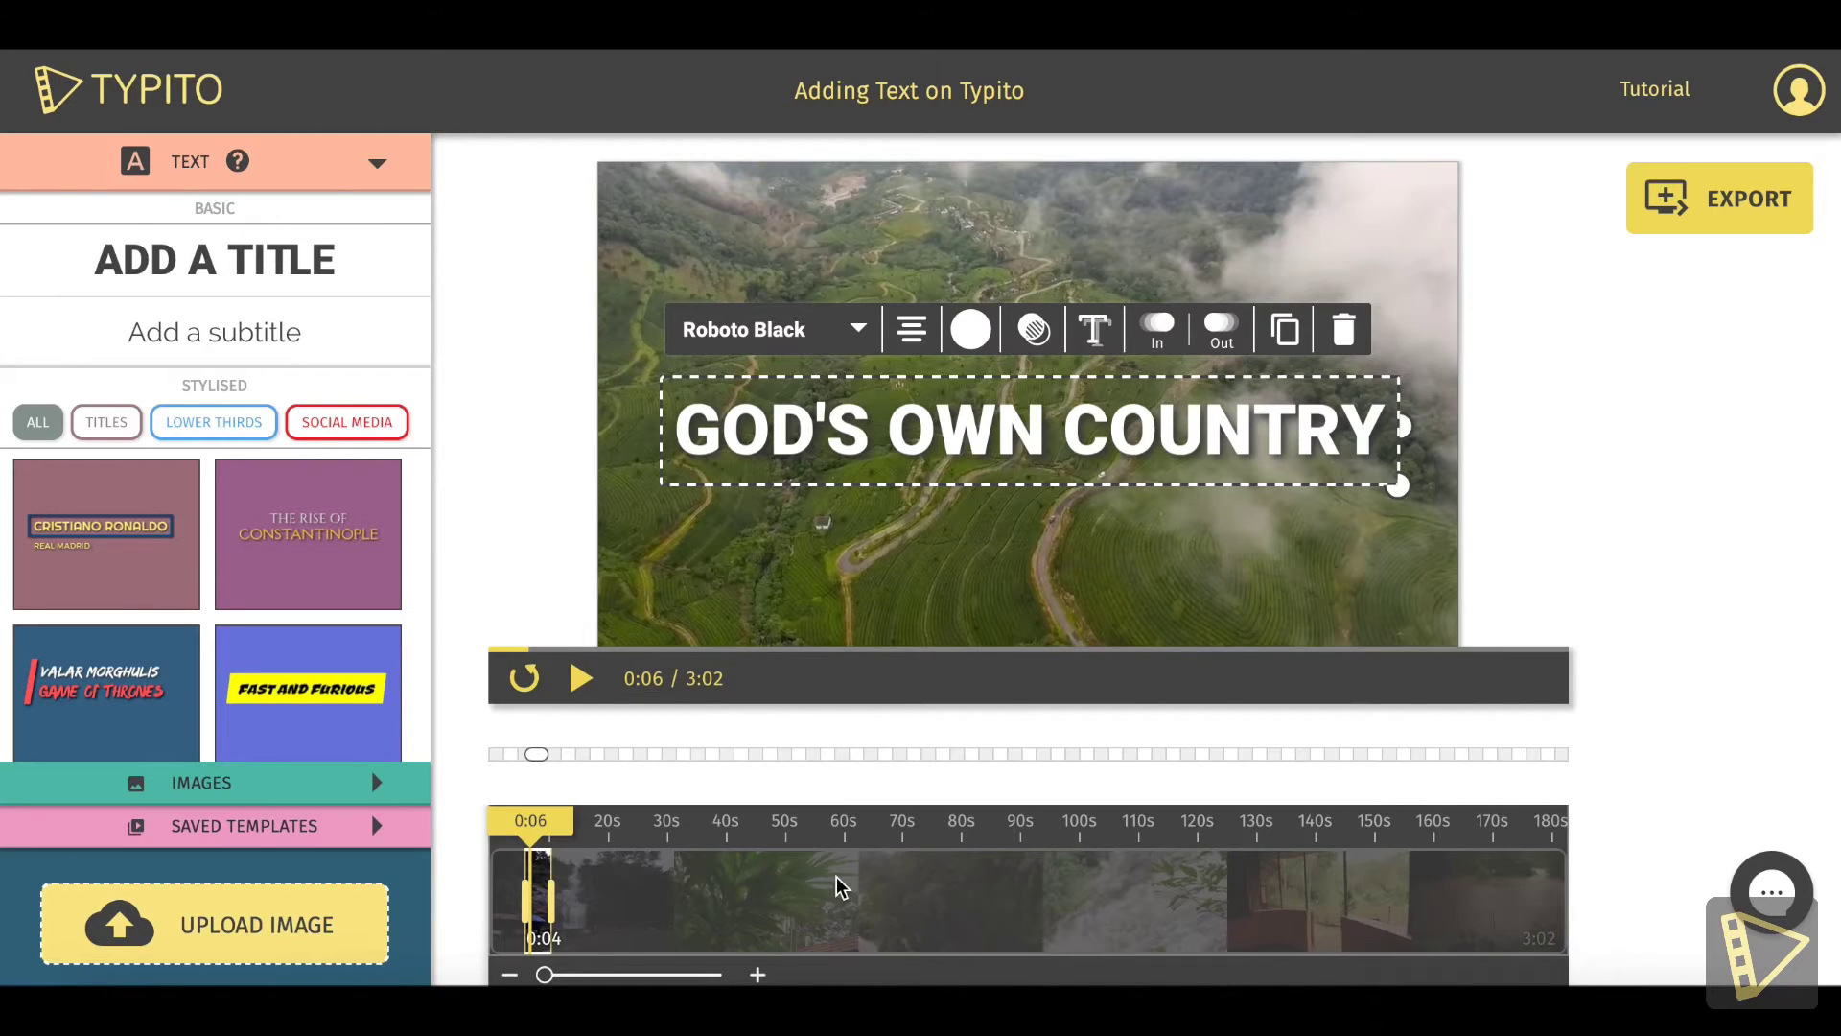
- Try stretching the title's timeline segment at both ends to a duration of 0:21
left_click_drag(526, 815, 542, 823)
left_click_drag(518, 896, 505, 891)
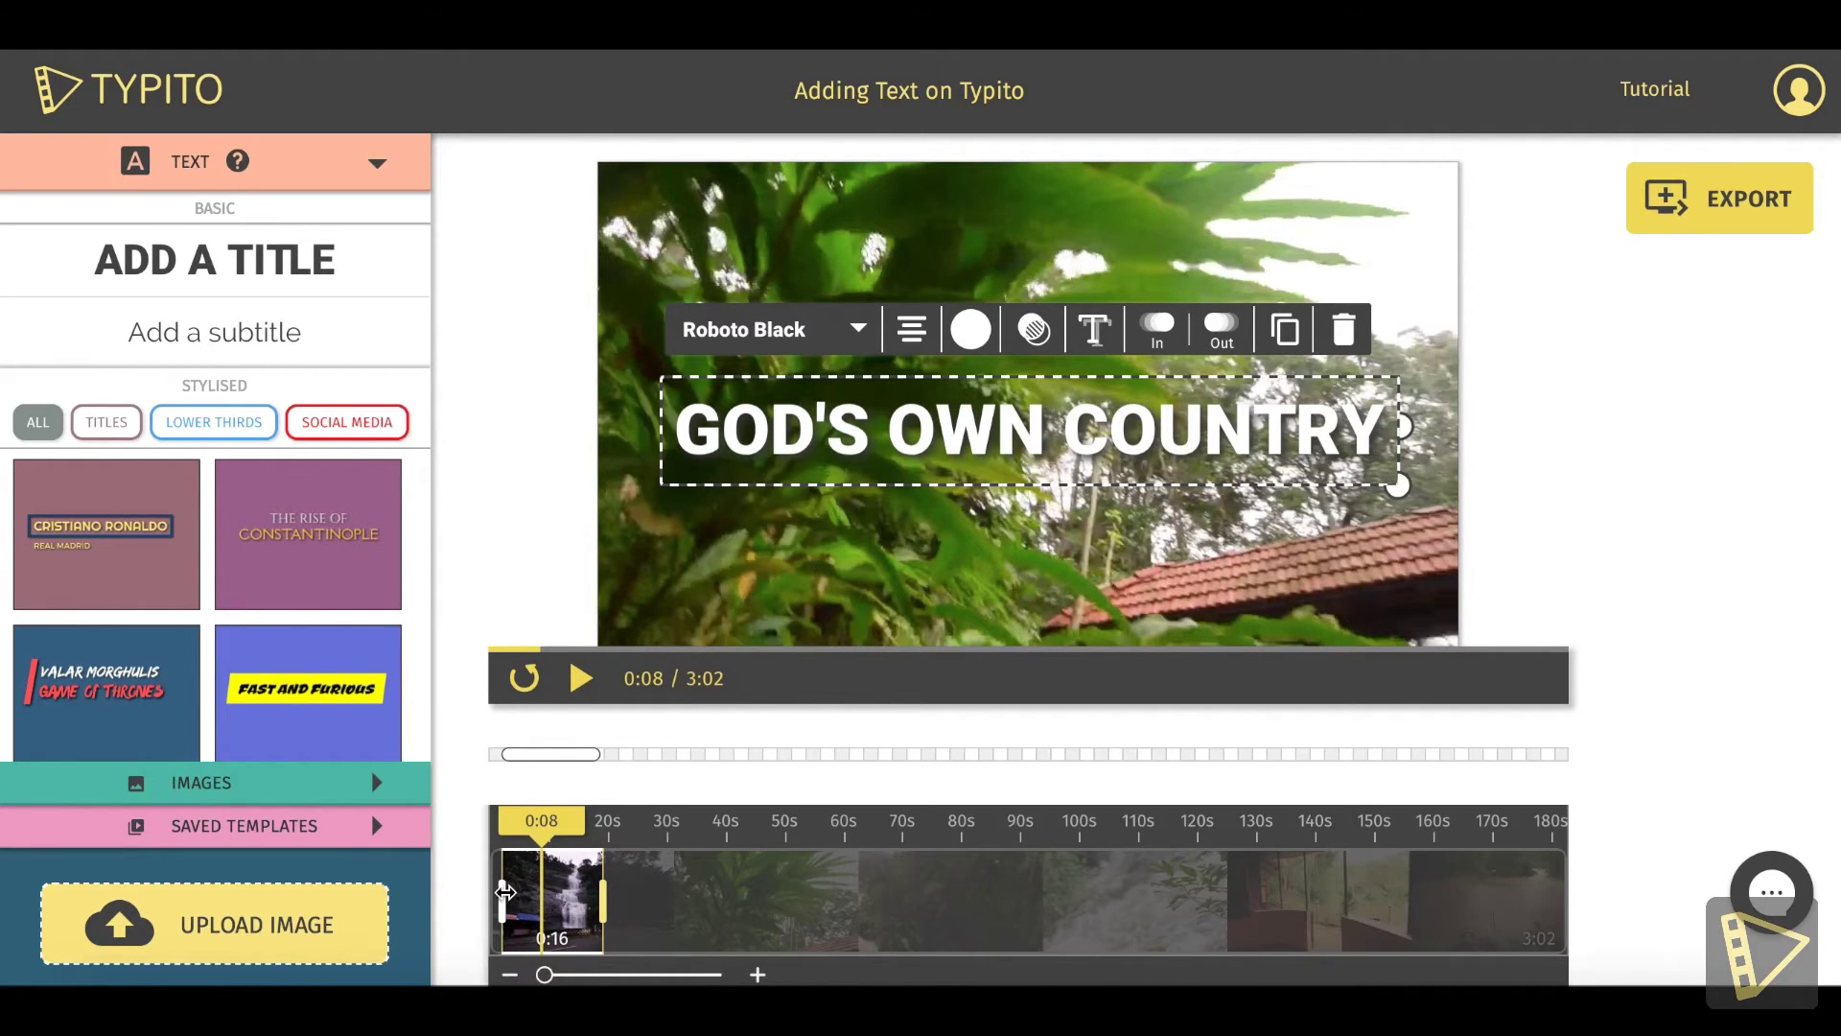
mouse_move(602, 897)
left_mouse_down()
mouse_move(644, 891)
mouse_move(613, 901)
mouse_move(628, 894)
left_mouse_up()
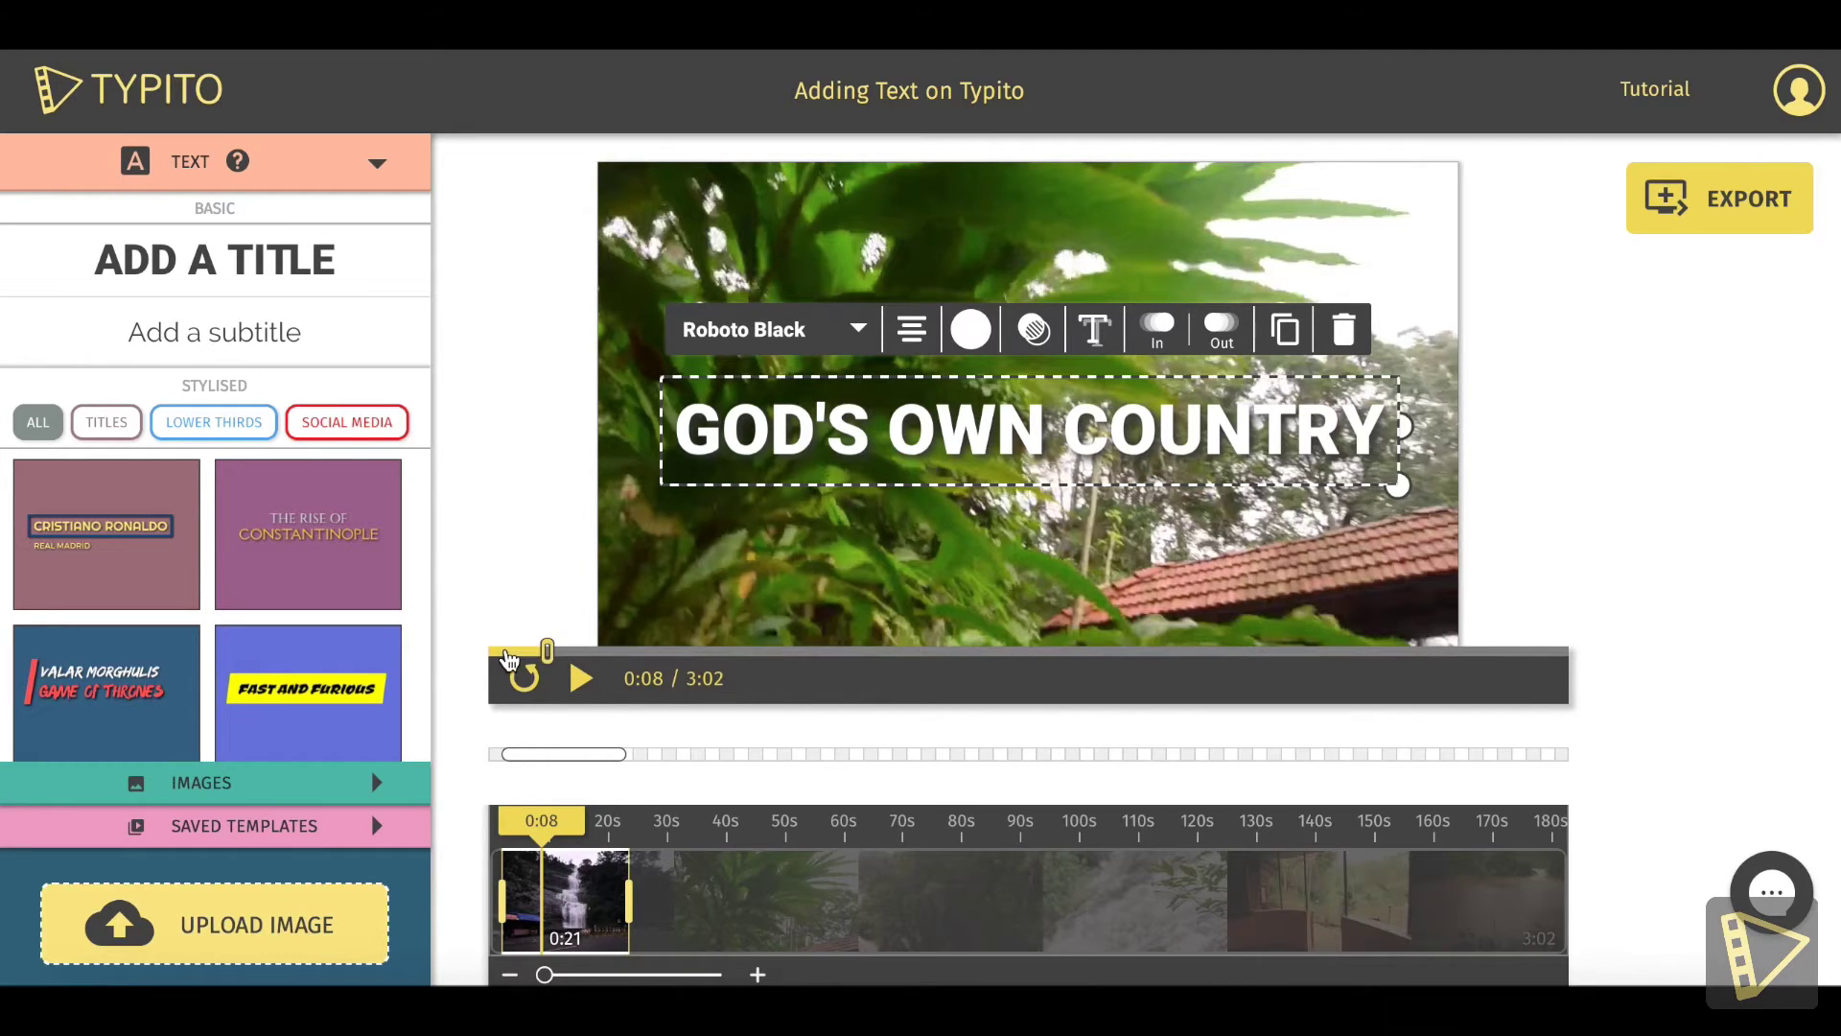
- Trim the title's timeline segment so it starts at 0:04 and ends at 0:07
left_click(524, 681)
left_click(523, 681)
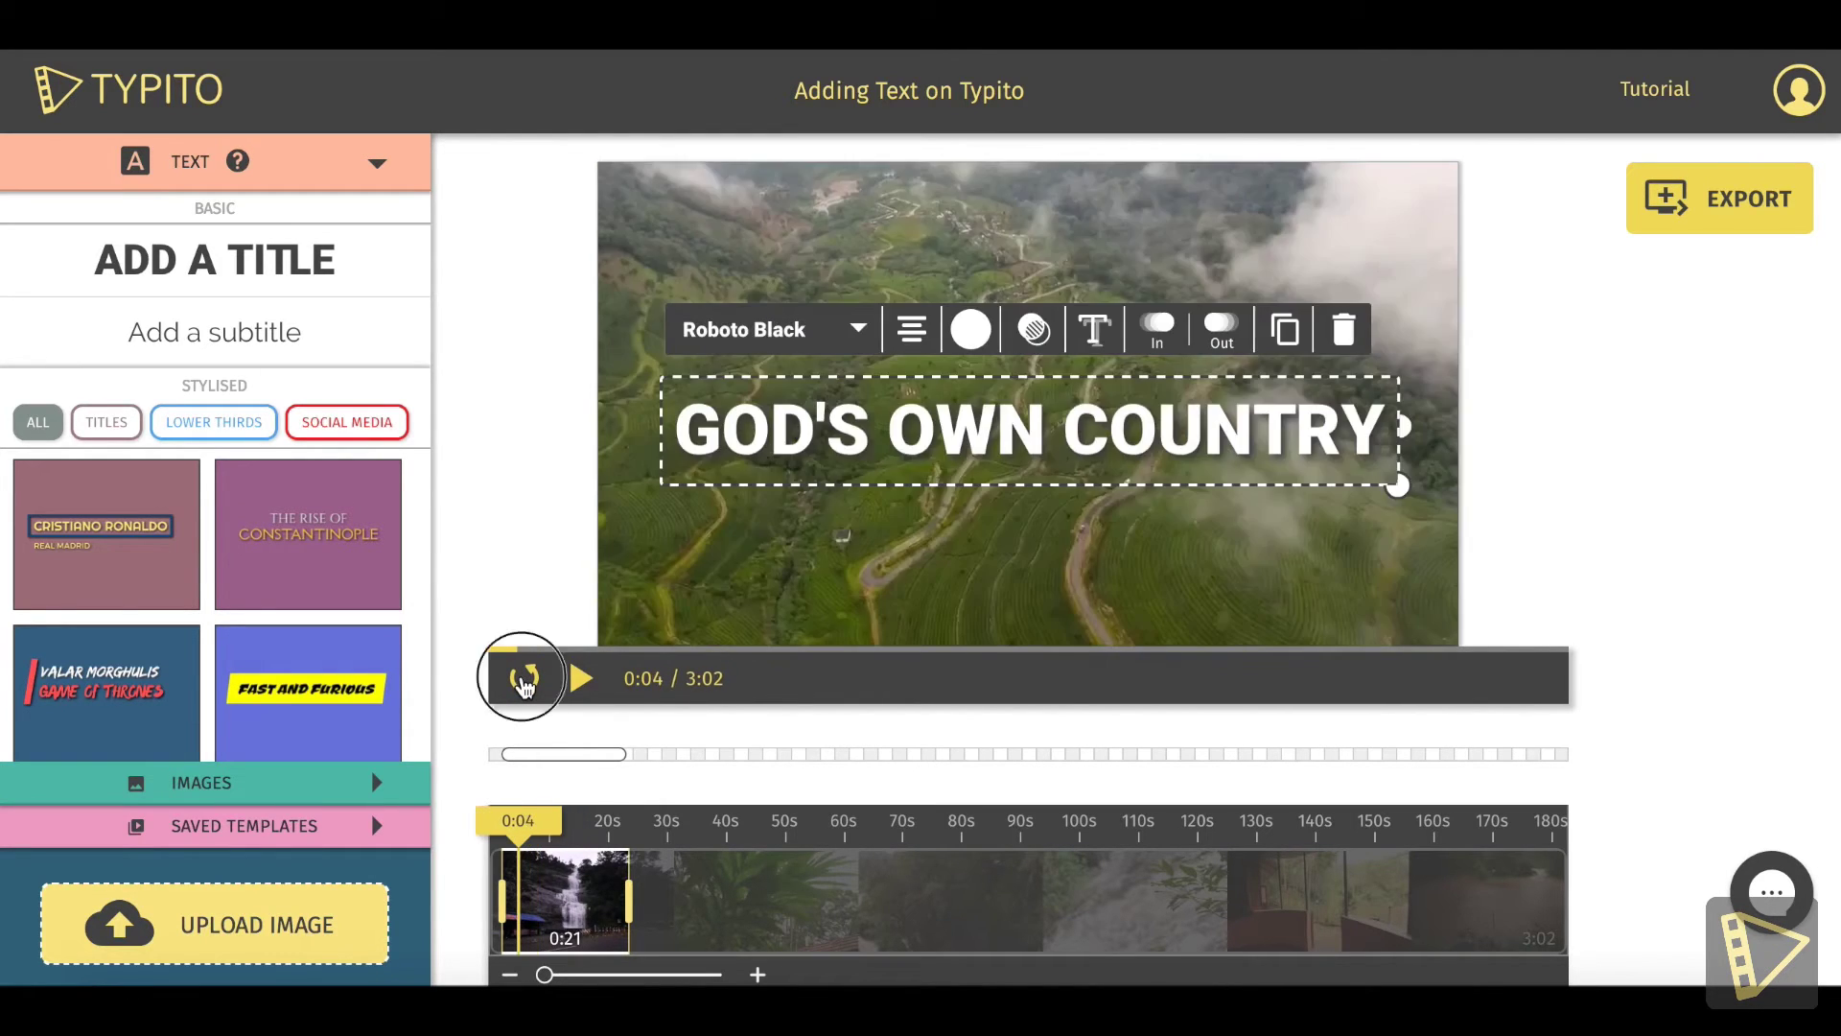
left_click(581, 682)
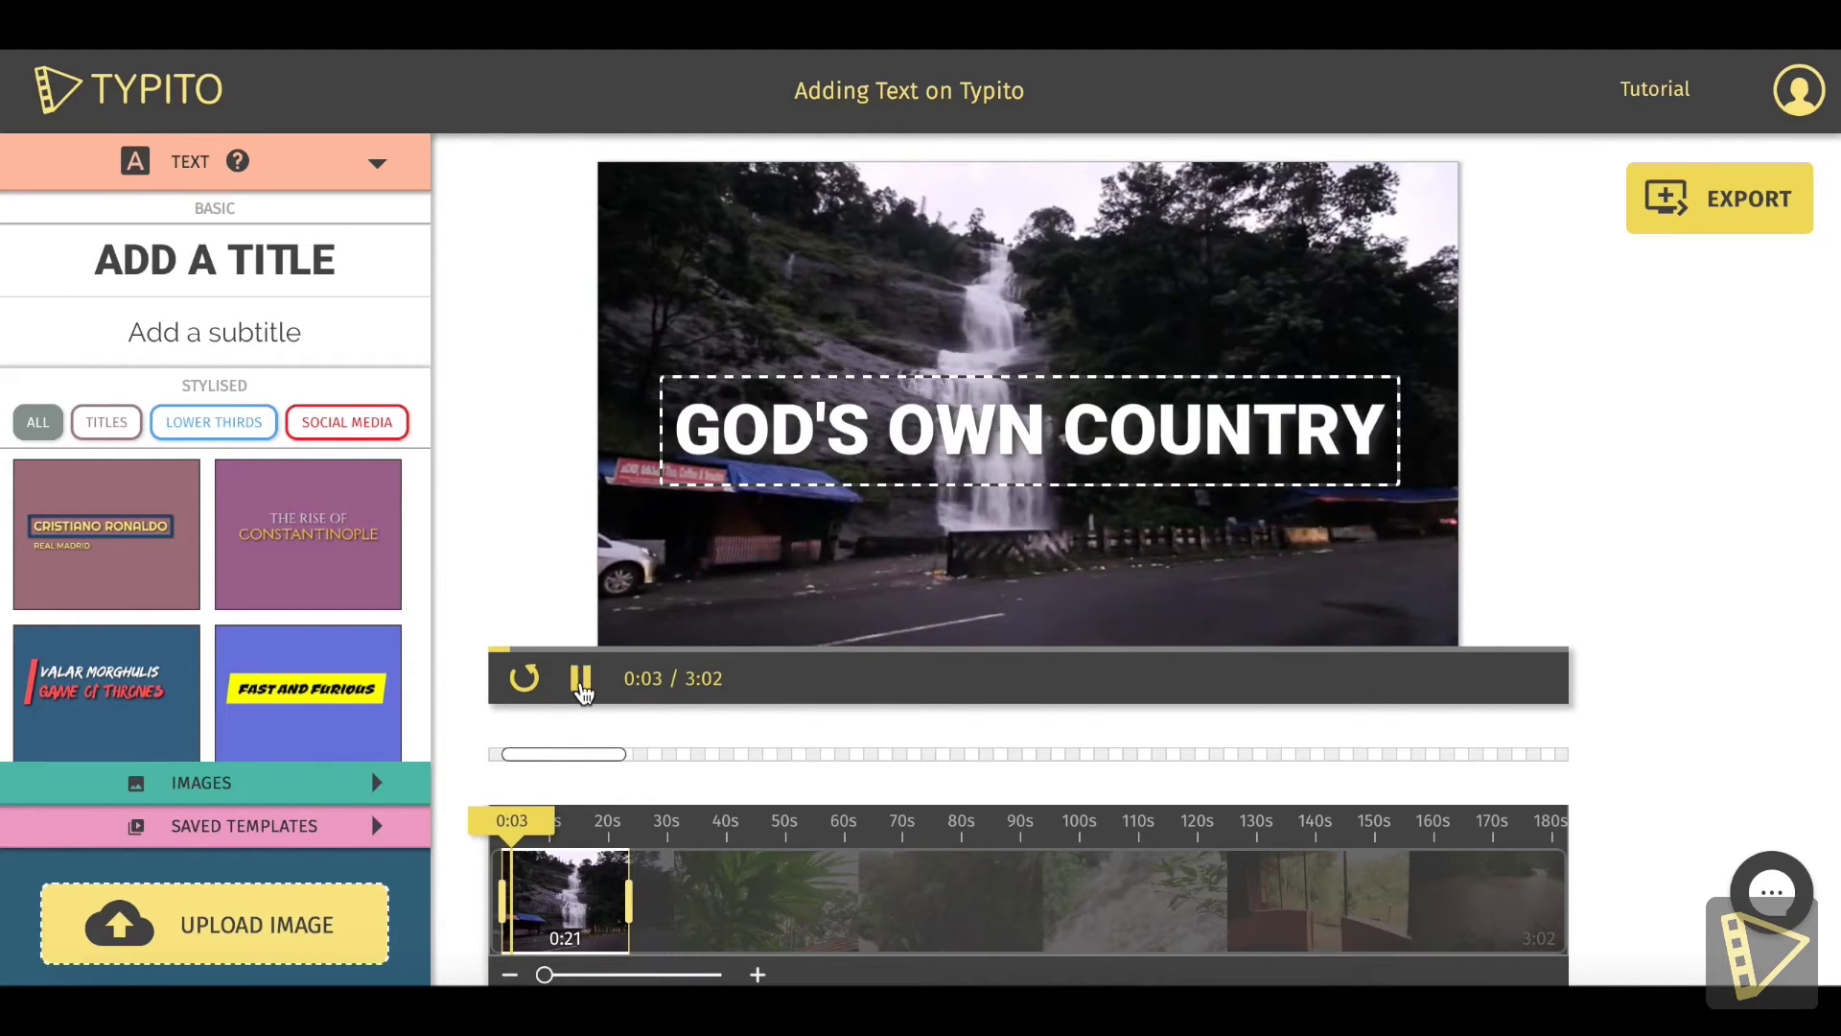
left_click(581, 683)
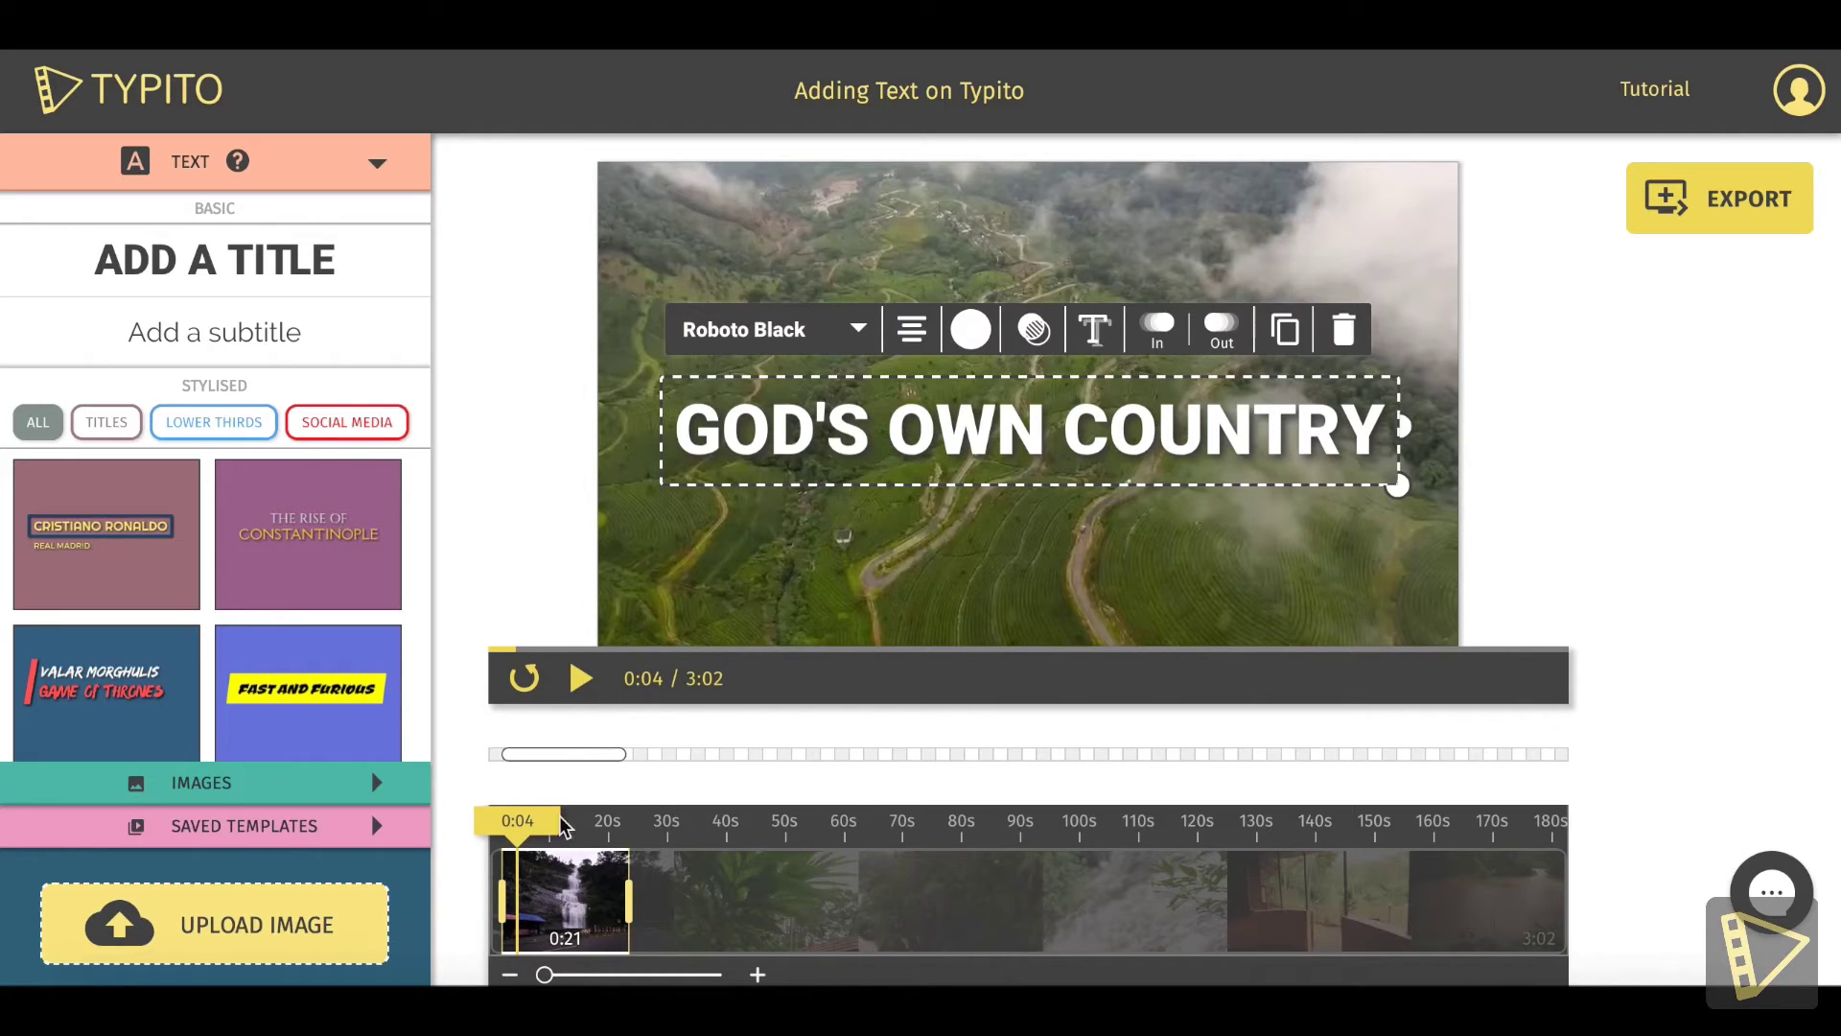
left_click_drag(502, 894, 520, 892)
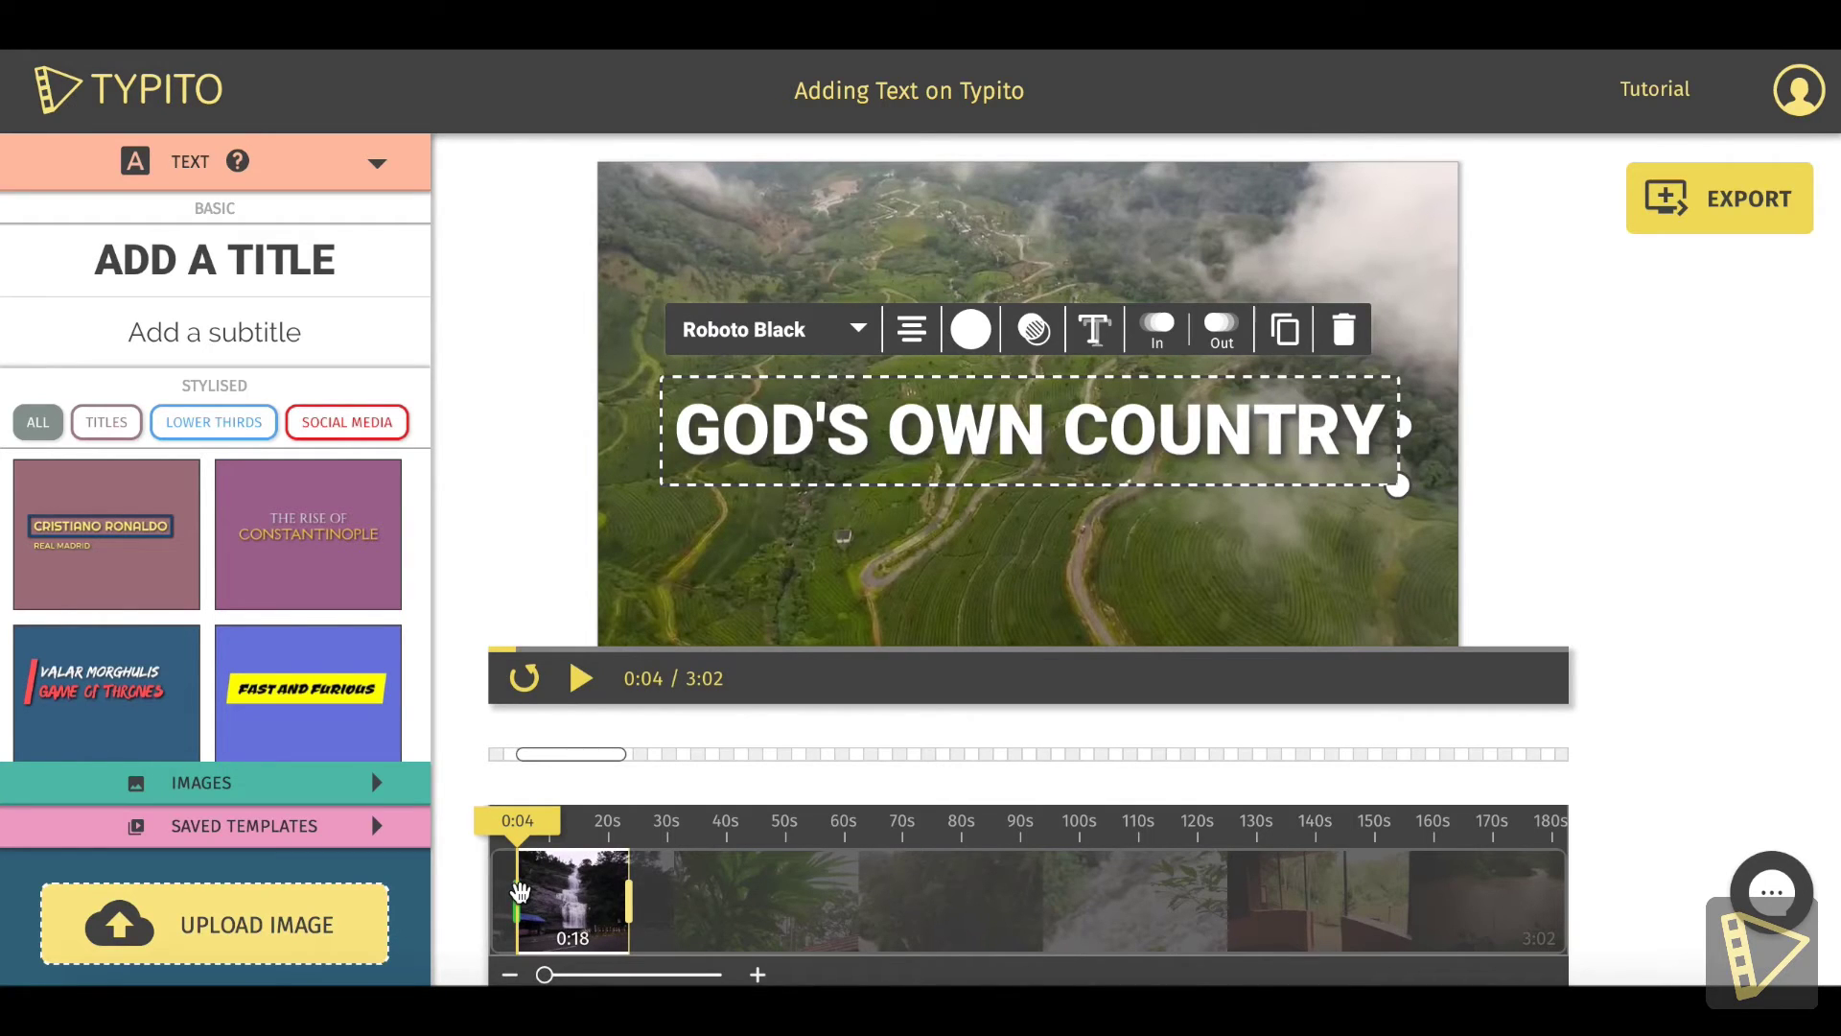
left_click_drag(518, 822, 535, 826)
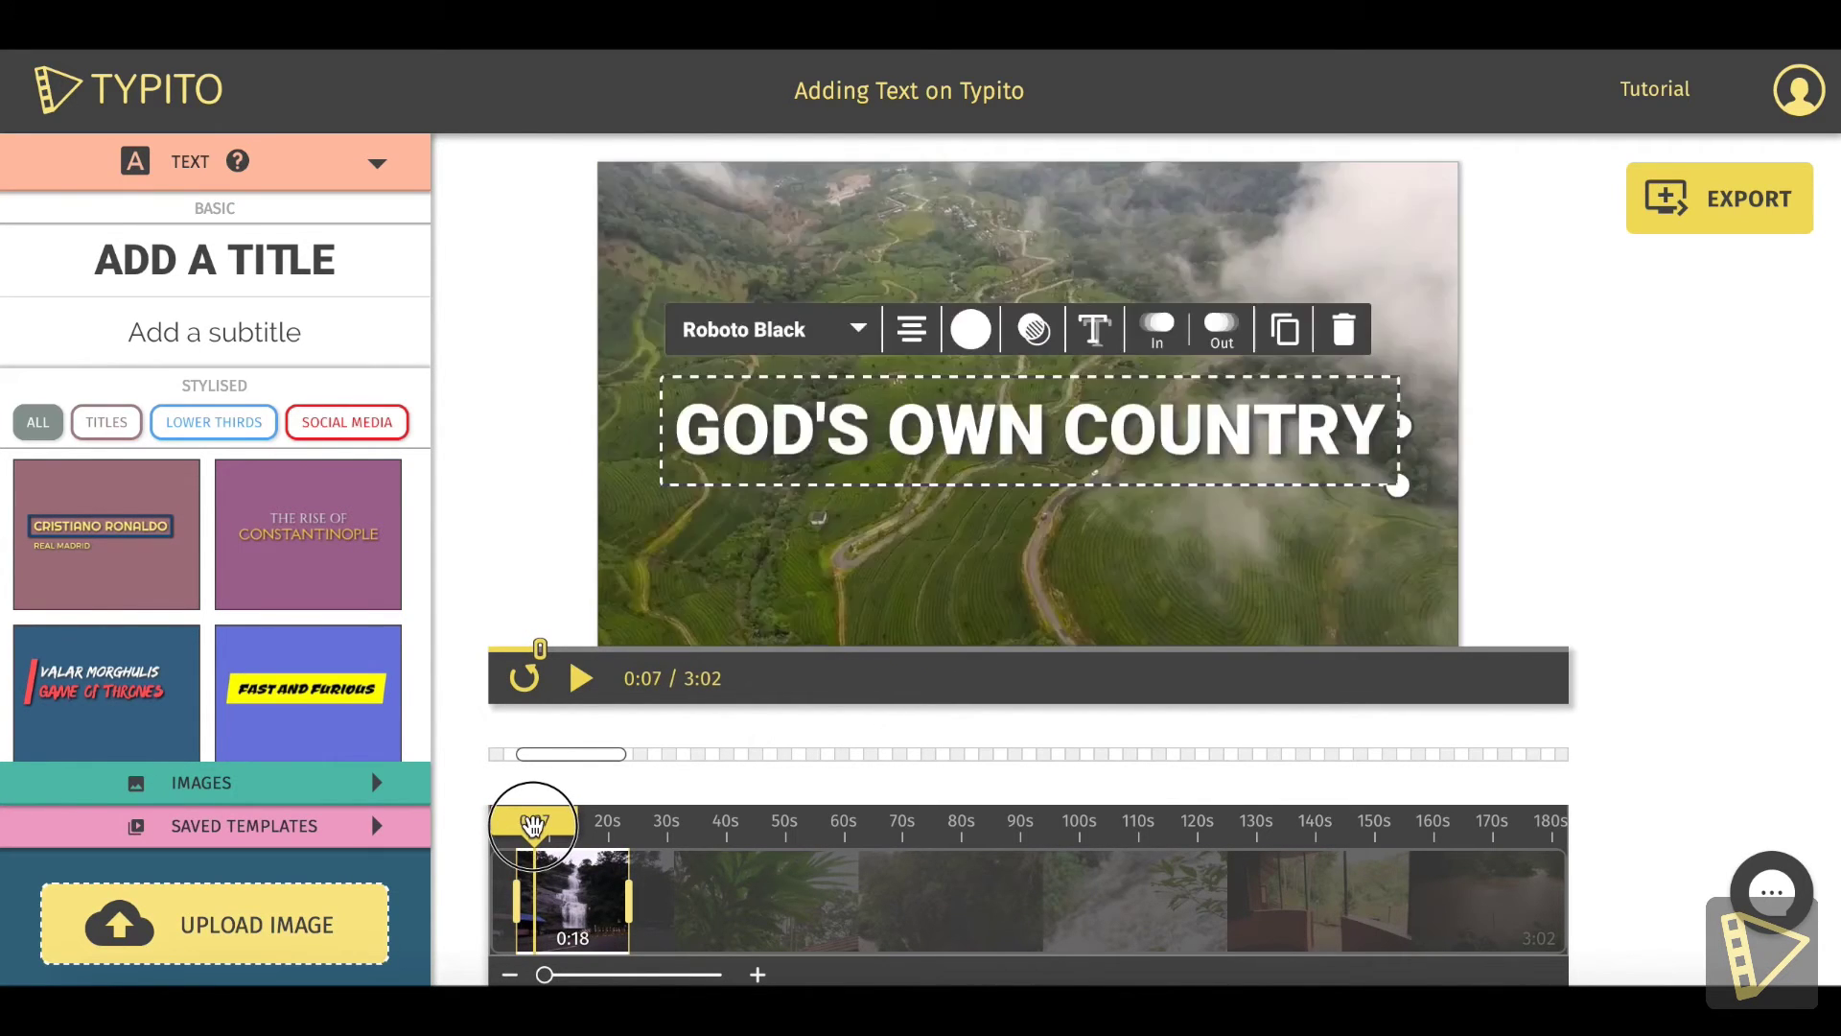
left_click_drag(629, 892, 539, 873)
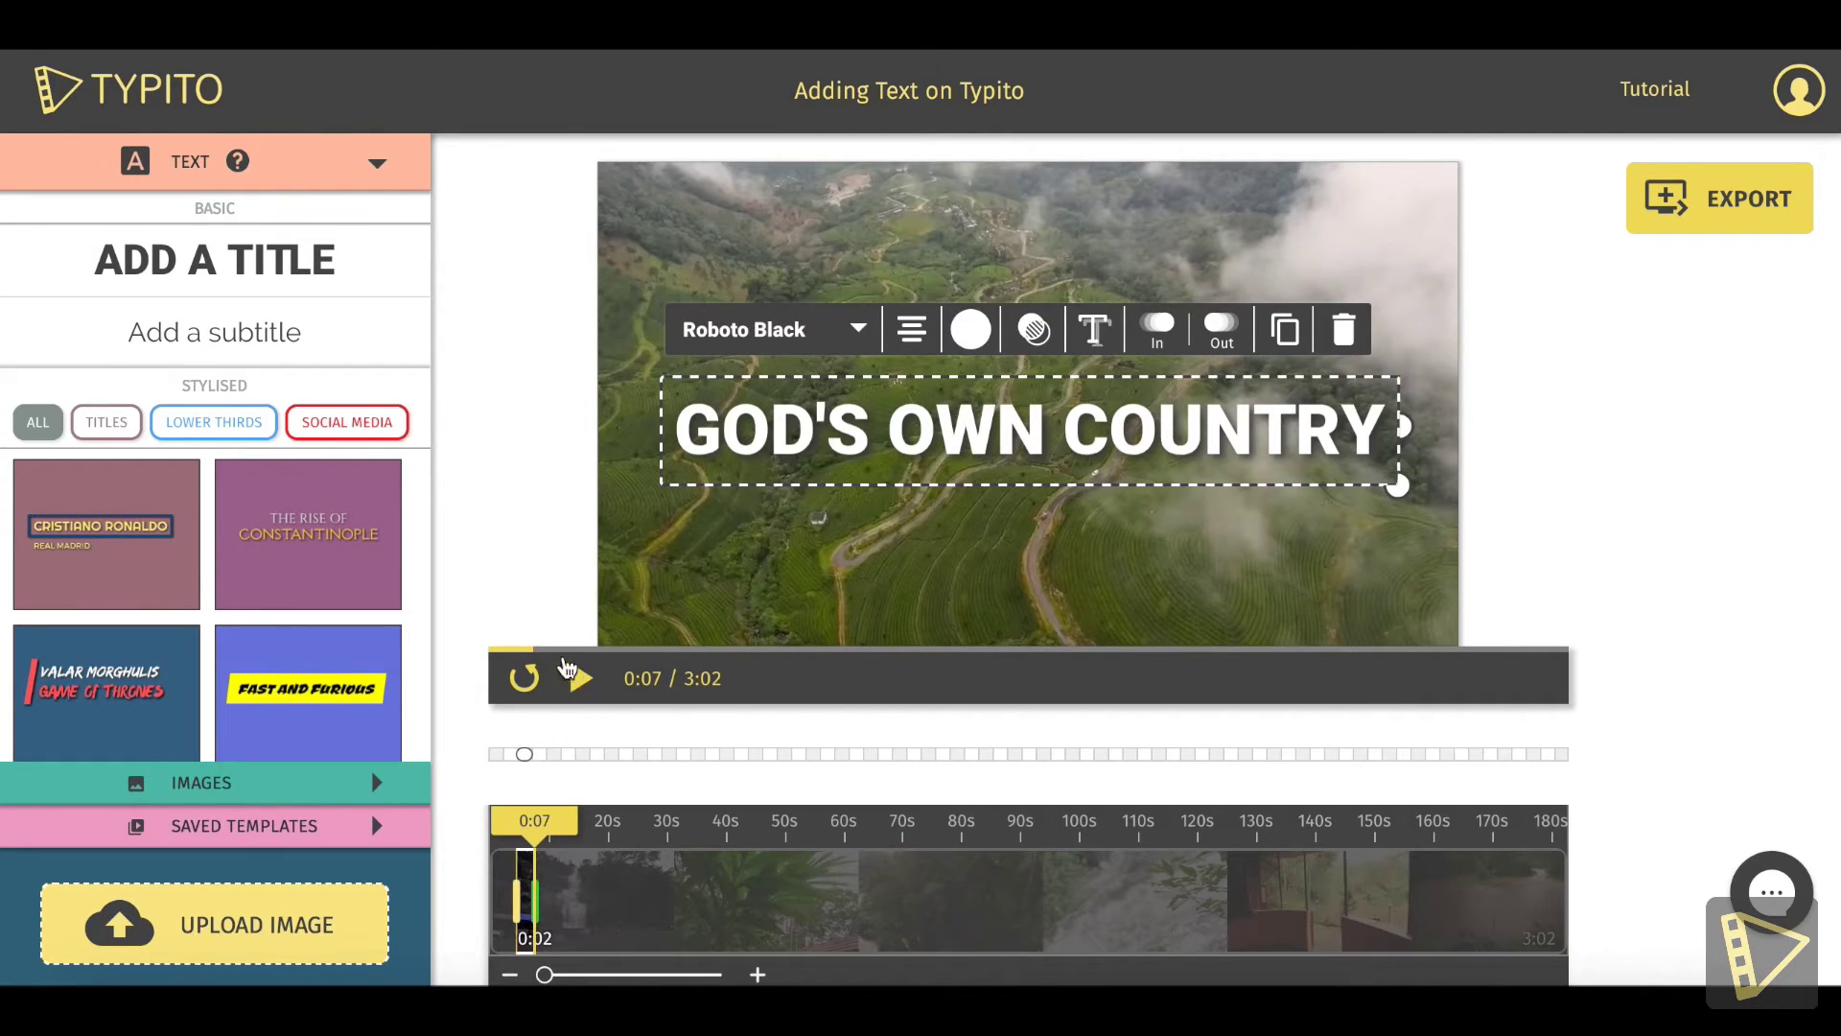
- Replay the video from the start to preview the trimmed title, pausing while it is on screen and selecting it
left_click(524, 677)
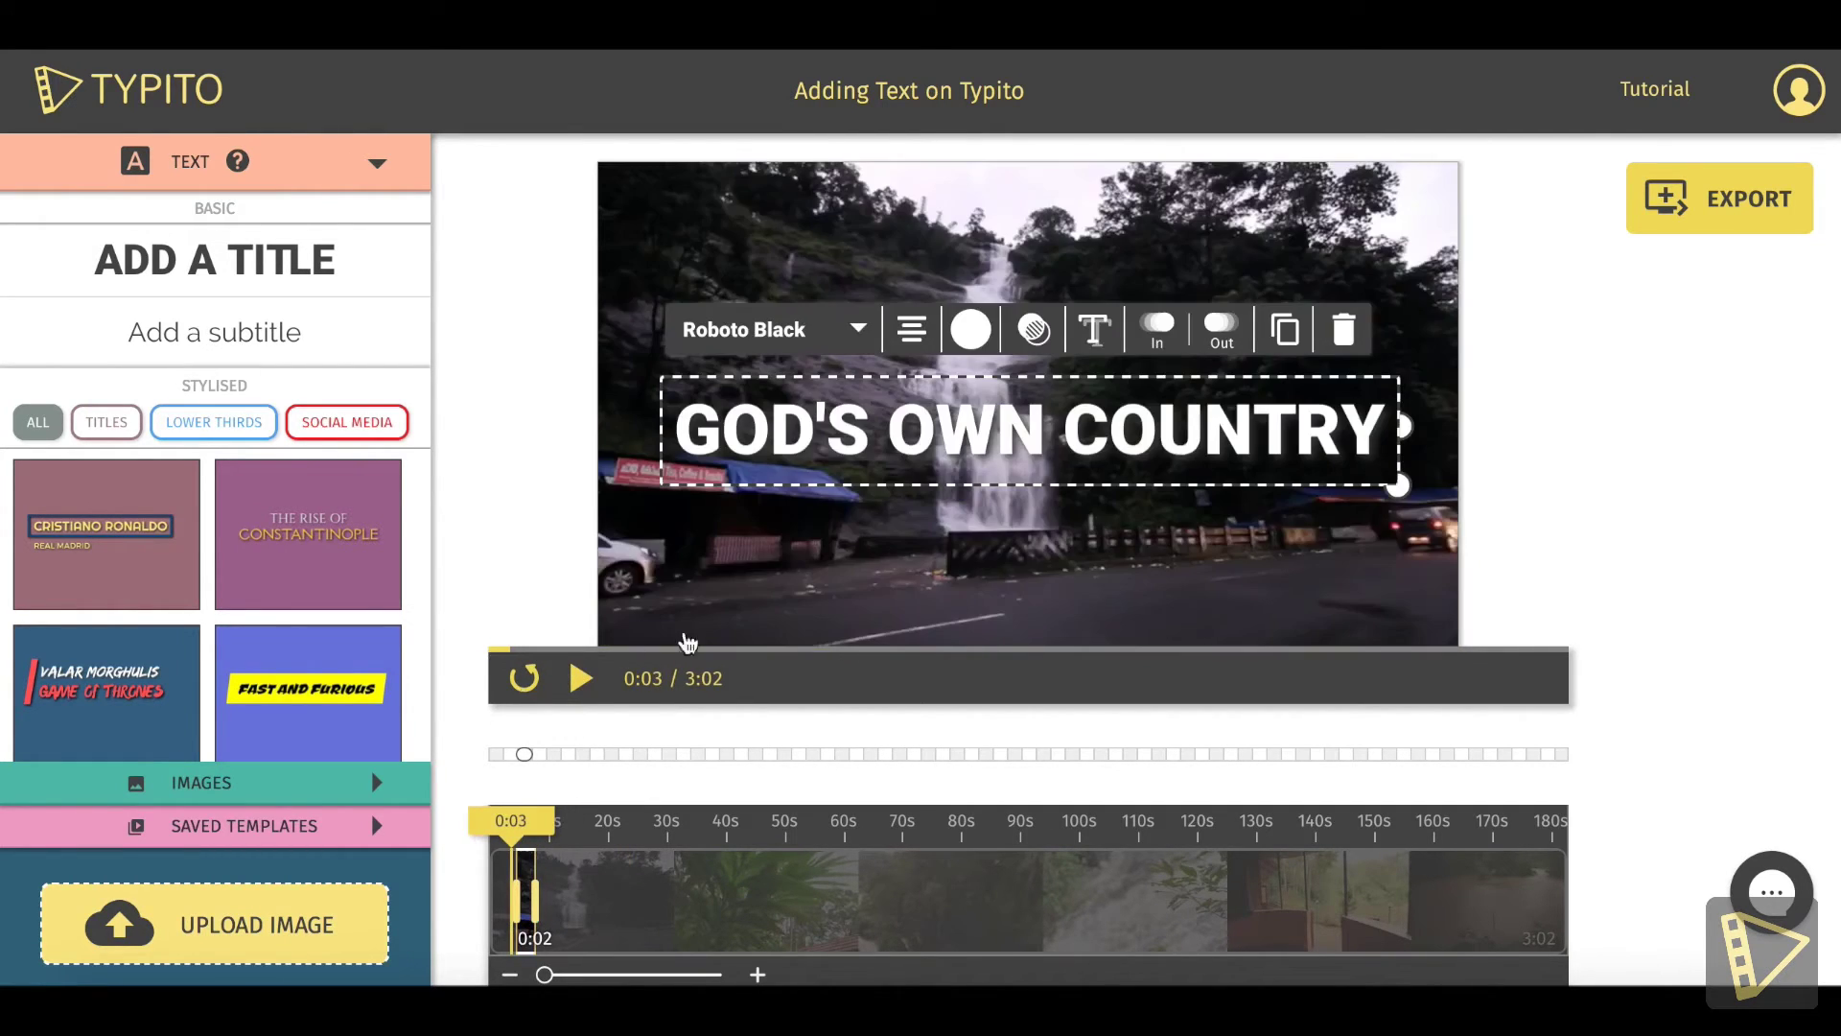
left_click(753, 613)
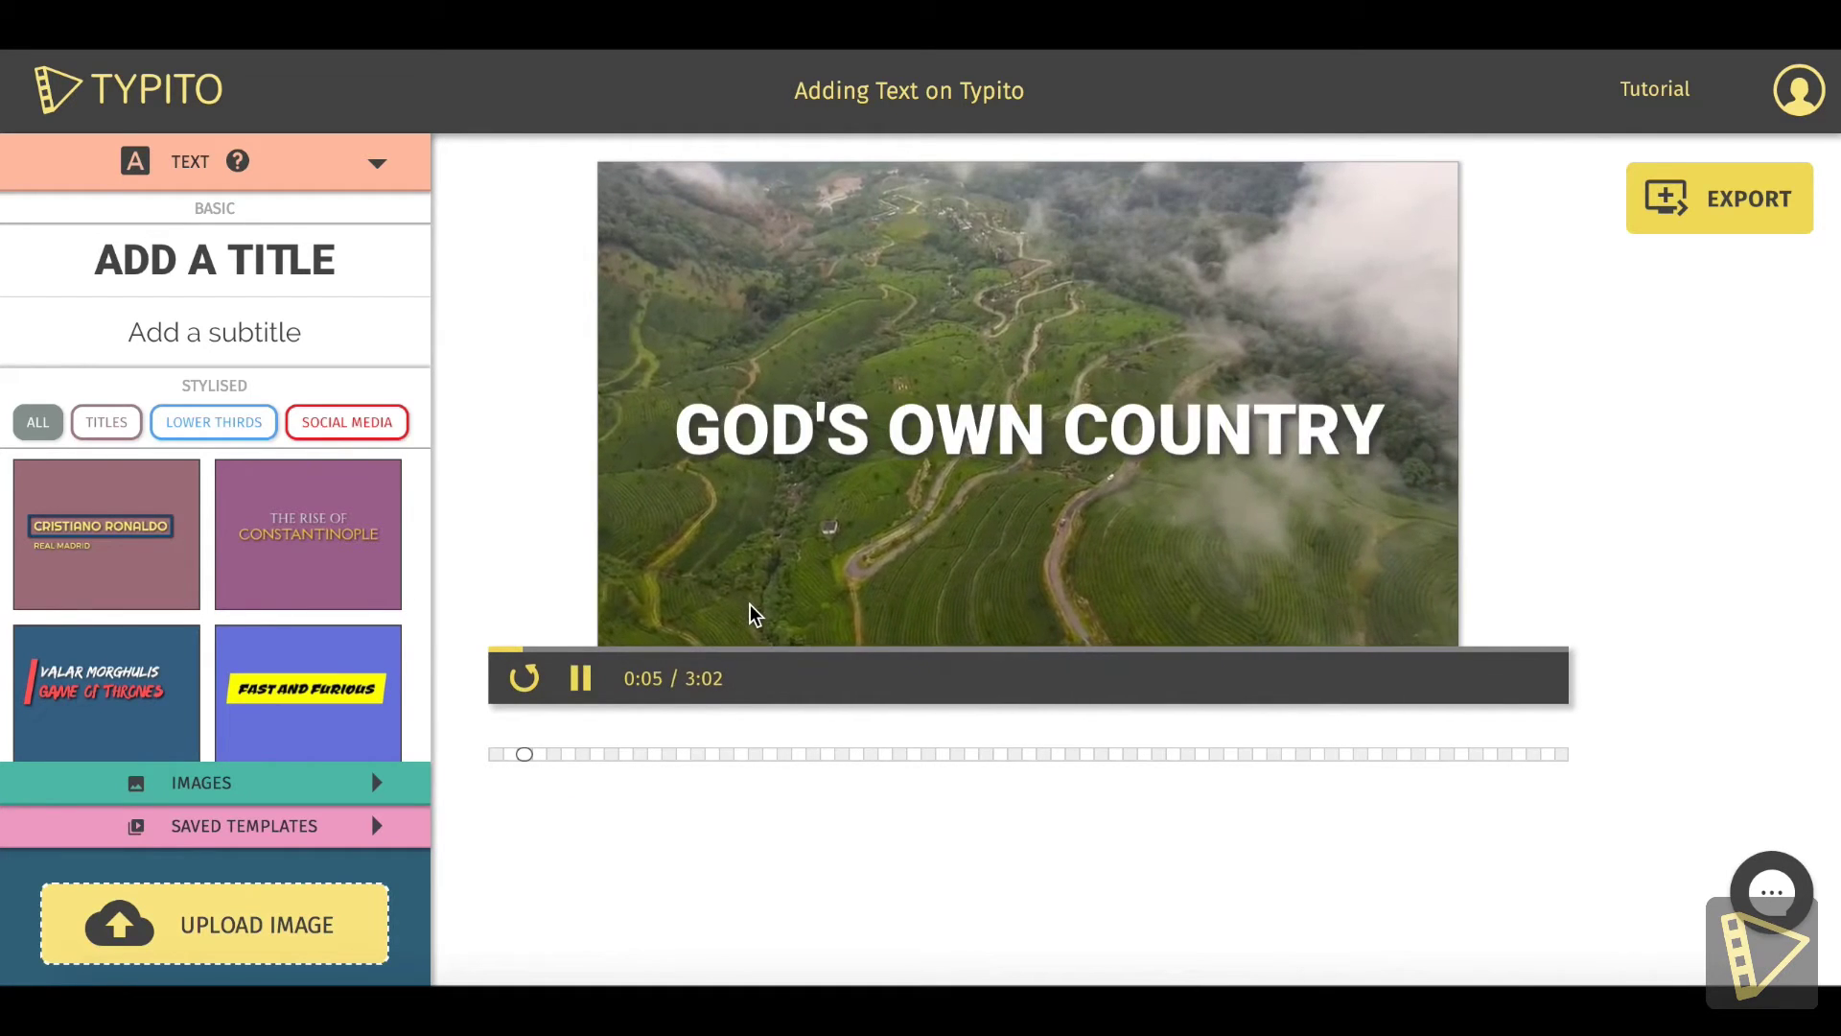
left_click(580, 678)
left_click(527, 651)
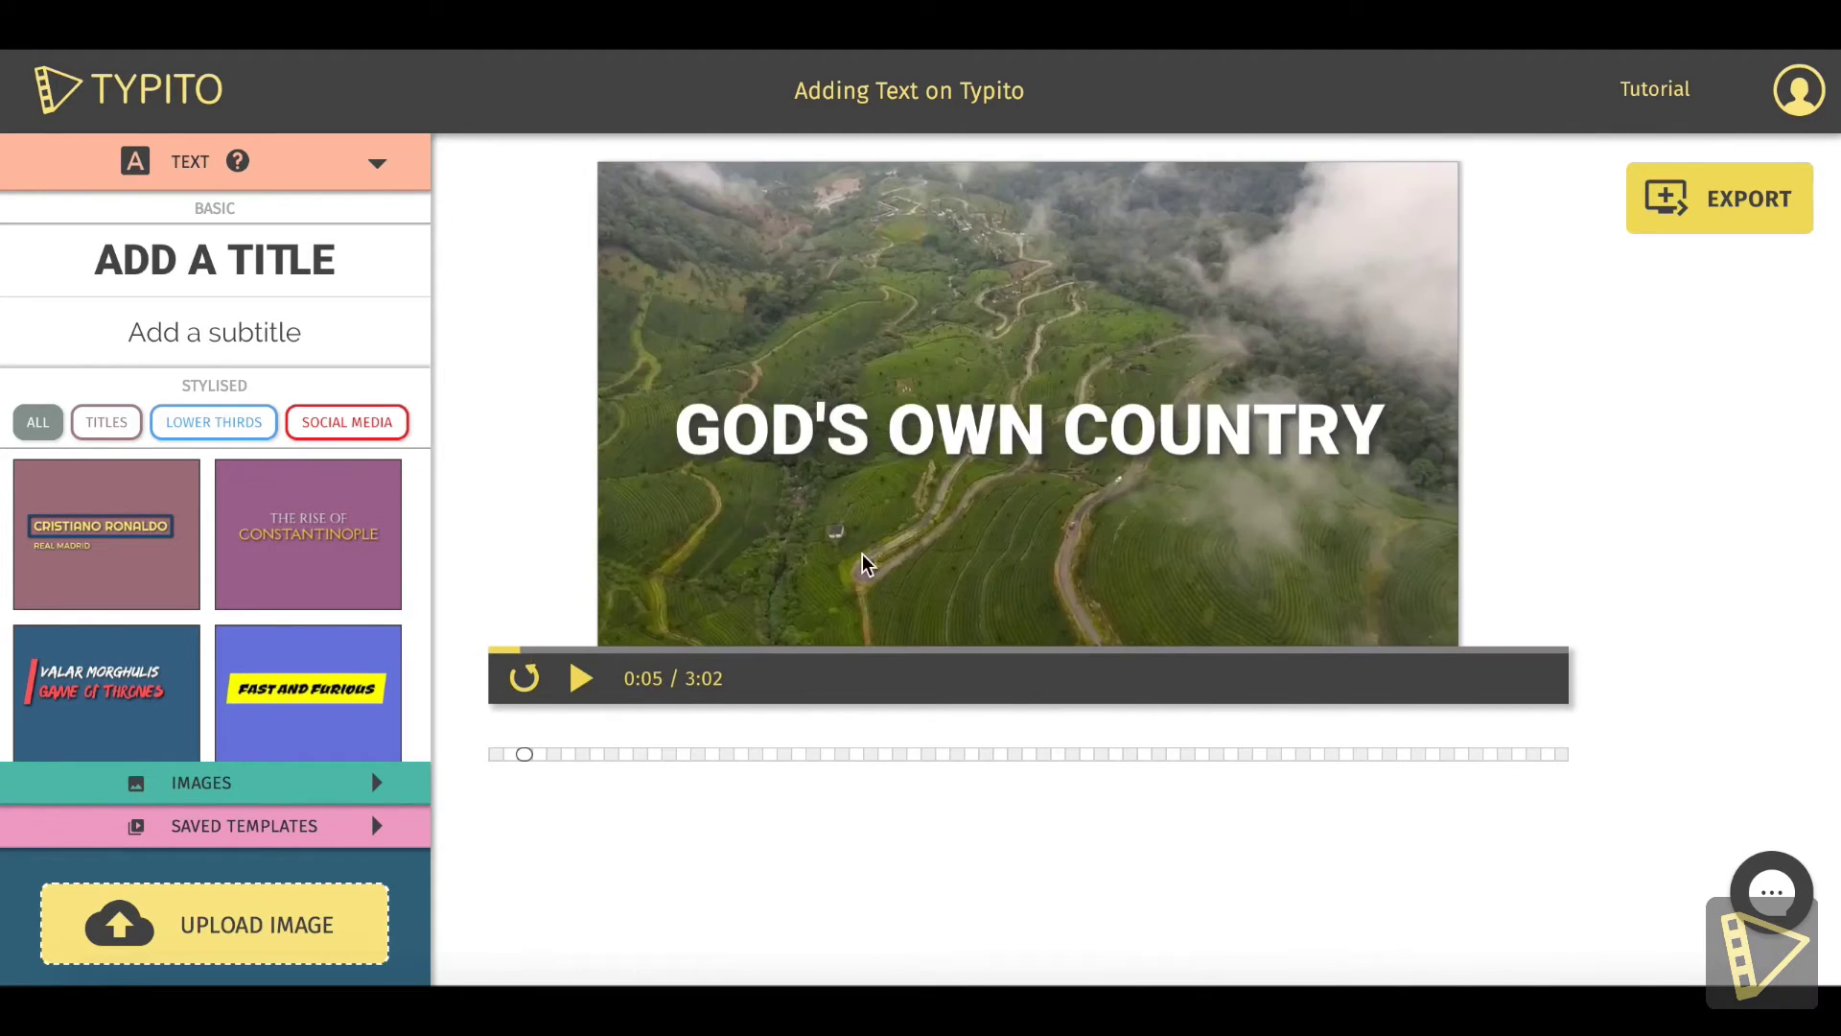
left_click(905, 438)
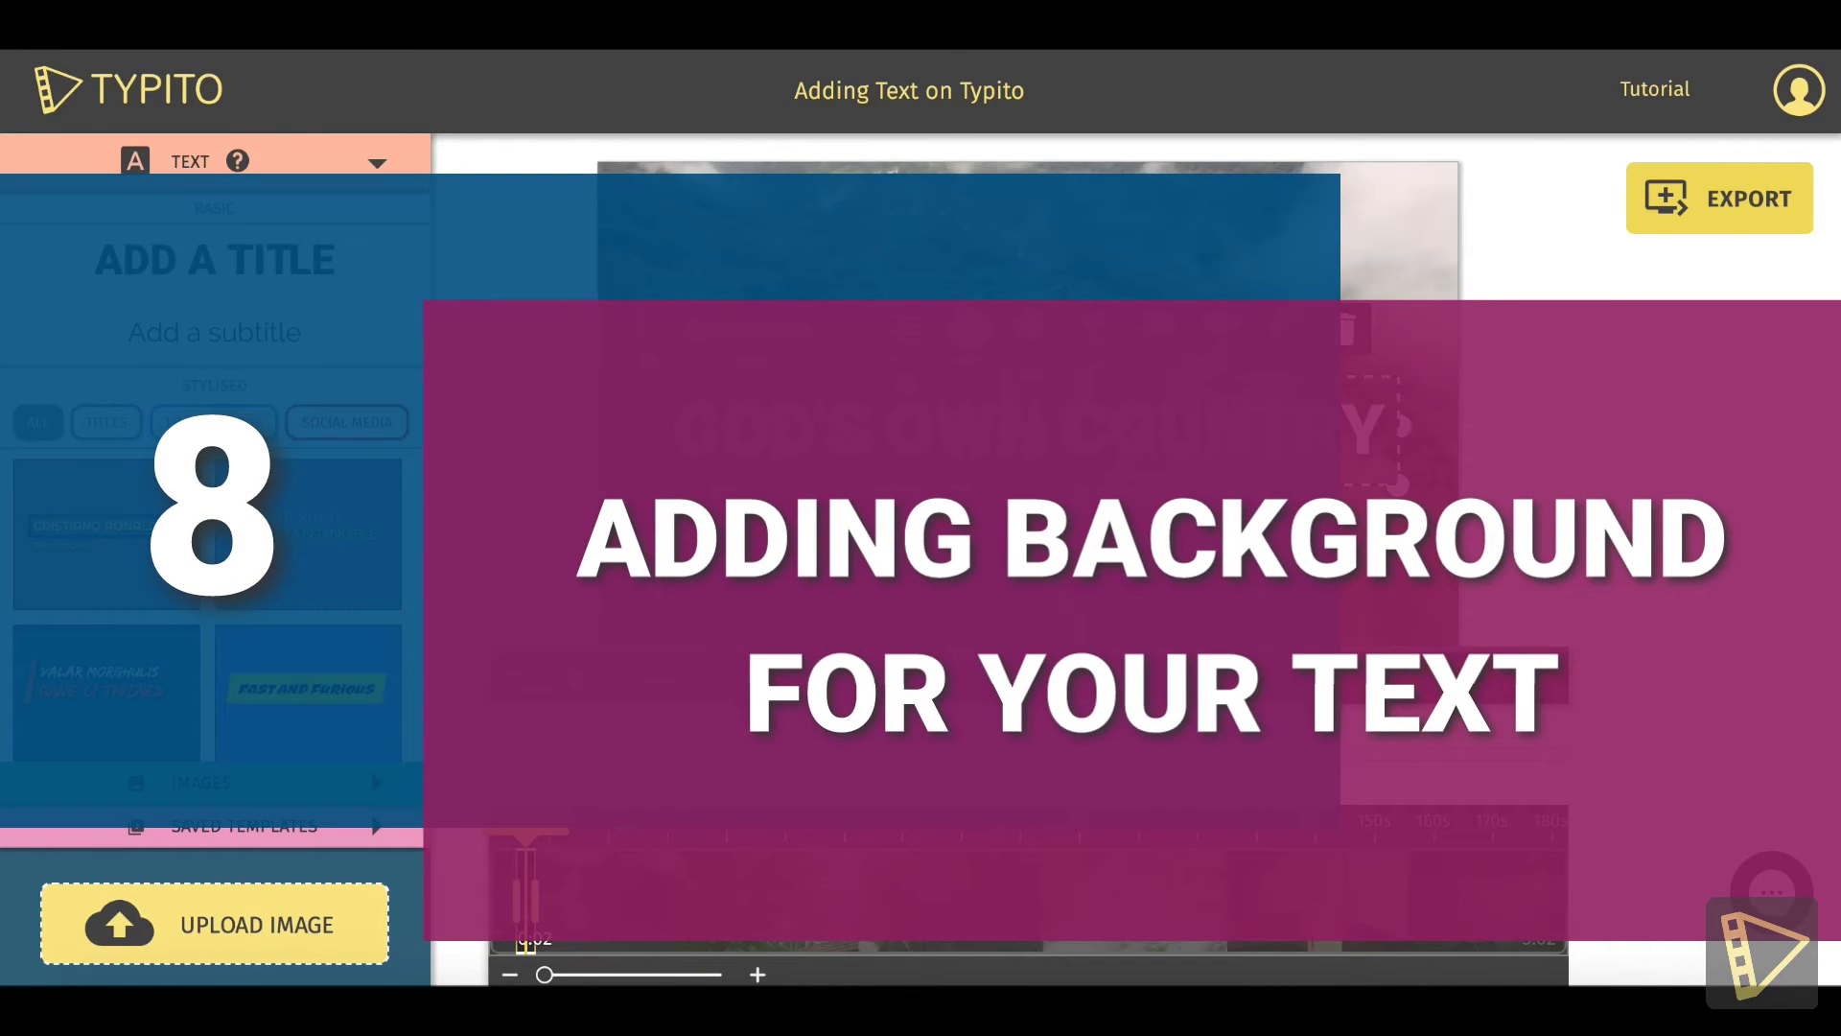
- Add a rectangle shape large enough to cover the title and send it behind the text
left_click(645, 556)
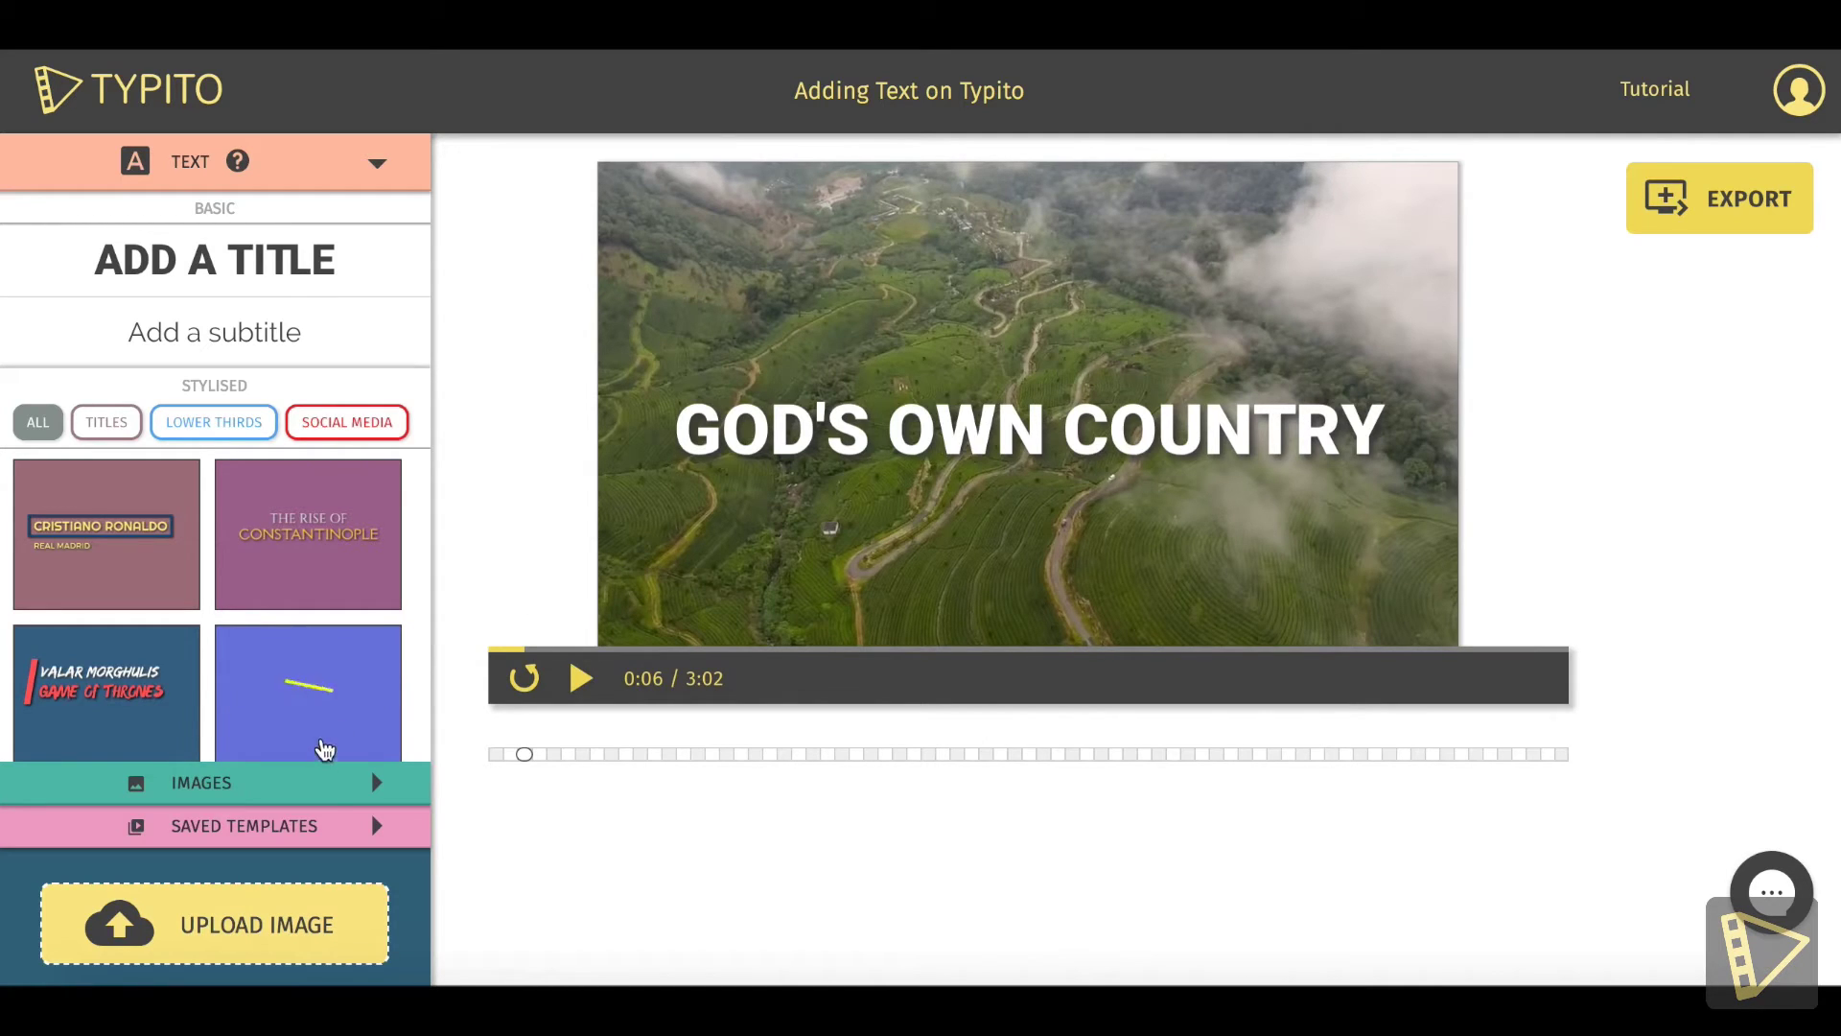
left_click(328, 786)
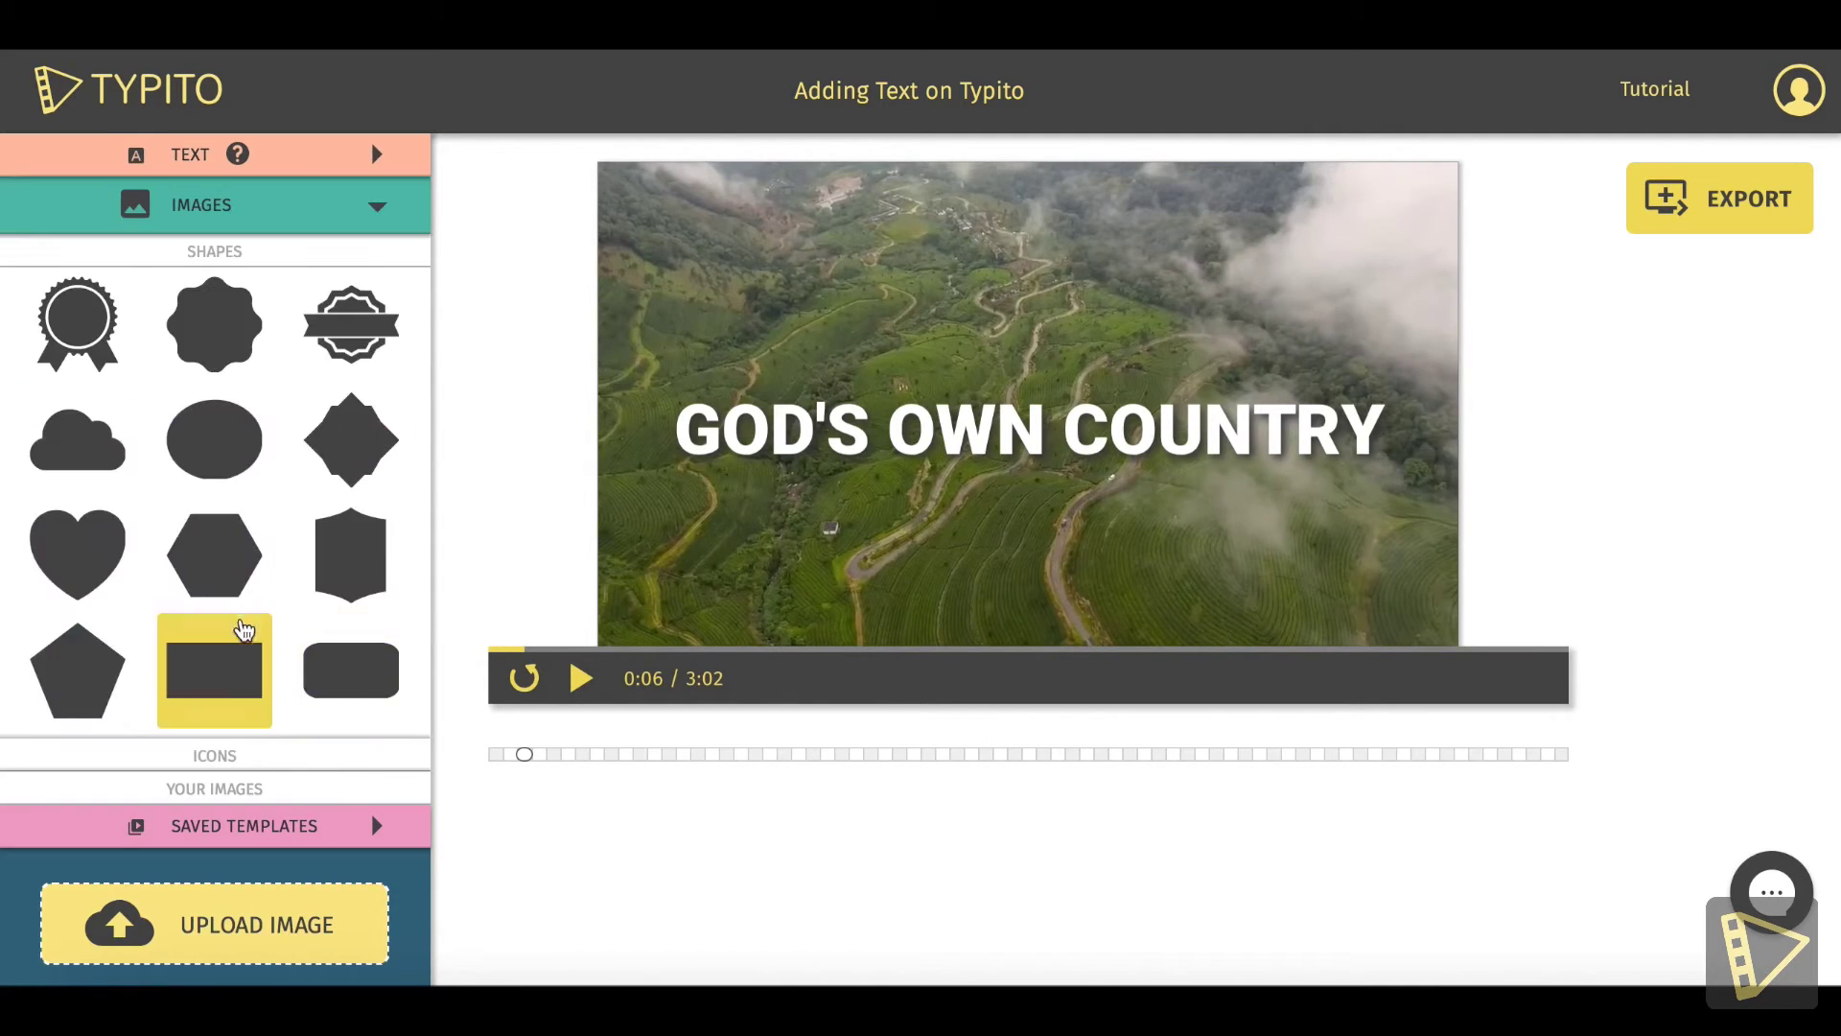
left_click(234, 678)
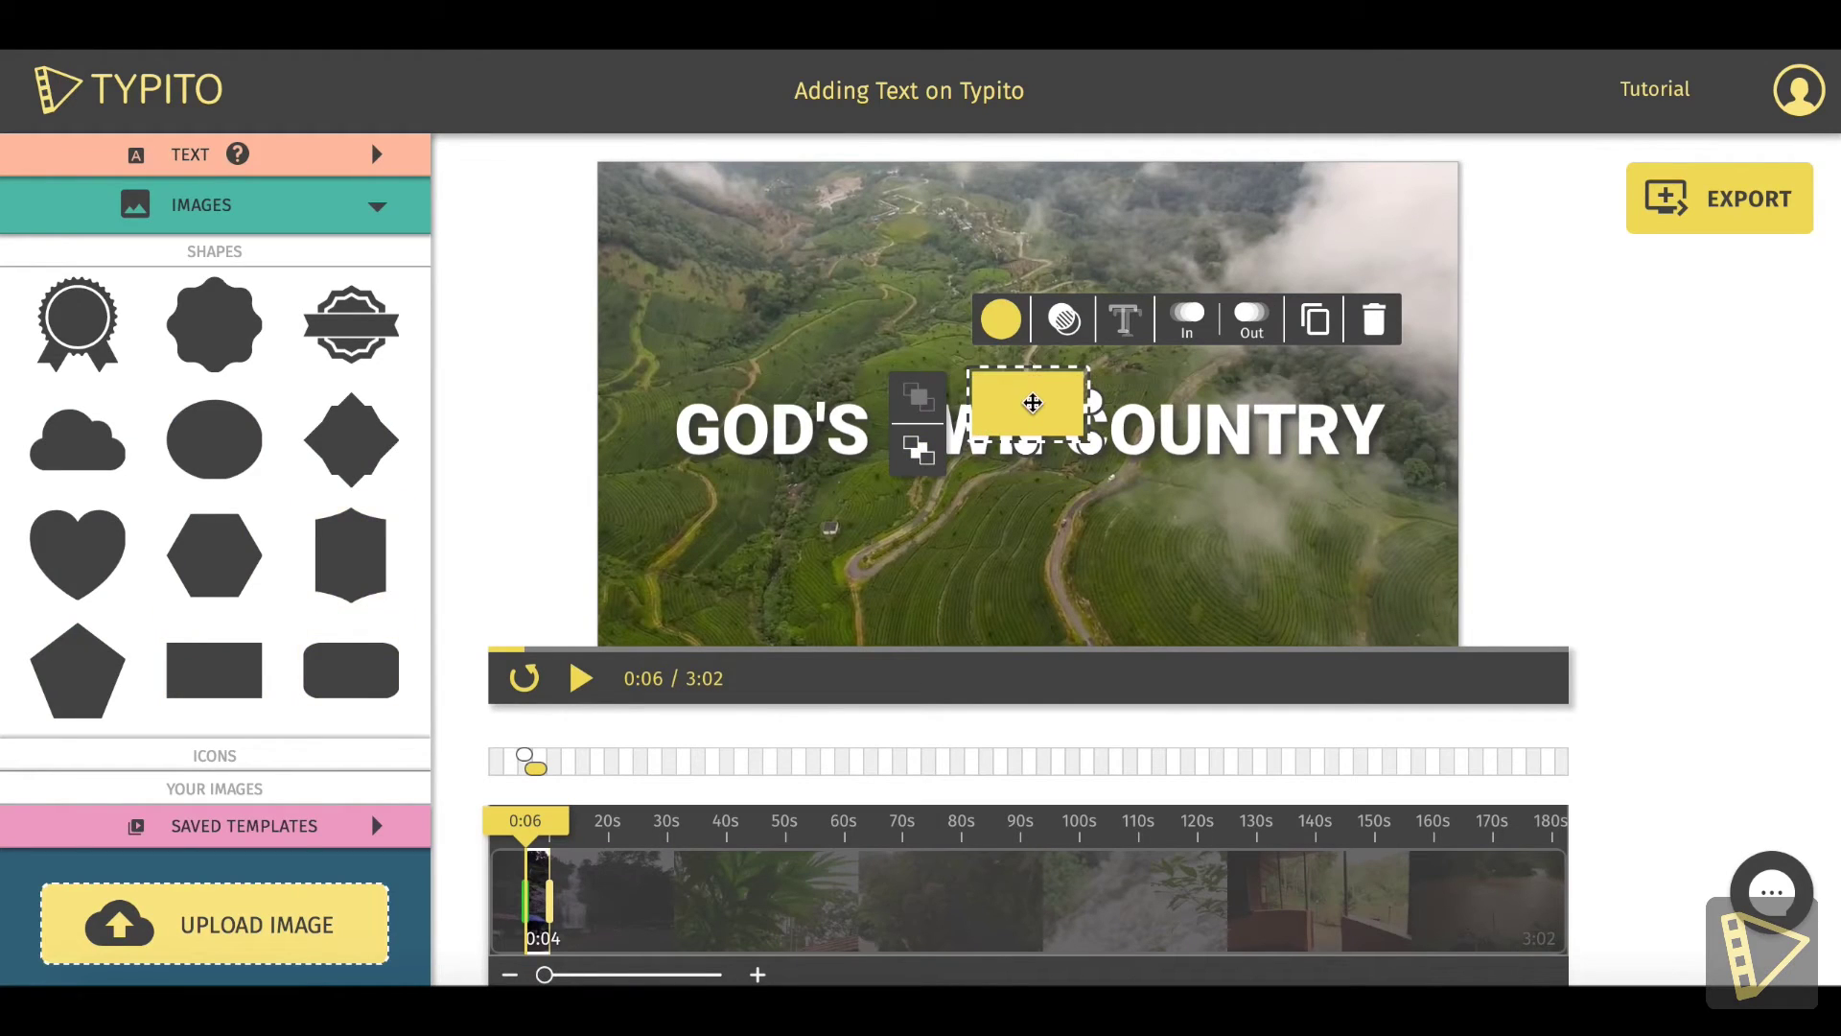
left_click_drag(1027, 399, 1429, 515)
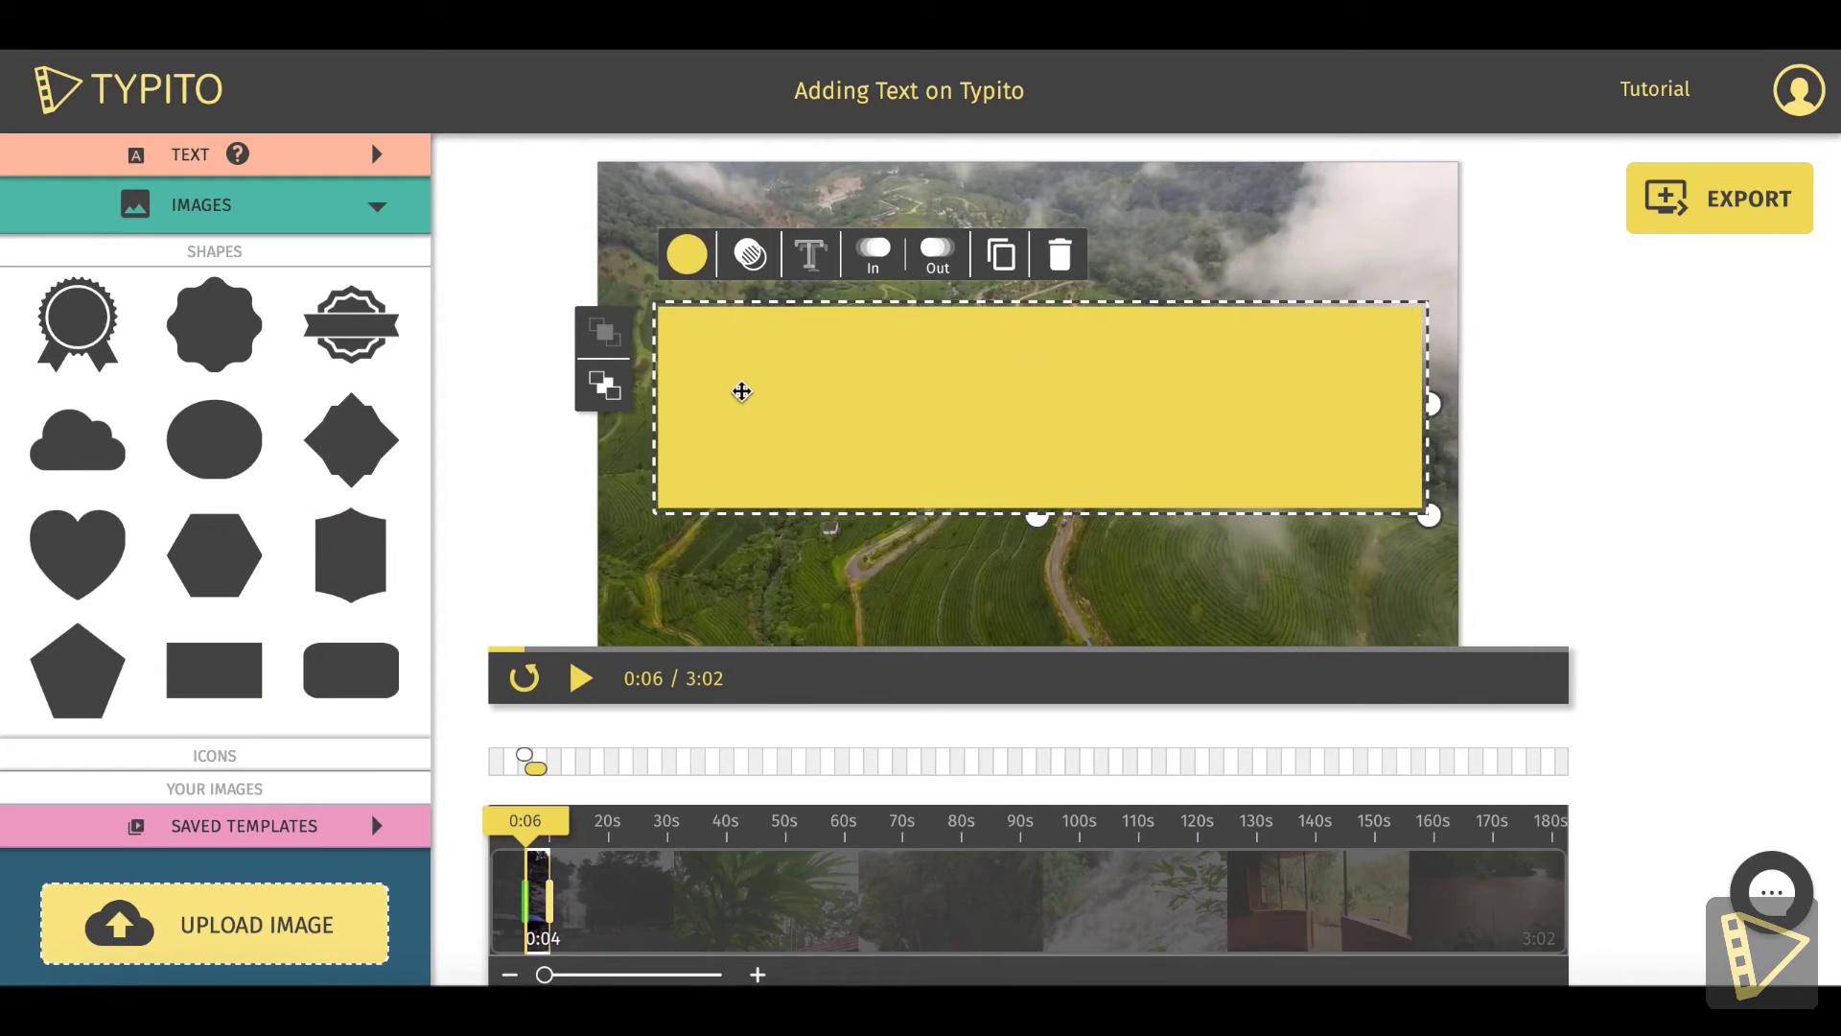
left_click(604, 385)
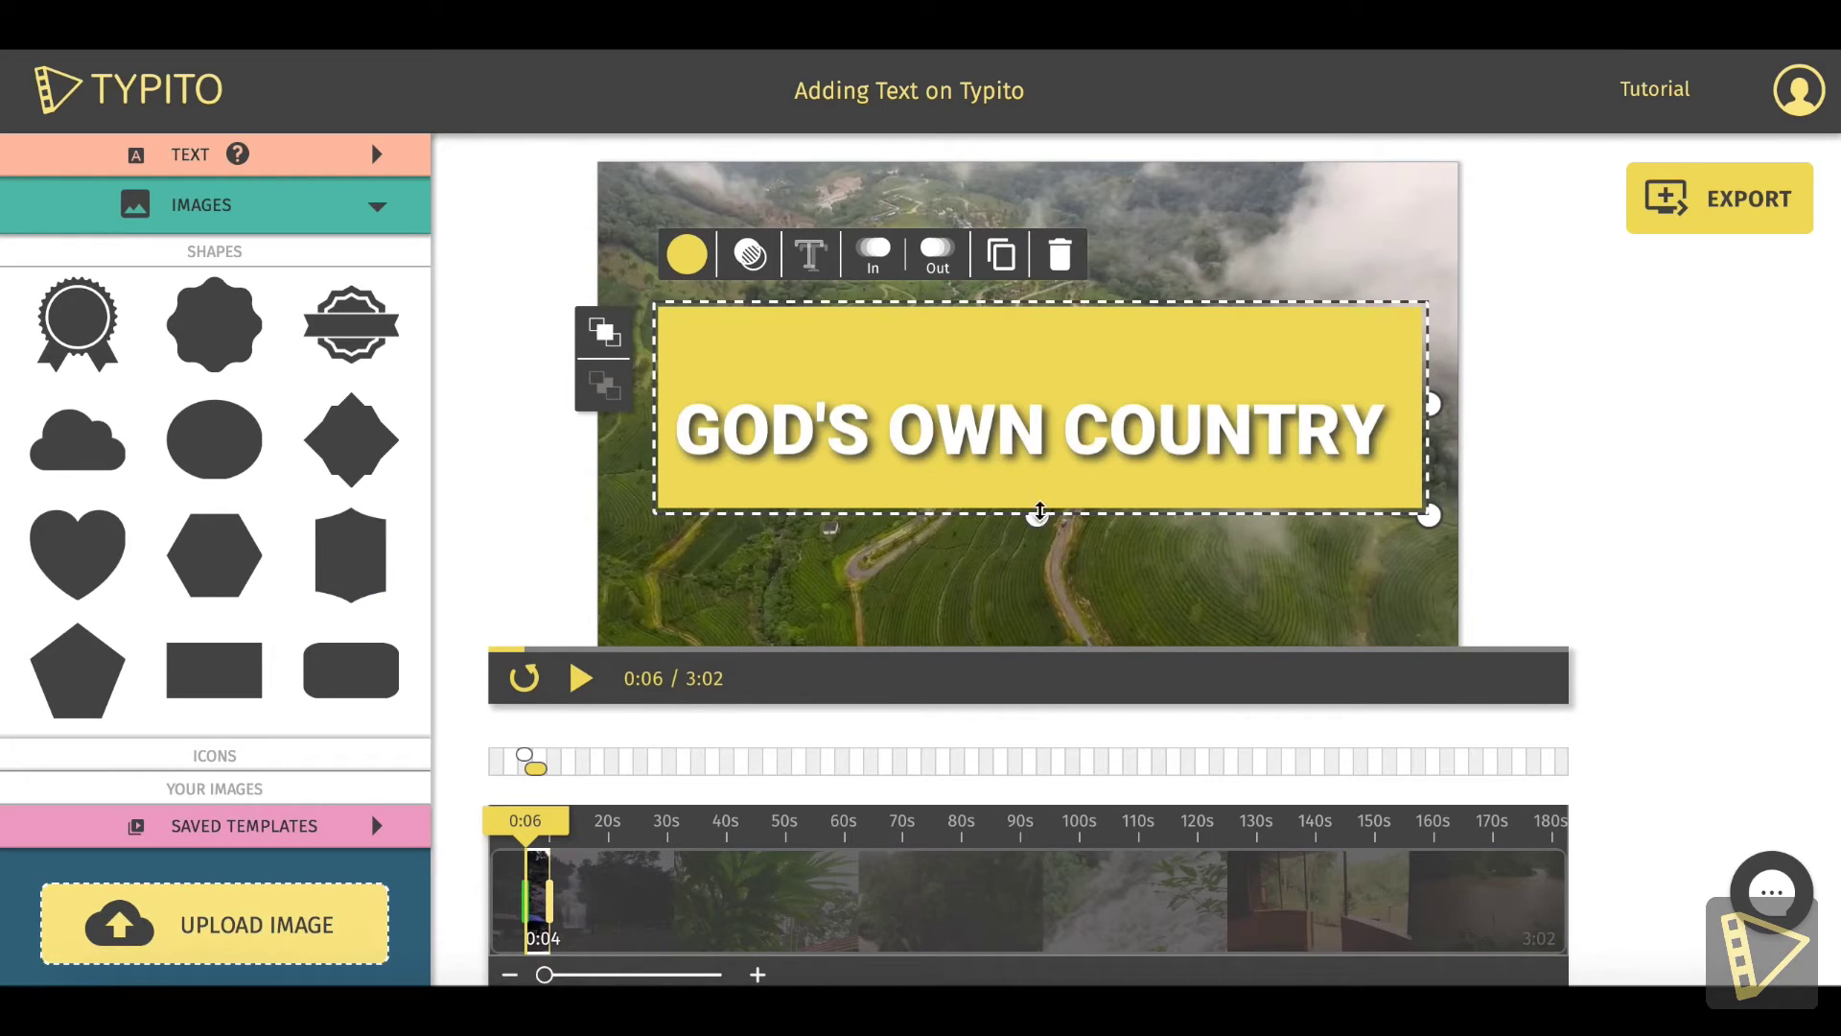
- Shorten the rectangle to fit around the centred title text and colour it black
left_click_drag(1037, 515, 1038, 466)
left_click_drag(1066, 372, 1093, 300)
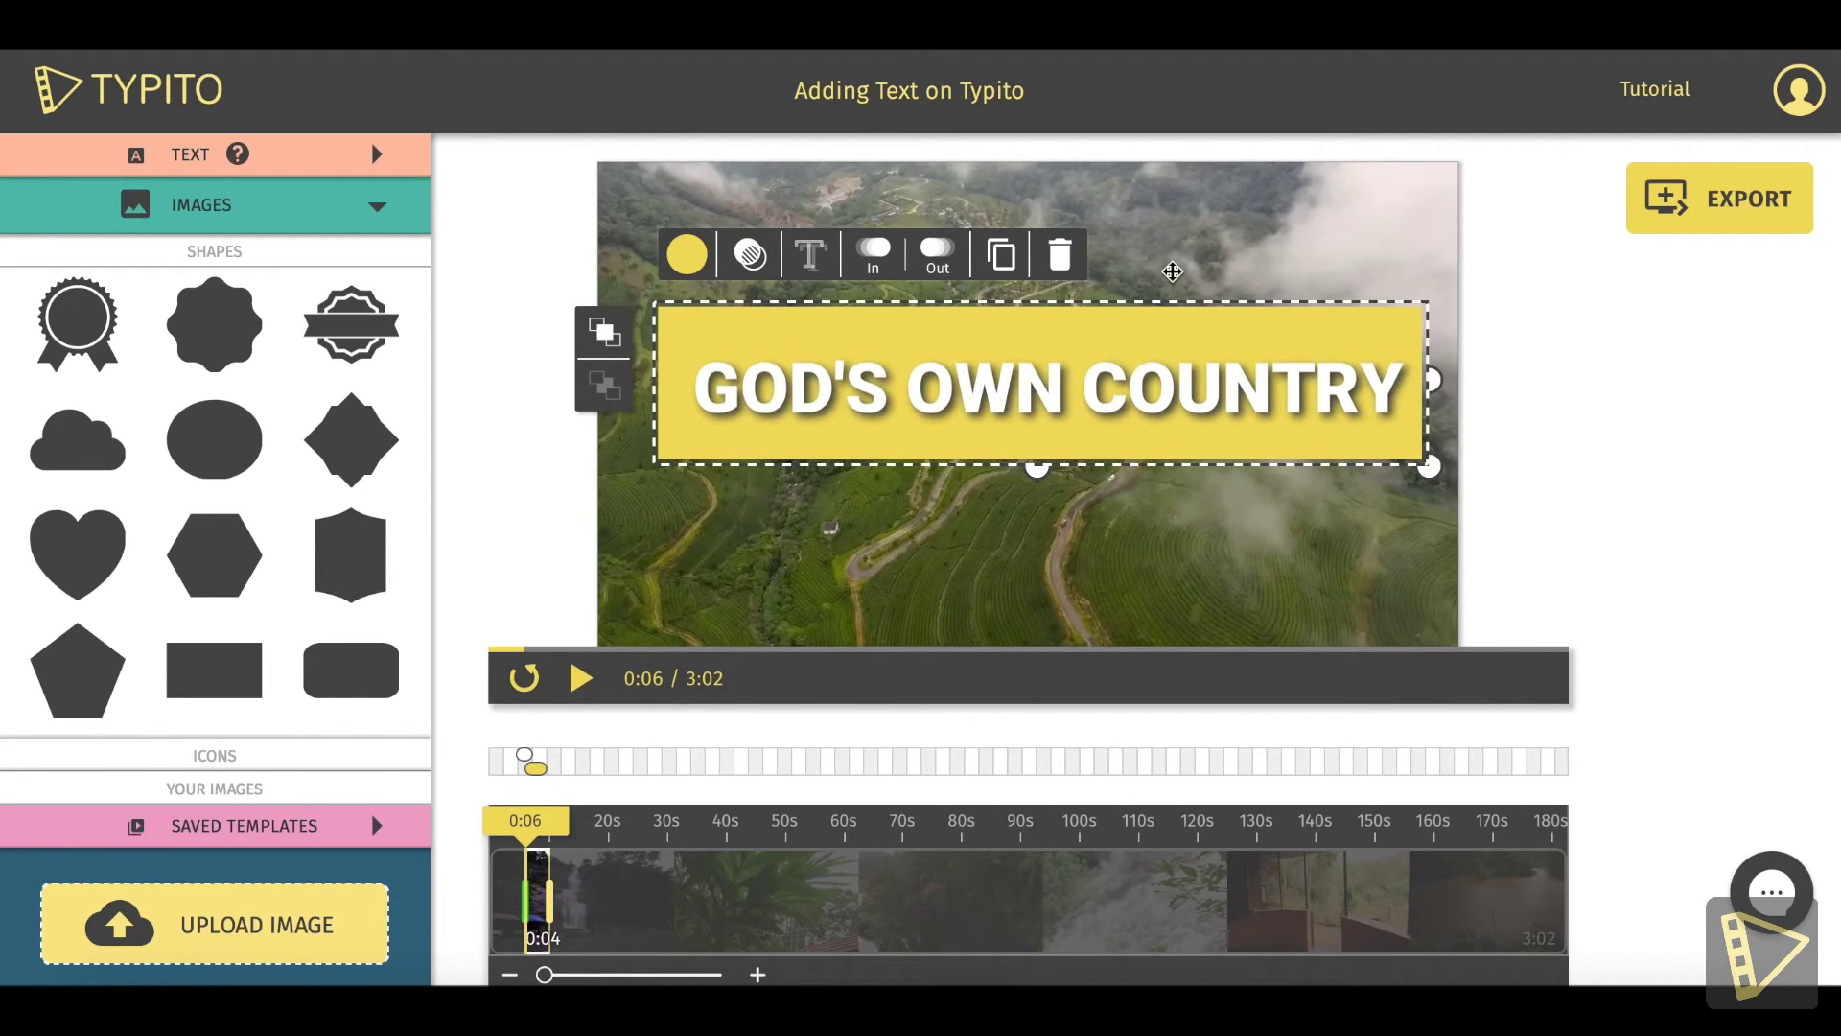
left_click(687, 255)
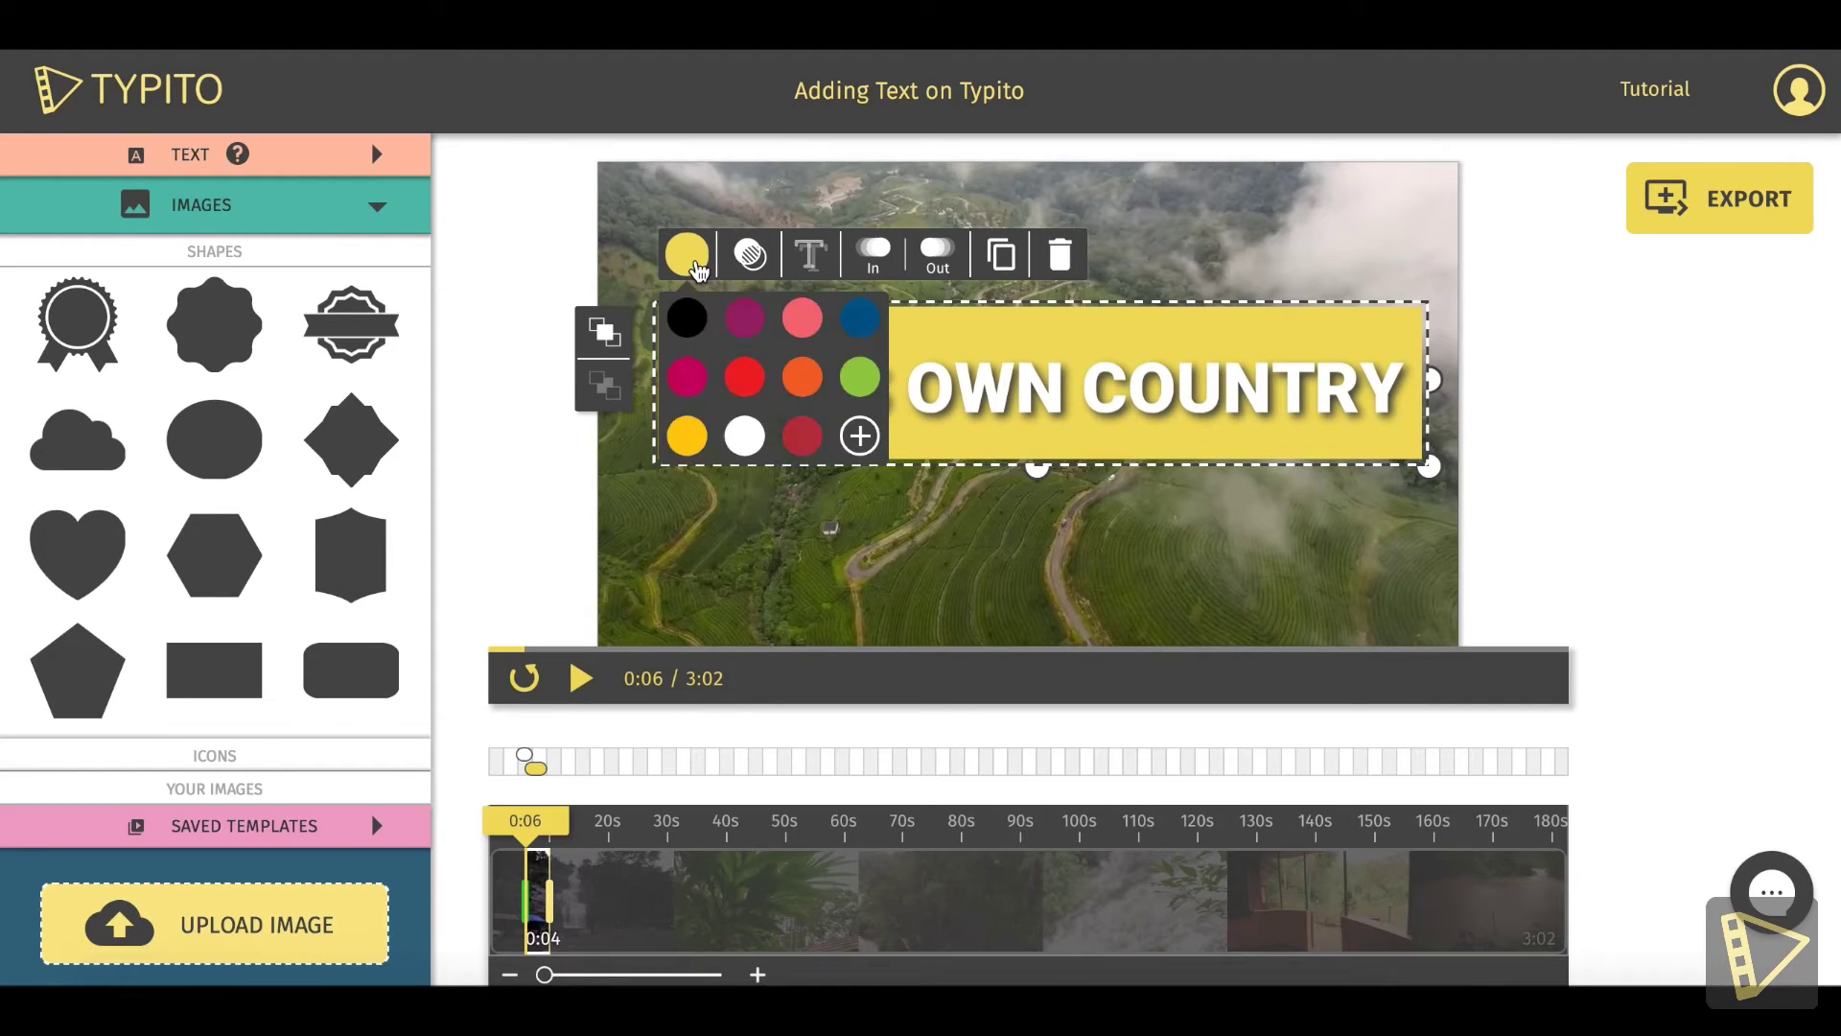
left_click(690, 319)
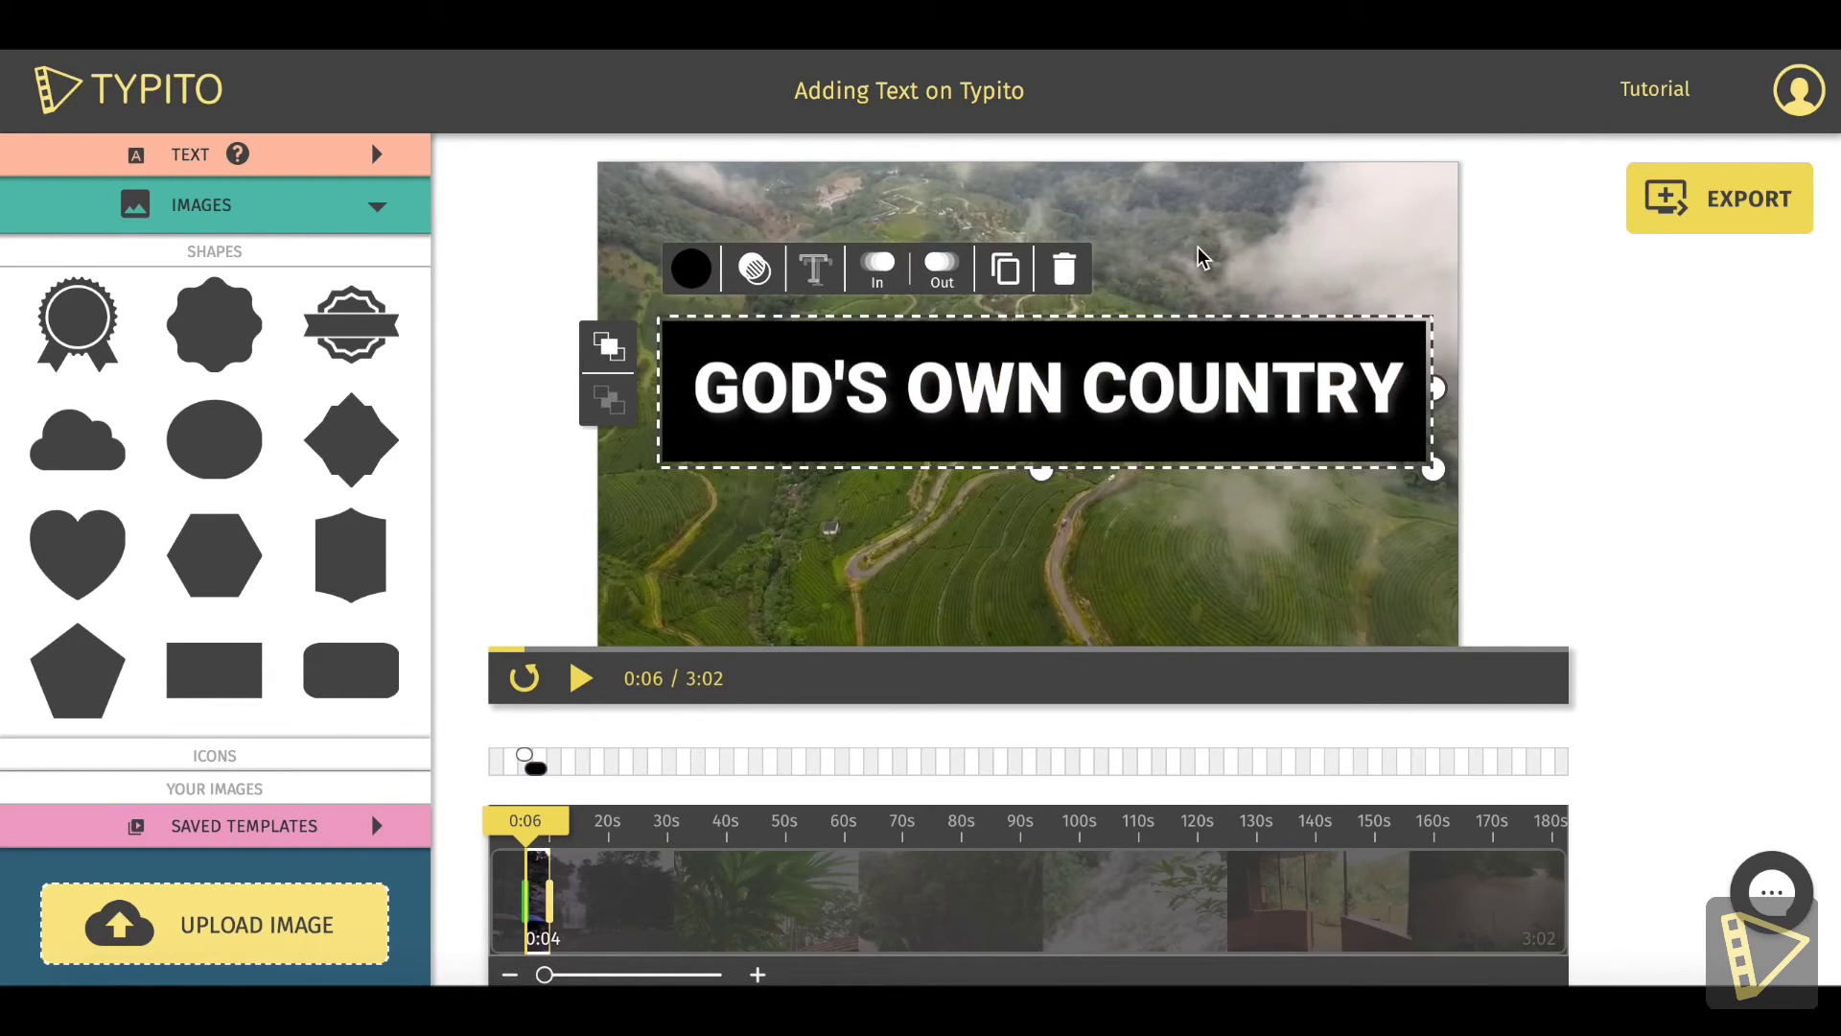
- Move the title and rectangle together to the middle of the frame, and match their timing on the timeline
left_click(1035, 451)
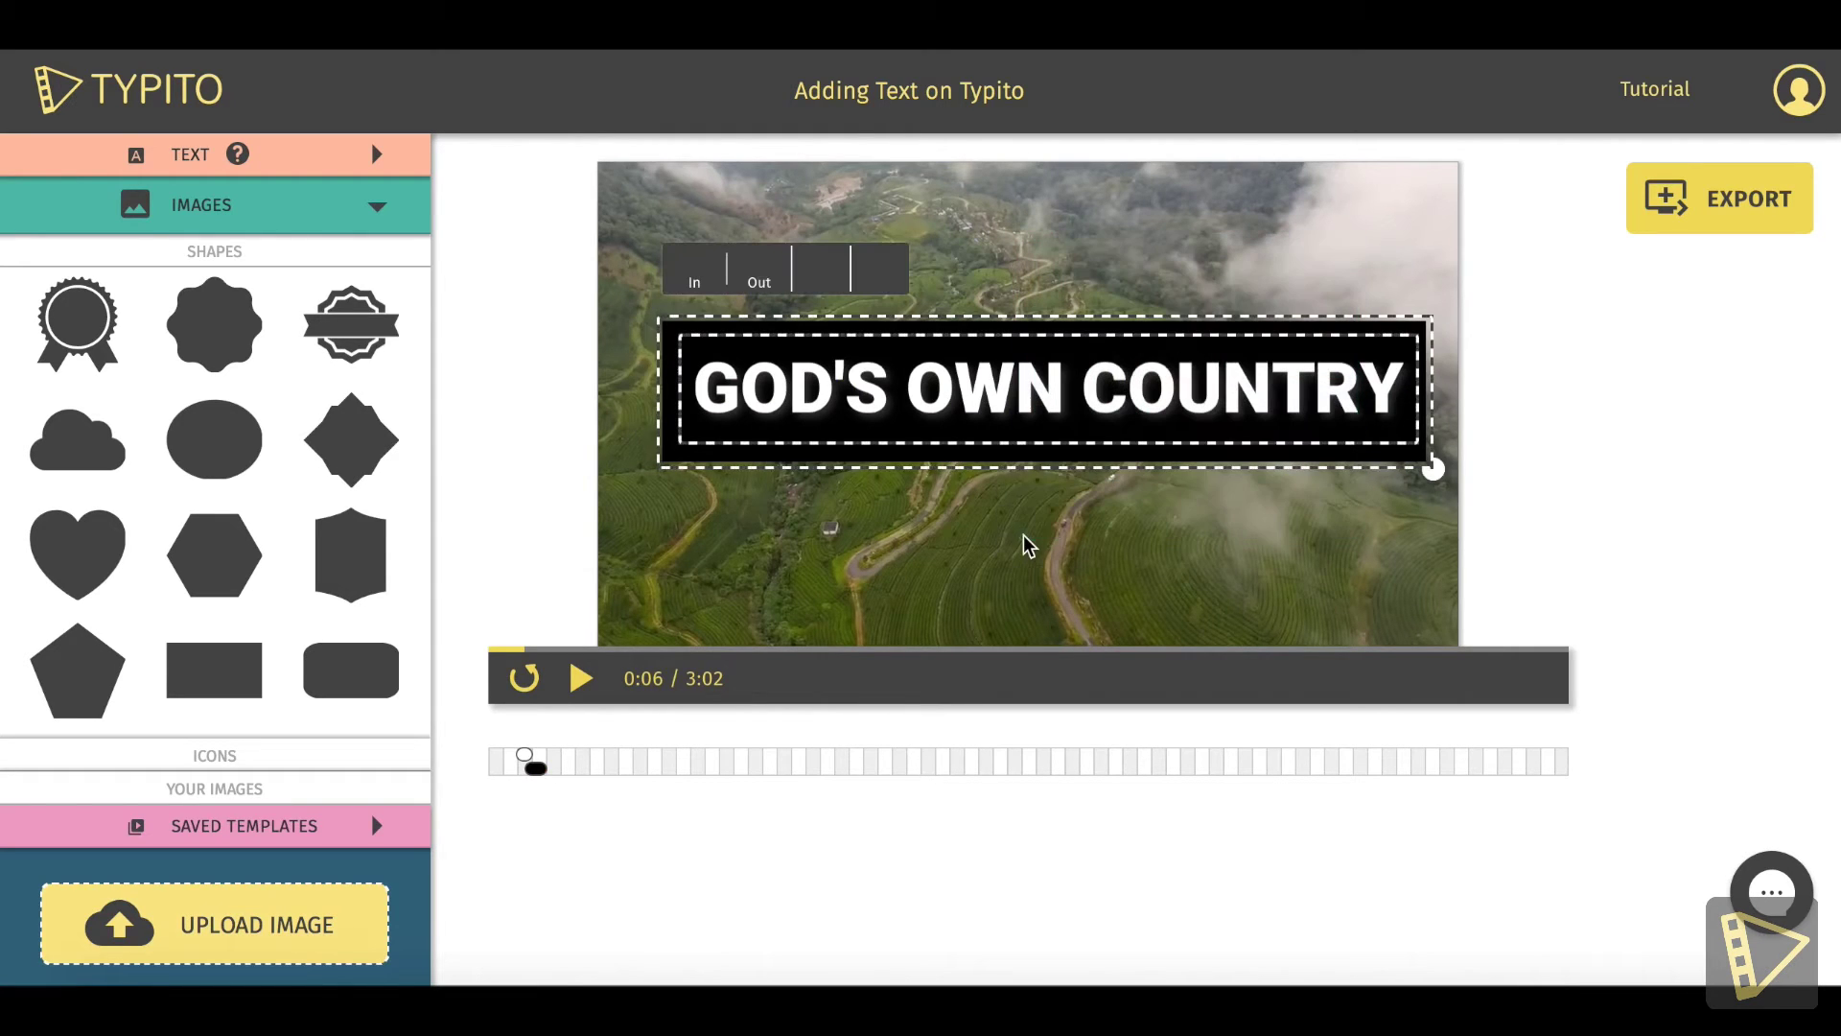
mouse_move(1028, 401)
left_mouse_down()
mouse_move(977, 444)
mouse_move(990, 502)
mouse_move(1018, 463)
mouse_move(1002, 403)
mouse_move(1007, 424)
left_mouse_up()
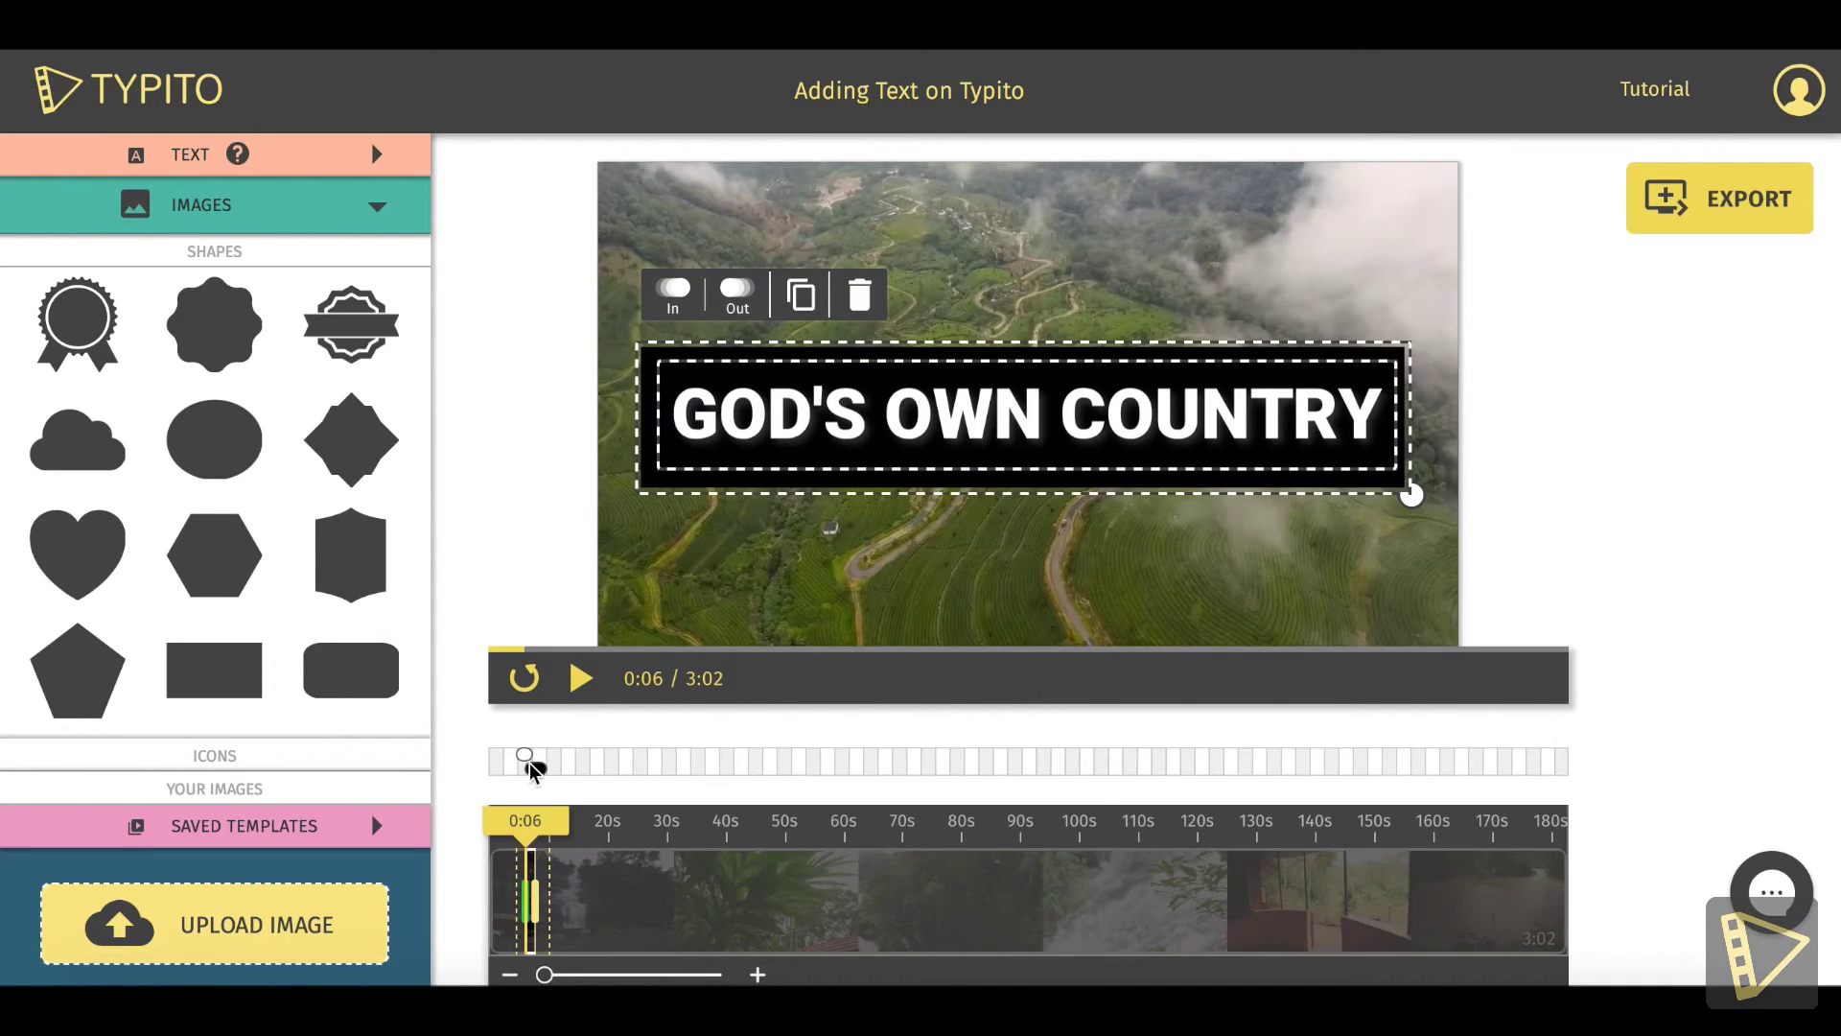
left_click(523, 903)
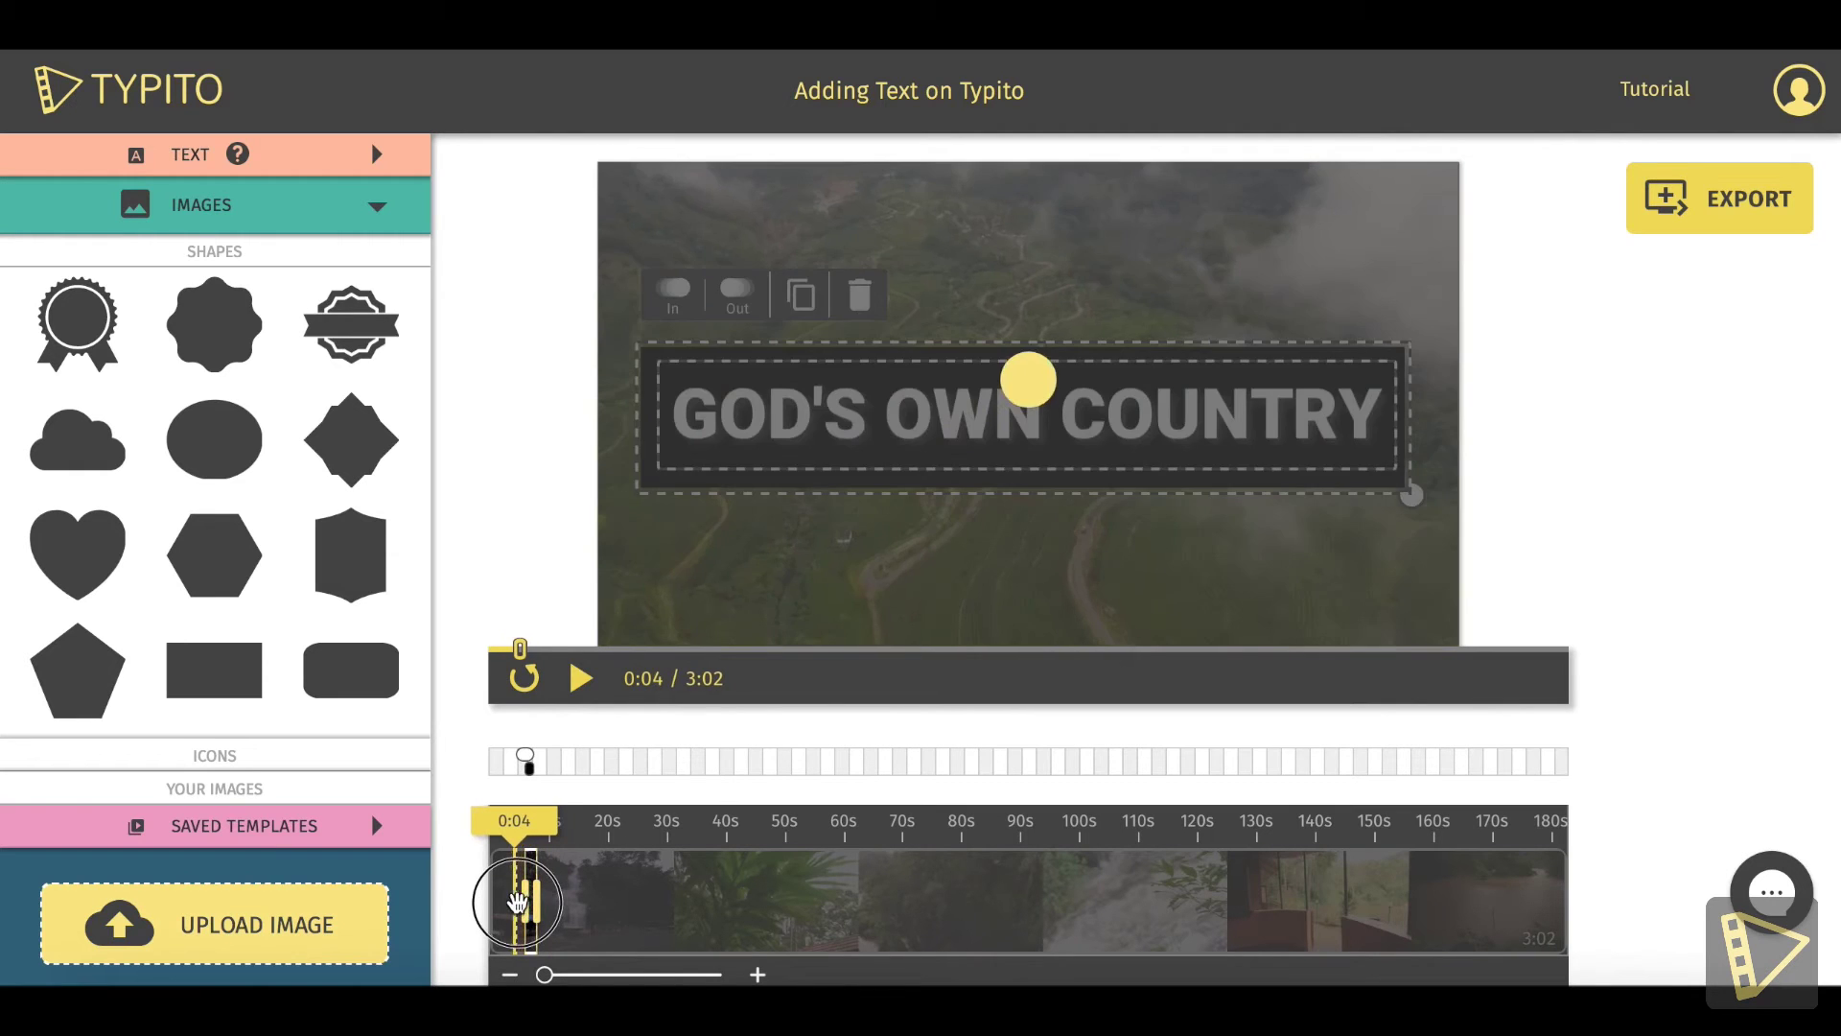
left_click_drag(523, 903, 499, 906)
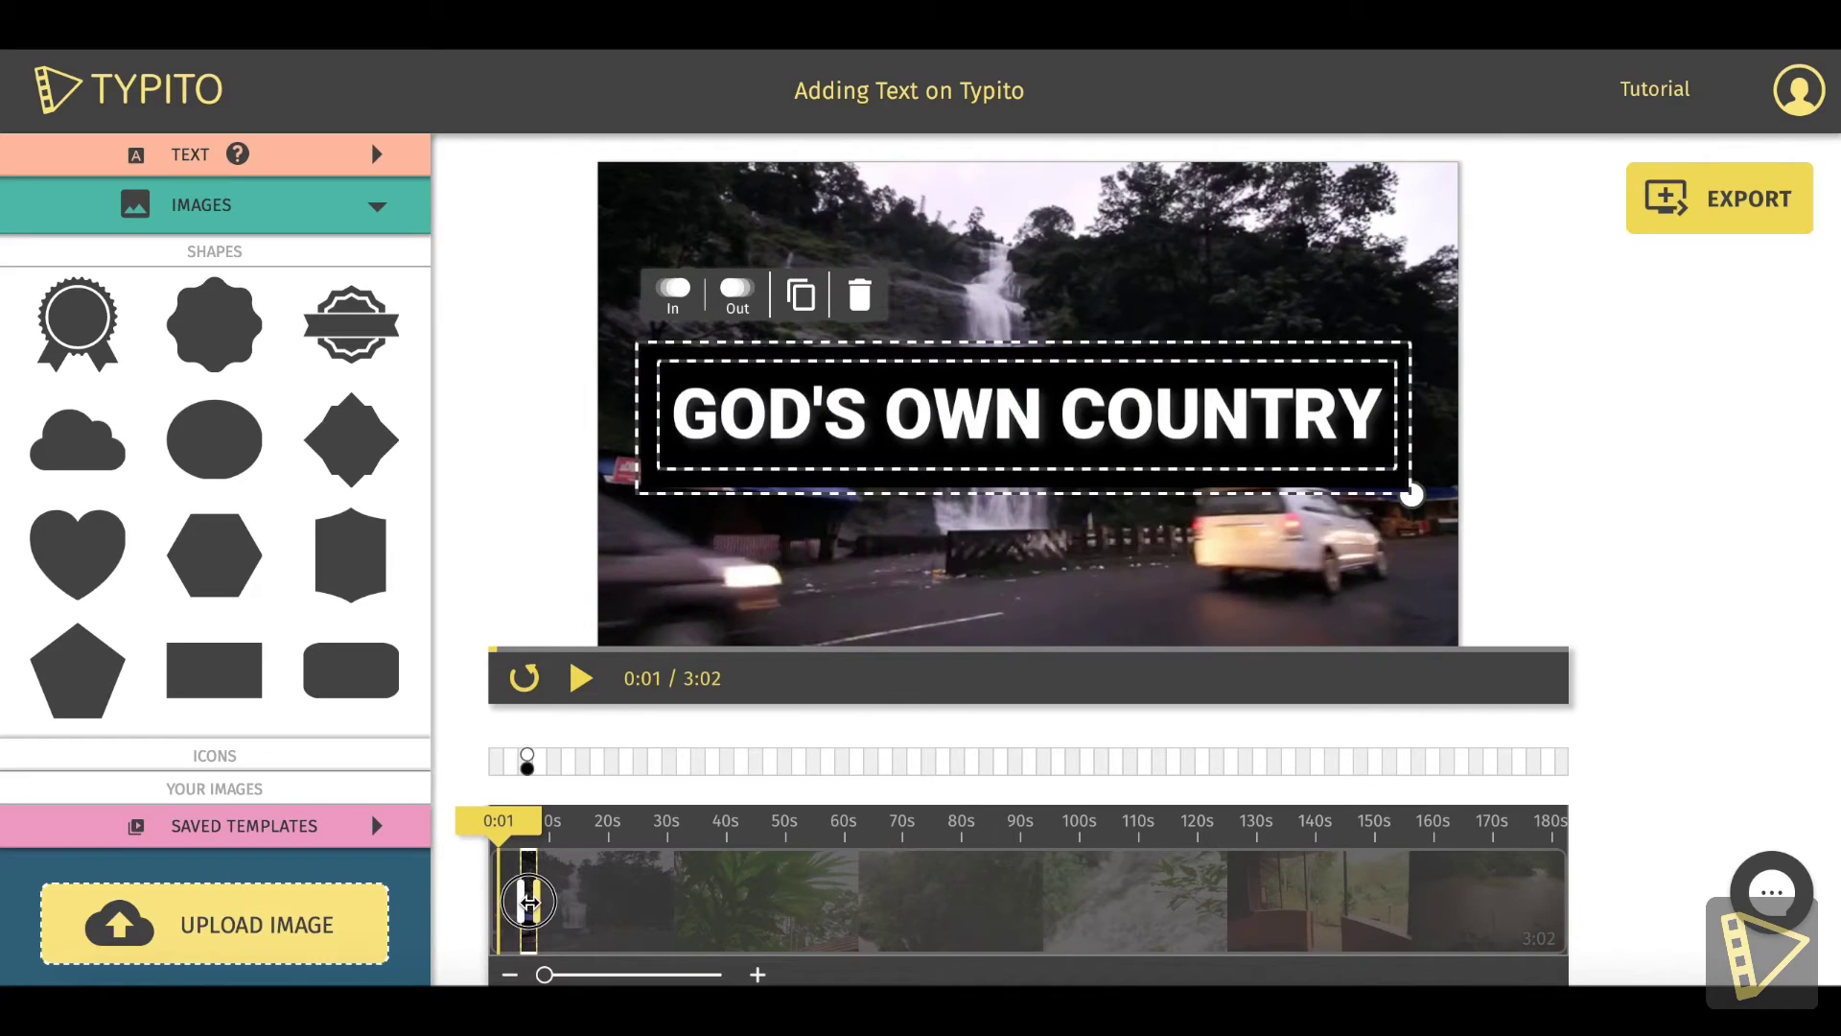
- Play the video from the start to preview the title with its black background
left_click(524, 677)
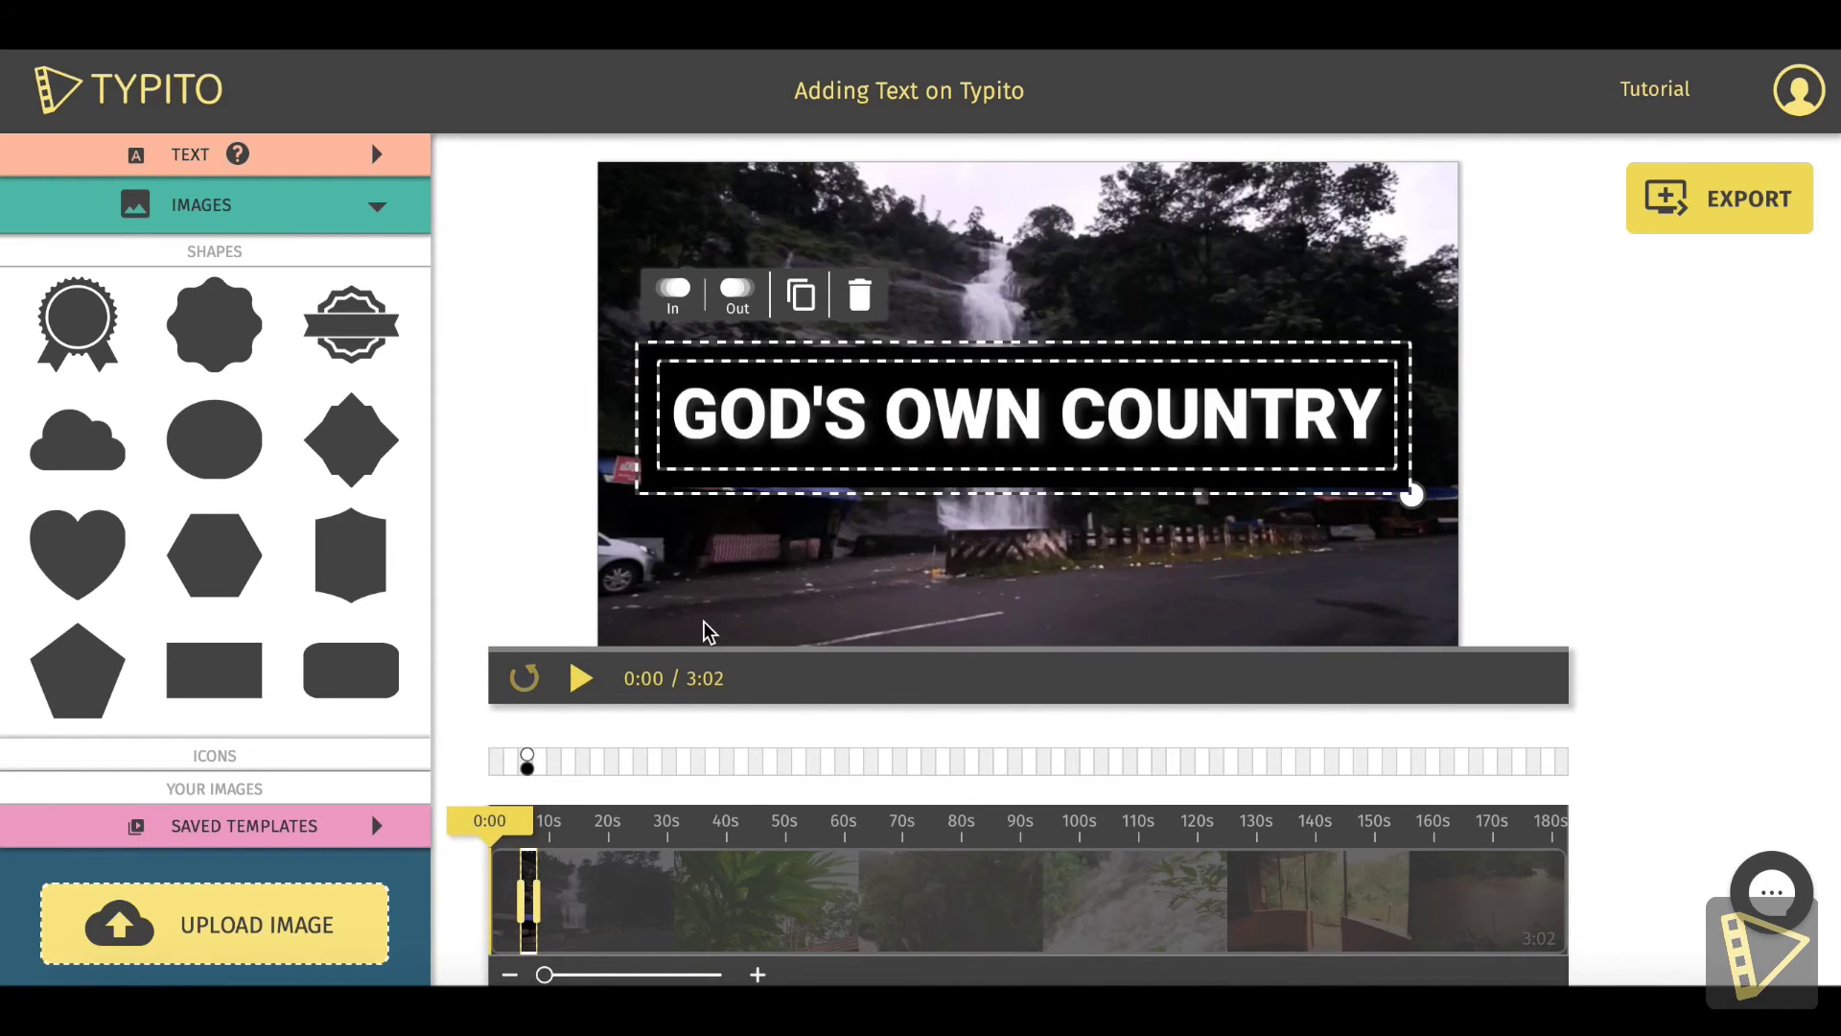
left_click(699, 629)
left_click(587, 695)
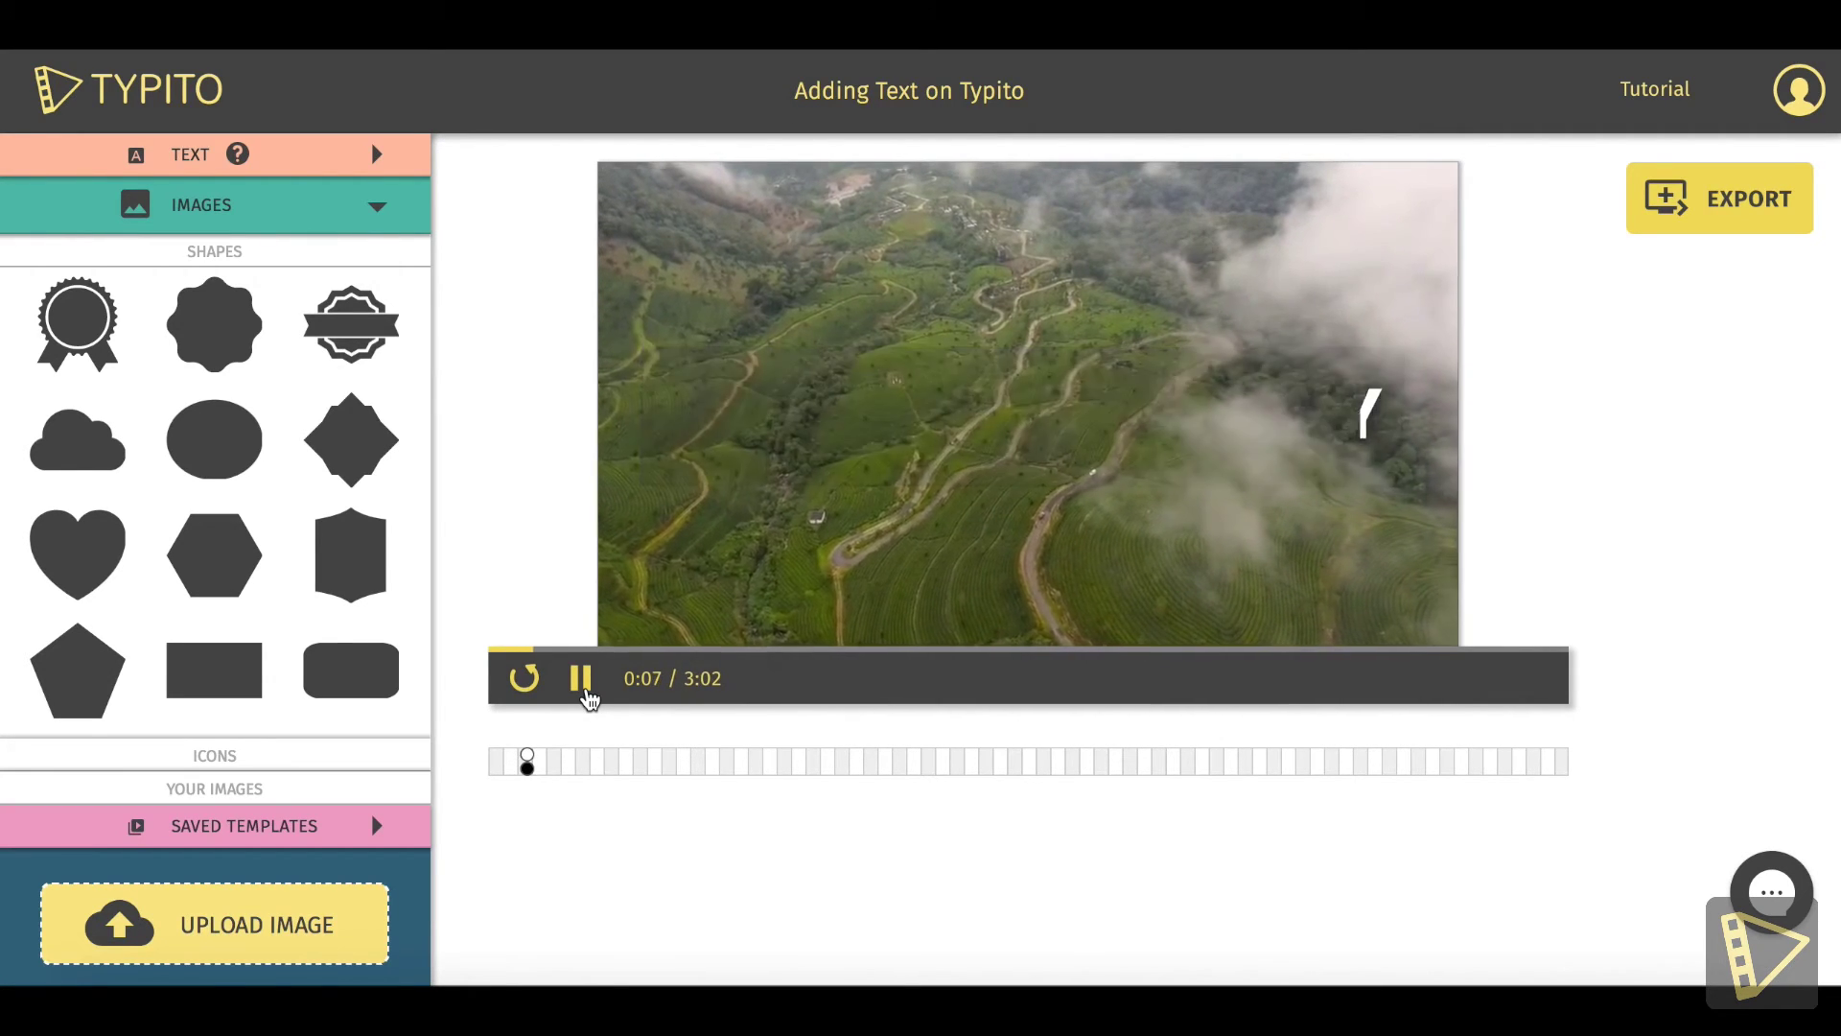
left_click(581, 679)
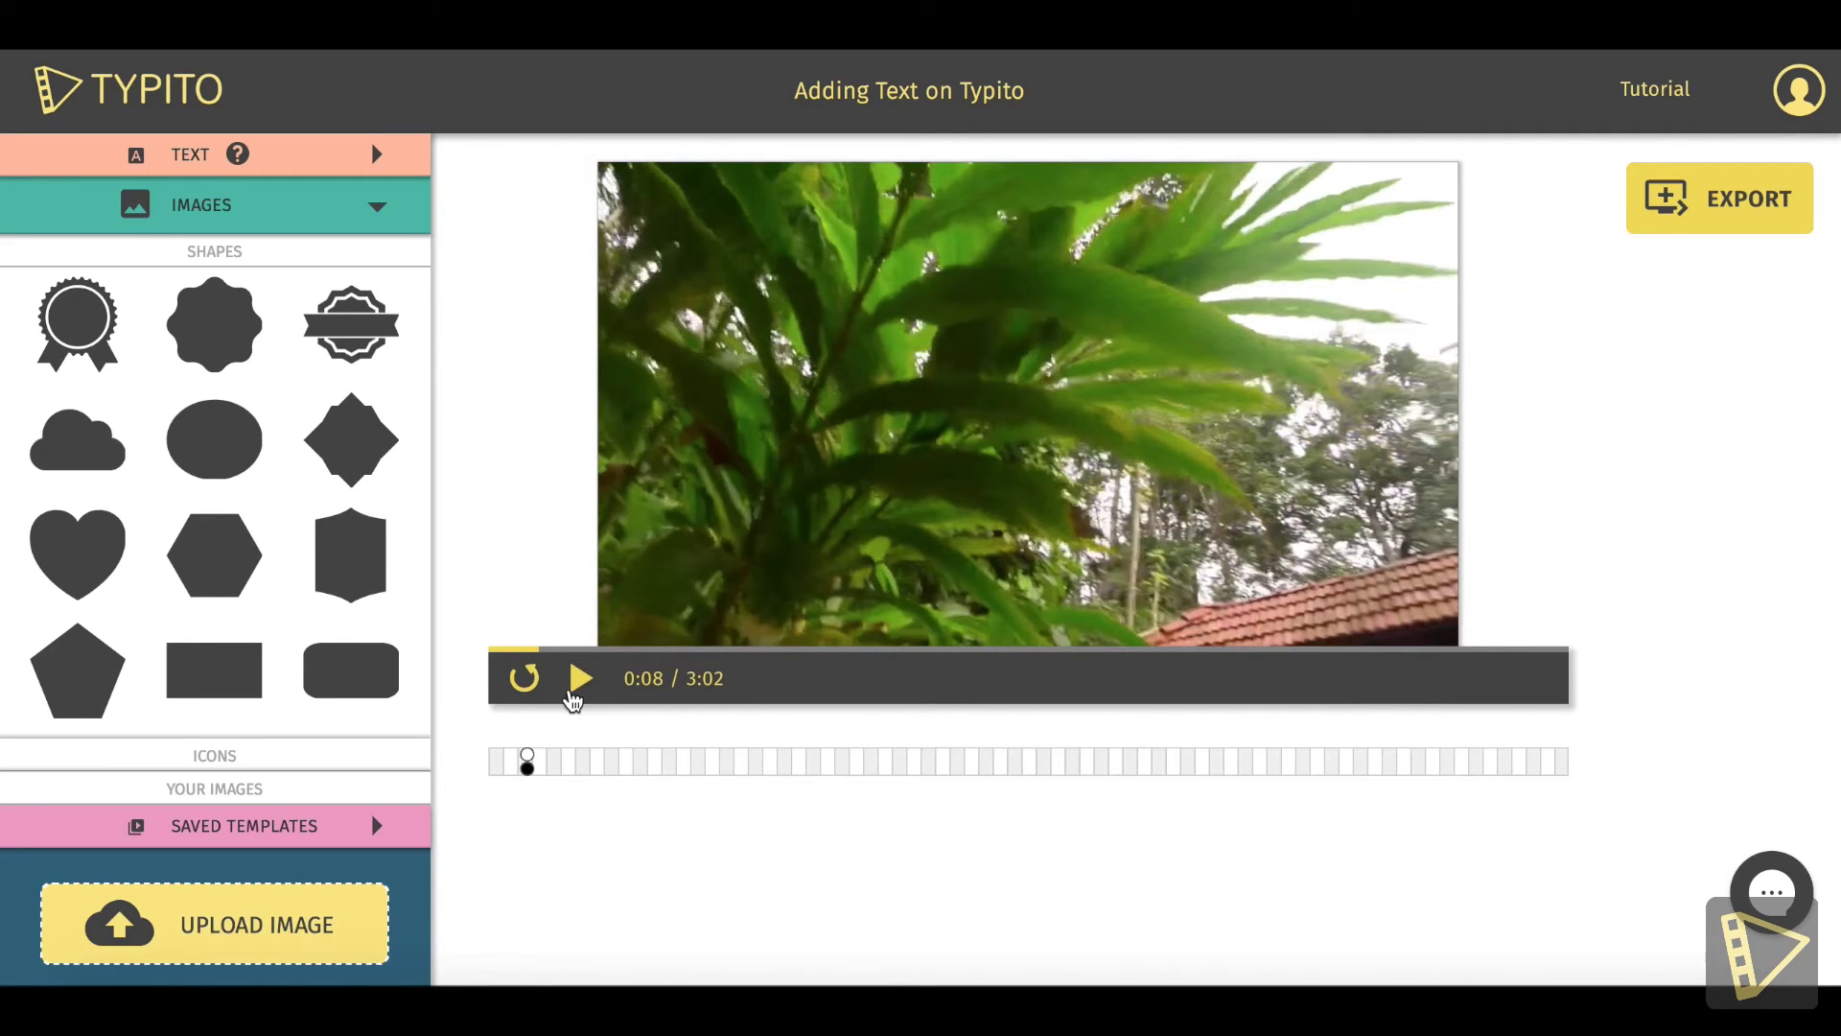
- Set the black rectangle's entrance animation to Reveal In Left and its exit animation to Reveal Out Right
left_click(526, 652)
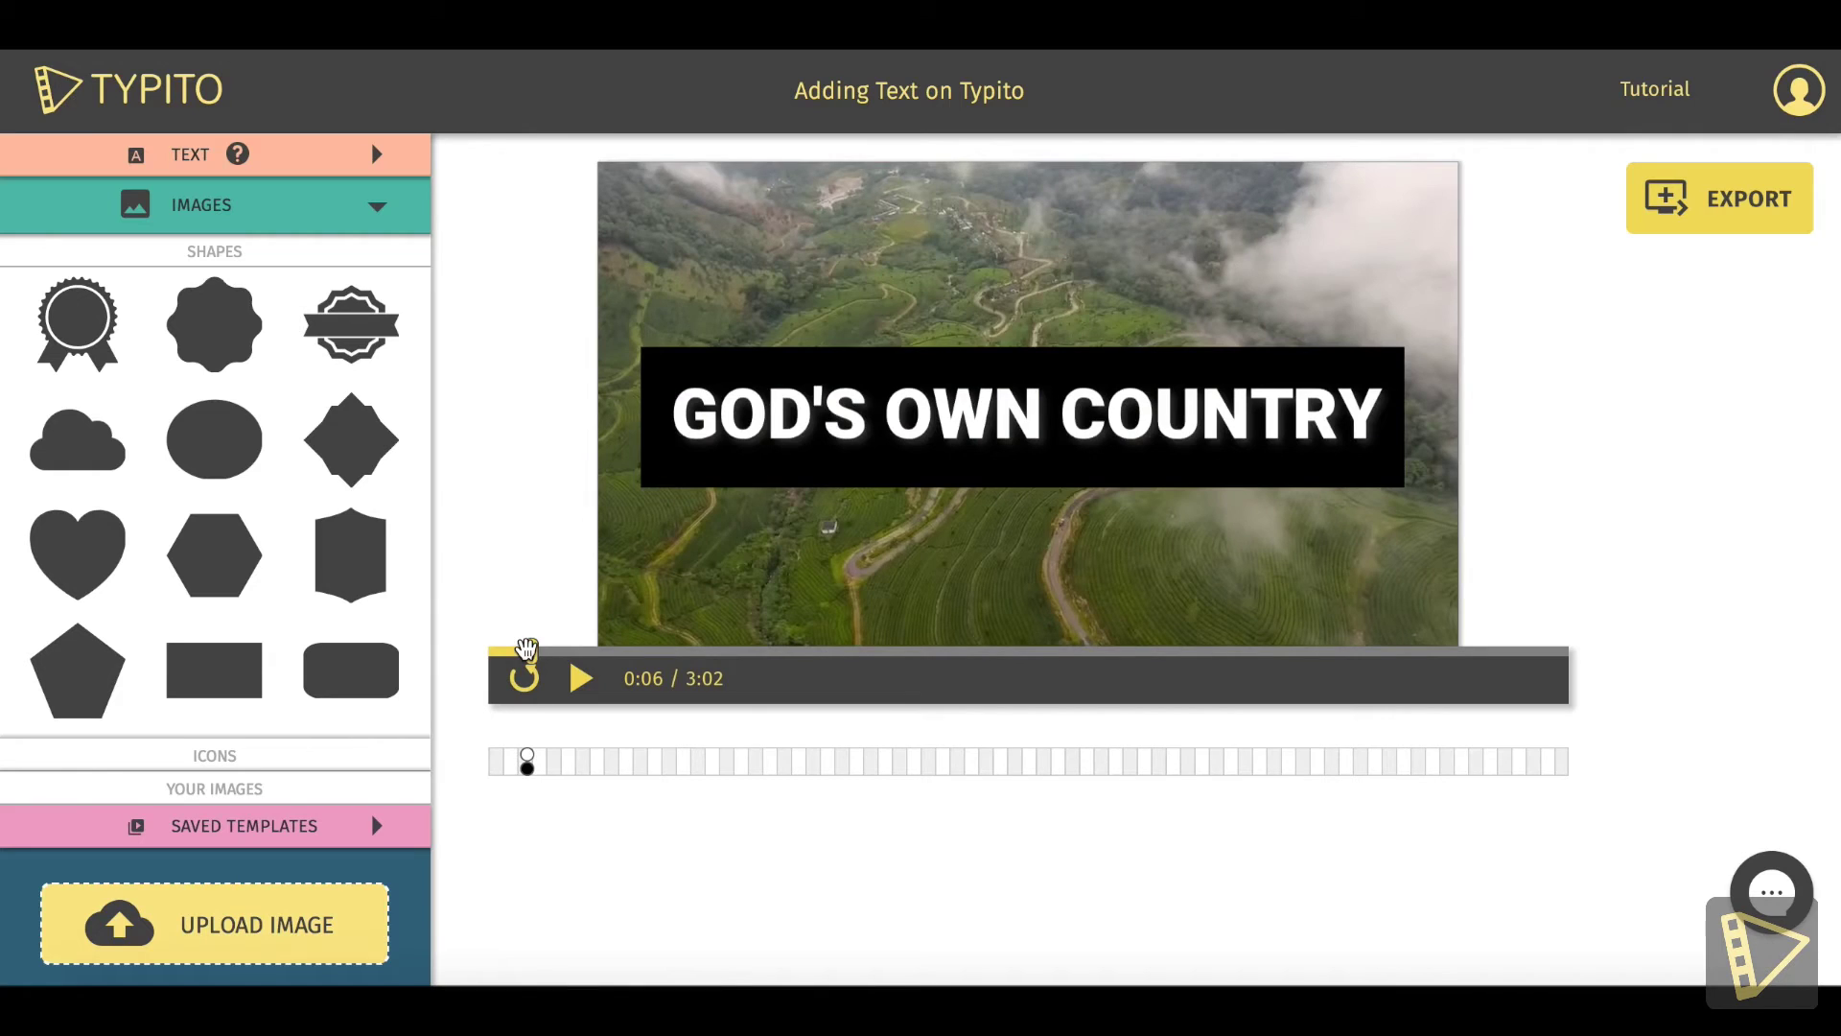
left_click(1071, 310)
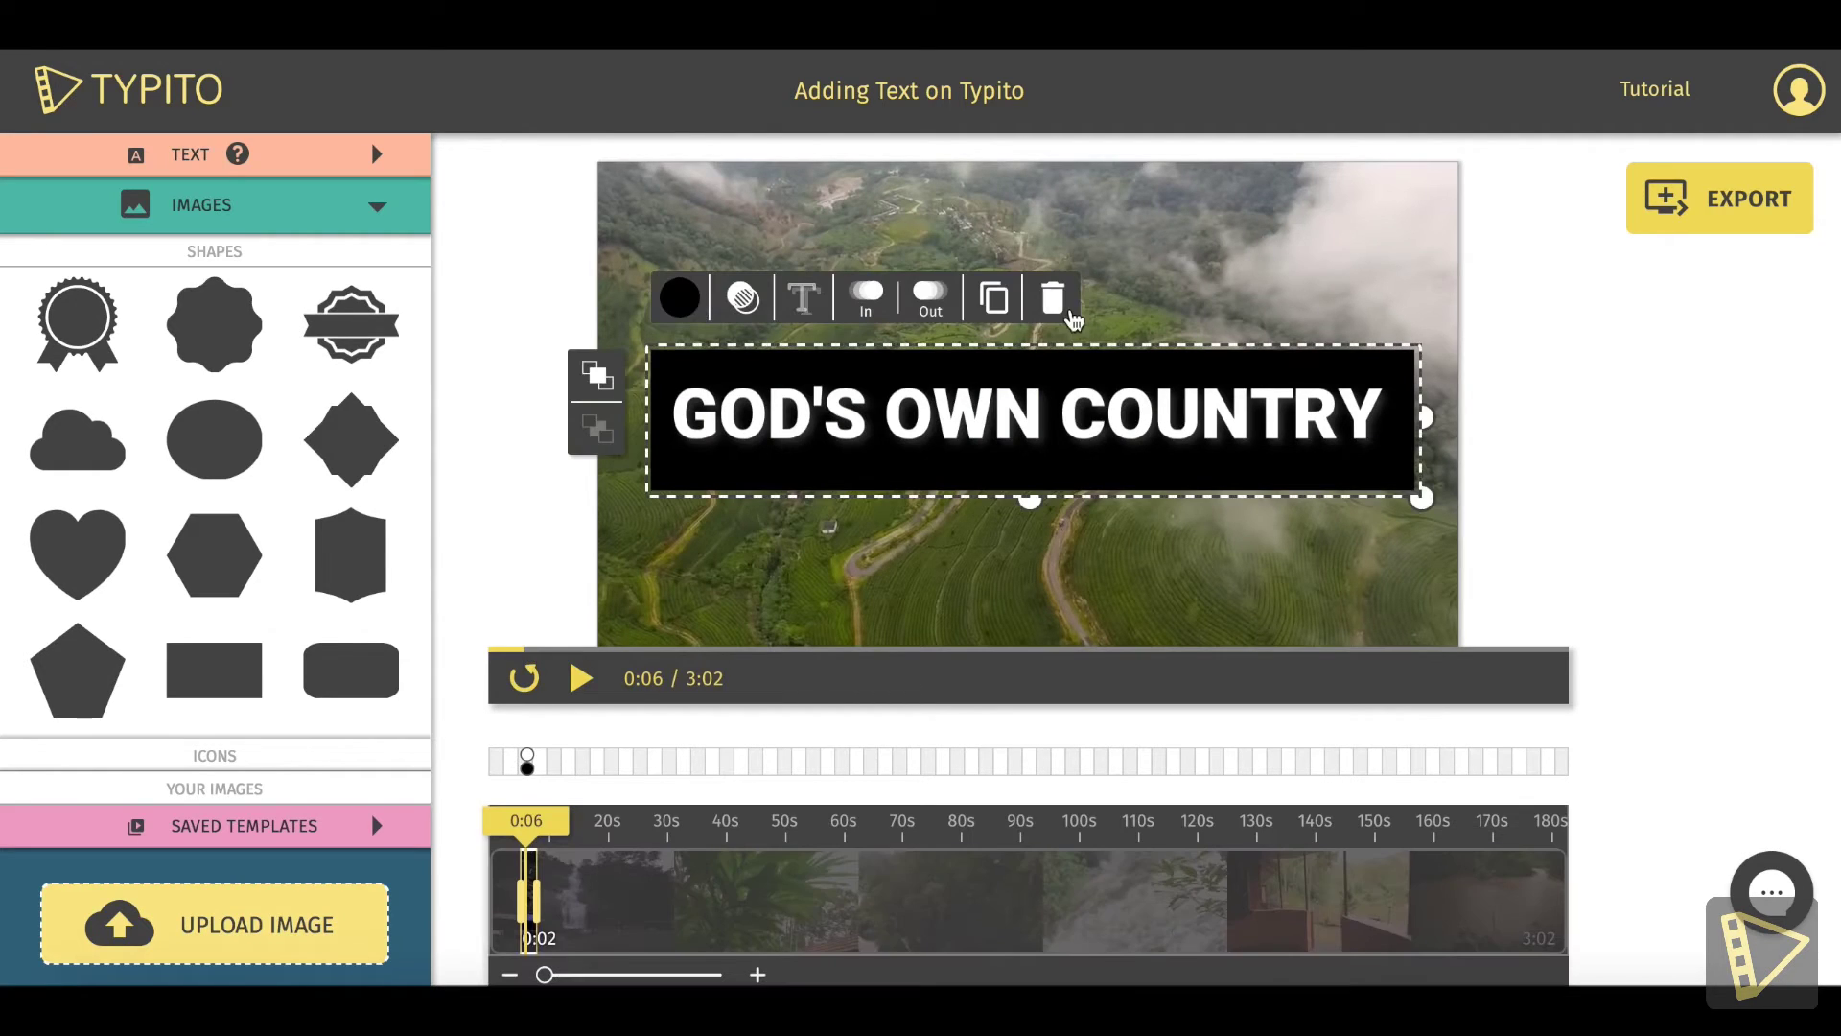
left_click(860, 300)
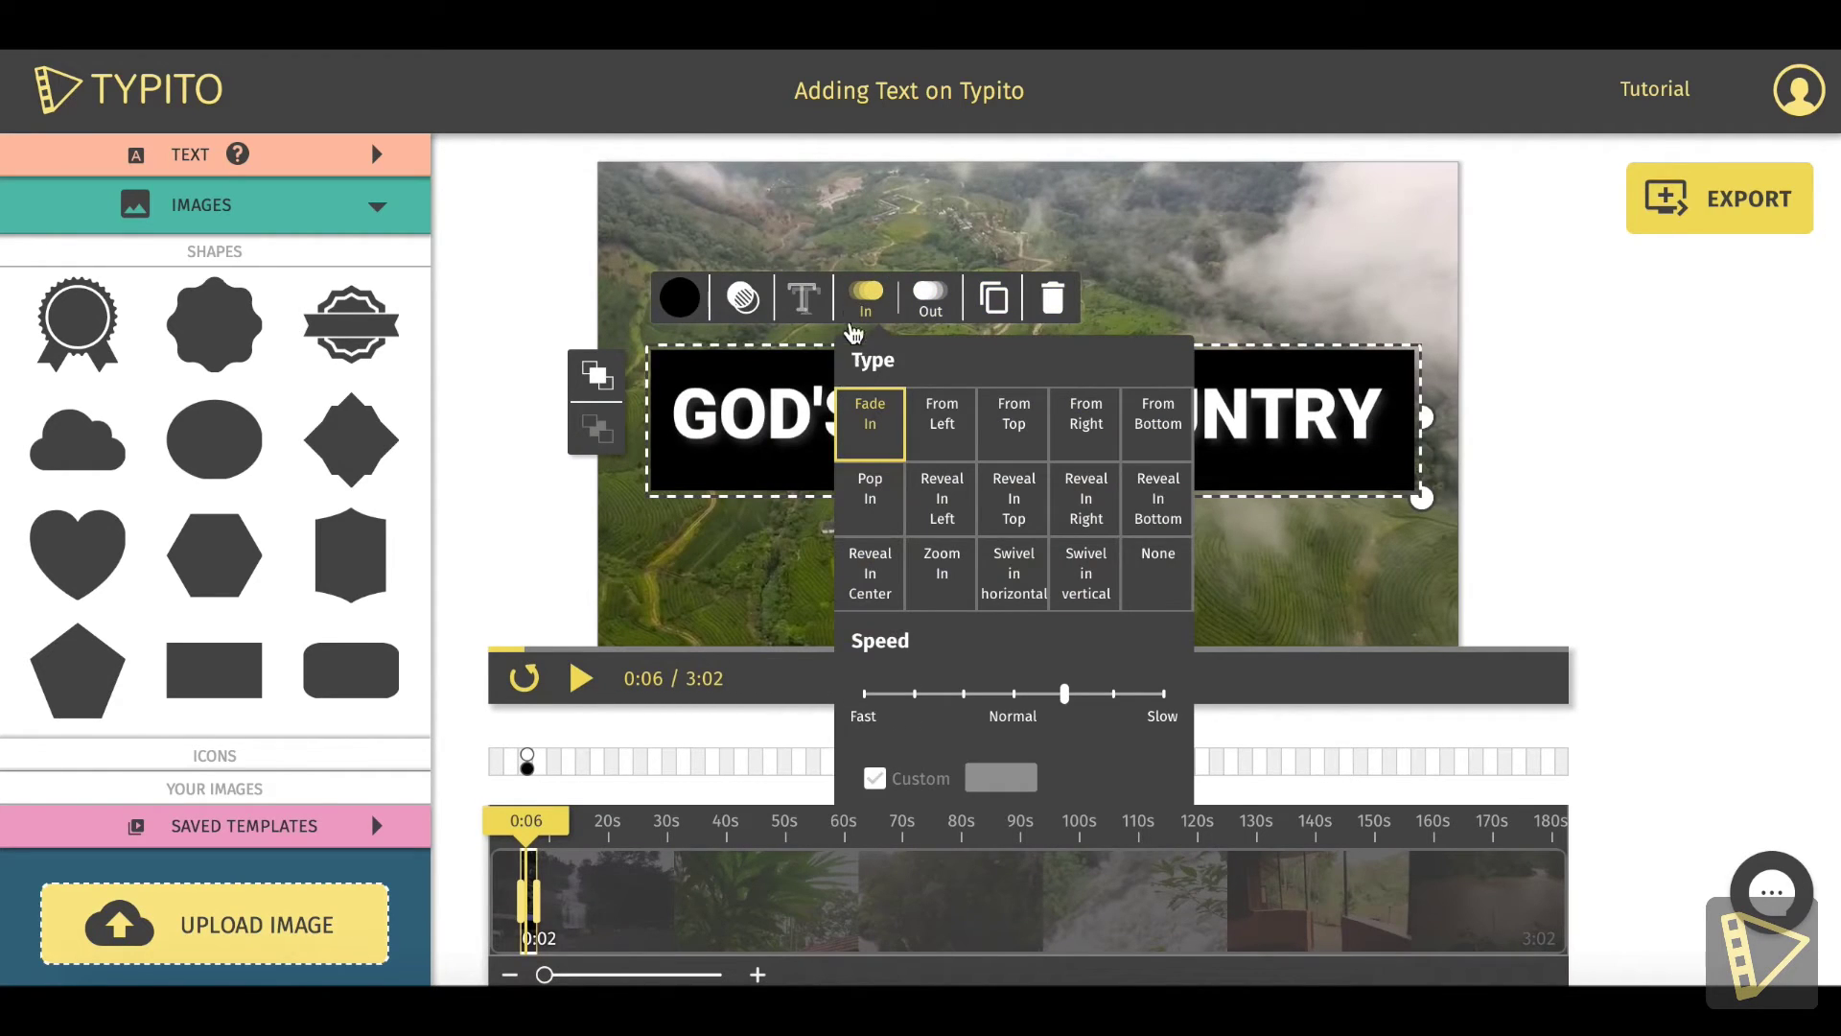
left_click(929, 297)
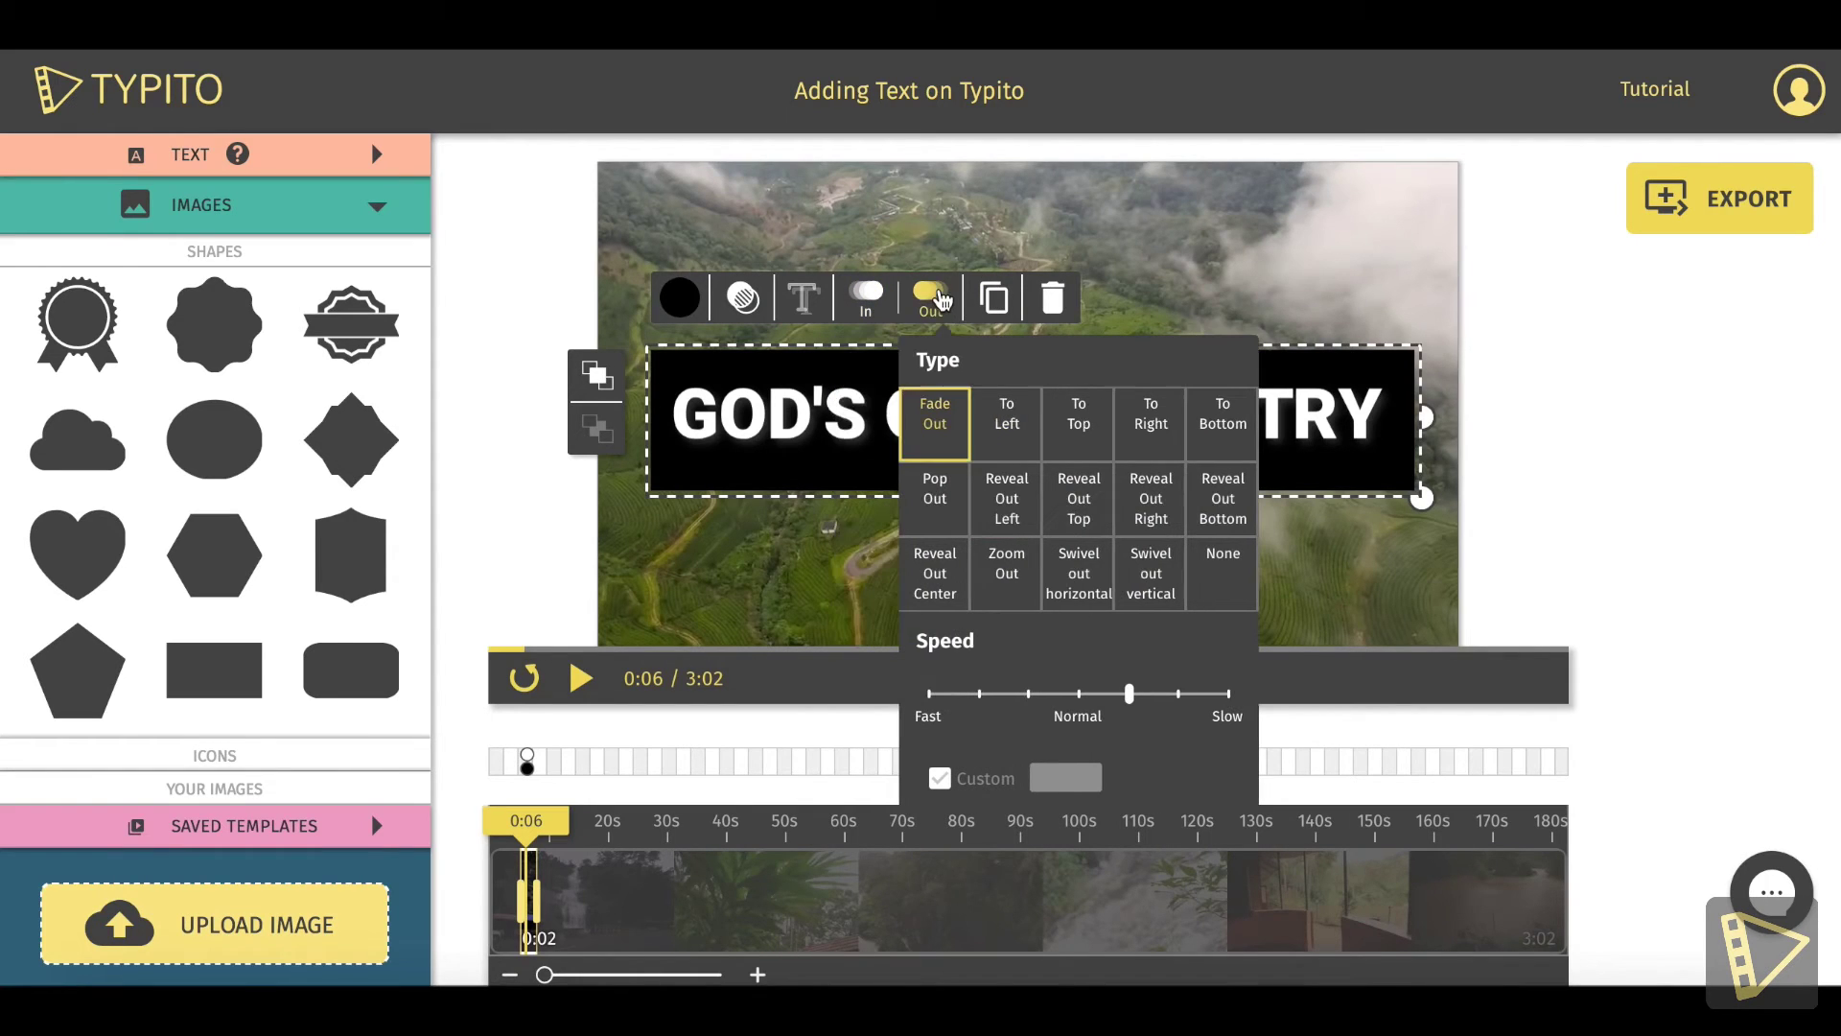
left_click(1141, 509)
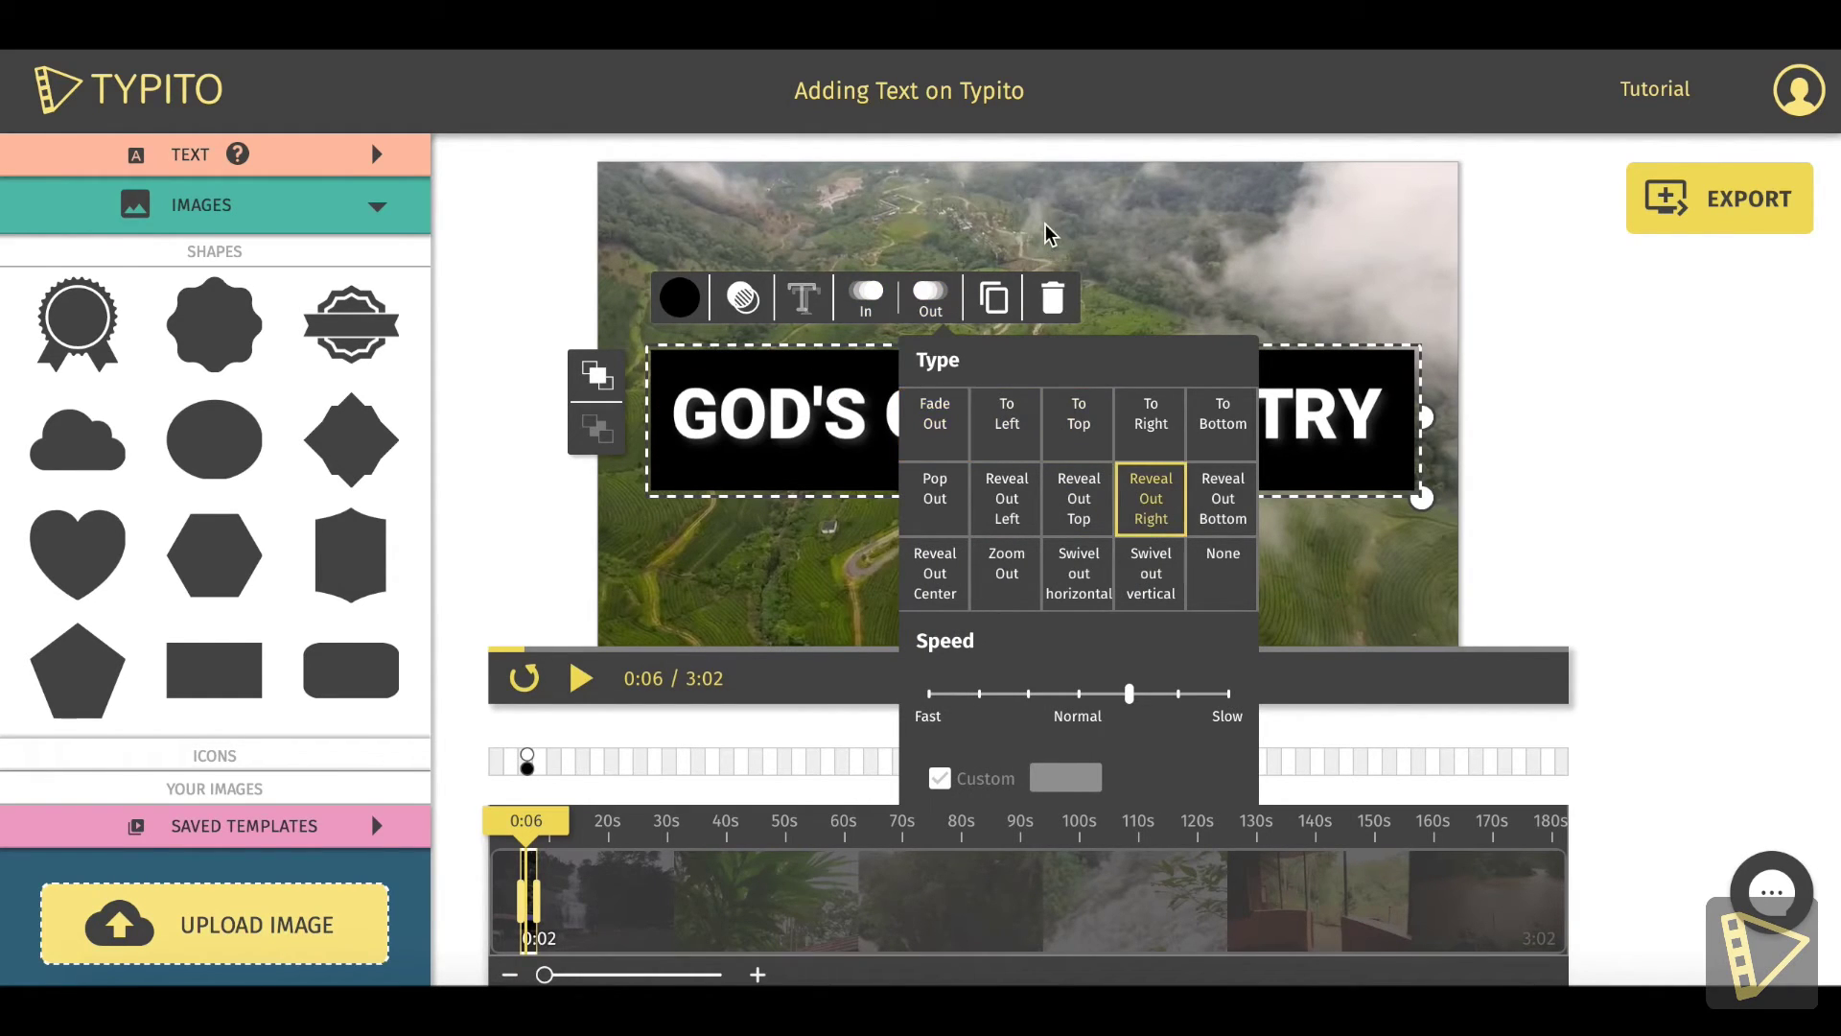
left_click(1052, 237)
- Play the video from just before the title to preview the rectangle's entrance and exit animations
left_click(523, 679)
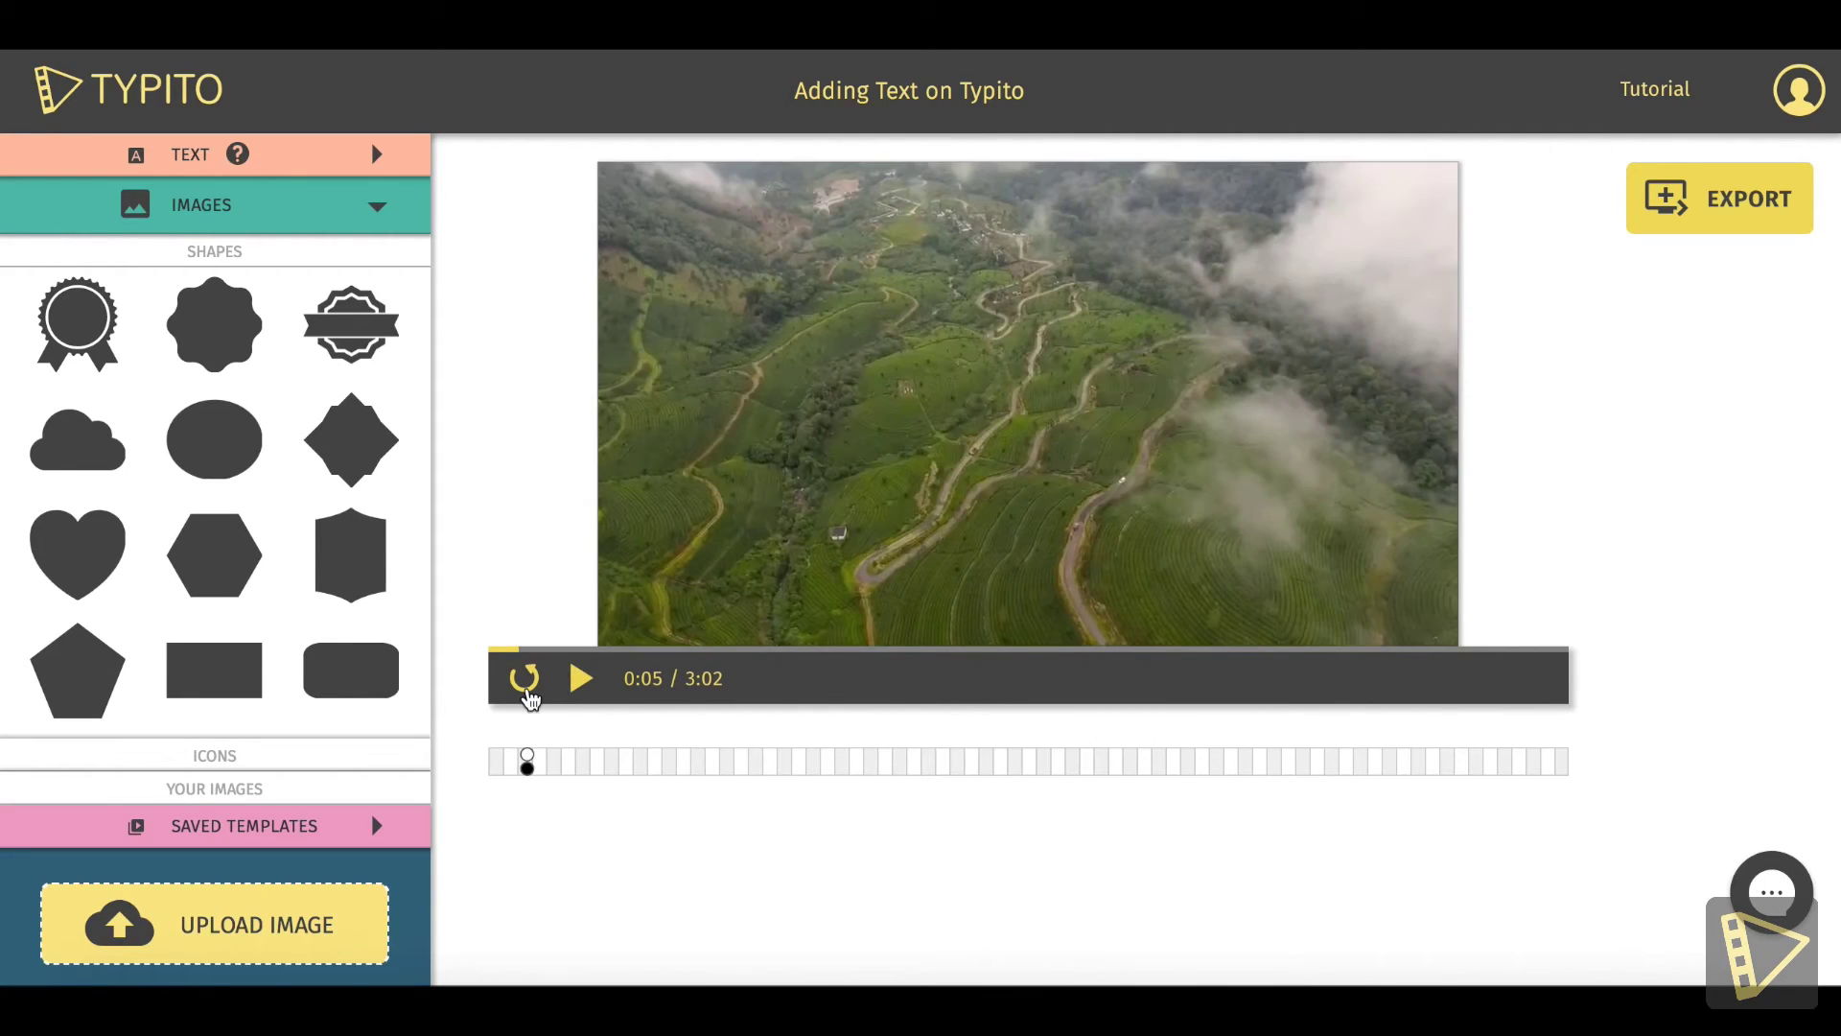
left_click(582, 682)
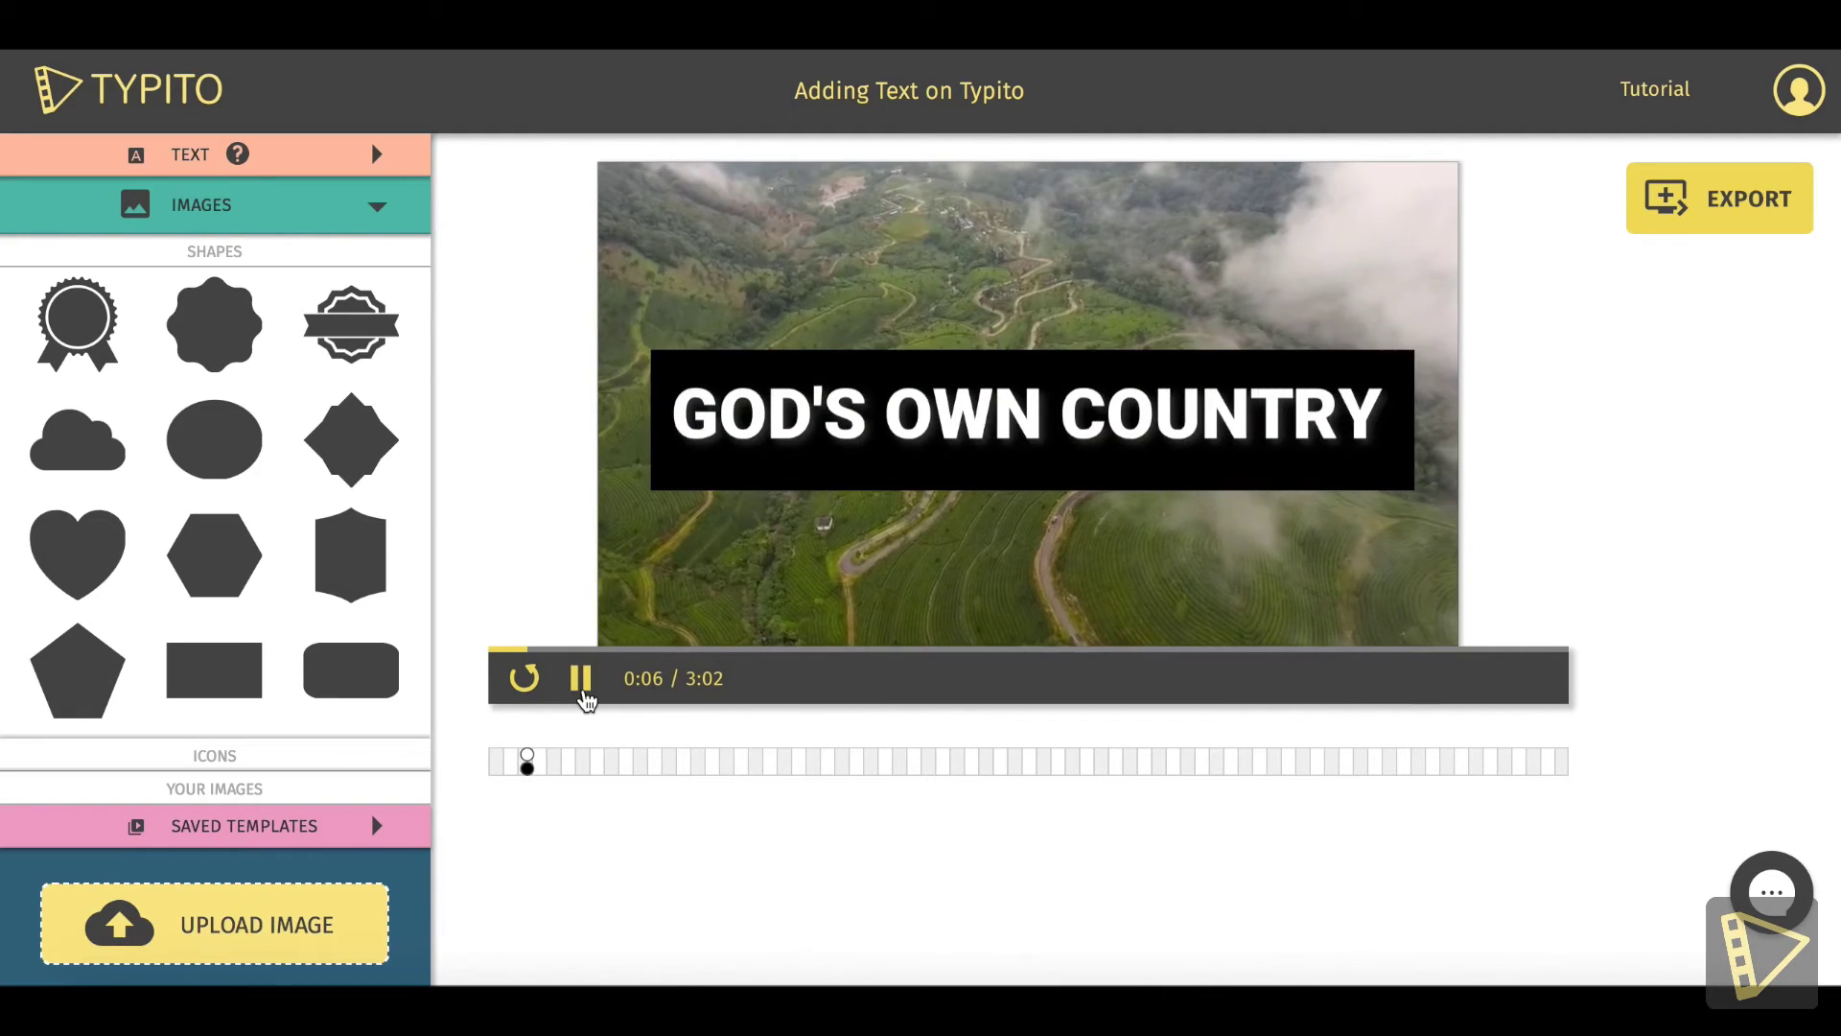
left_click(583, 693)
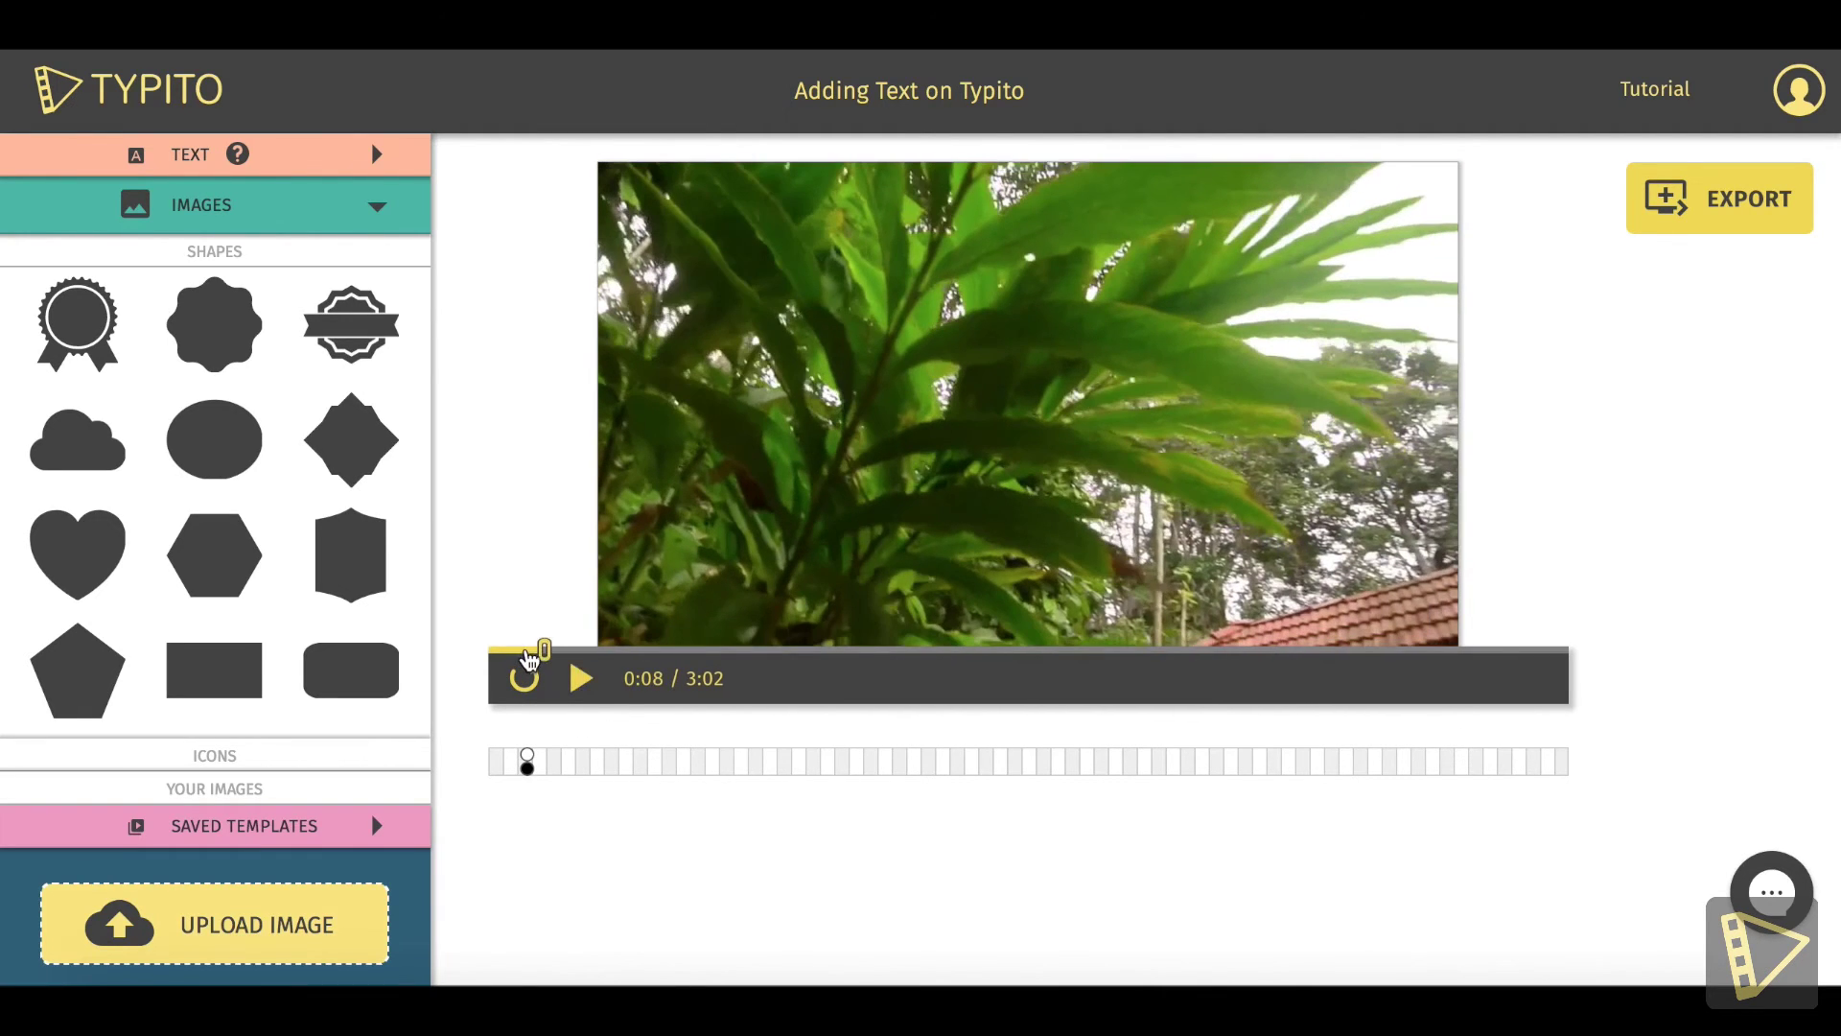
- Select the title and rectangle together and have both their entrance and exit animations run as a group
left_click(530, 651)
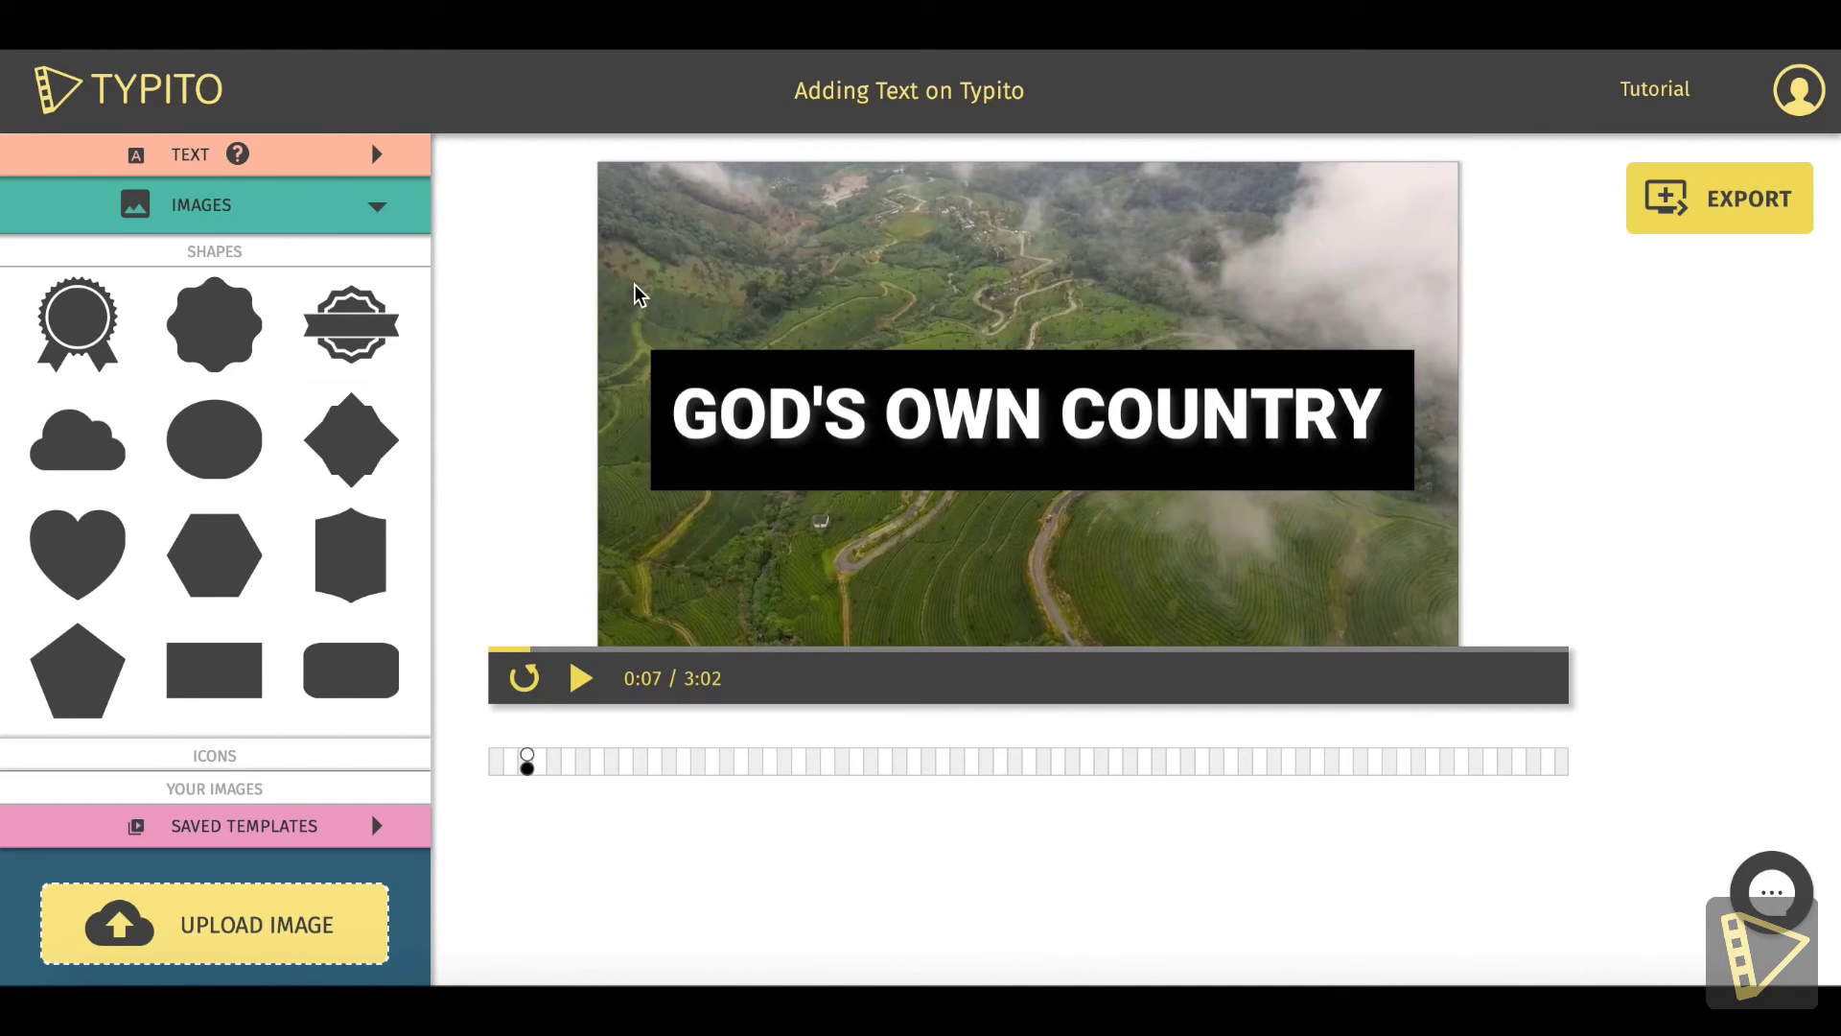
left_click_drag(635, 286, 1073, 530)
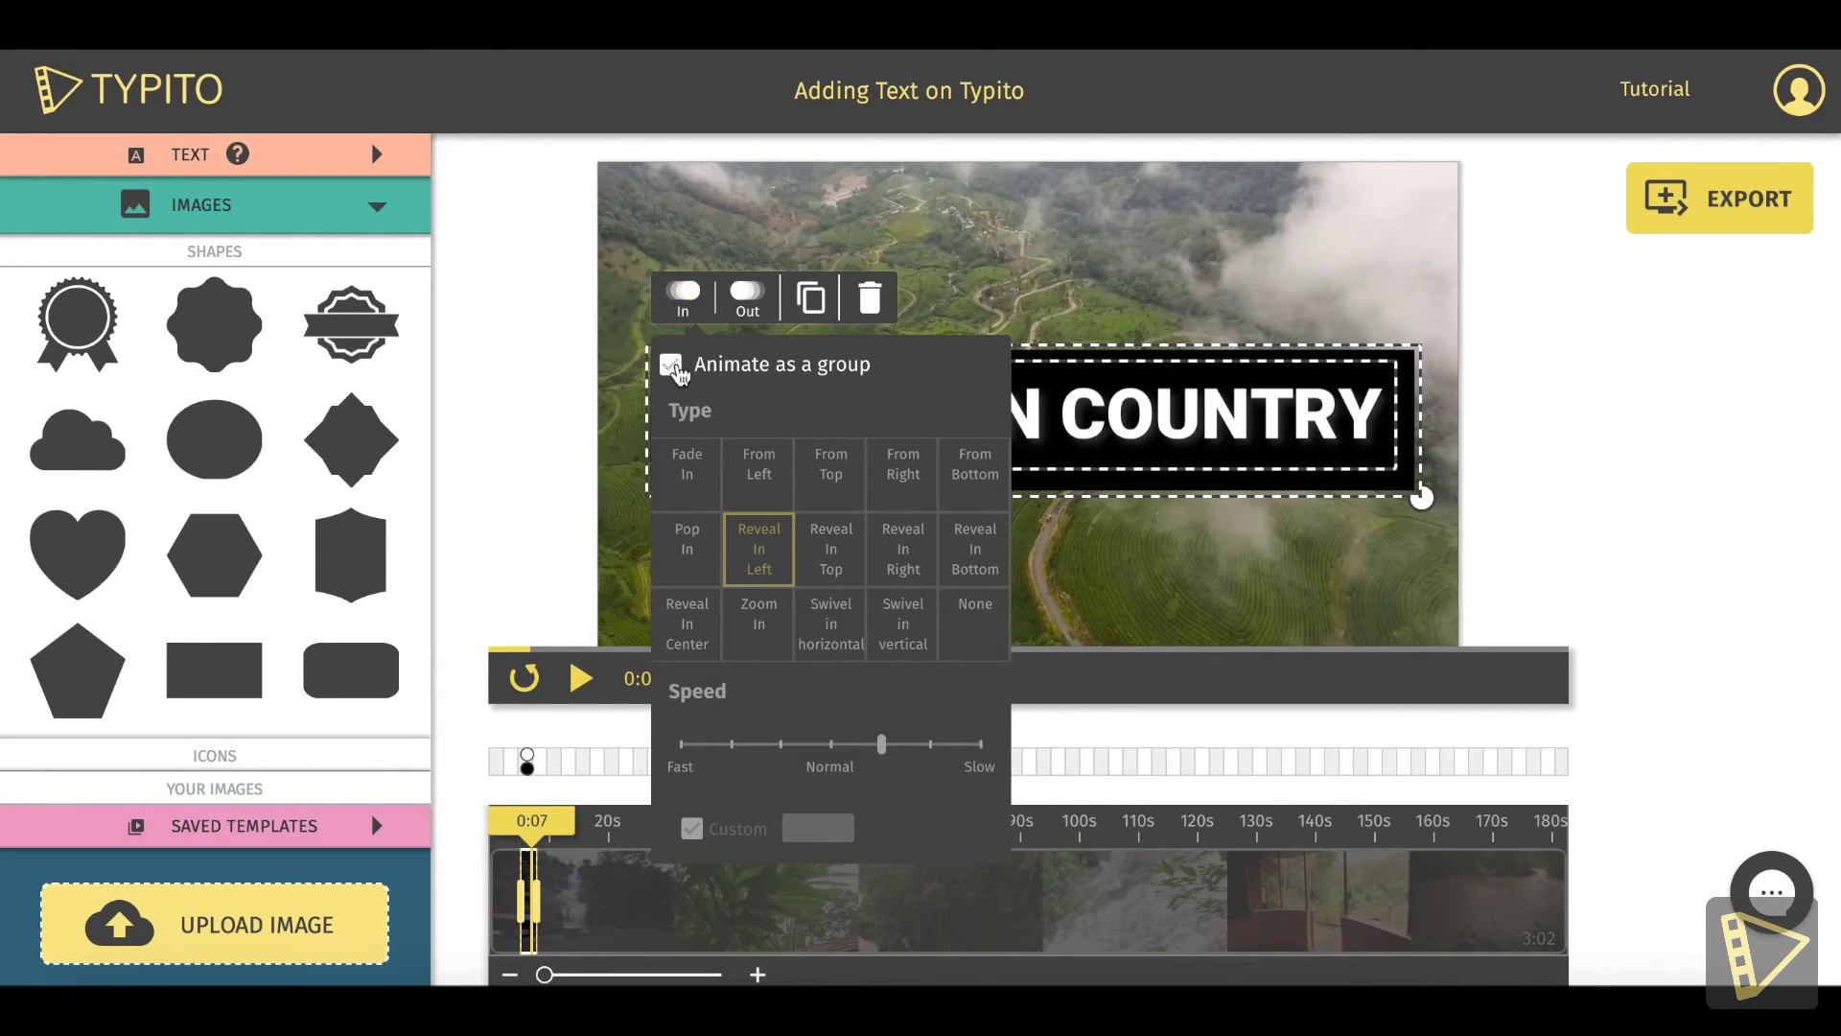
left_click(673, 379)
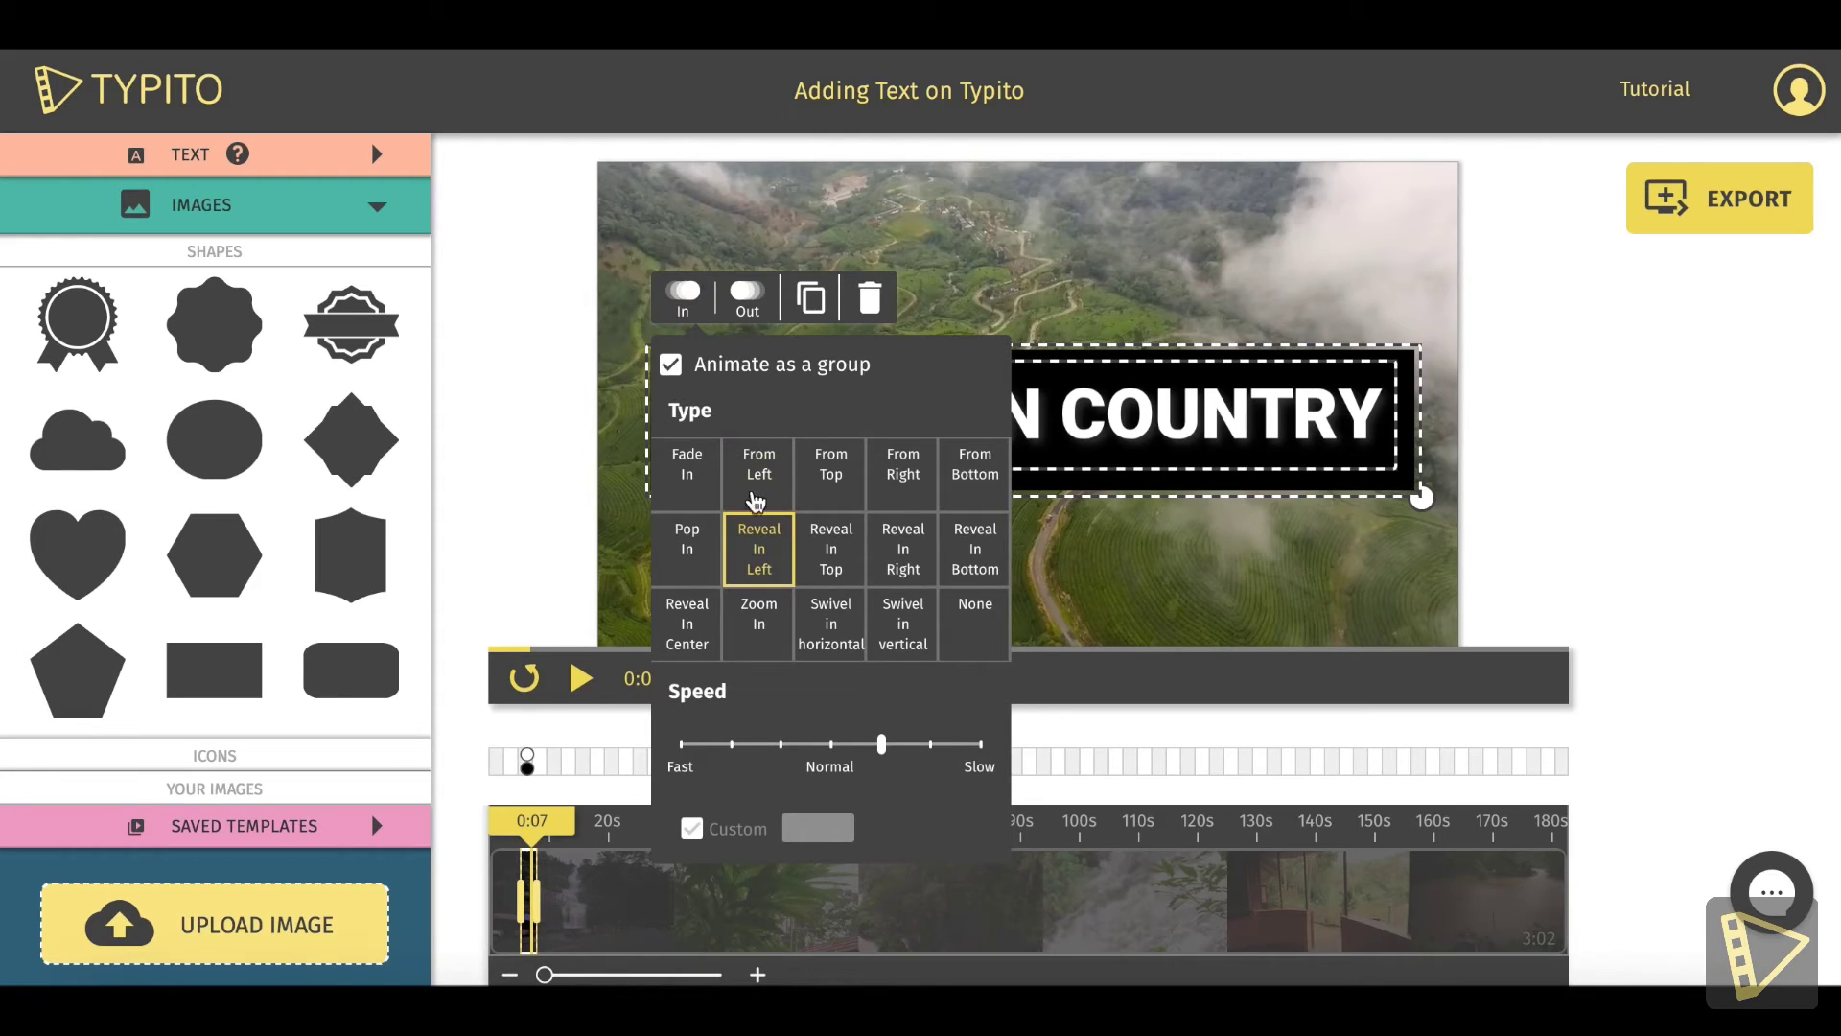
left_click(747, 295)
left_click(741, 369)
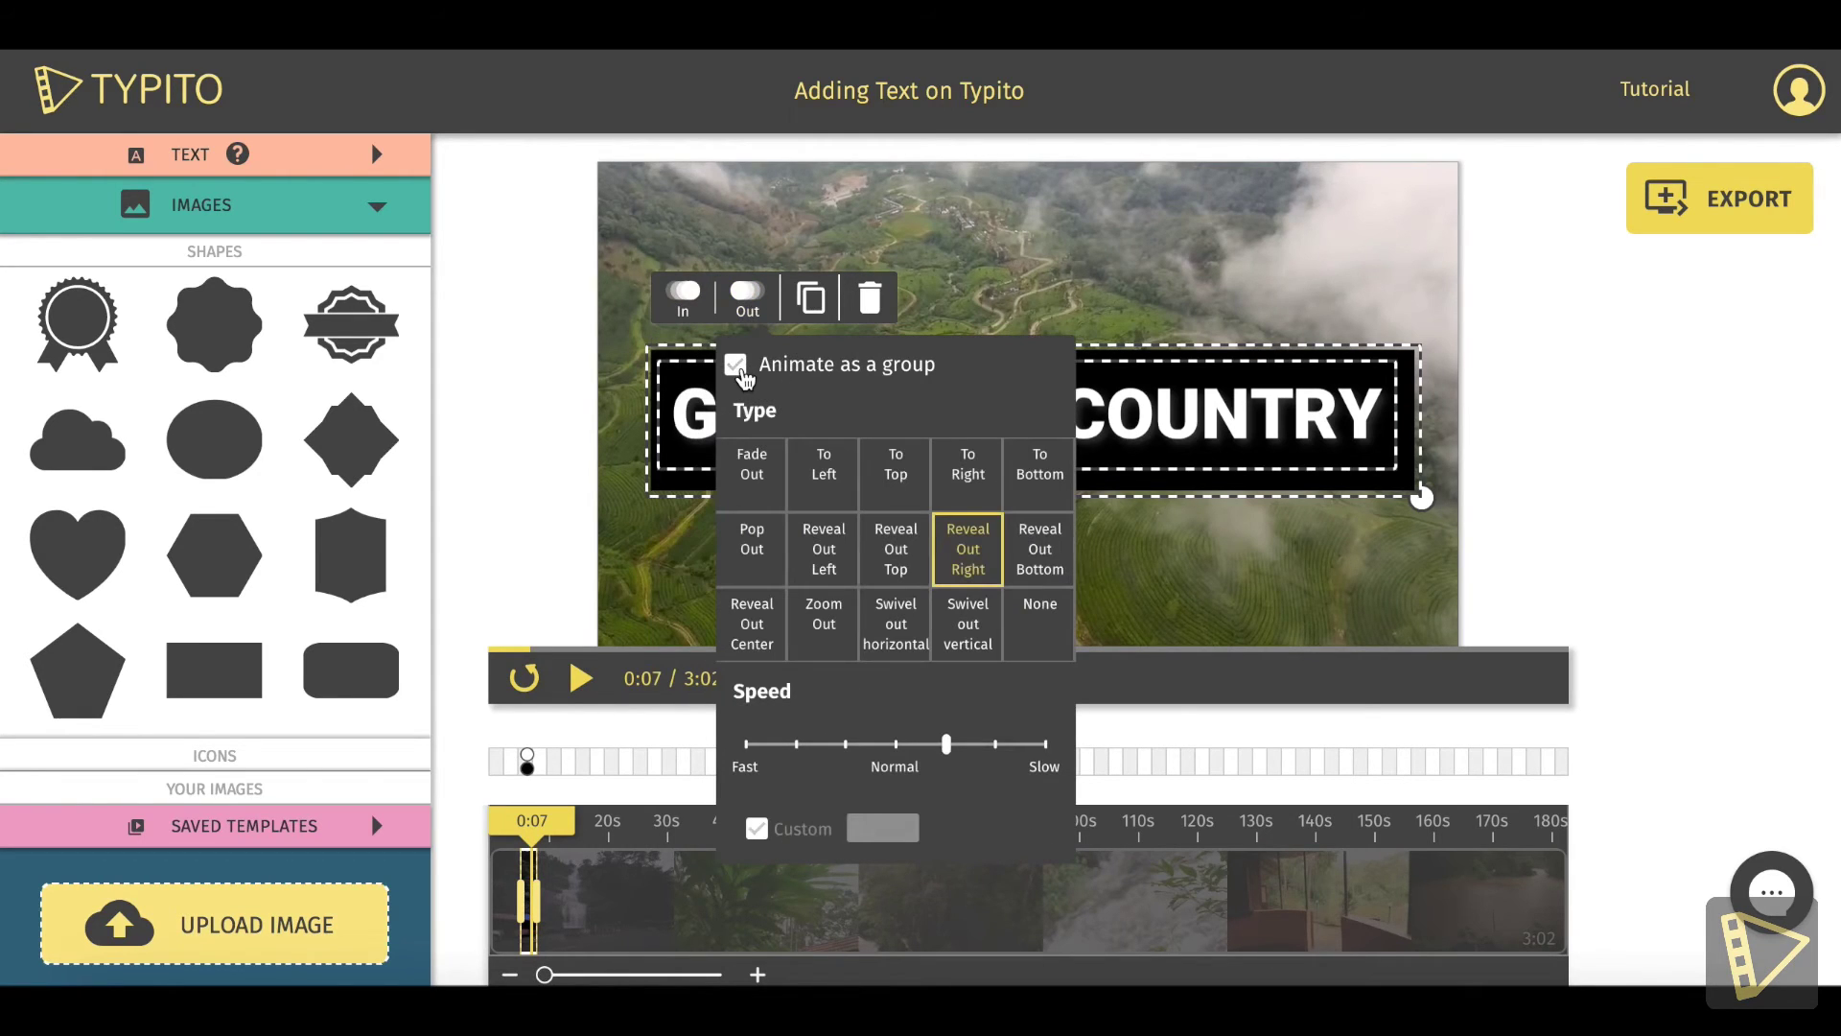
left_click(810, 236)
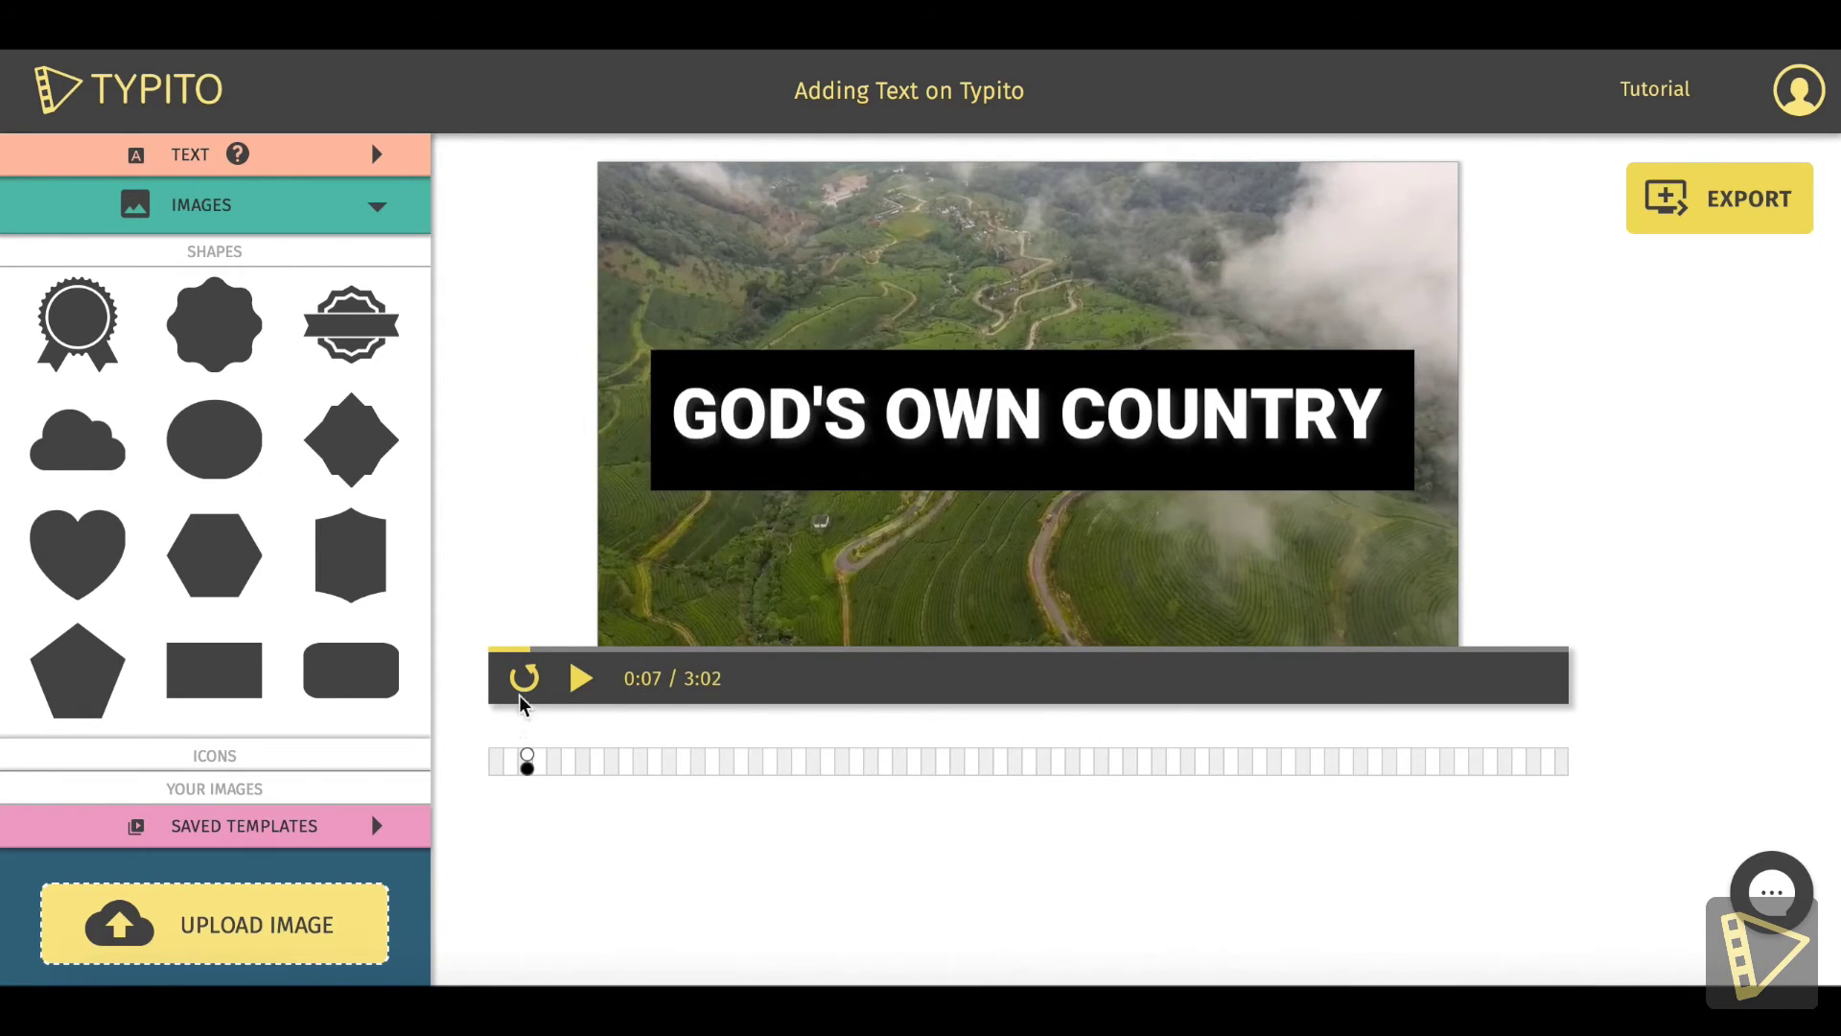
- Replay the title section to preview the text and rectangle animating as a group
left_click(523, 678)
left_click(580, 679)
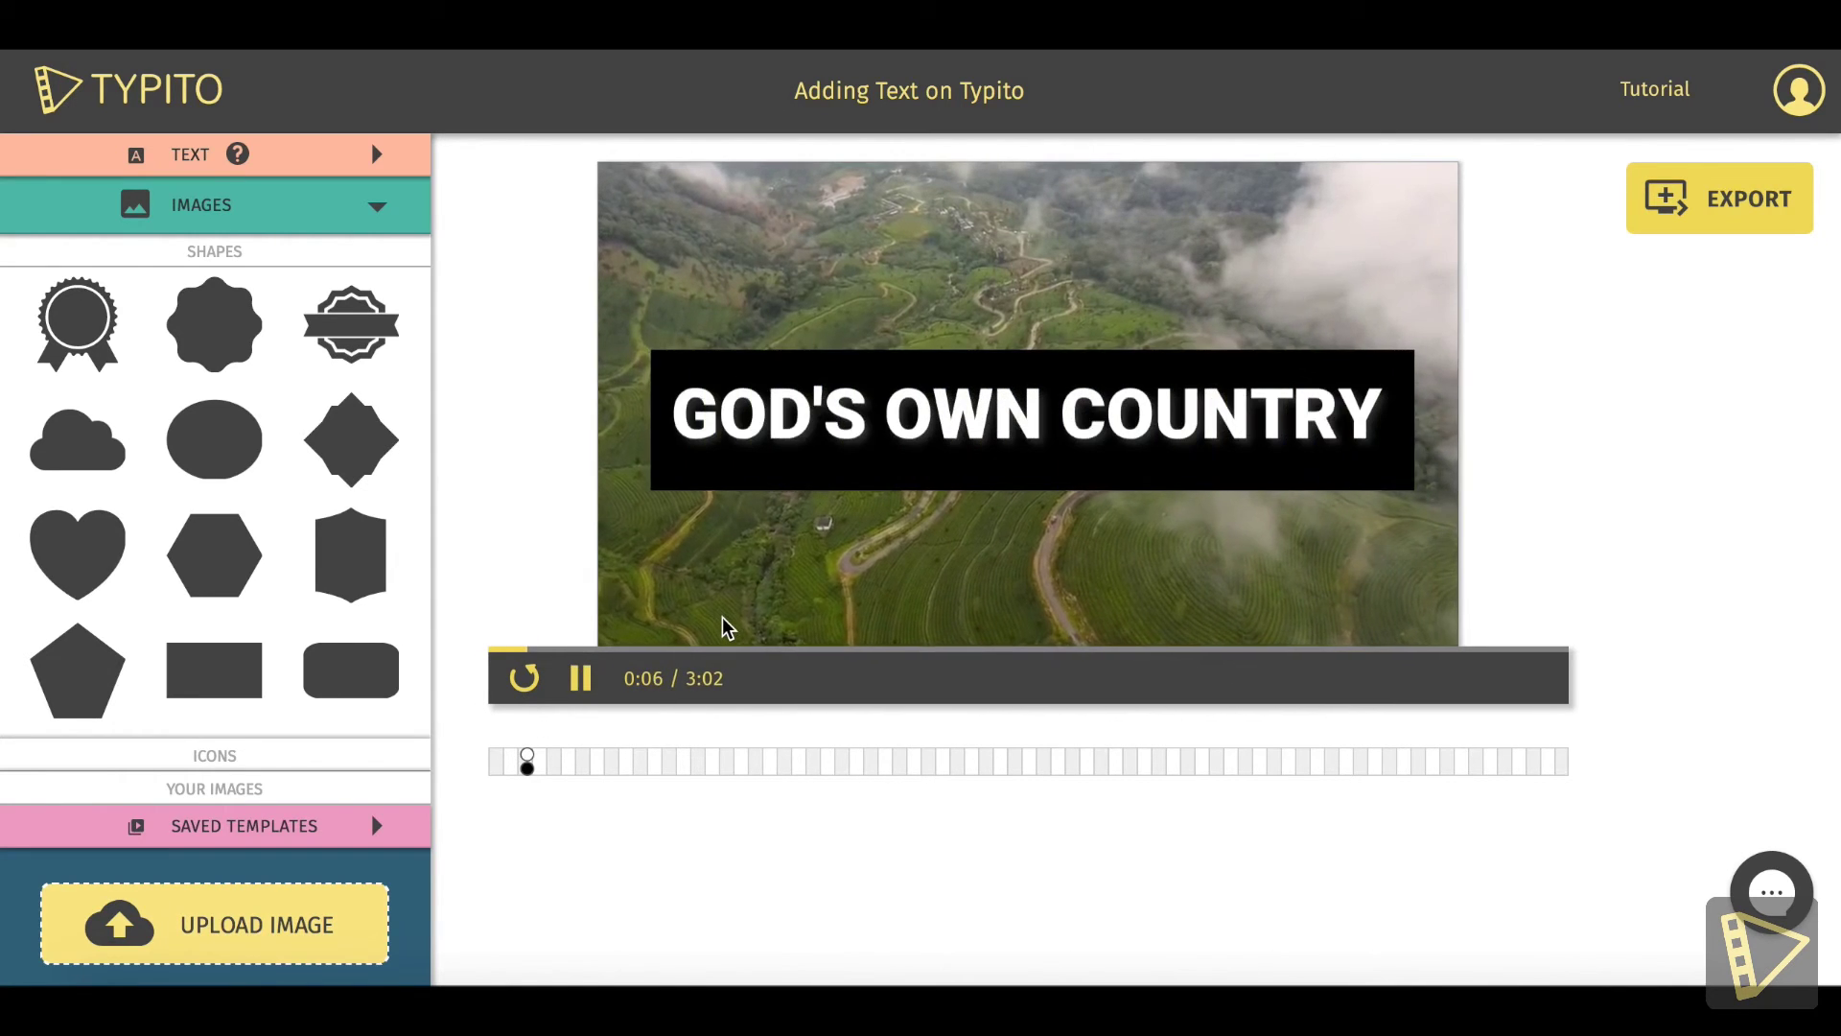
key("space")
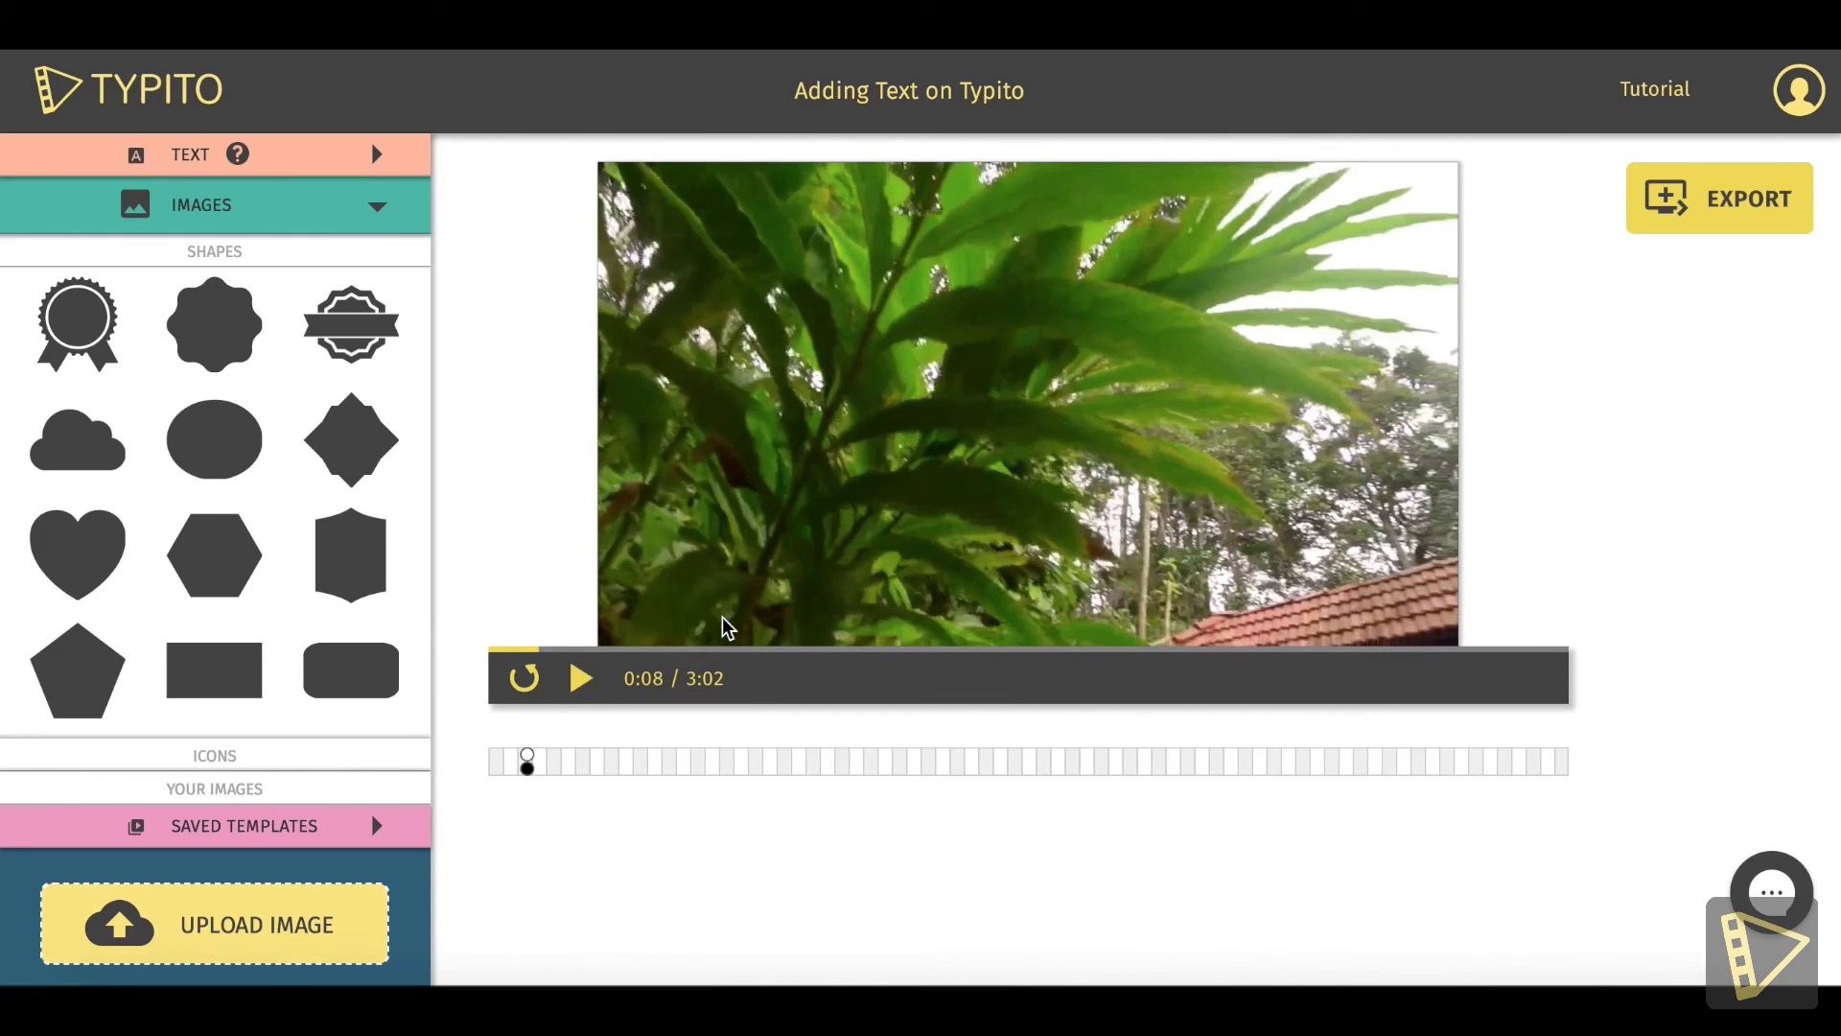
- Select the title and its black rectangle together and save them as a reusable template
left_click(530, 651)
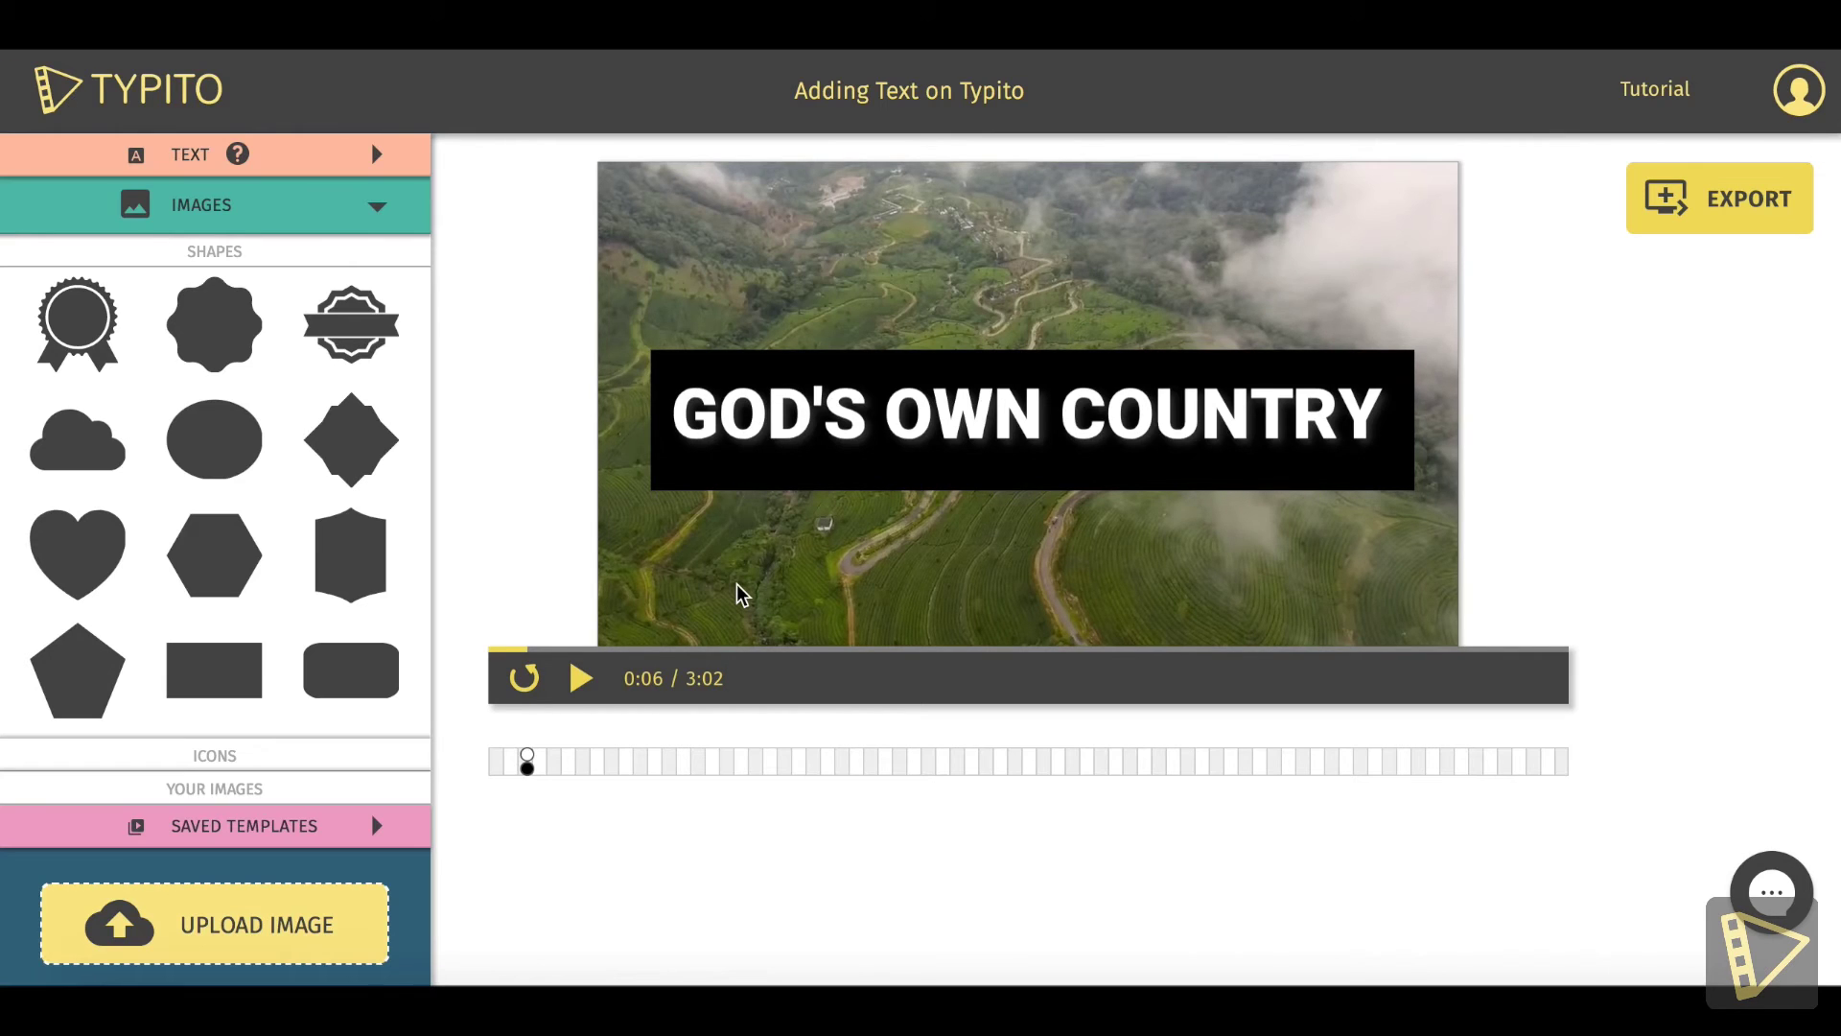
scroll(680, 238, "down", 1)
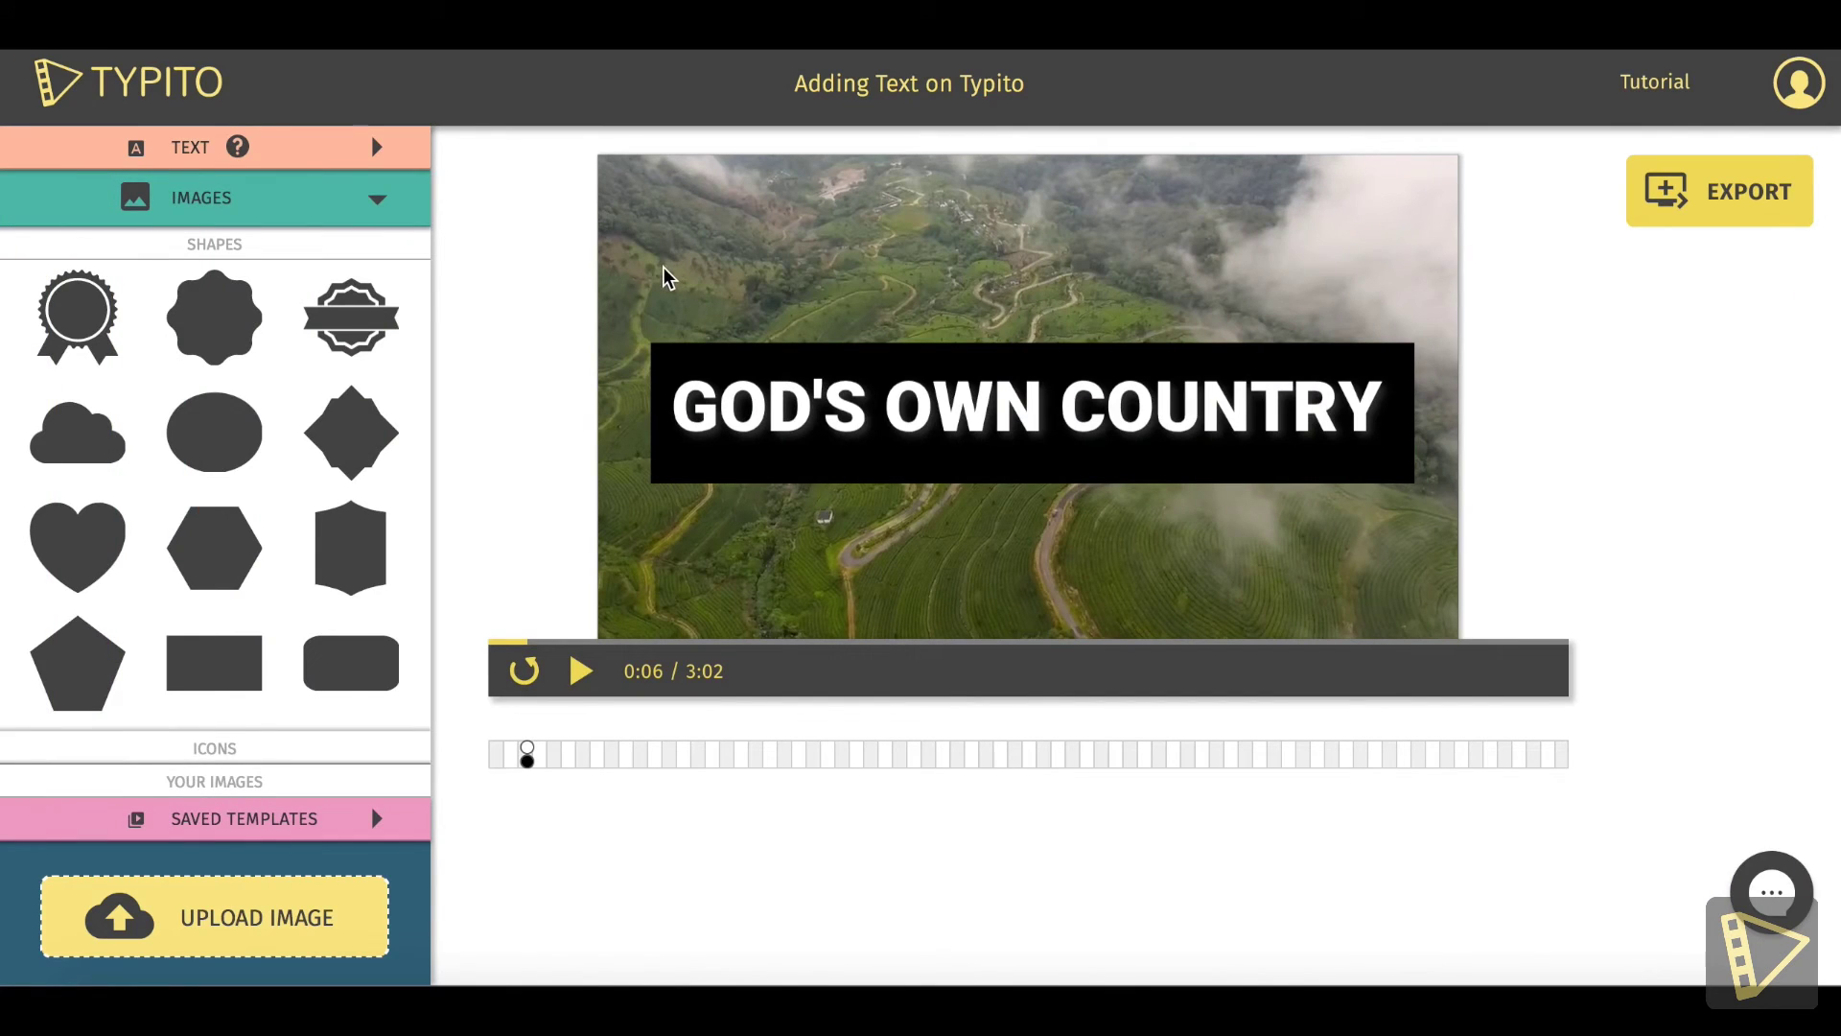
left_click(663, 268)
left_click_drag(663, 269, 1189, 508)
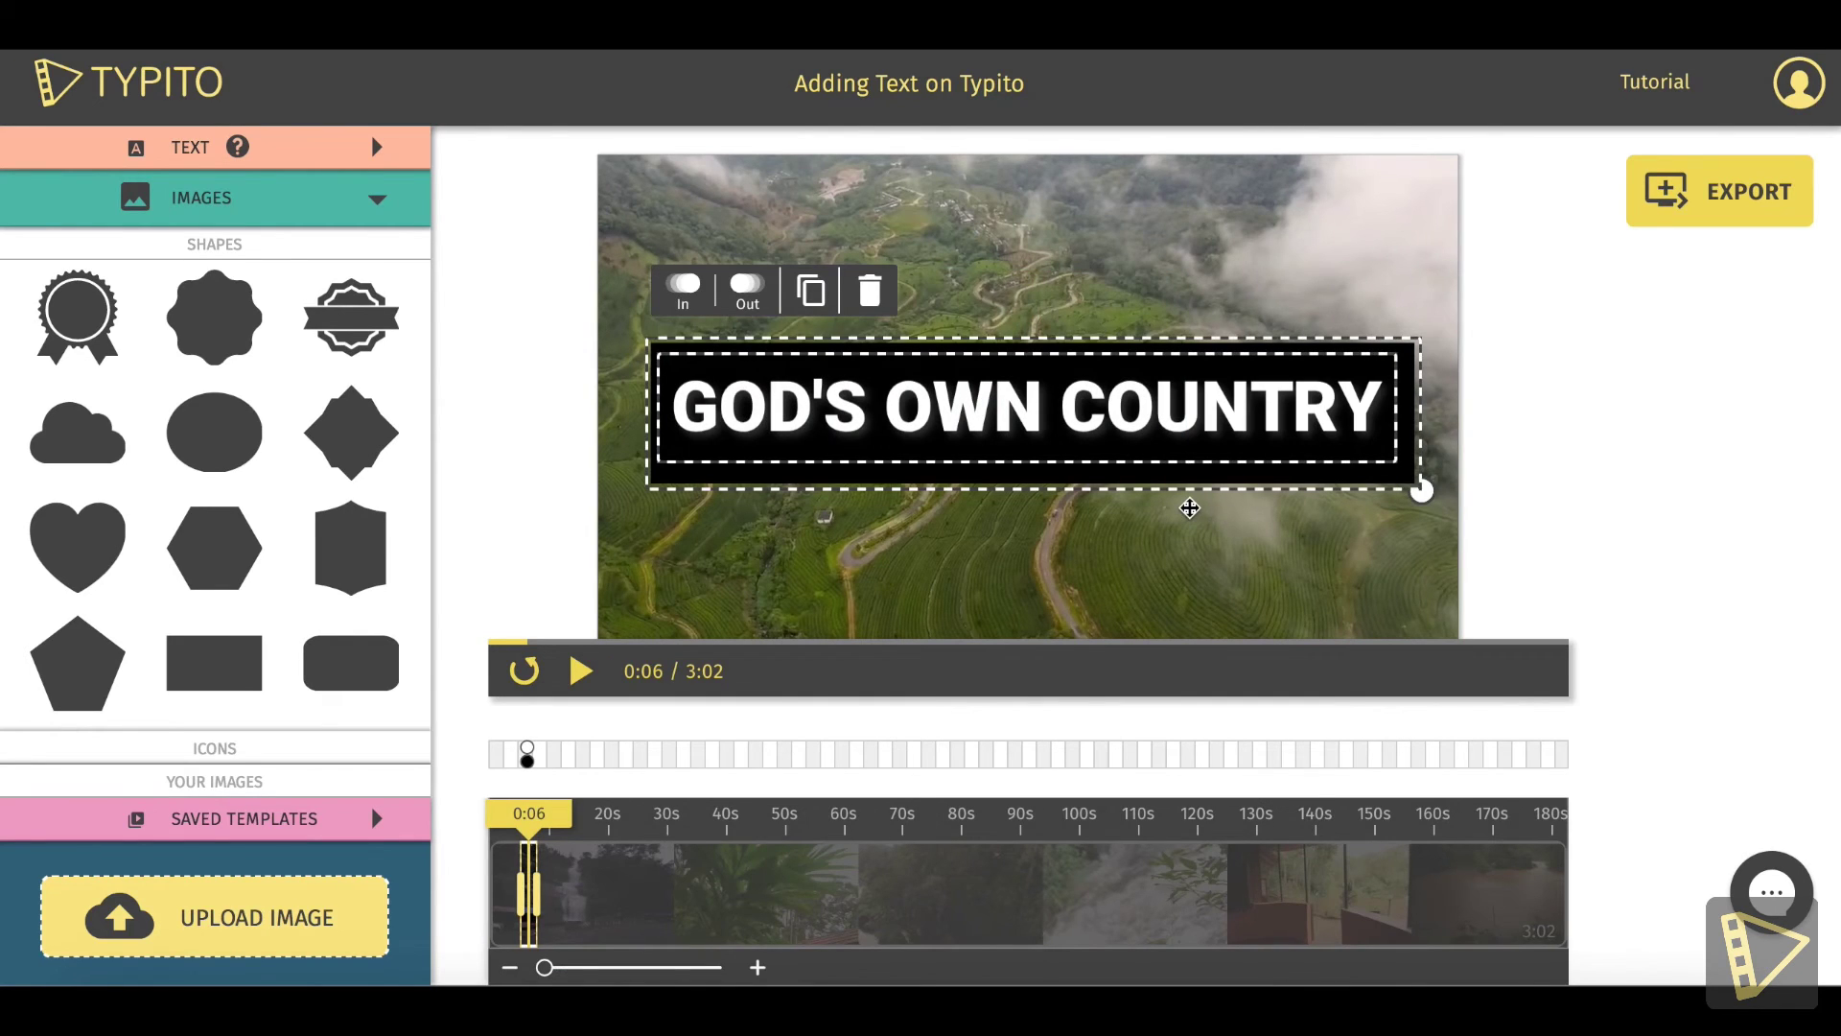
left_click(811, 297)
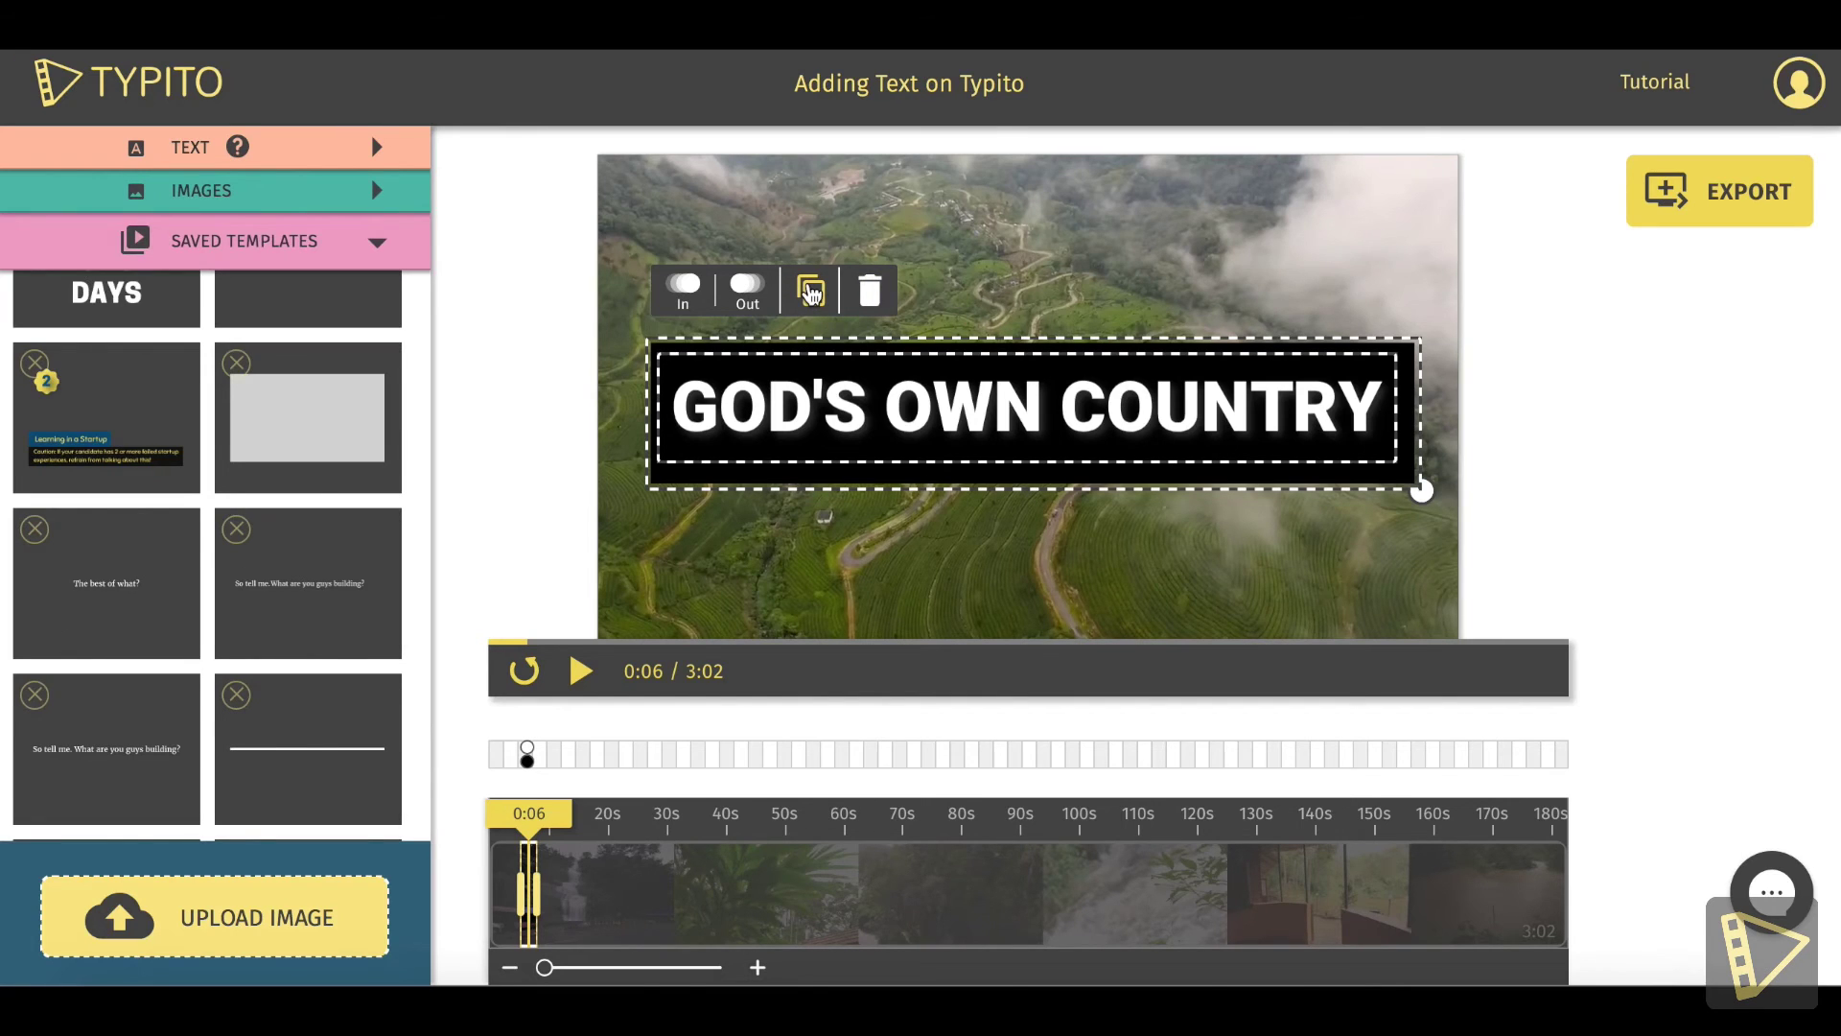
- Insert the saved "GOD'S OWN COUNTRY" template into the video and move the copy above the original title
scroll(296, 624, "down", 6)
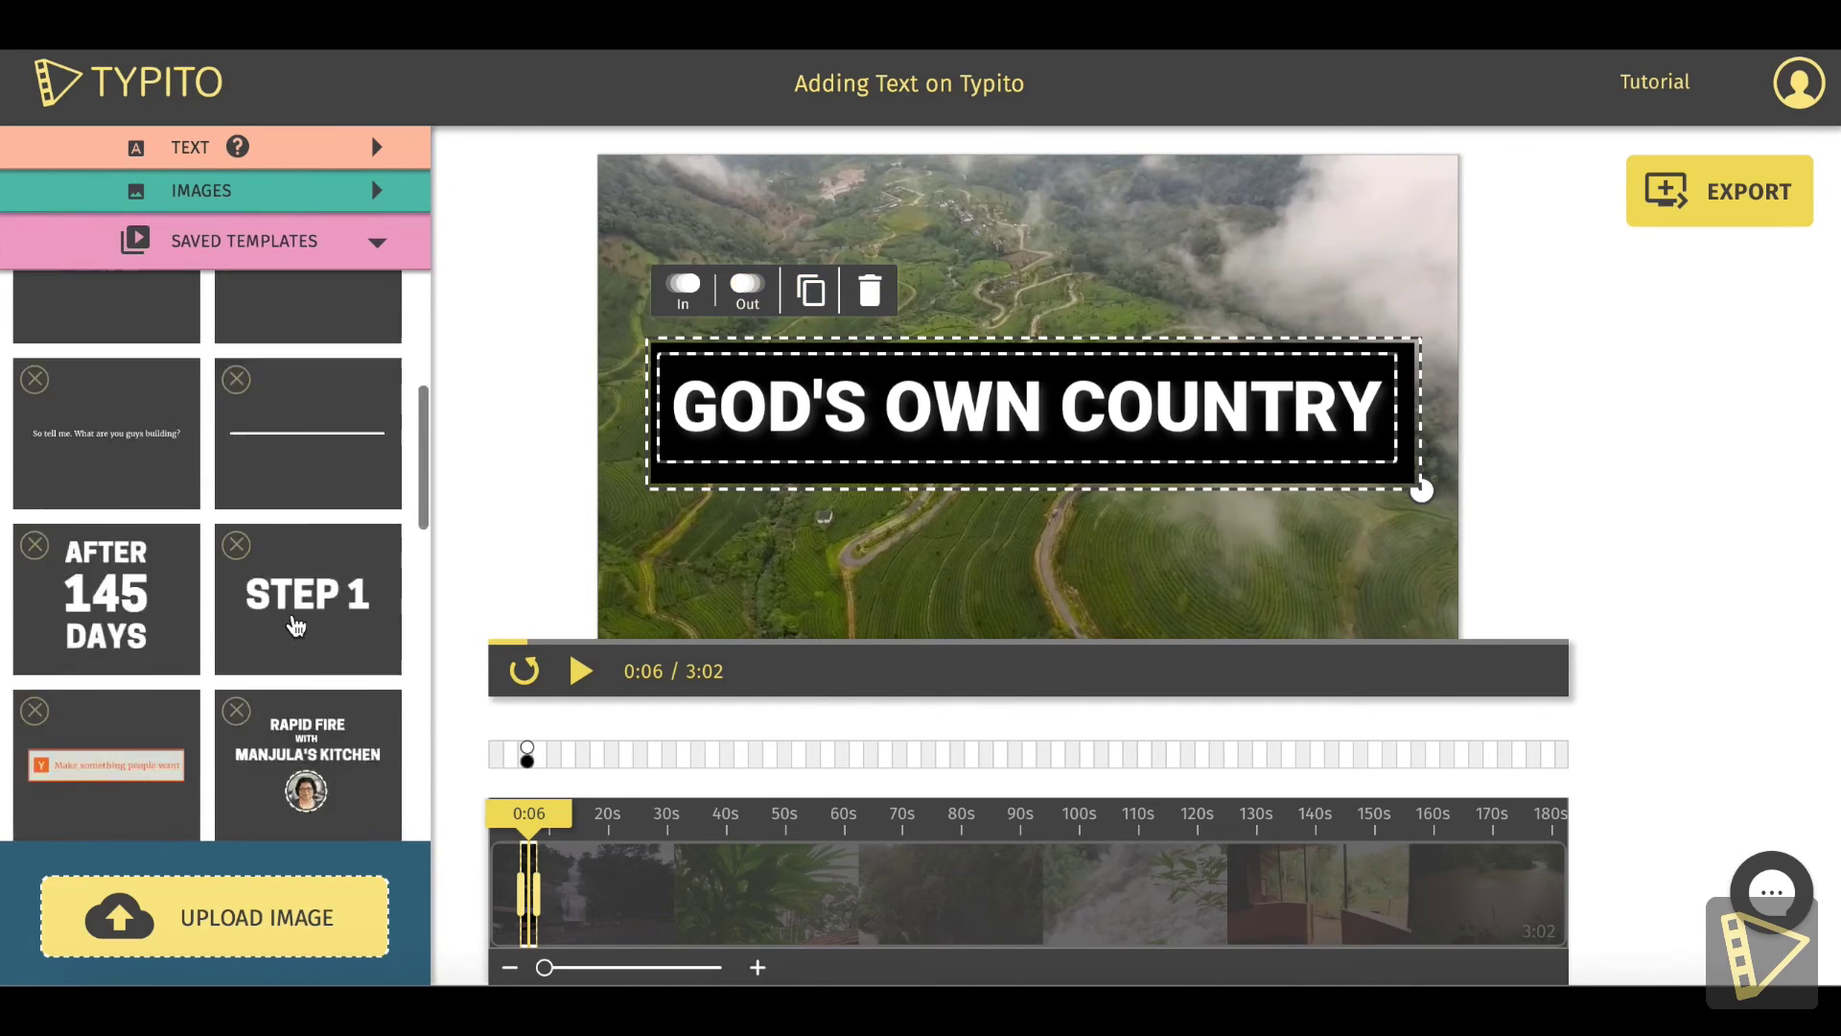
scroll(296, 624, "down", 5)
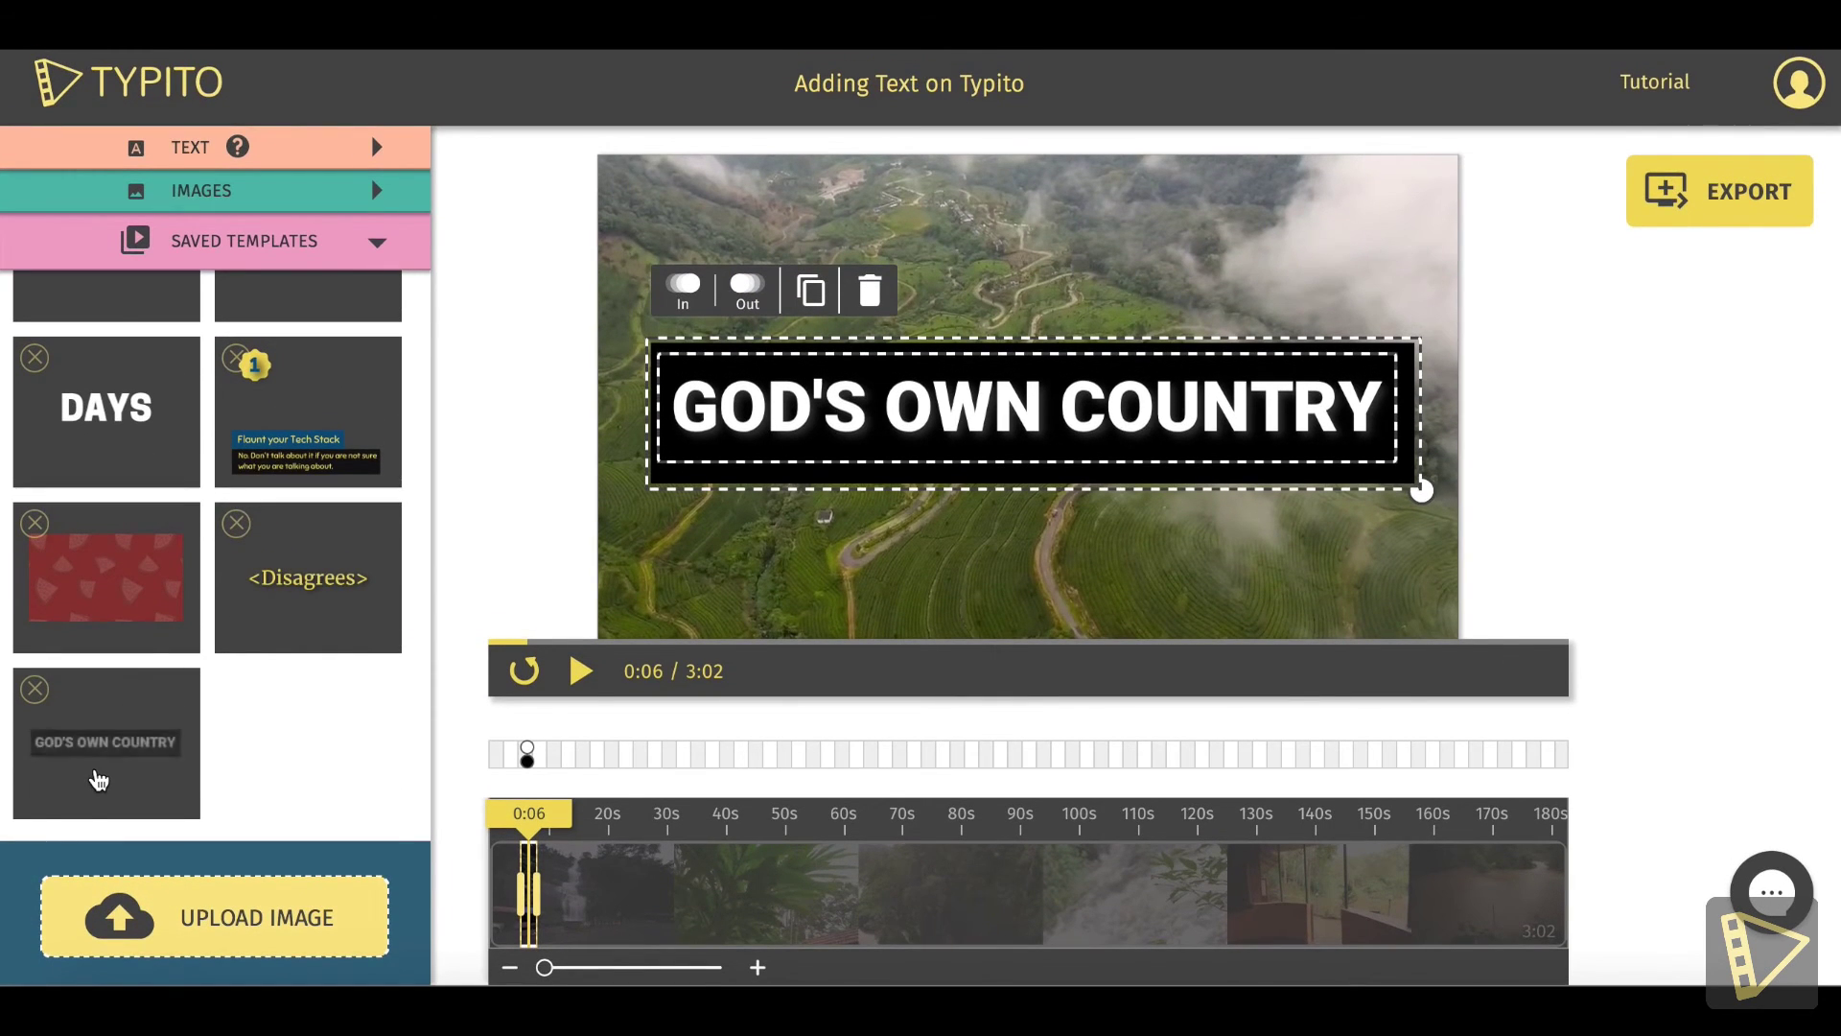
left_click(98, 779)
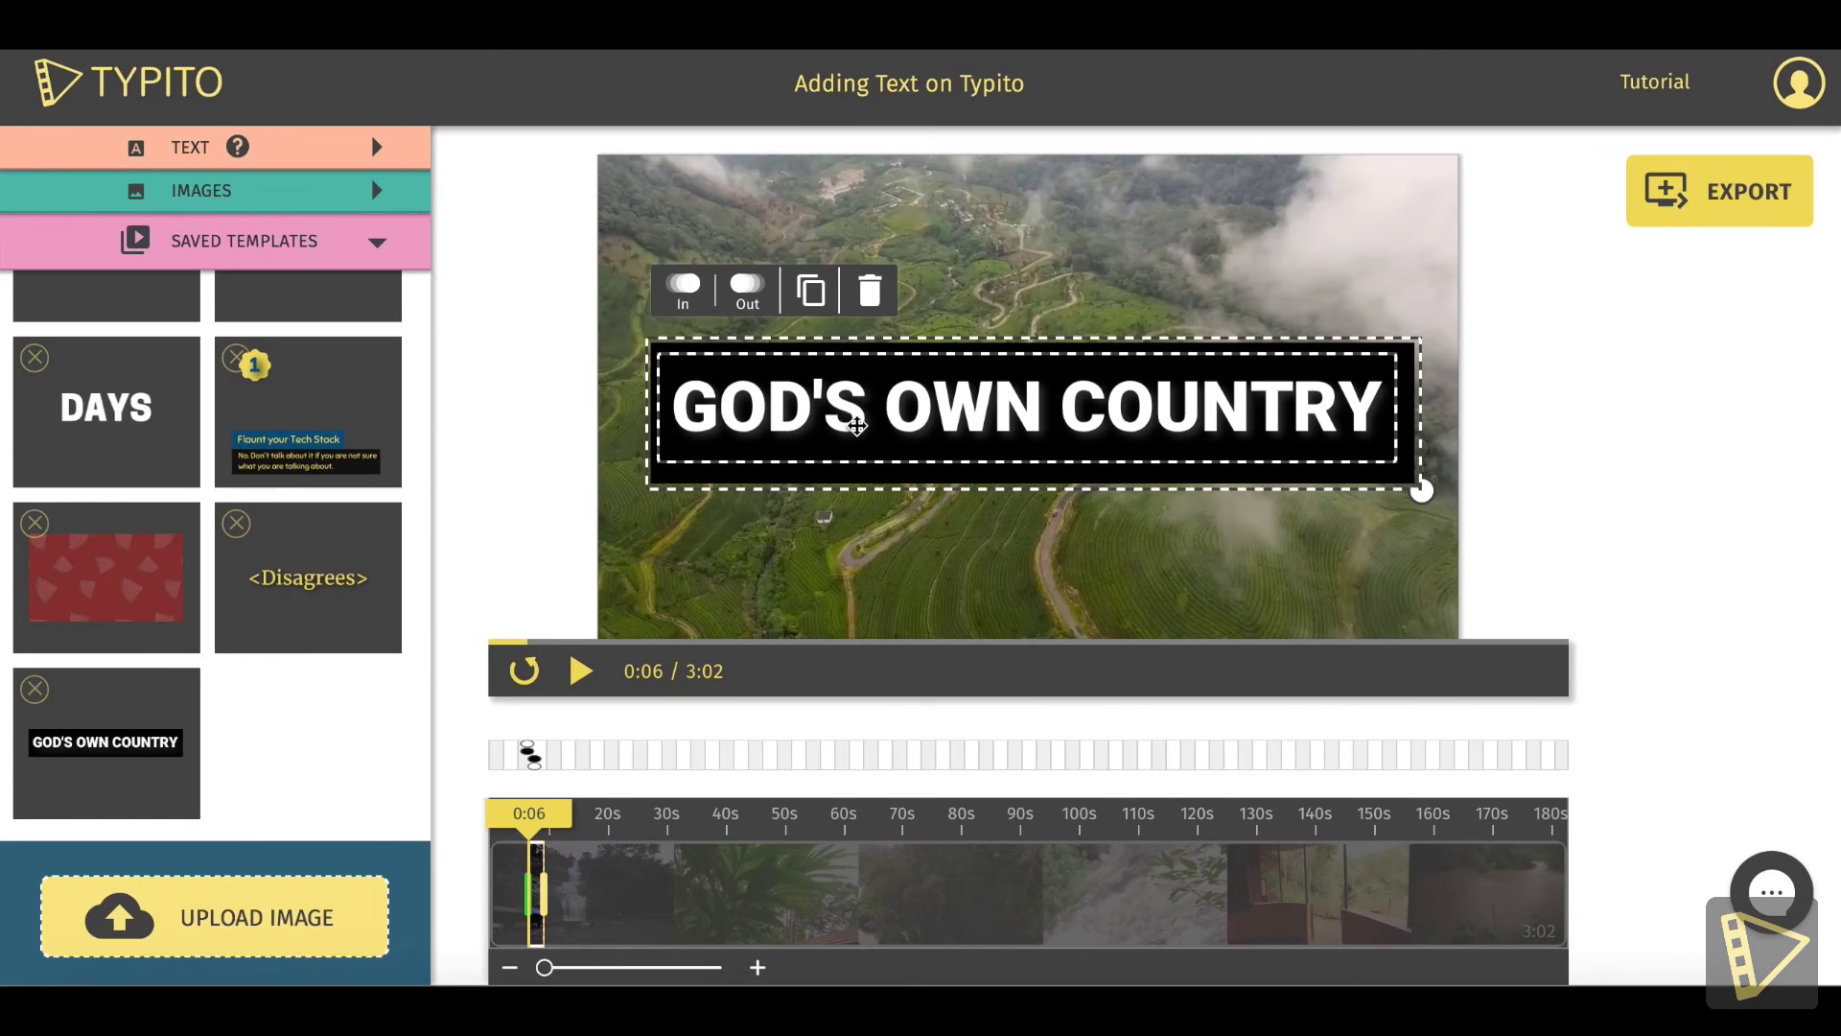
left_click_drag(856, 424, 873, 254)
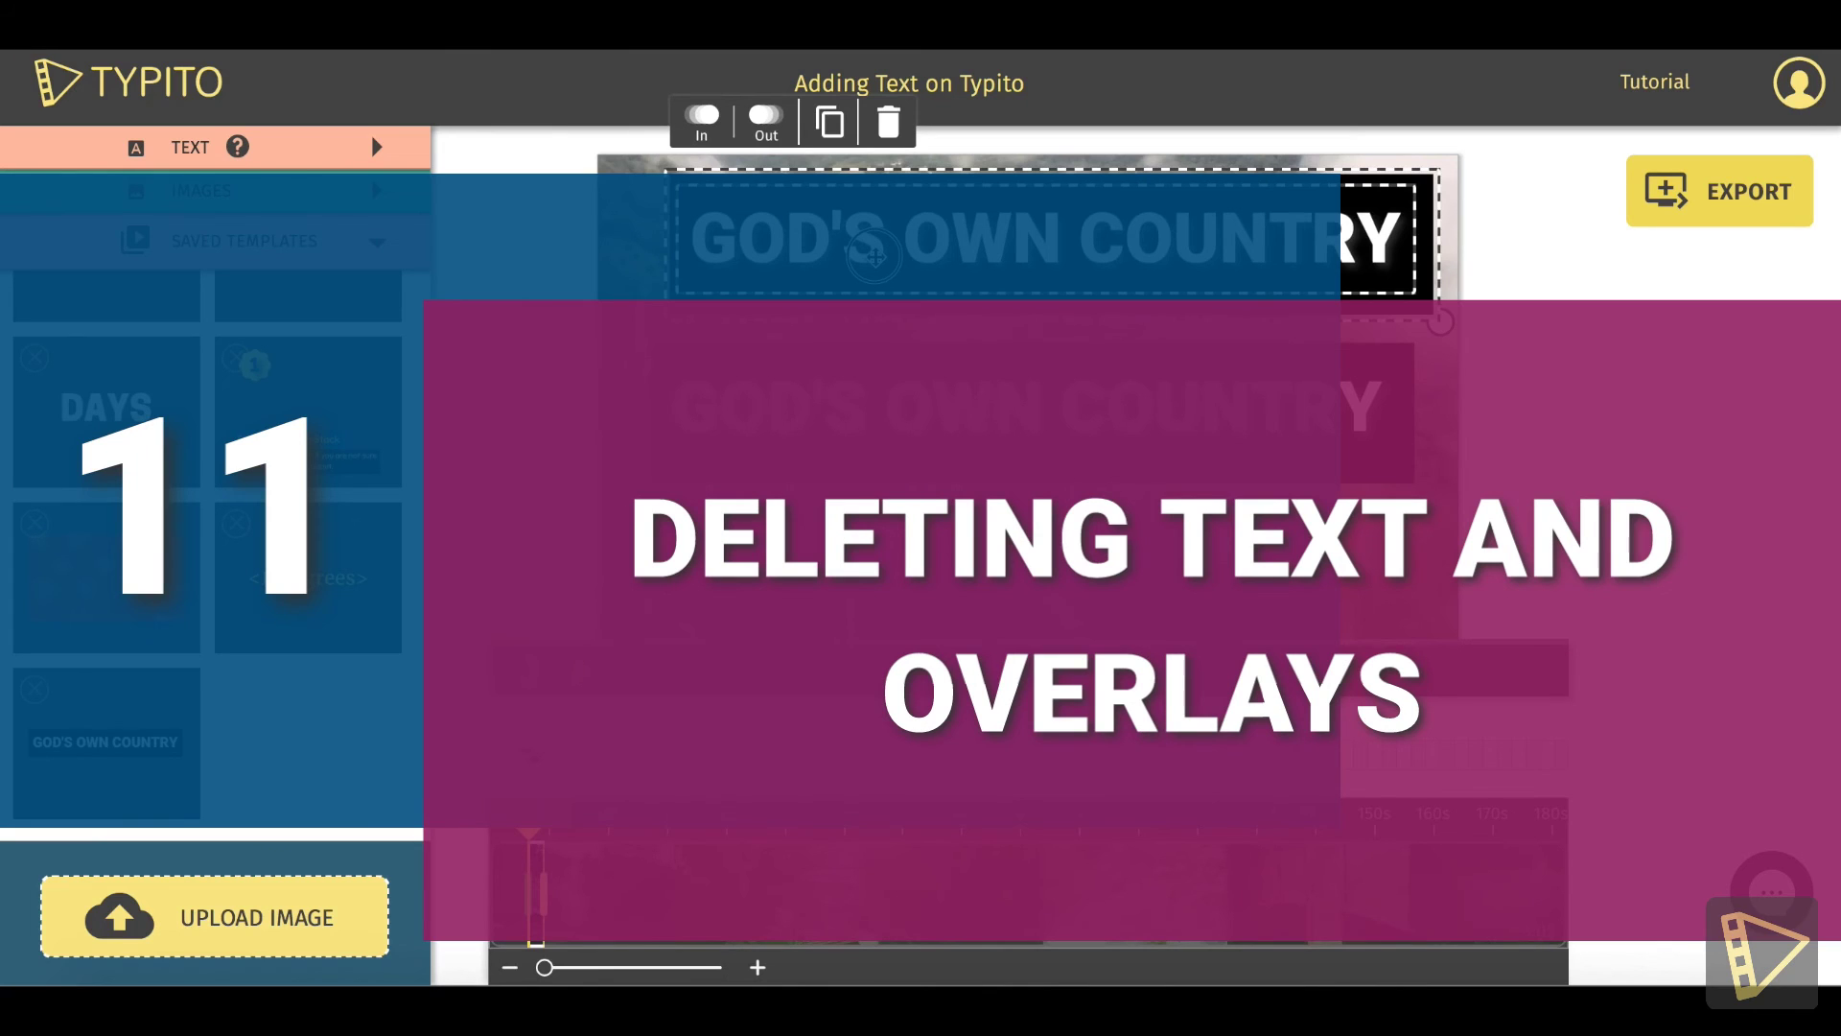
left_click_drag(873, 254, 850, 255)
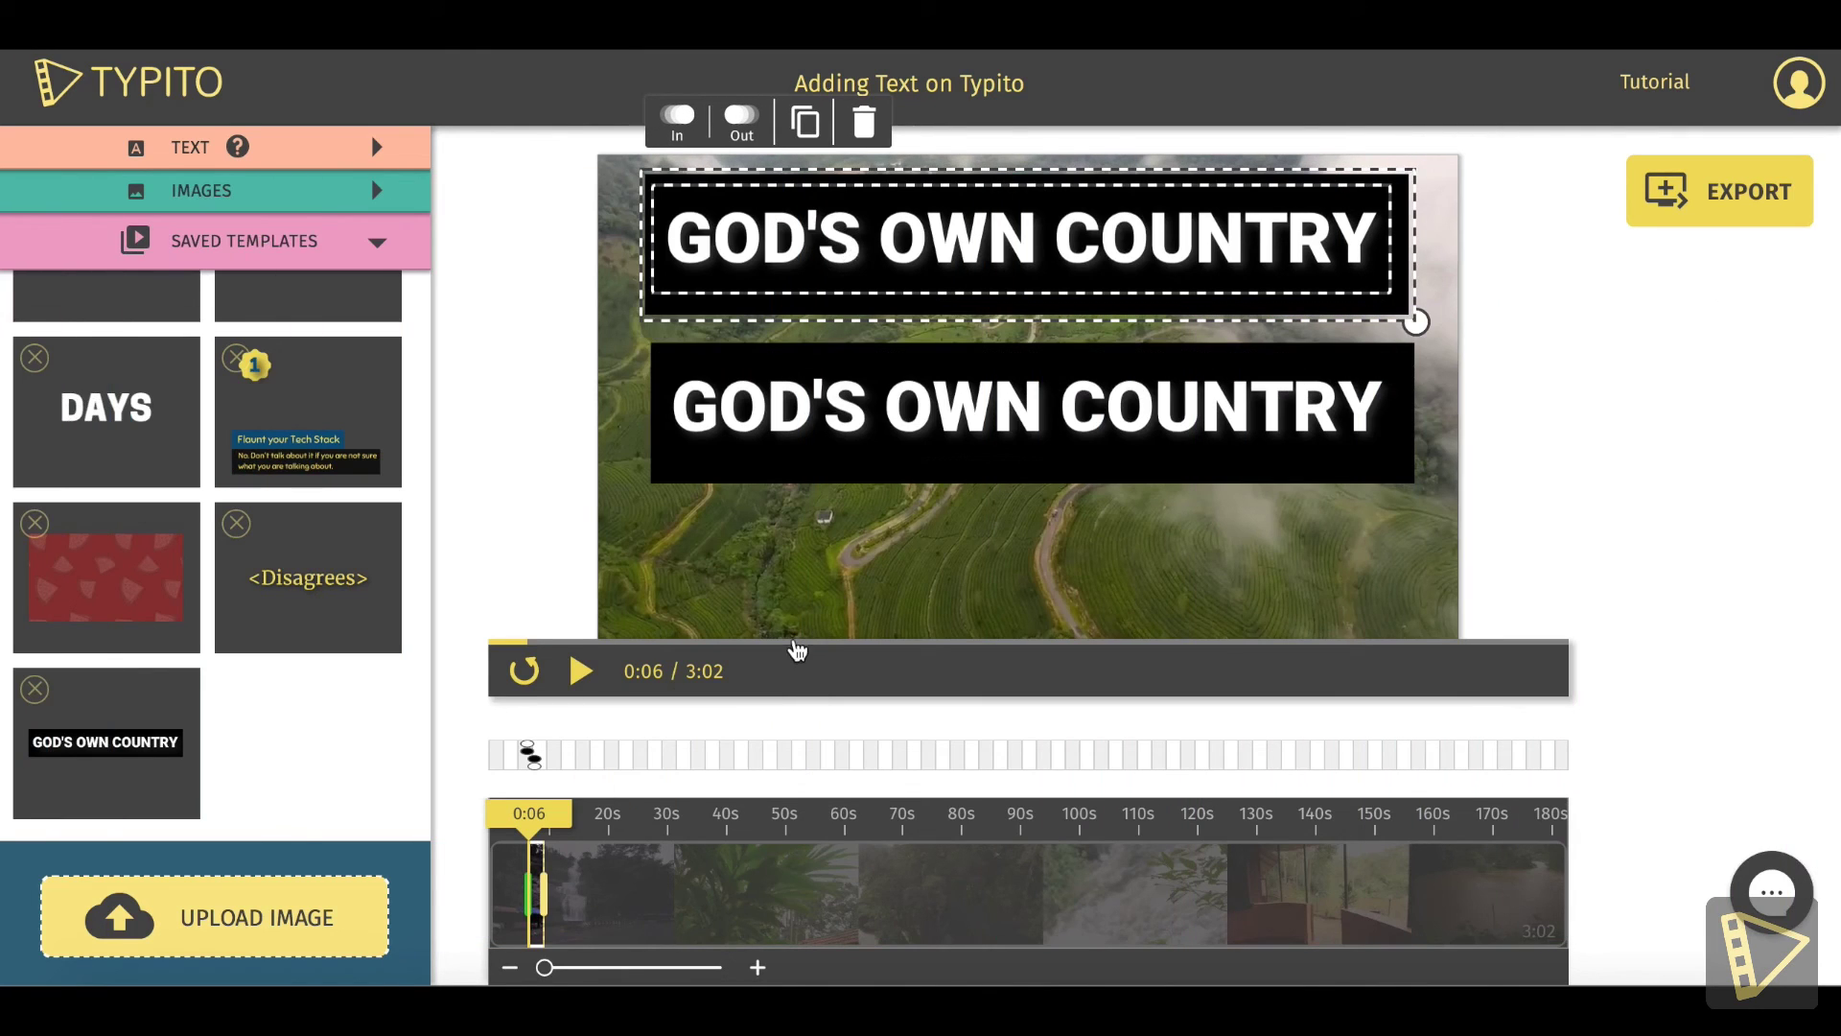
- Select the upper copy of the title together with its rectangle and delete both
left_click(784, 609)
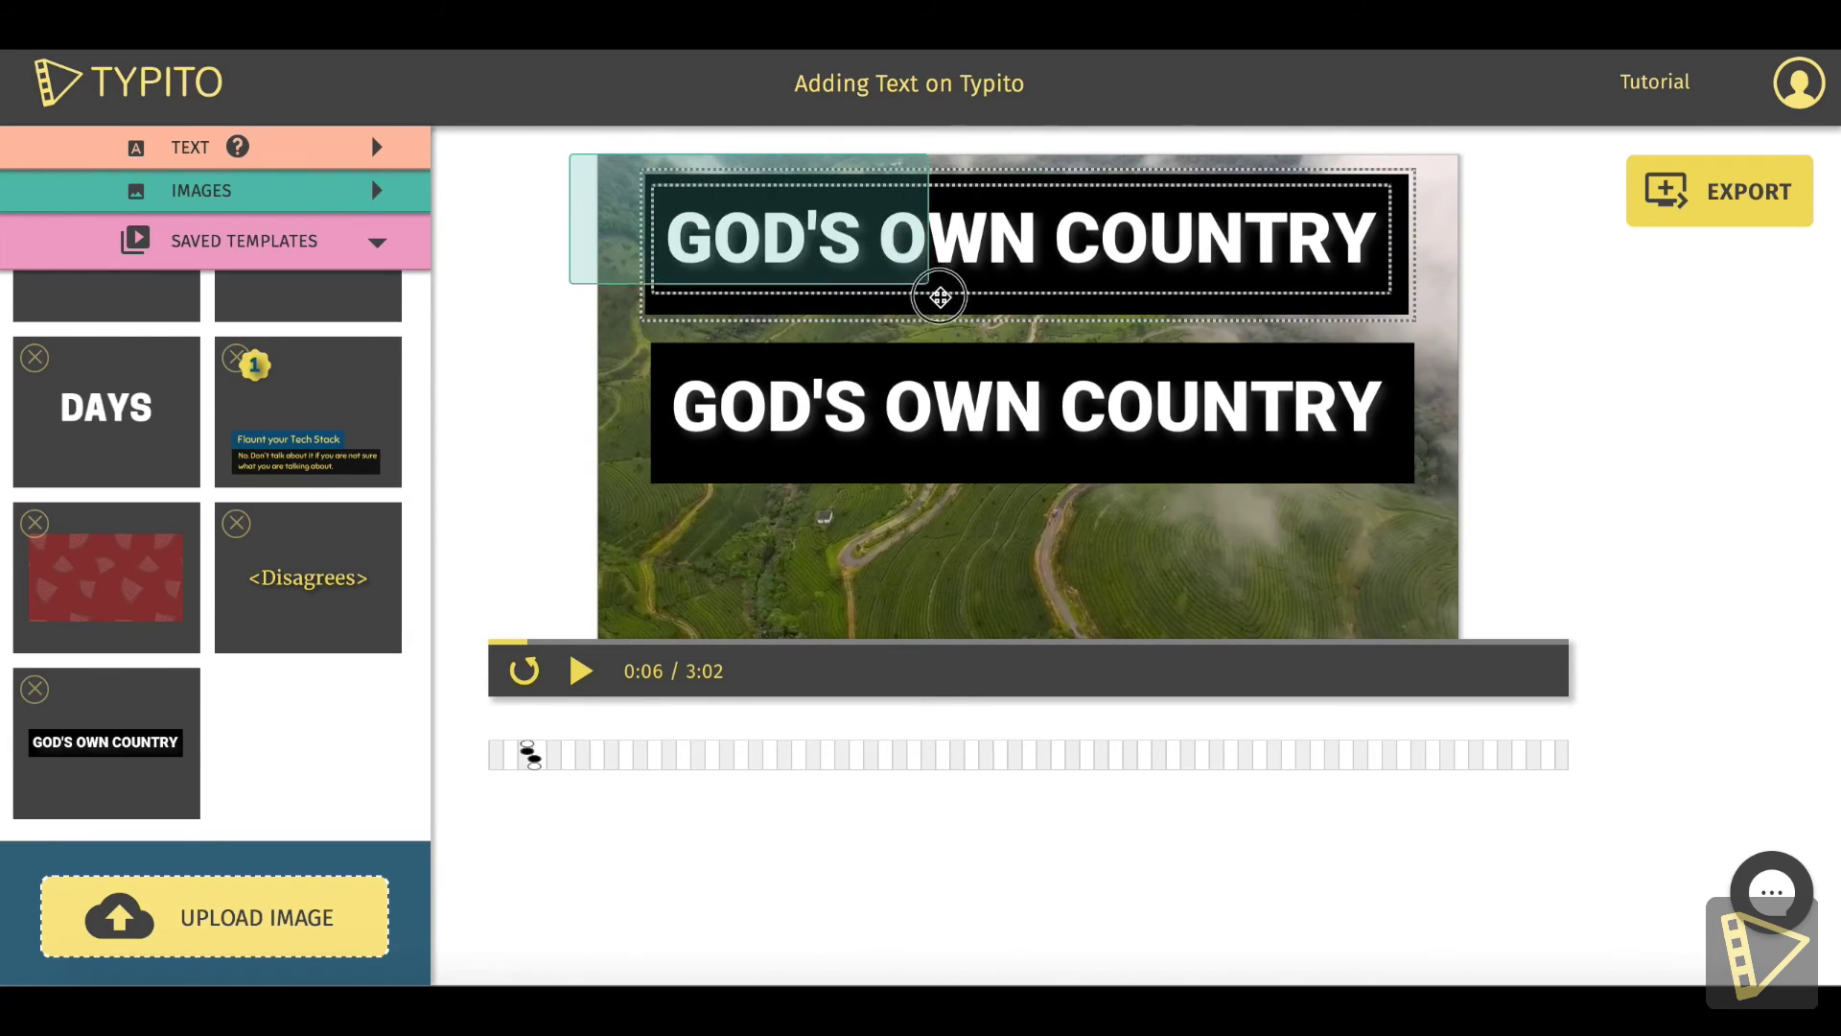
left_click(944, 297)
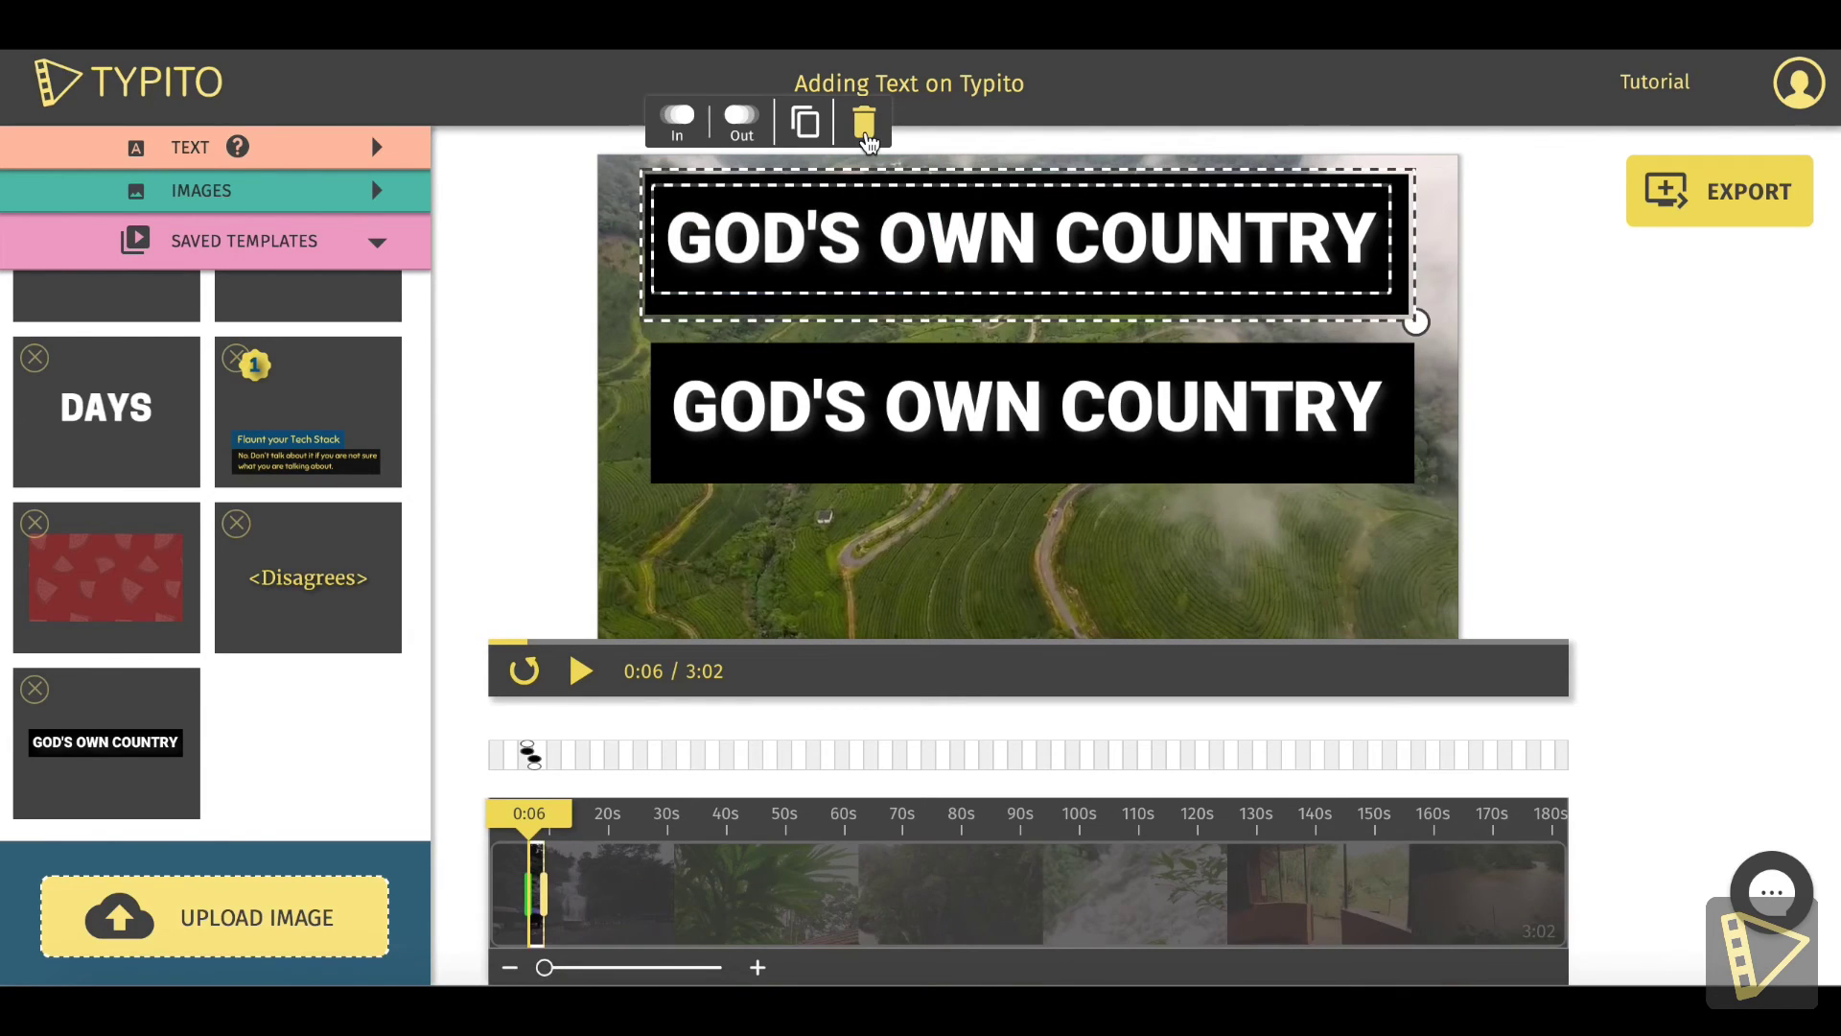
left_click(864, 129)
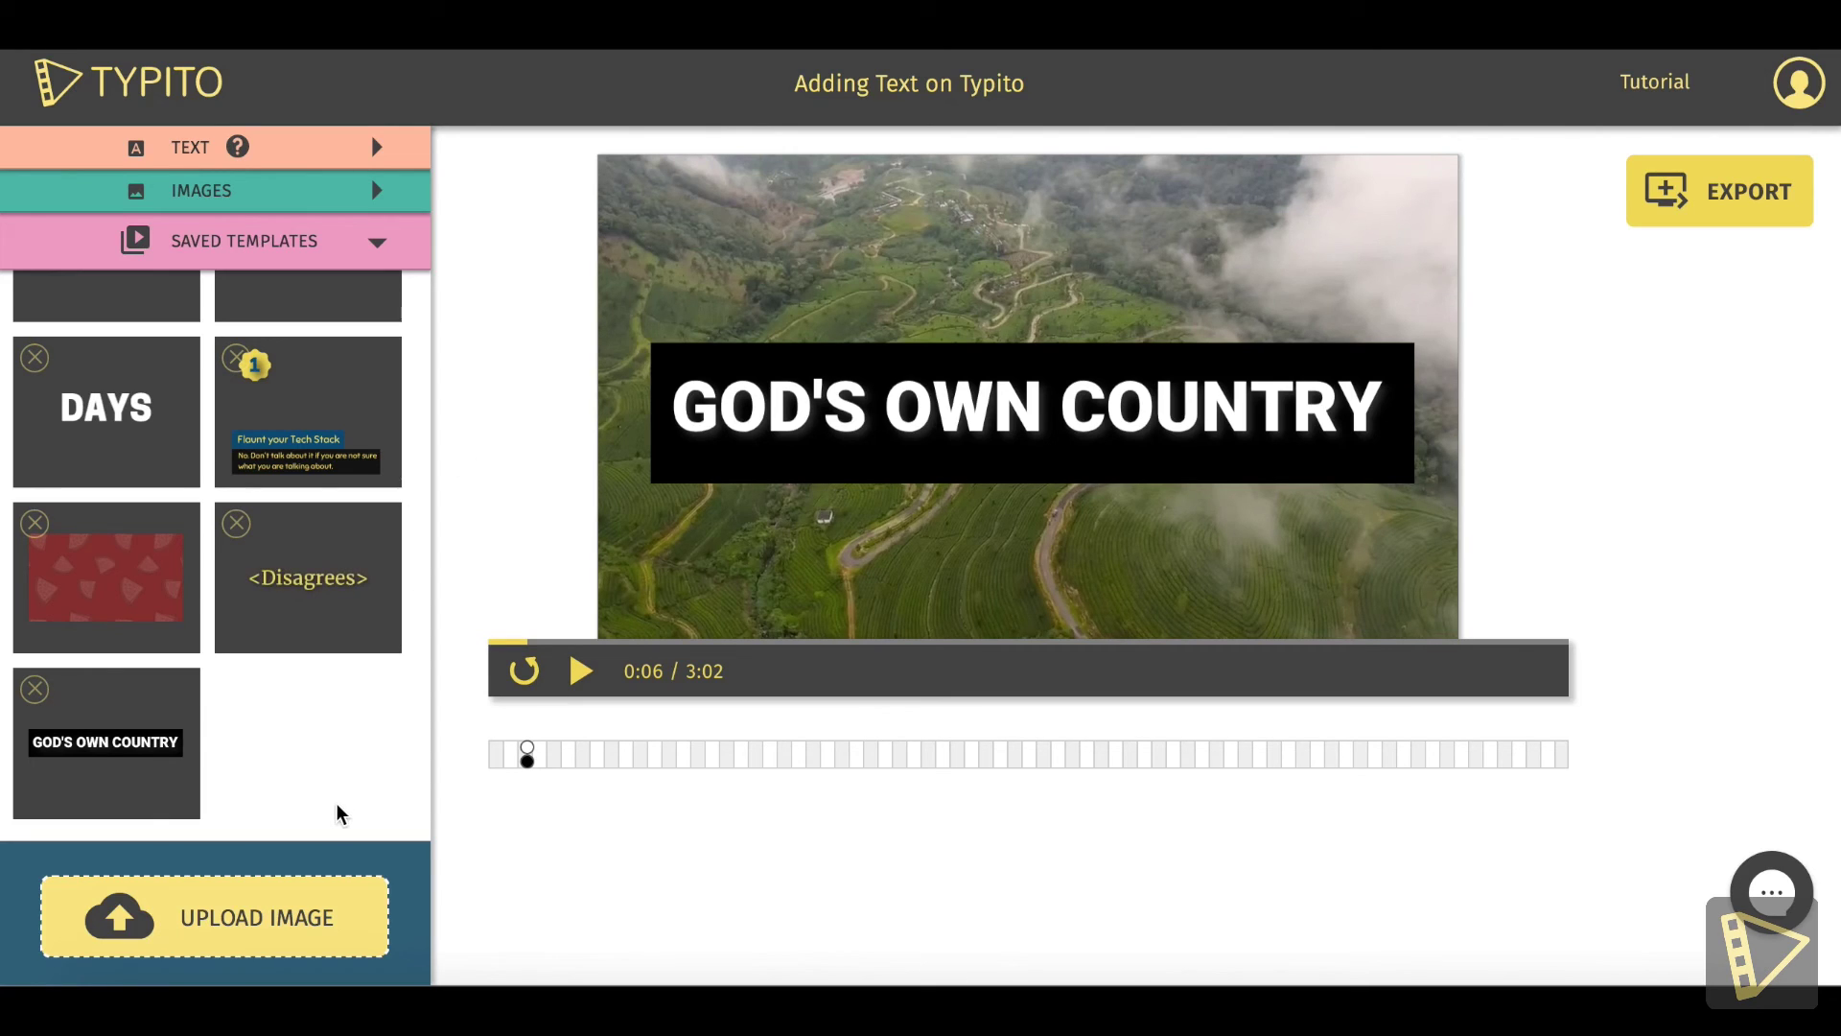
left_click(319, 923)
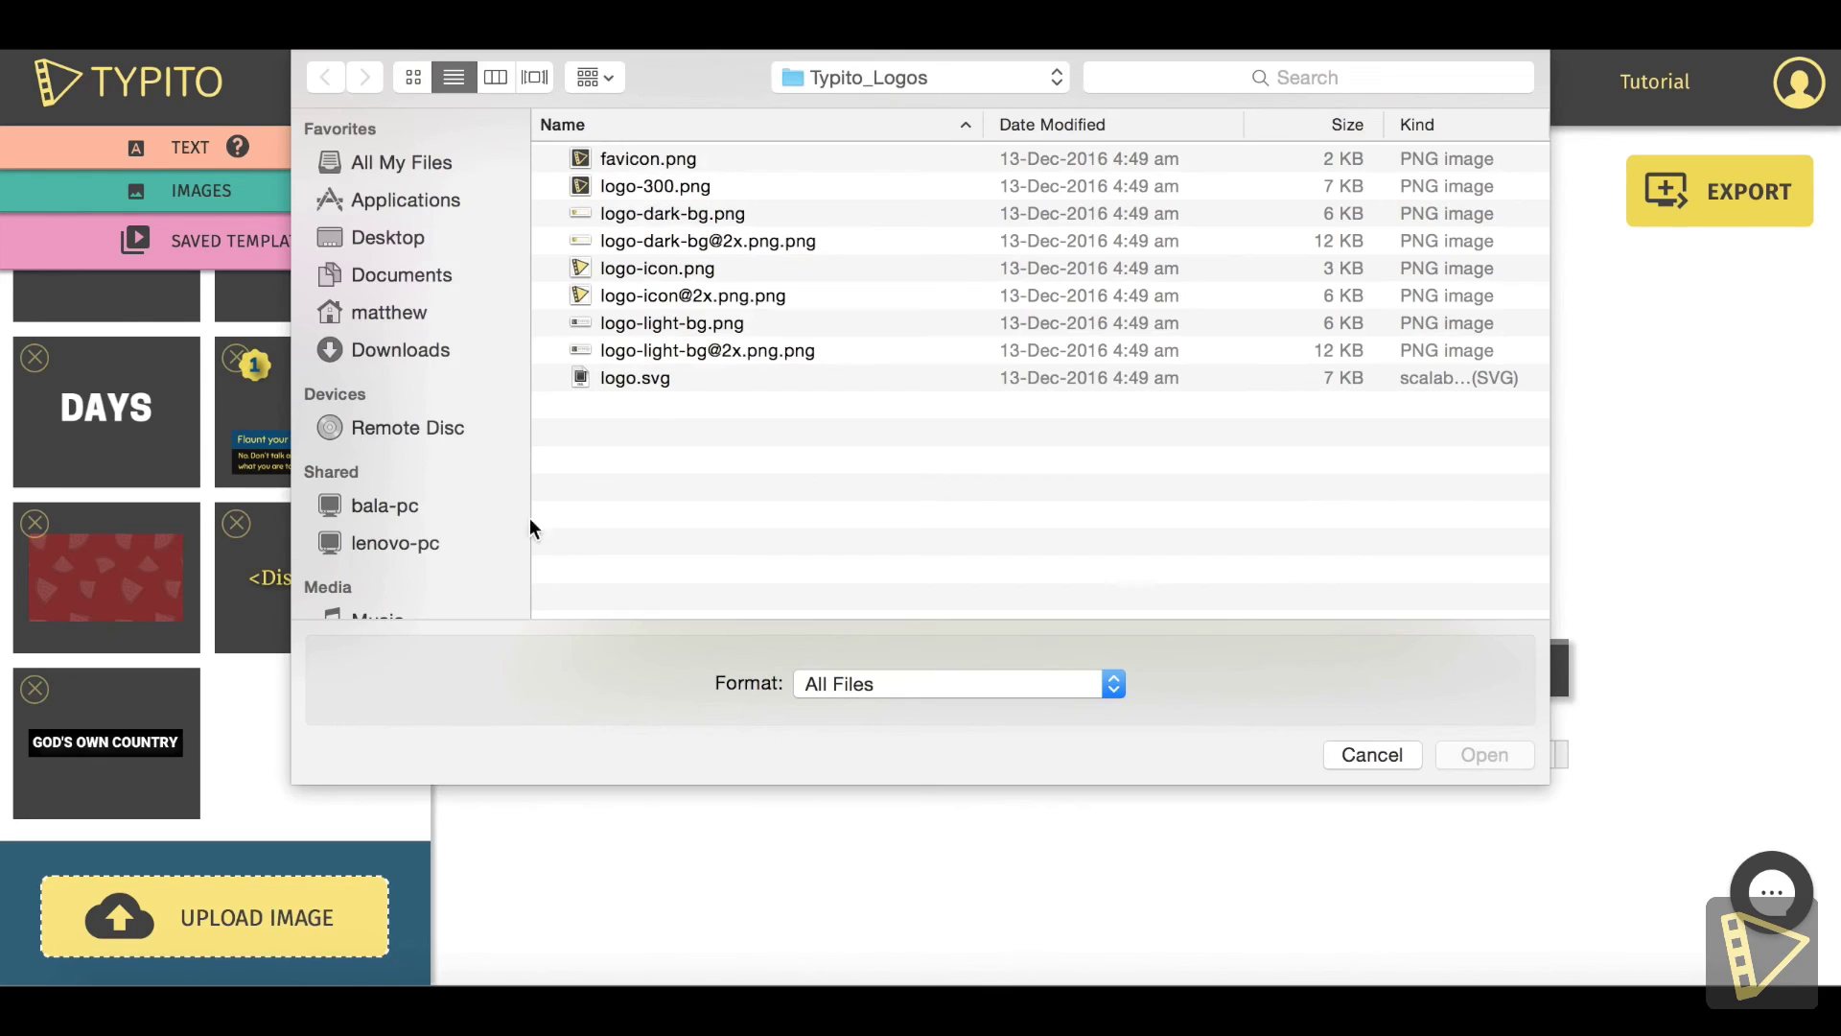
left_click(750, 295)
left_click(1478, 755)
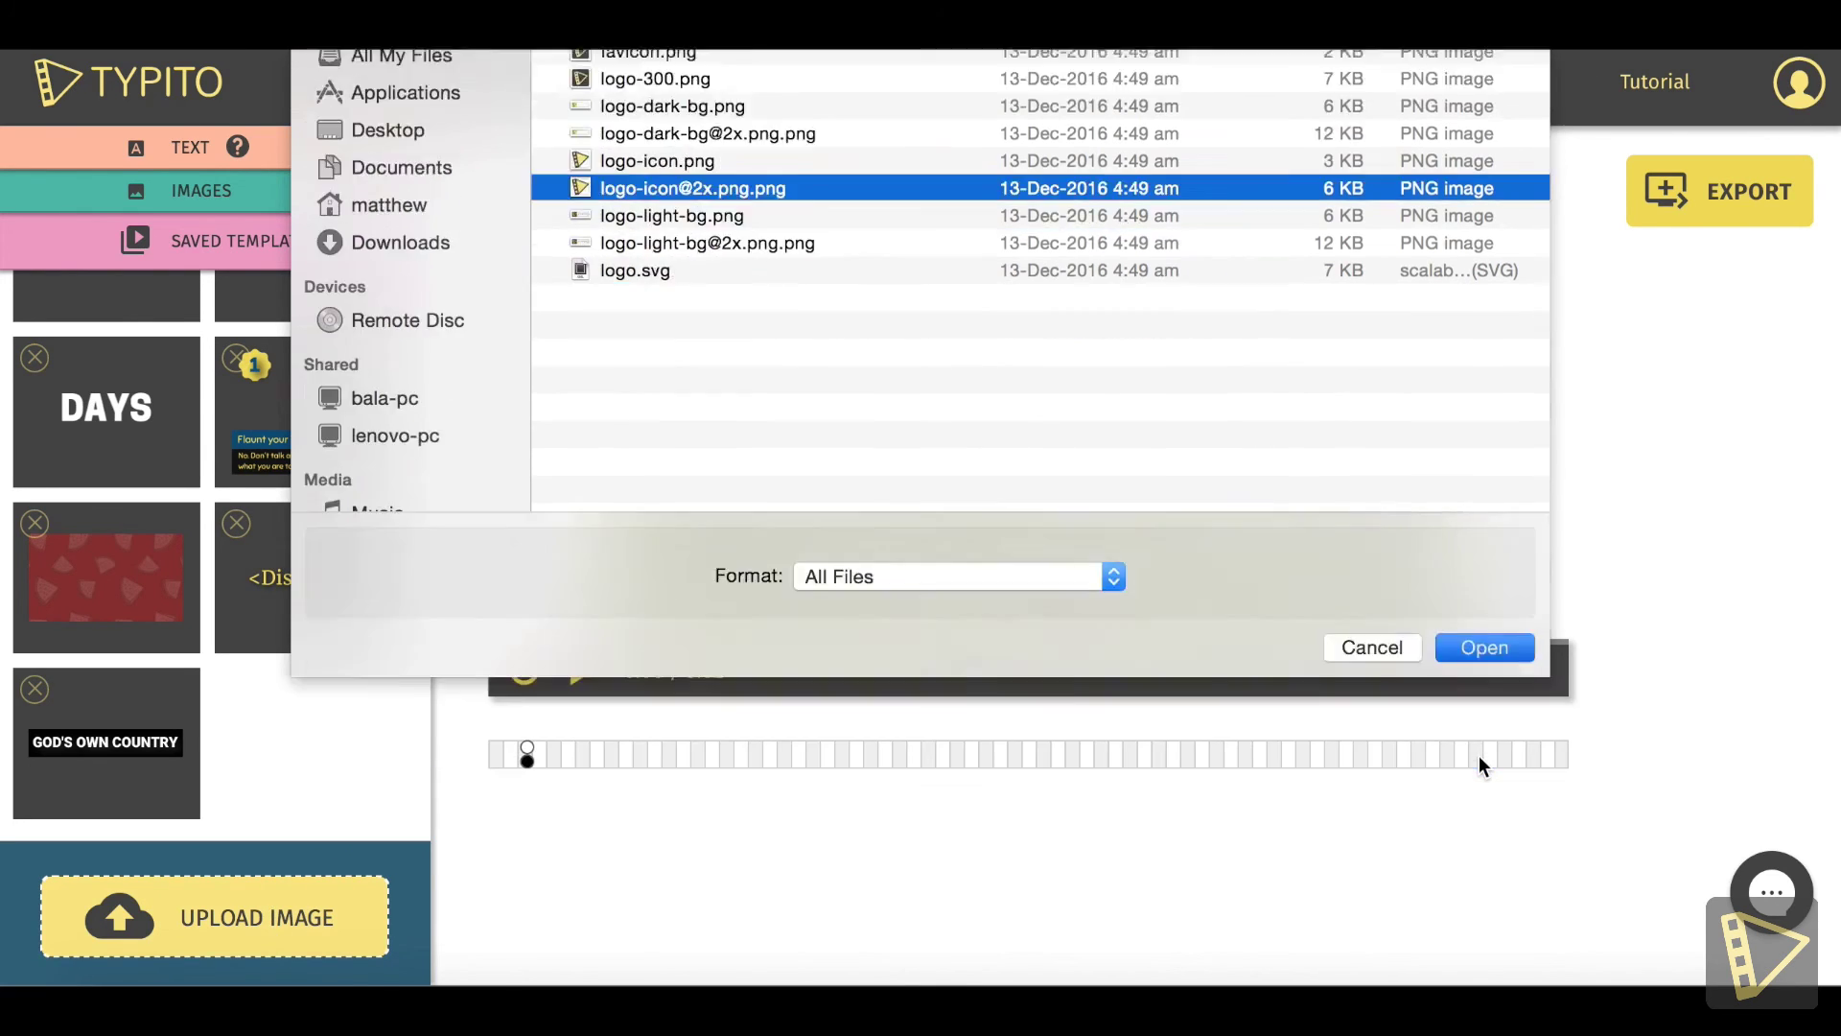
- Add the uploaded Typito logo to the video, shrink it and place it in the frame's upper-right corner
left_click(294, 195)
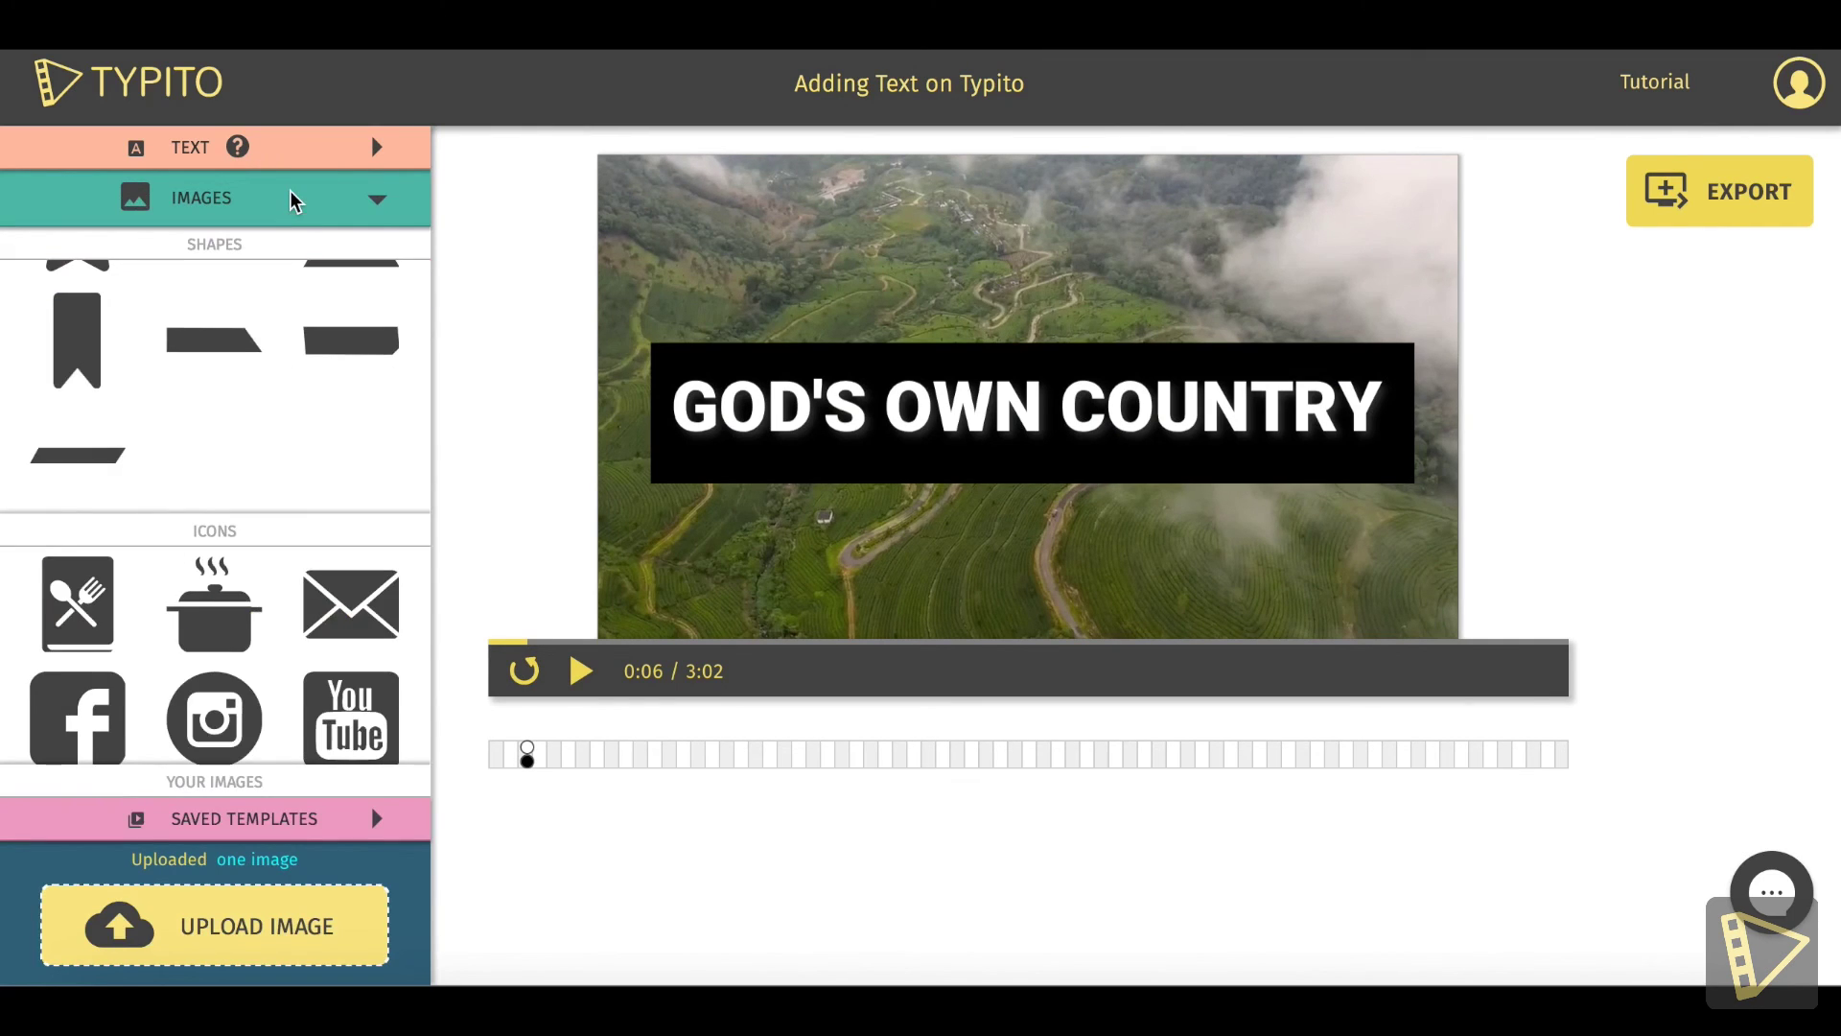
left_click(240, 785)
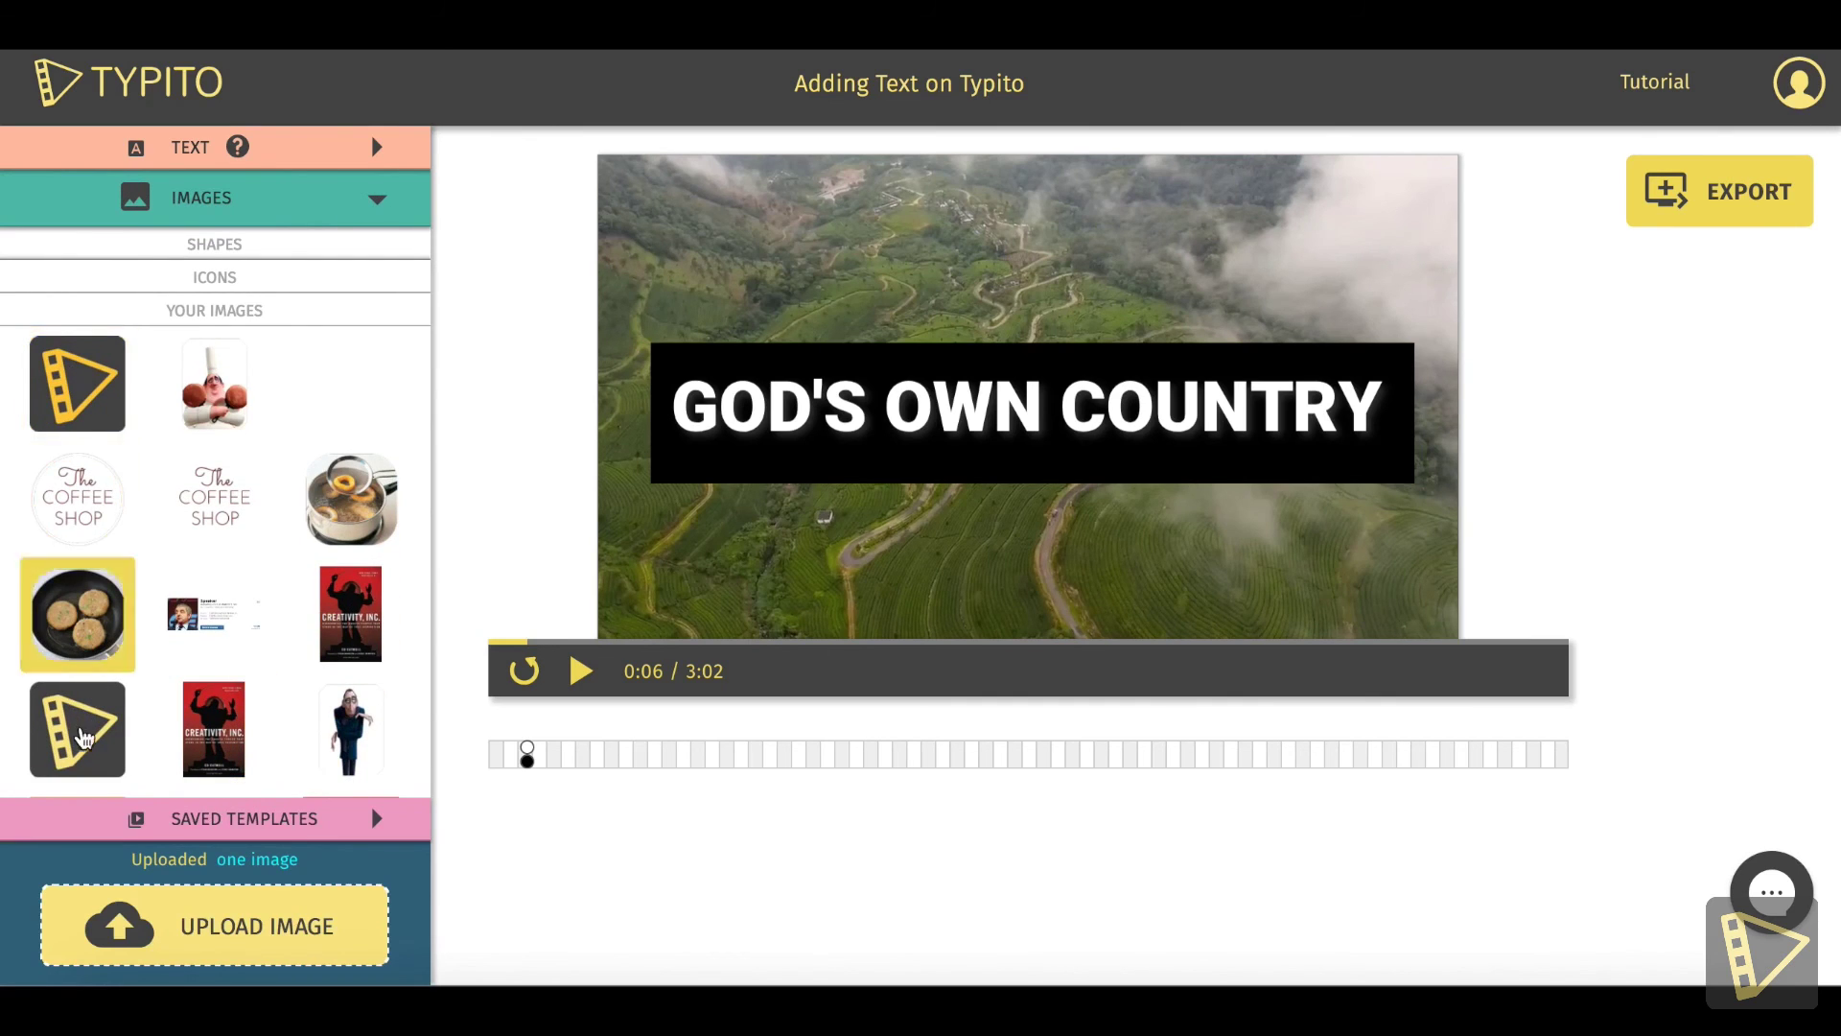
left_click(266, 866)
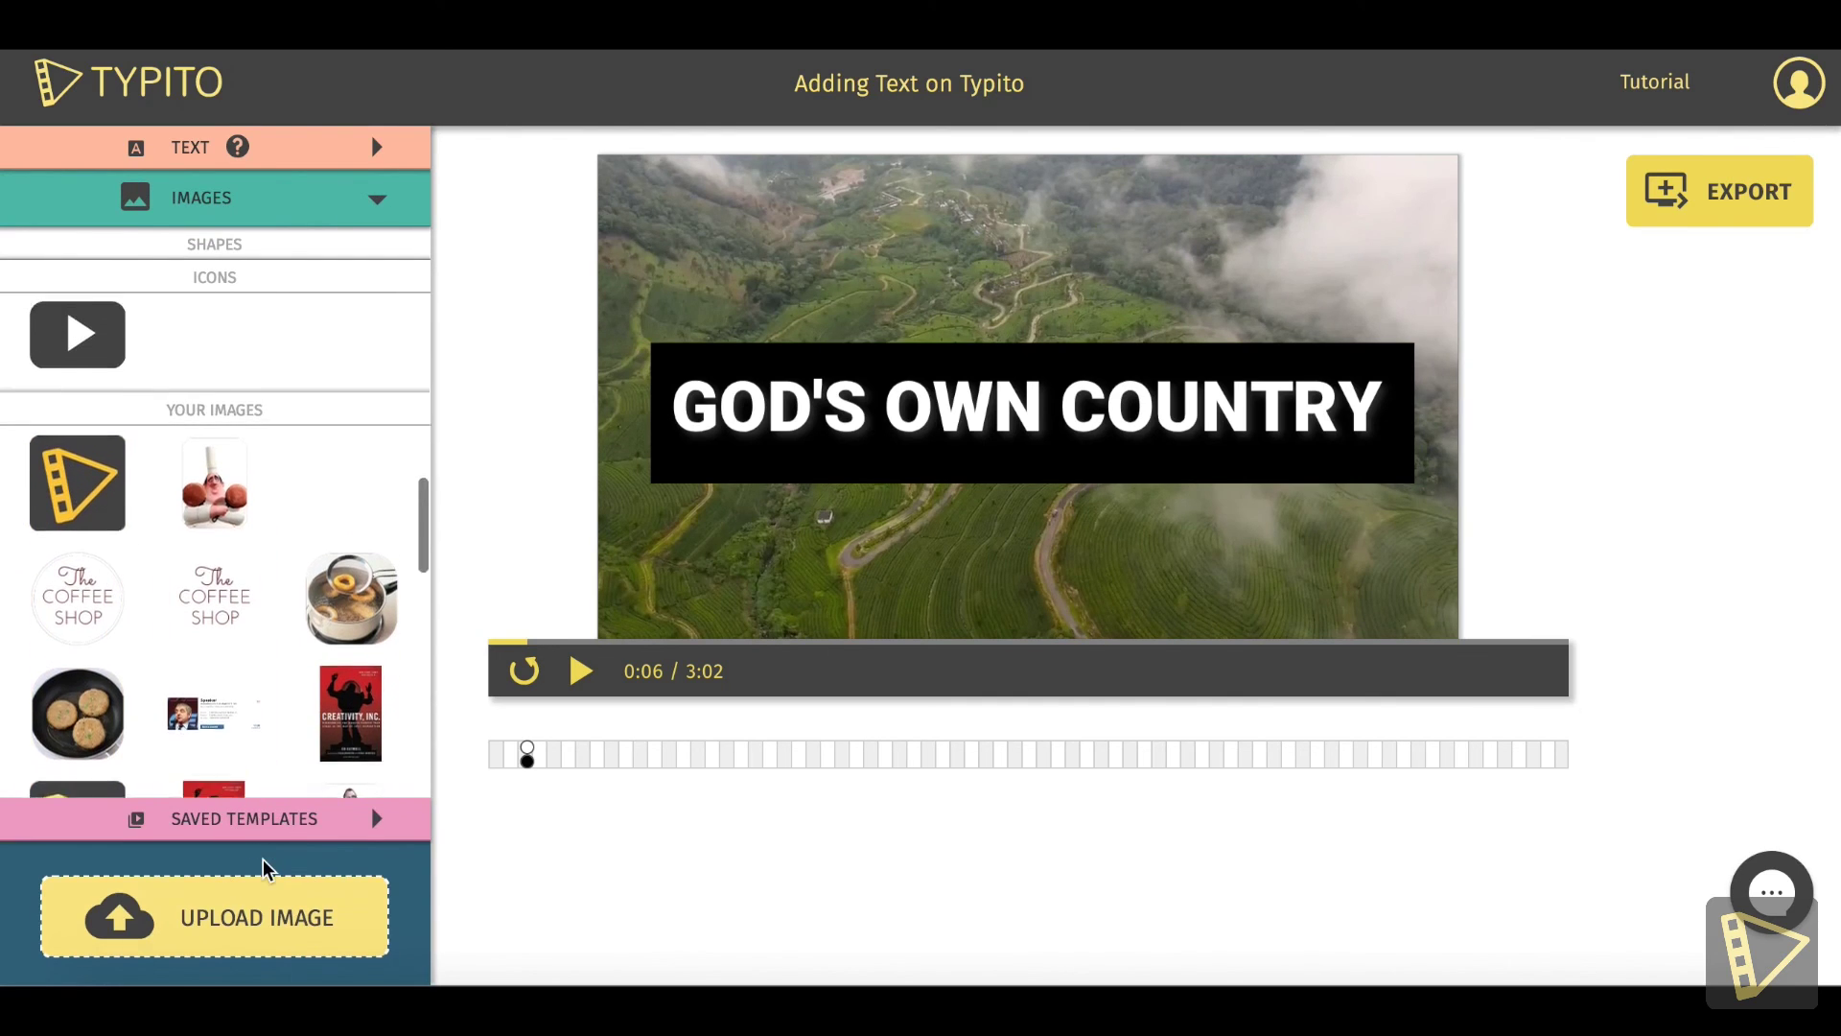
left_click(103, 534)
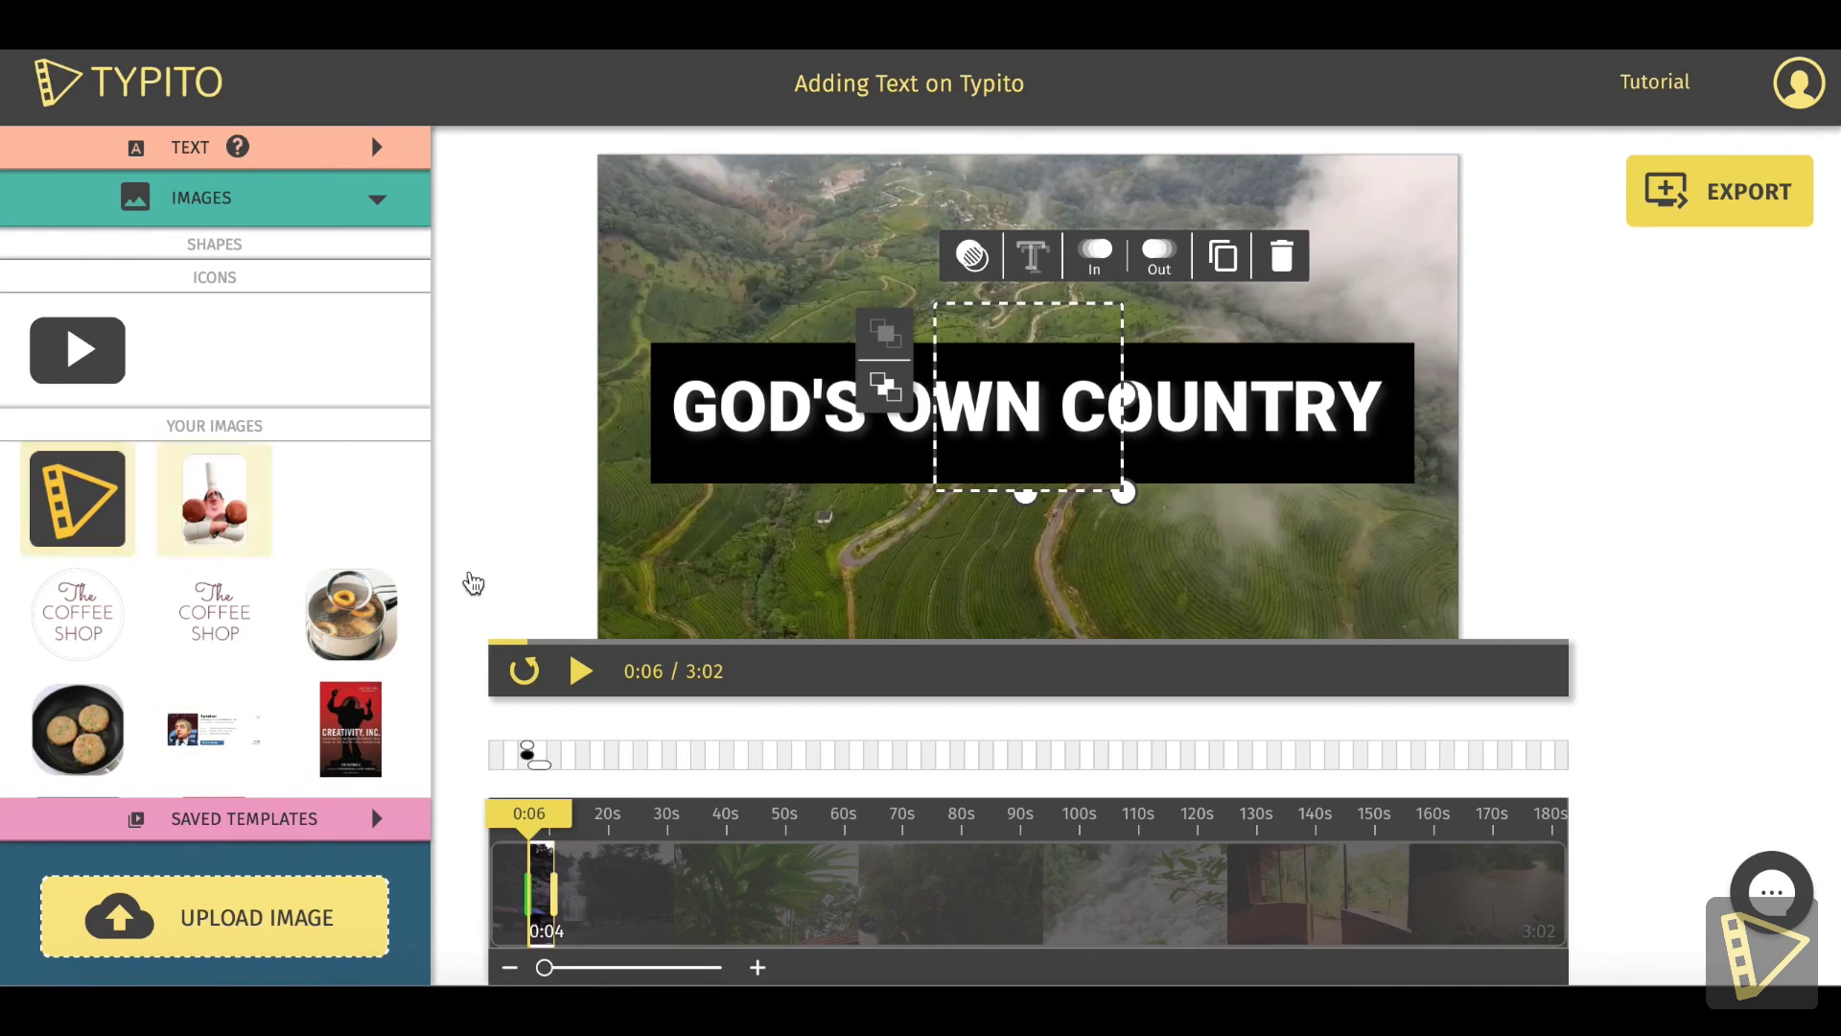
left_click_drag(1123, 492, 1434, 197)
- Extend the logo's timing on the timeline so it spans the entire video, from start to end
left_click(515, 889)
left_click_drag(515, 889, 962, 896)
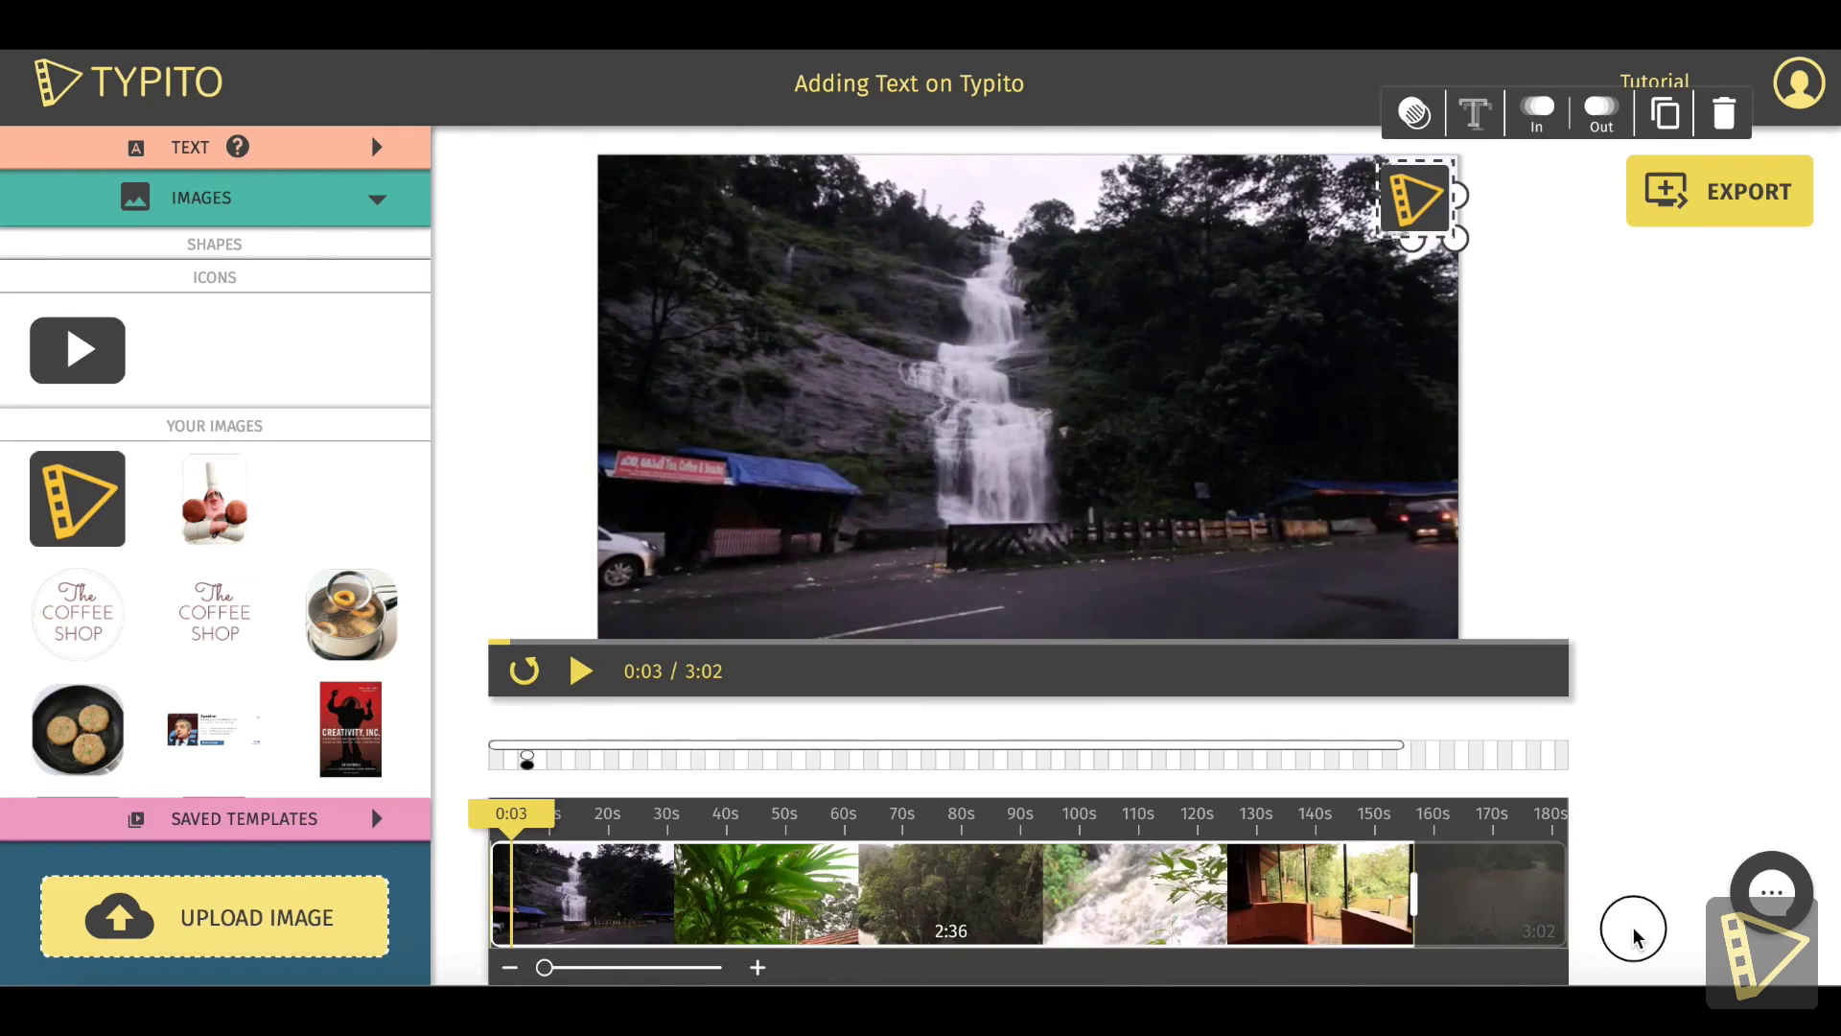
left_click(952, 412)
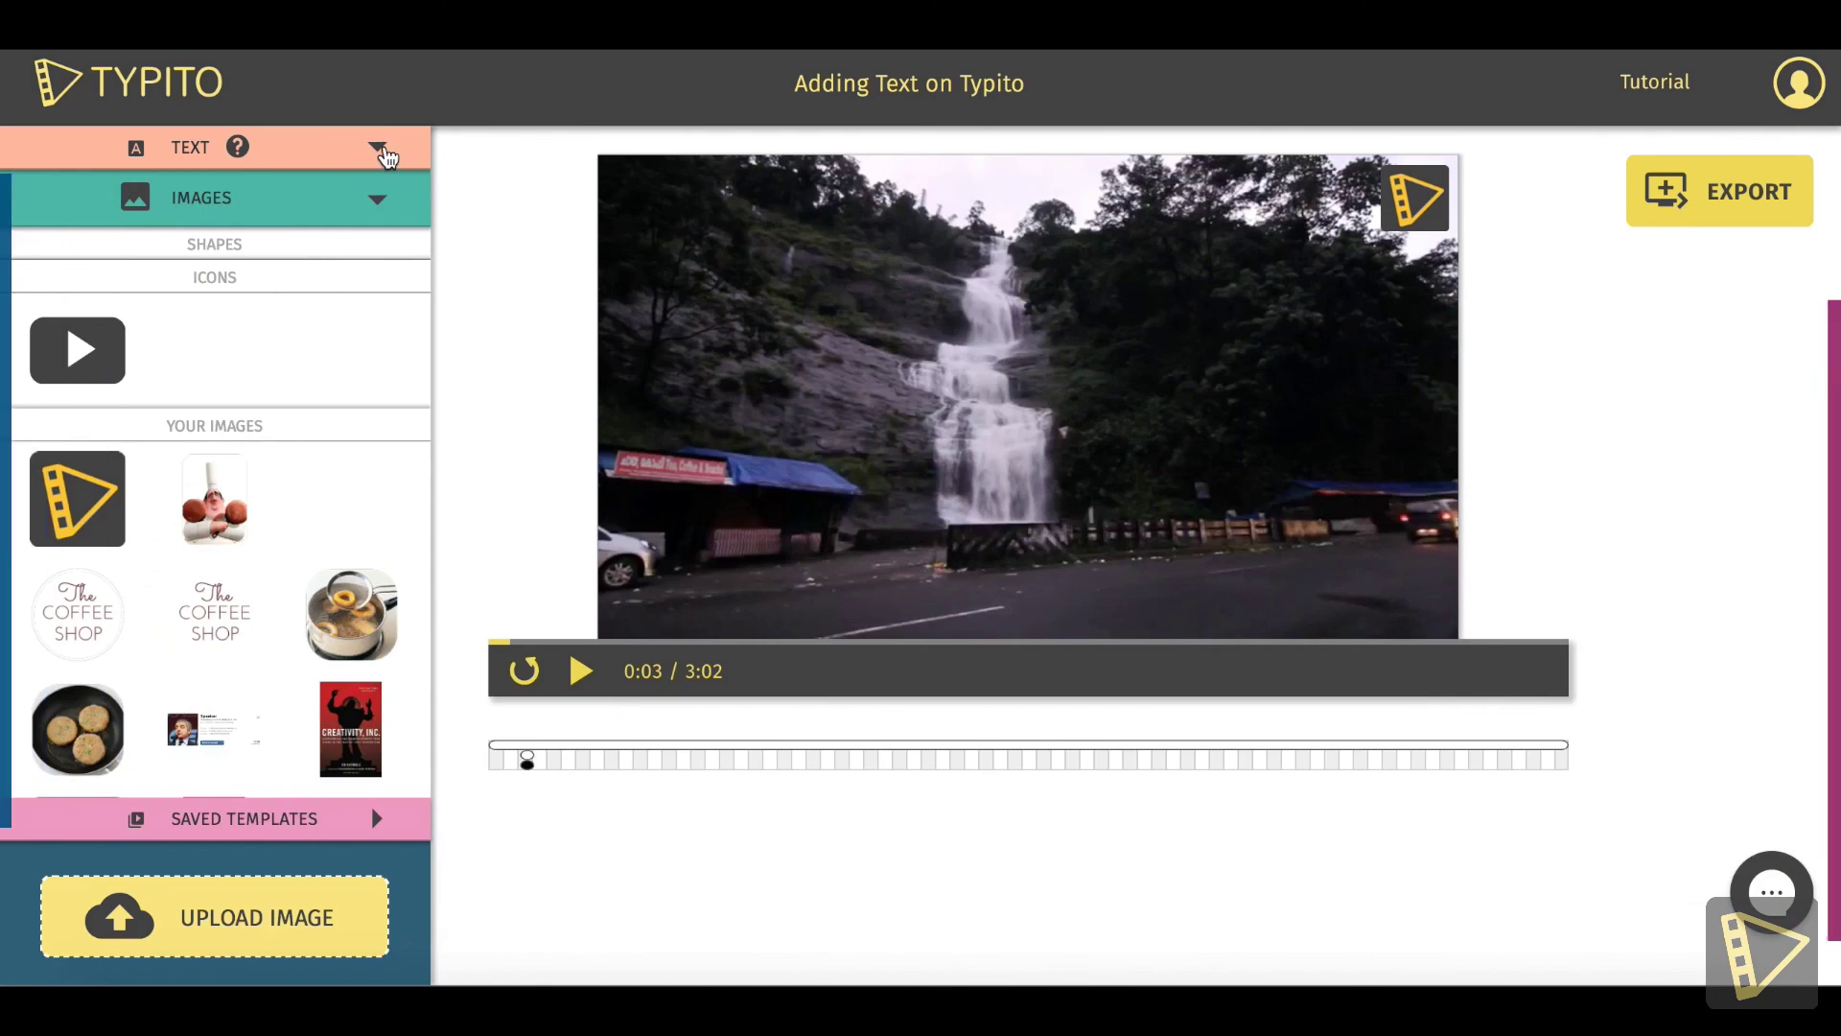
- Browse the stylised text templates, including the titles and lower thirds categories
left_click(377, 146)
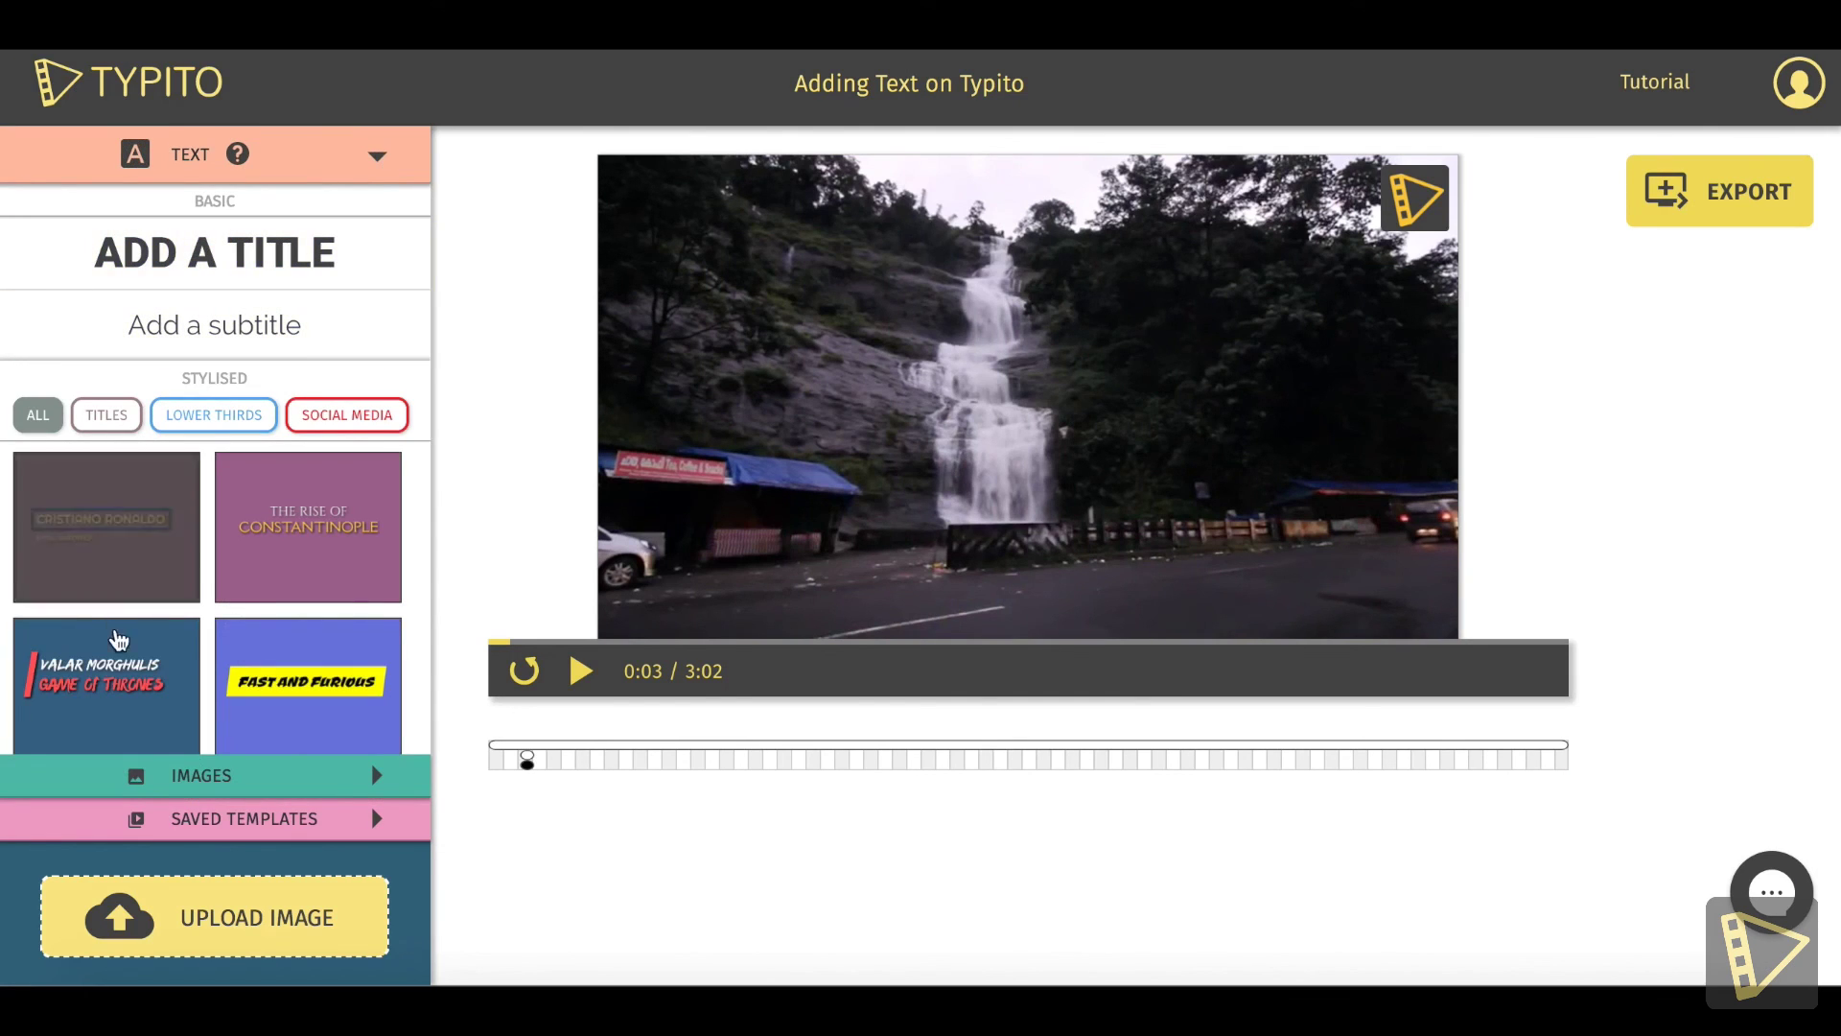
scroll(134, 662, "down", 3)
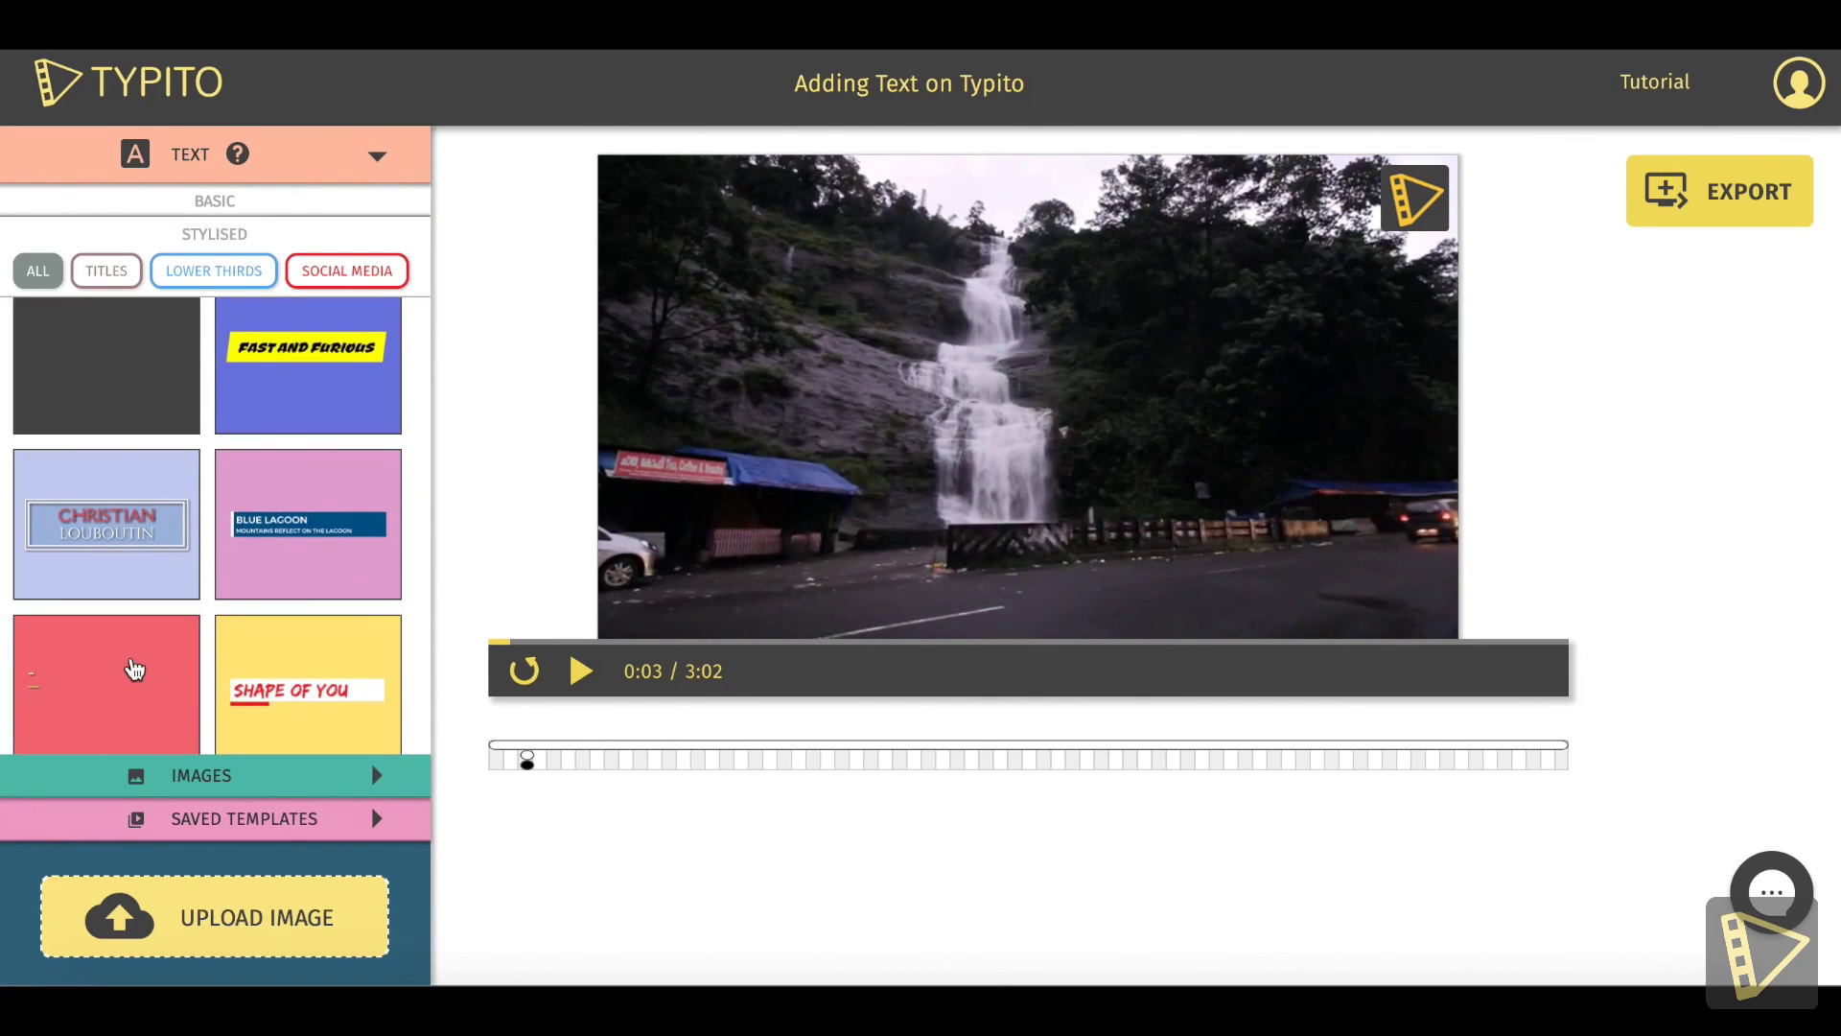
scroll(133, 668, "down", 3)
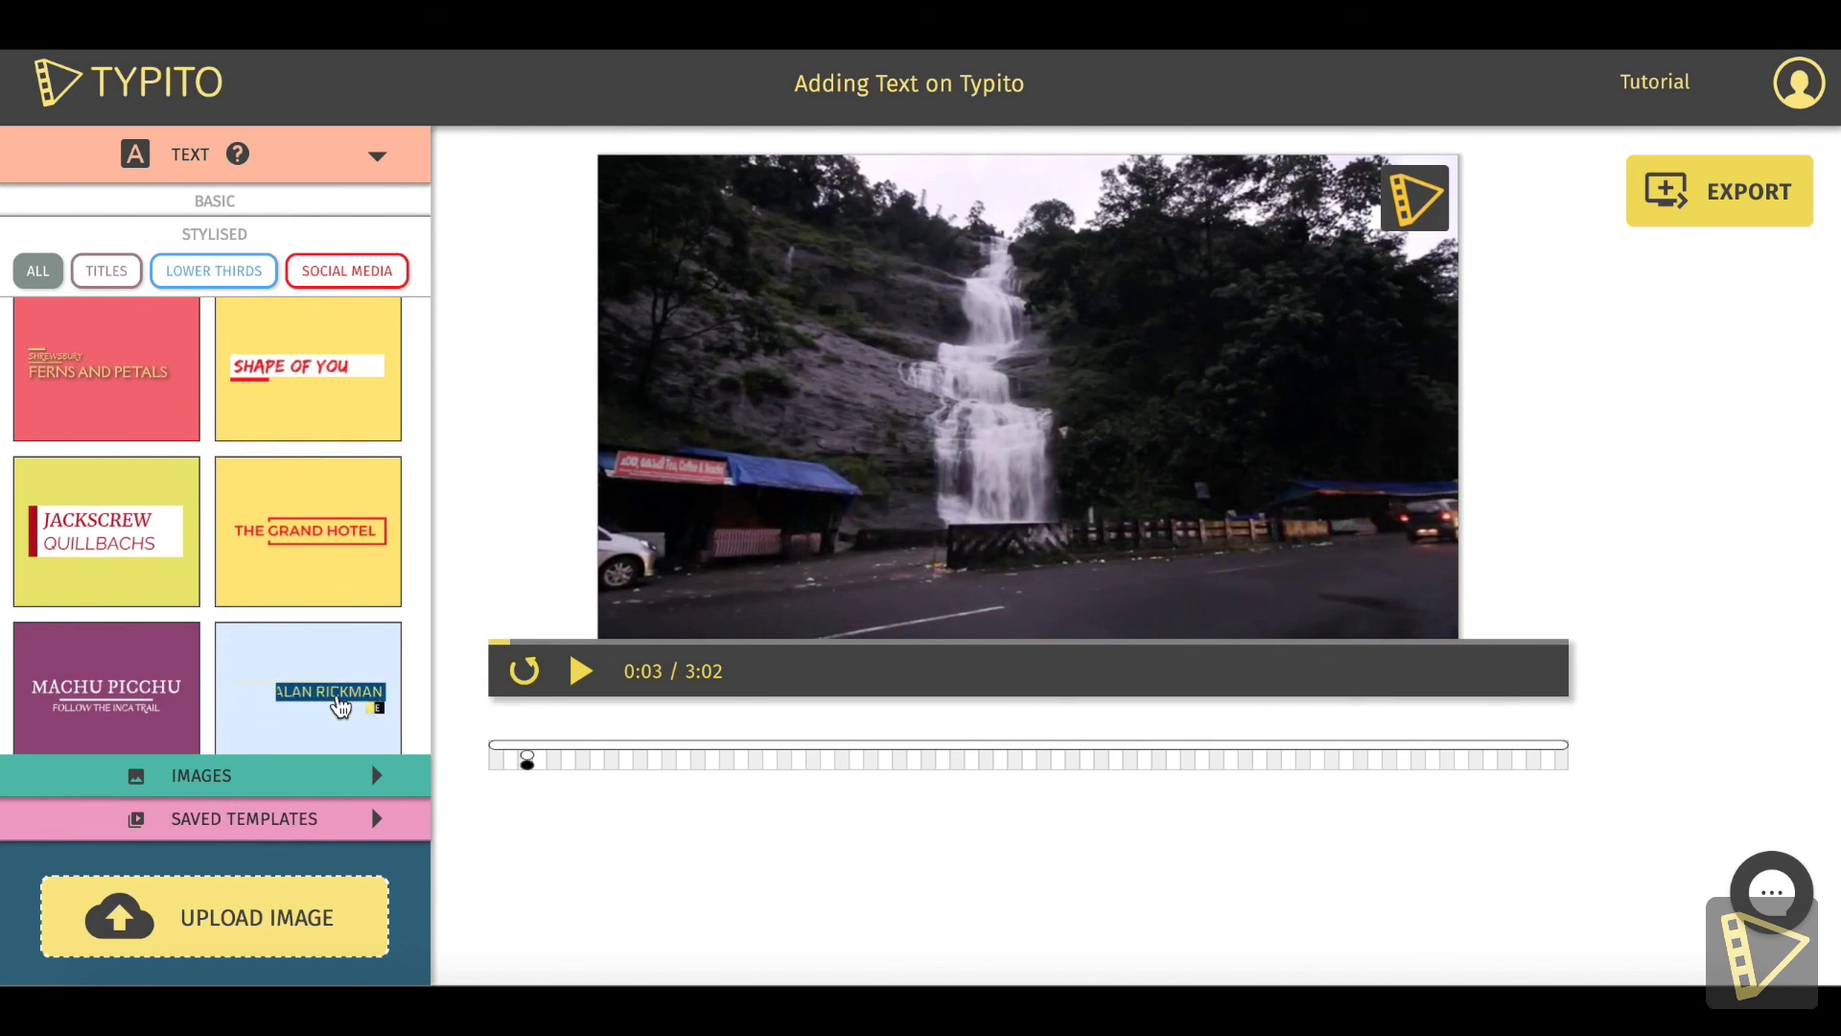
left_click(102, 269)
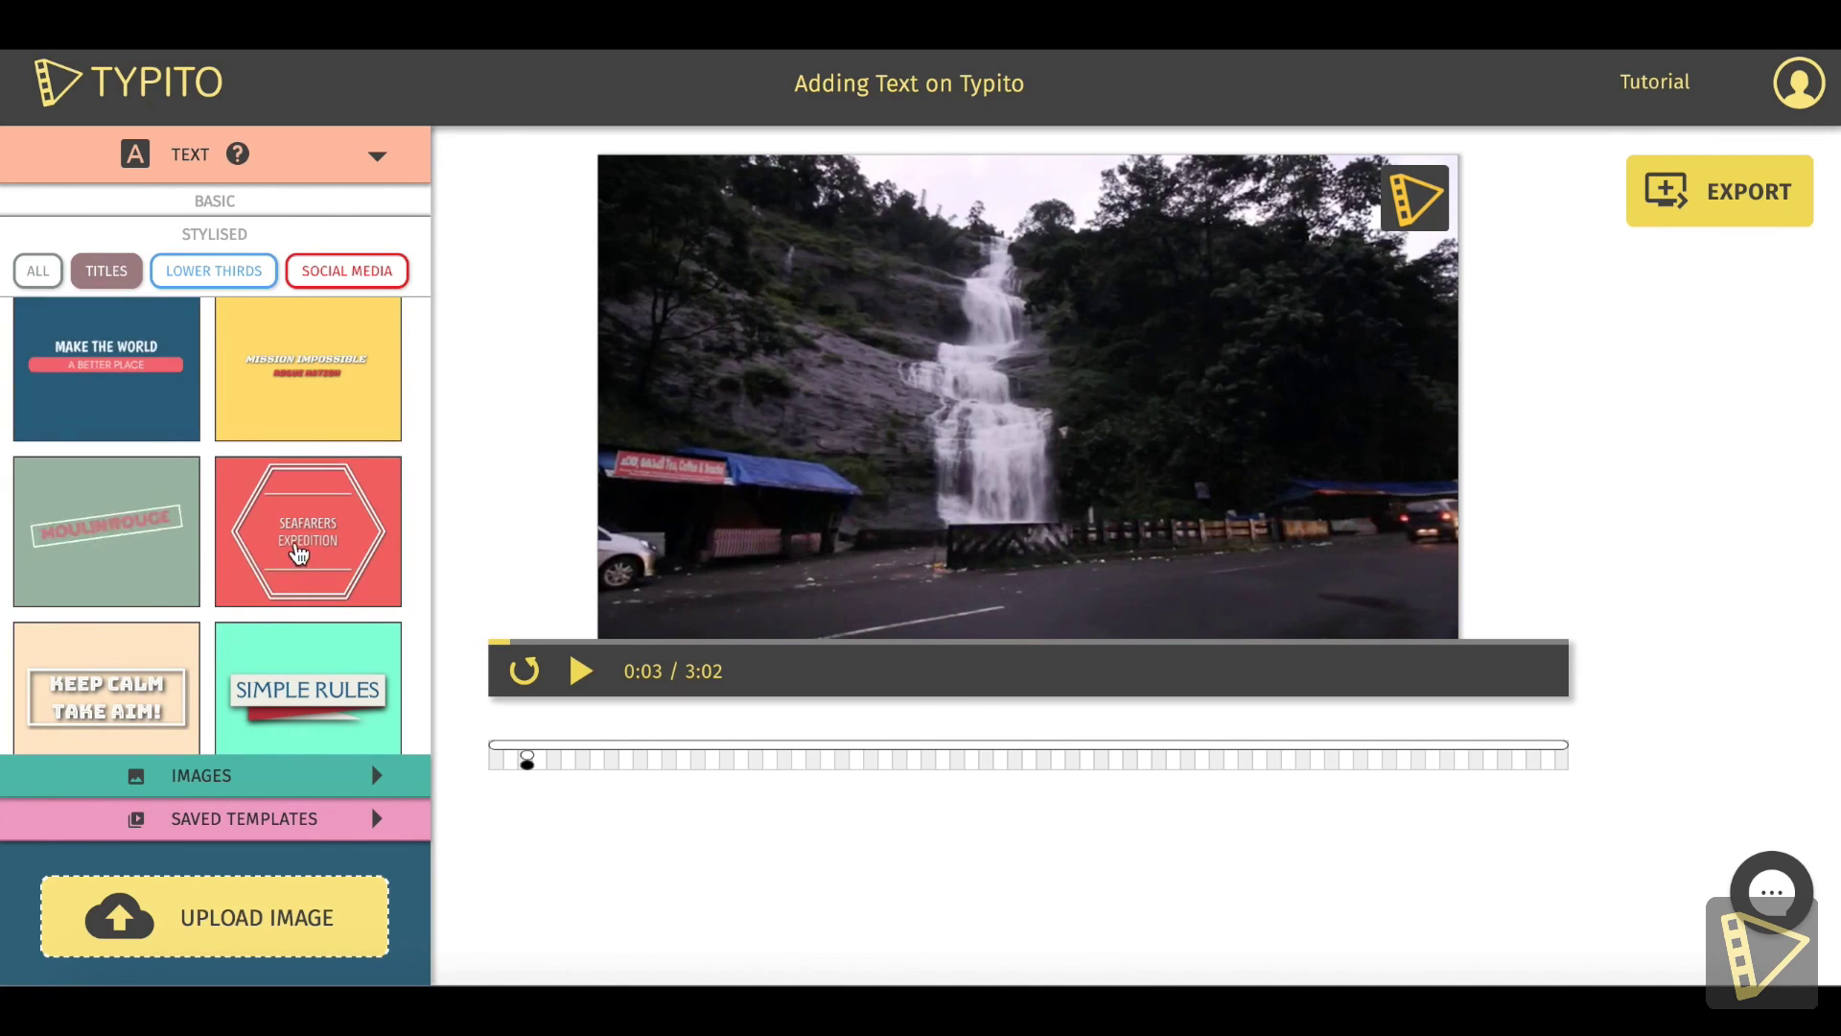
left_click(221, 279)
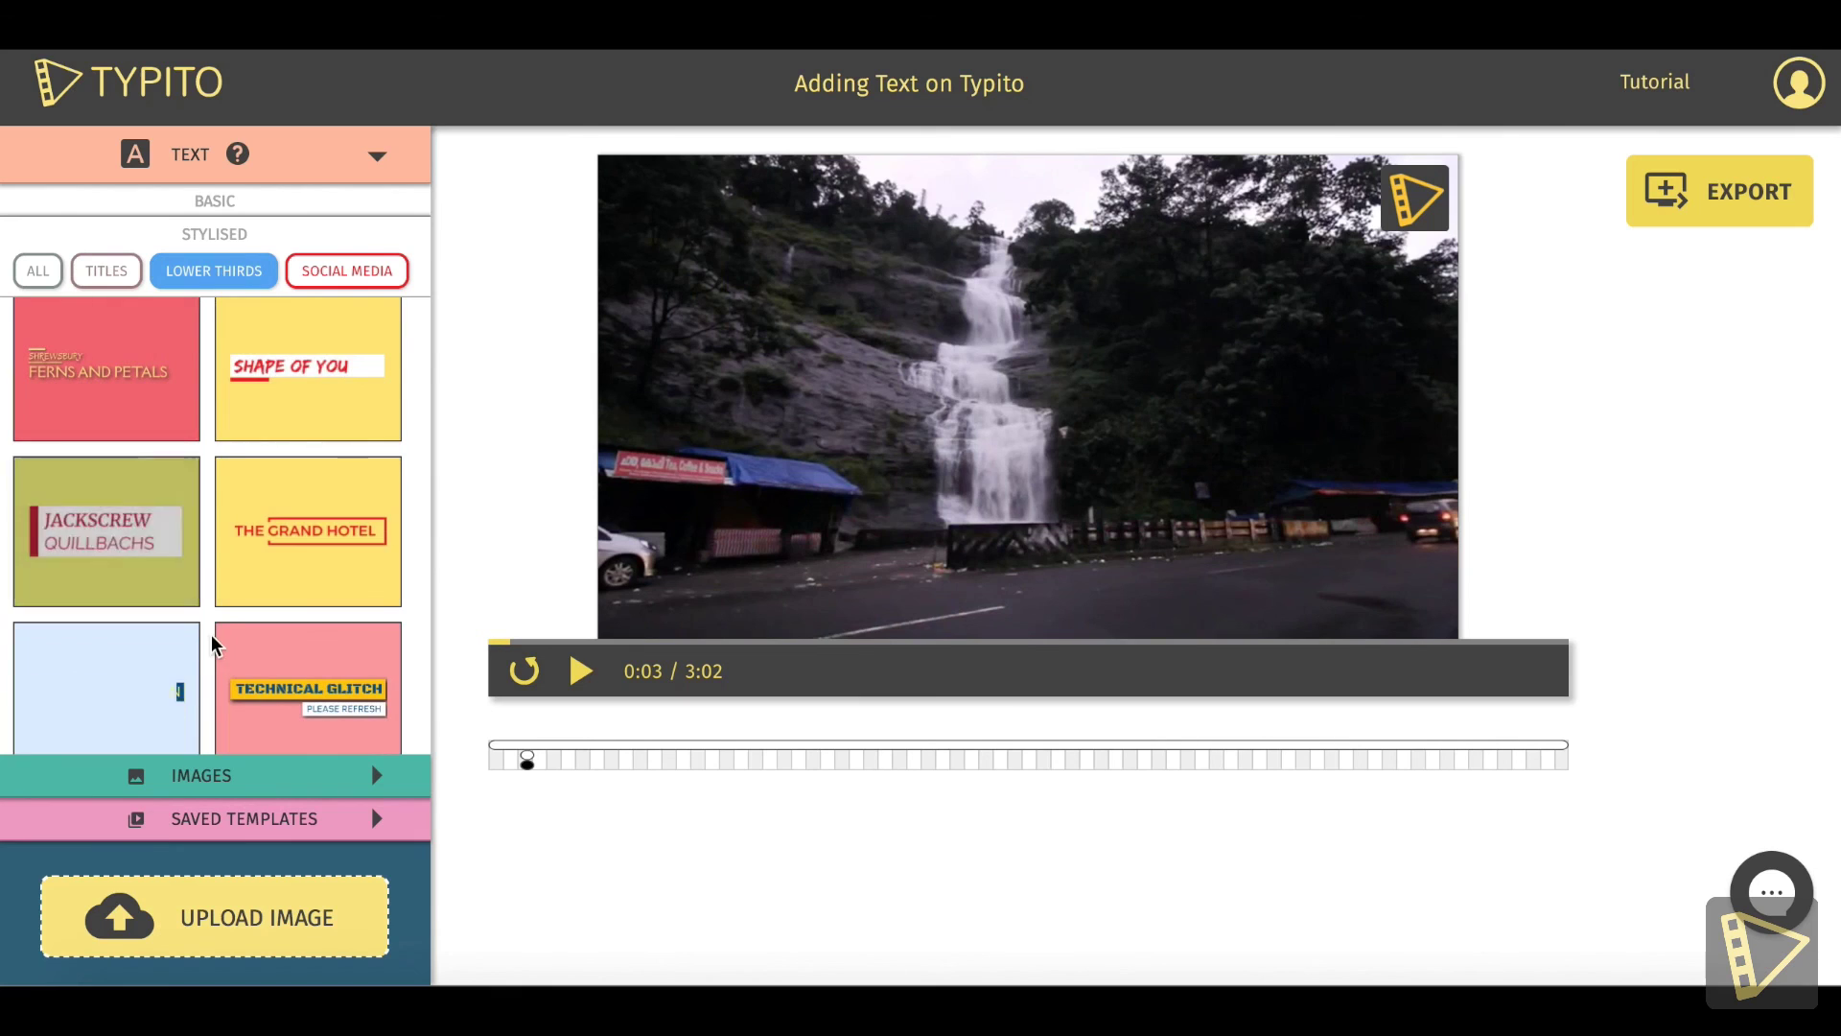
left_click(345, 272)
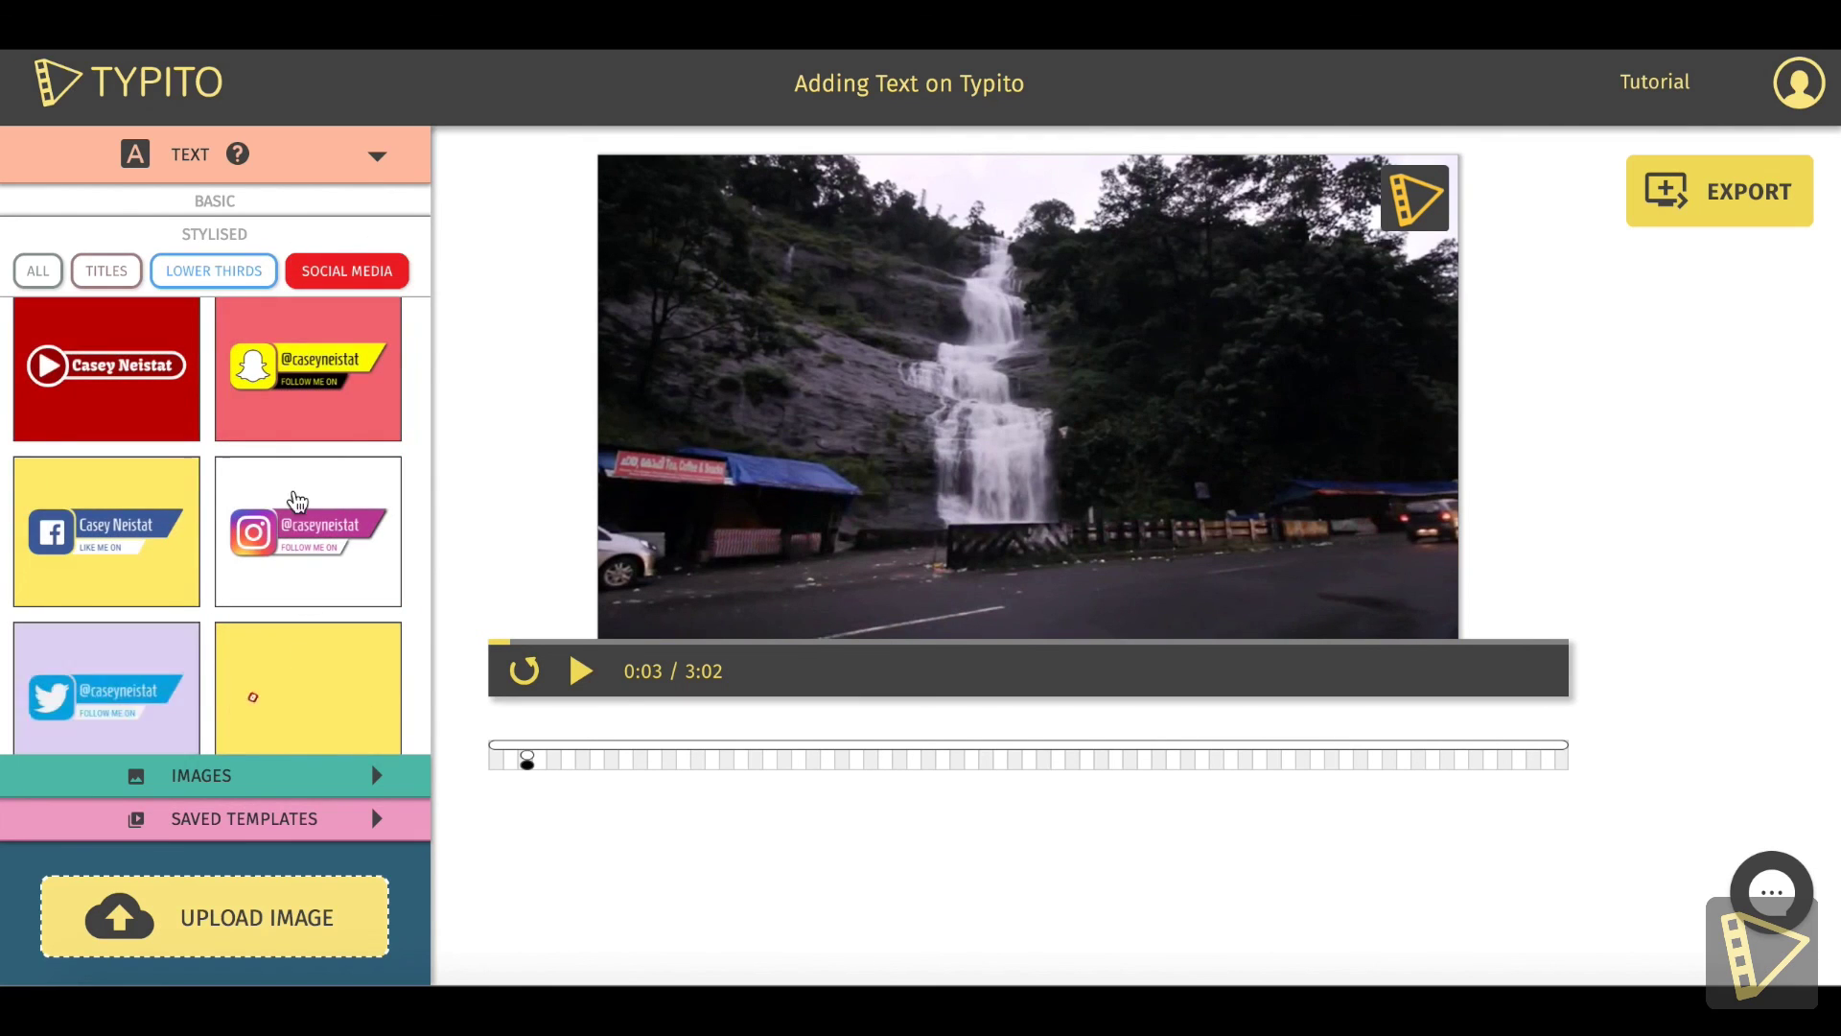
left_click(133, 708)
double_click(806, 553)
type("TypitoHQ")
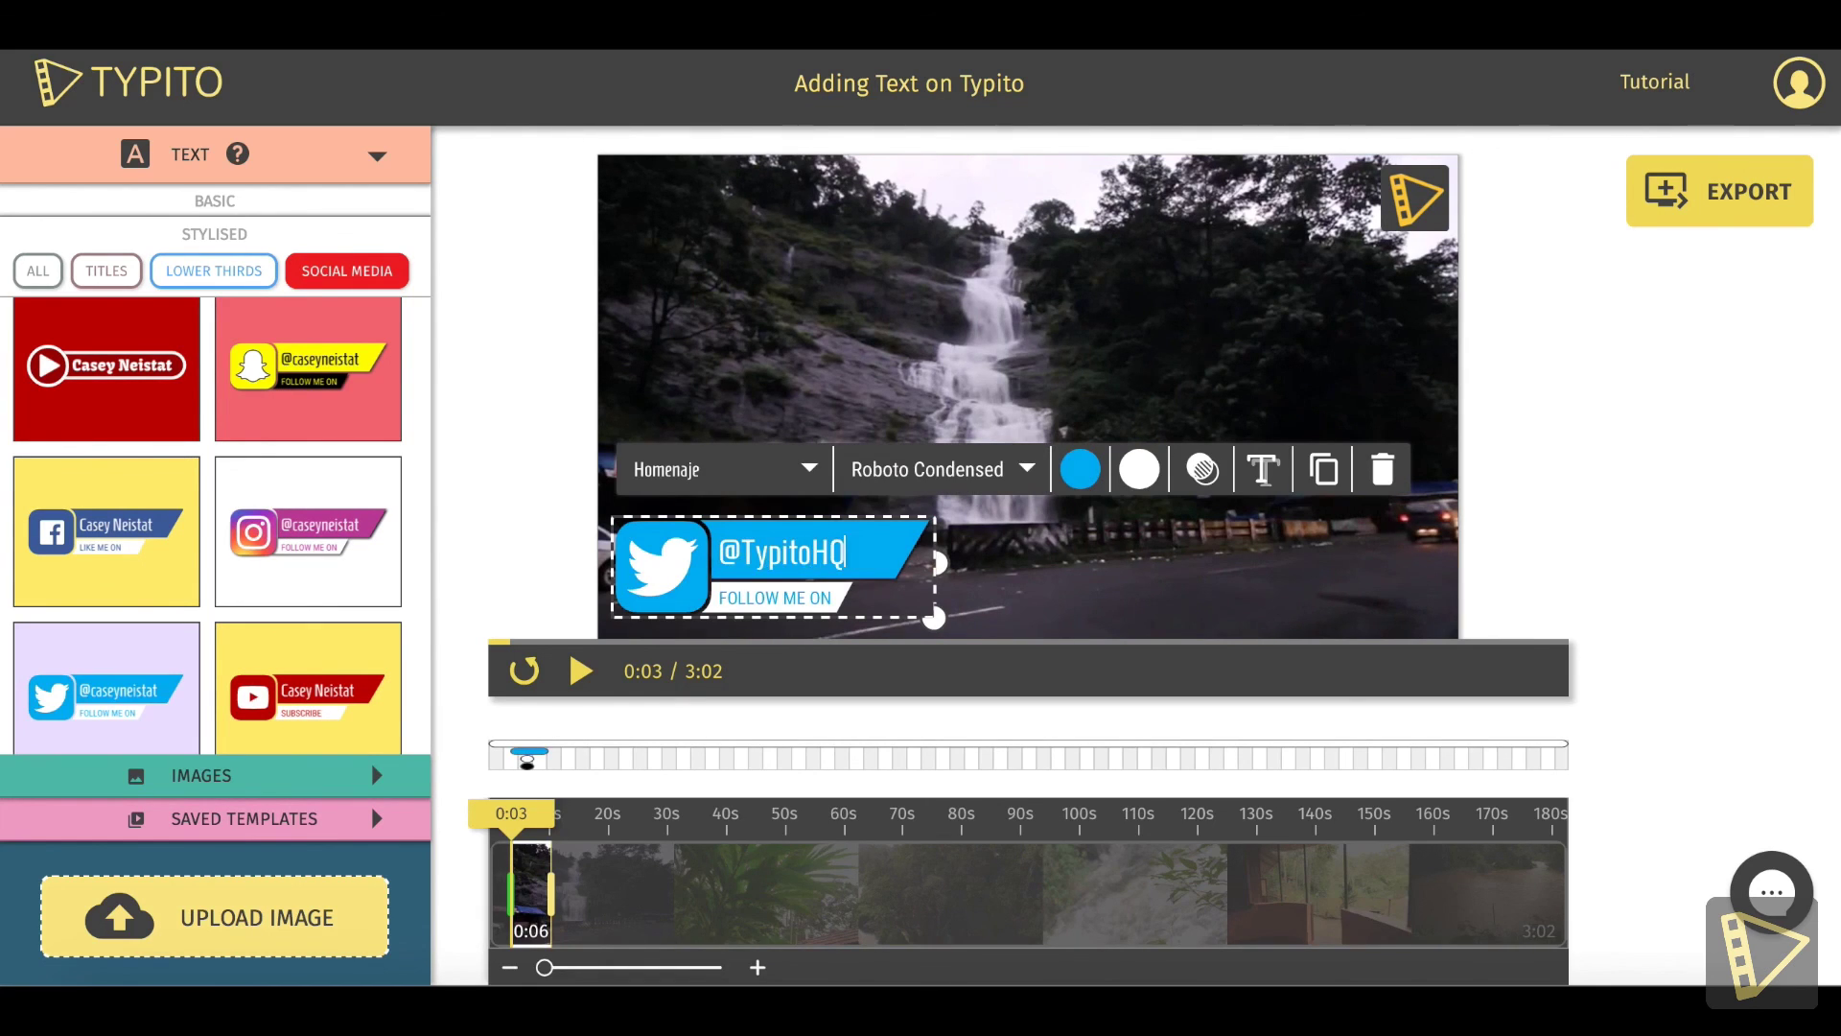
left_click(810, 368)
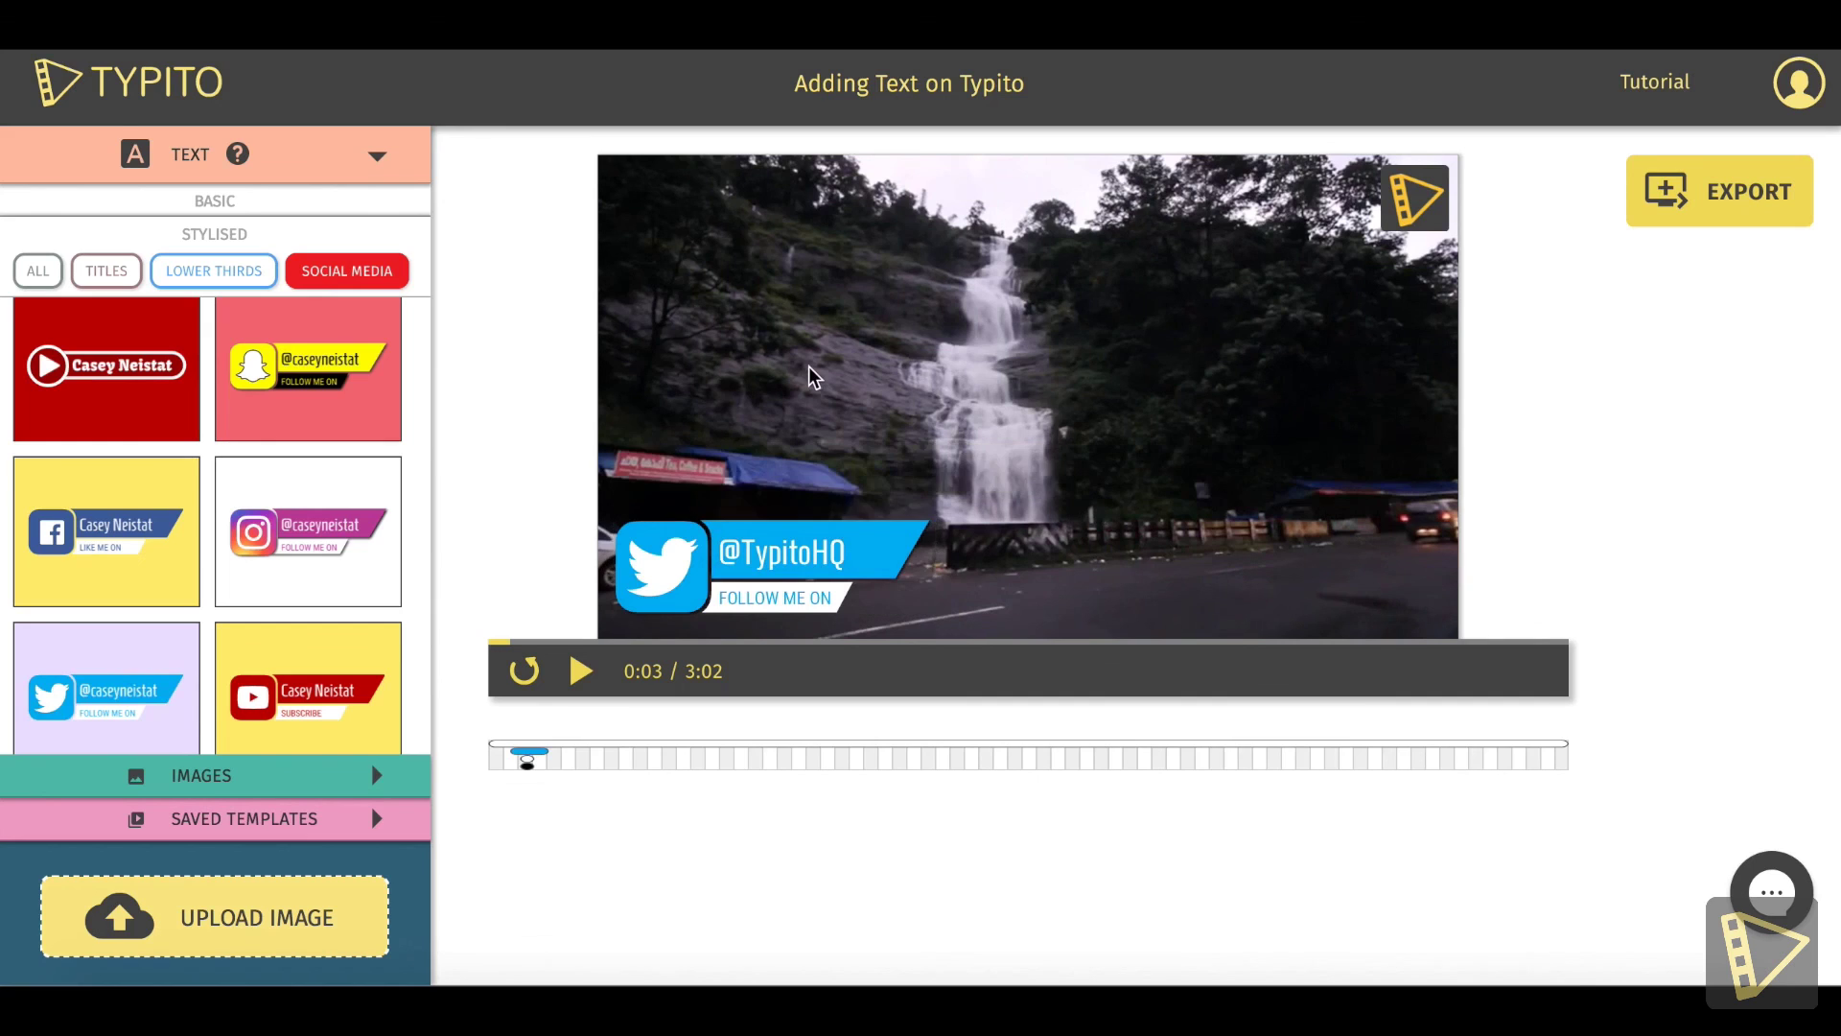
left_click(522, 676)
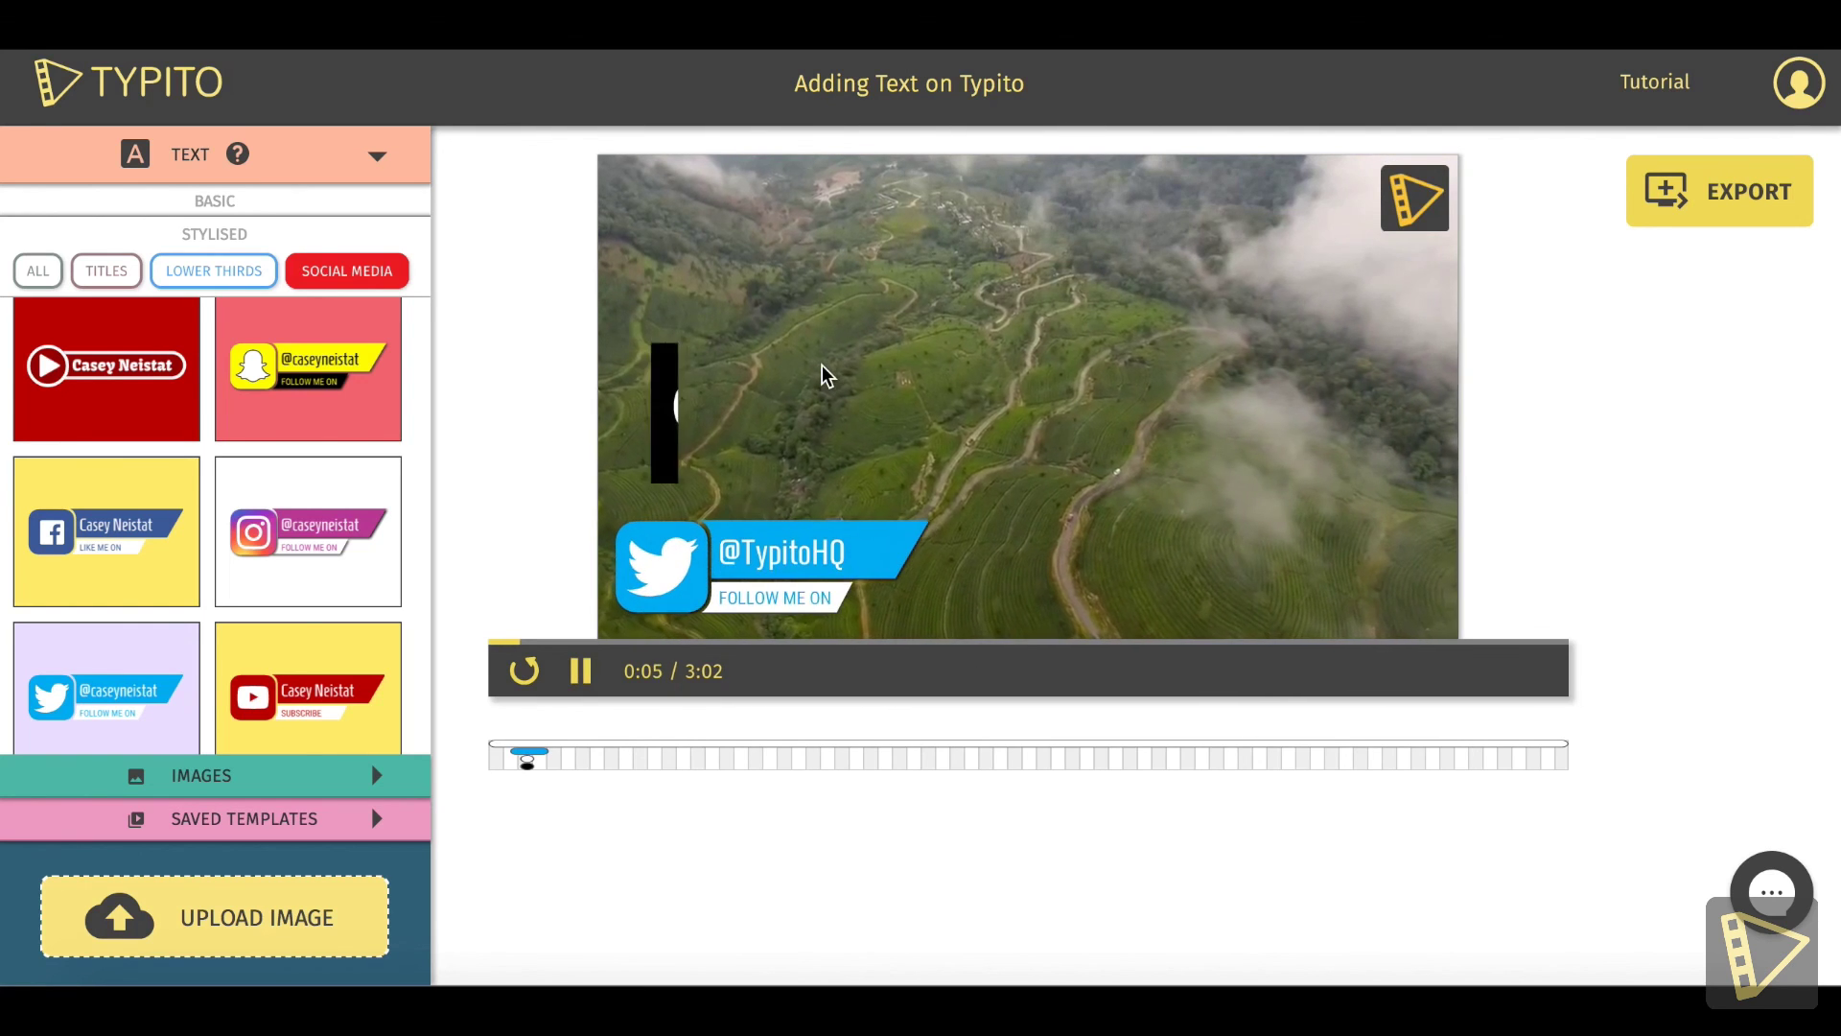
left_click(833, 306)
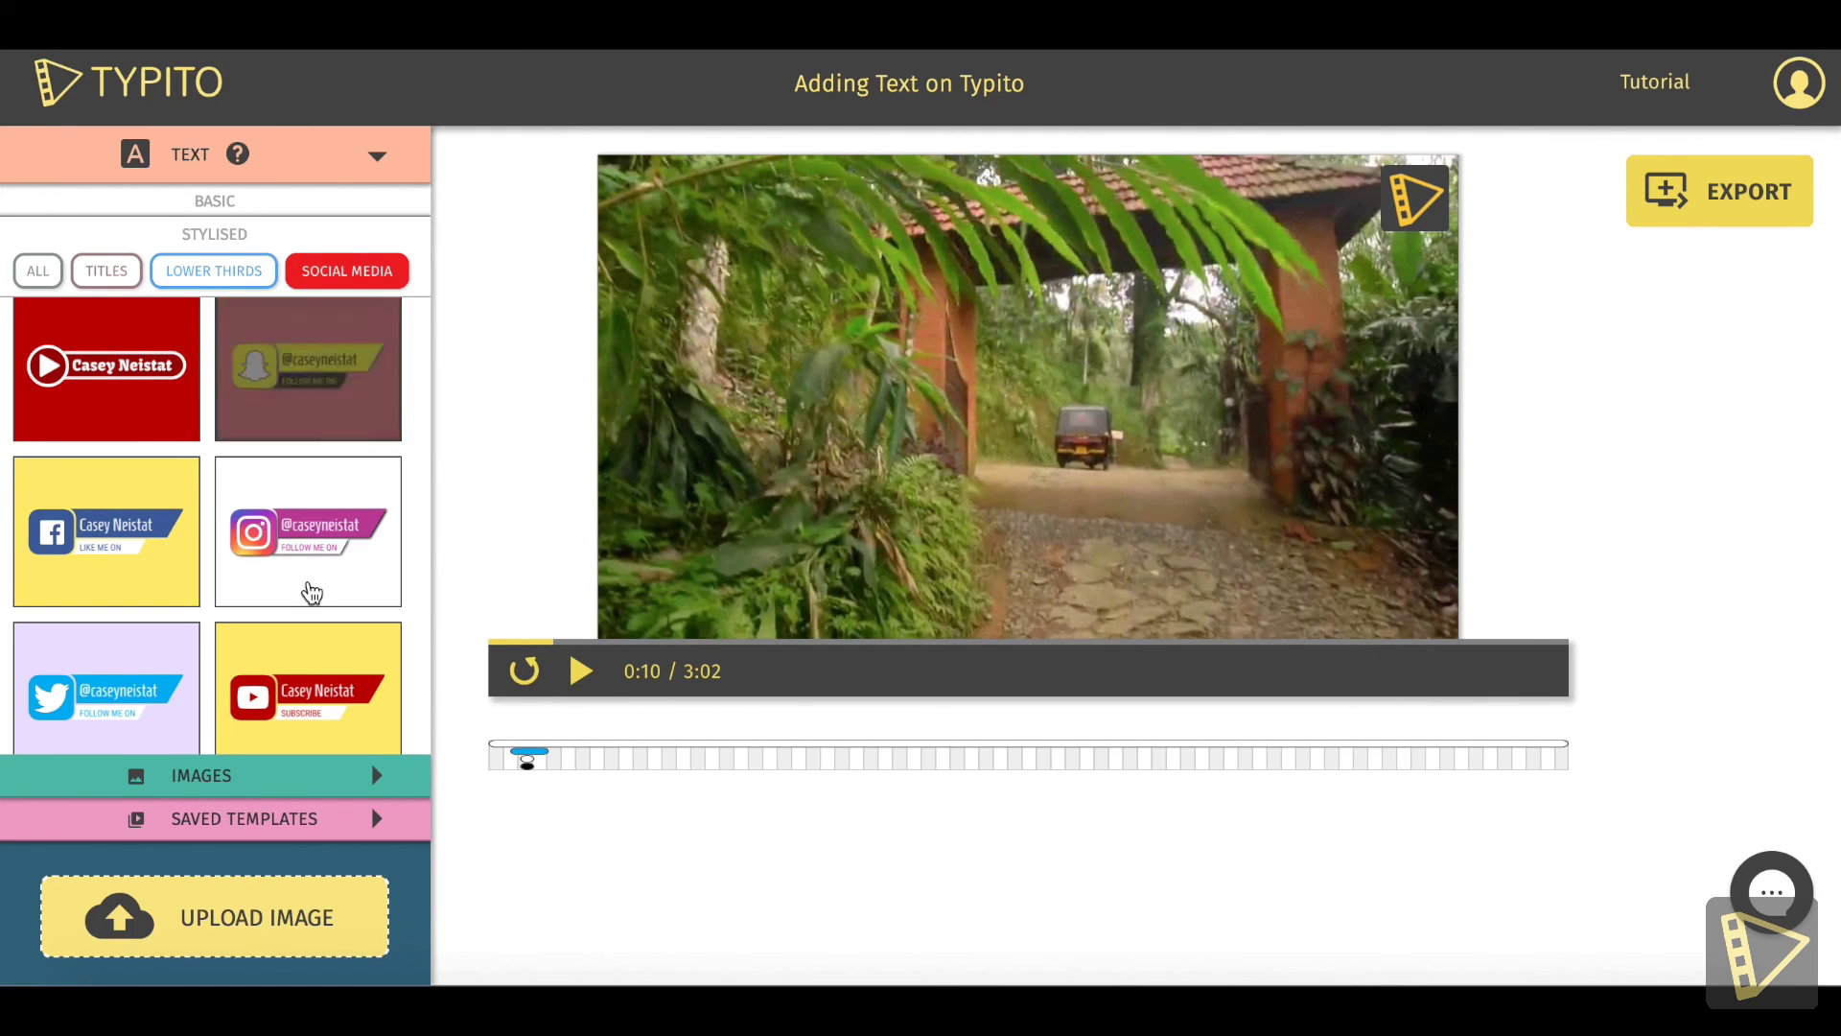
- Look through the remaining social media text templates and return to the start of the list
scroll(312, 591, "down", 10)
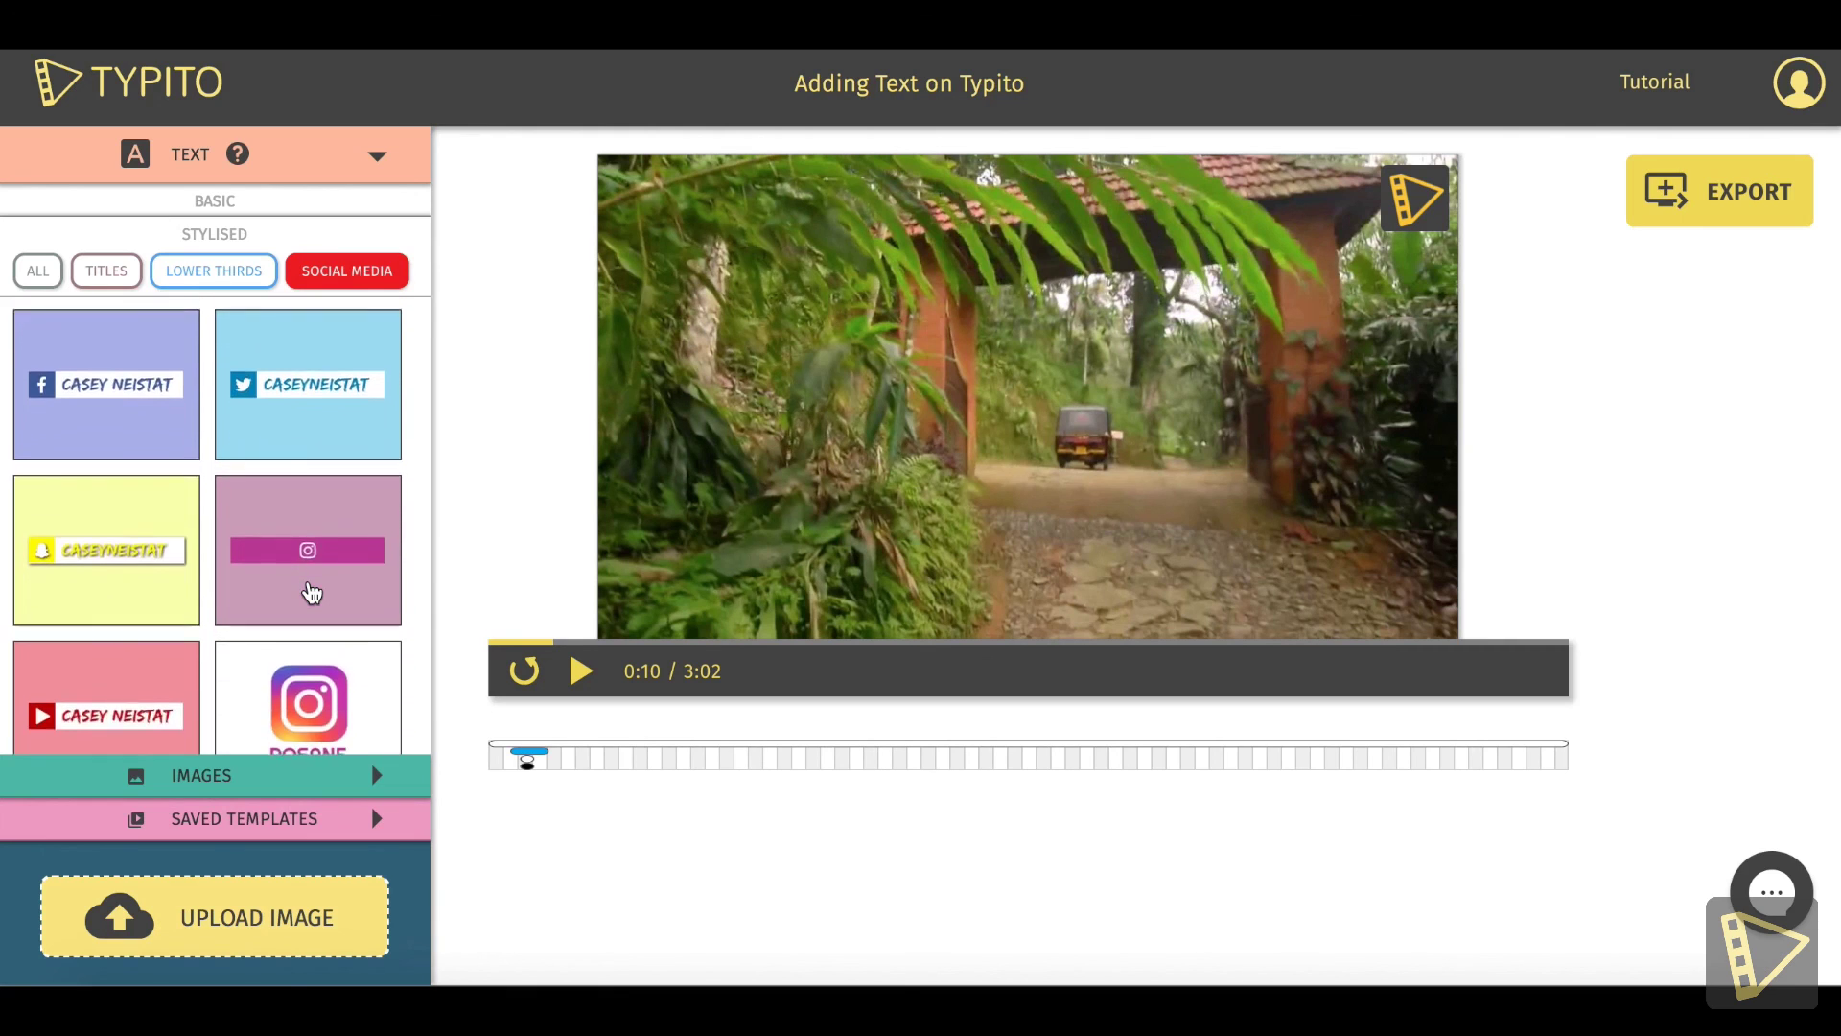
scroll(312, 592, "down", 4)
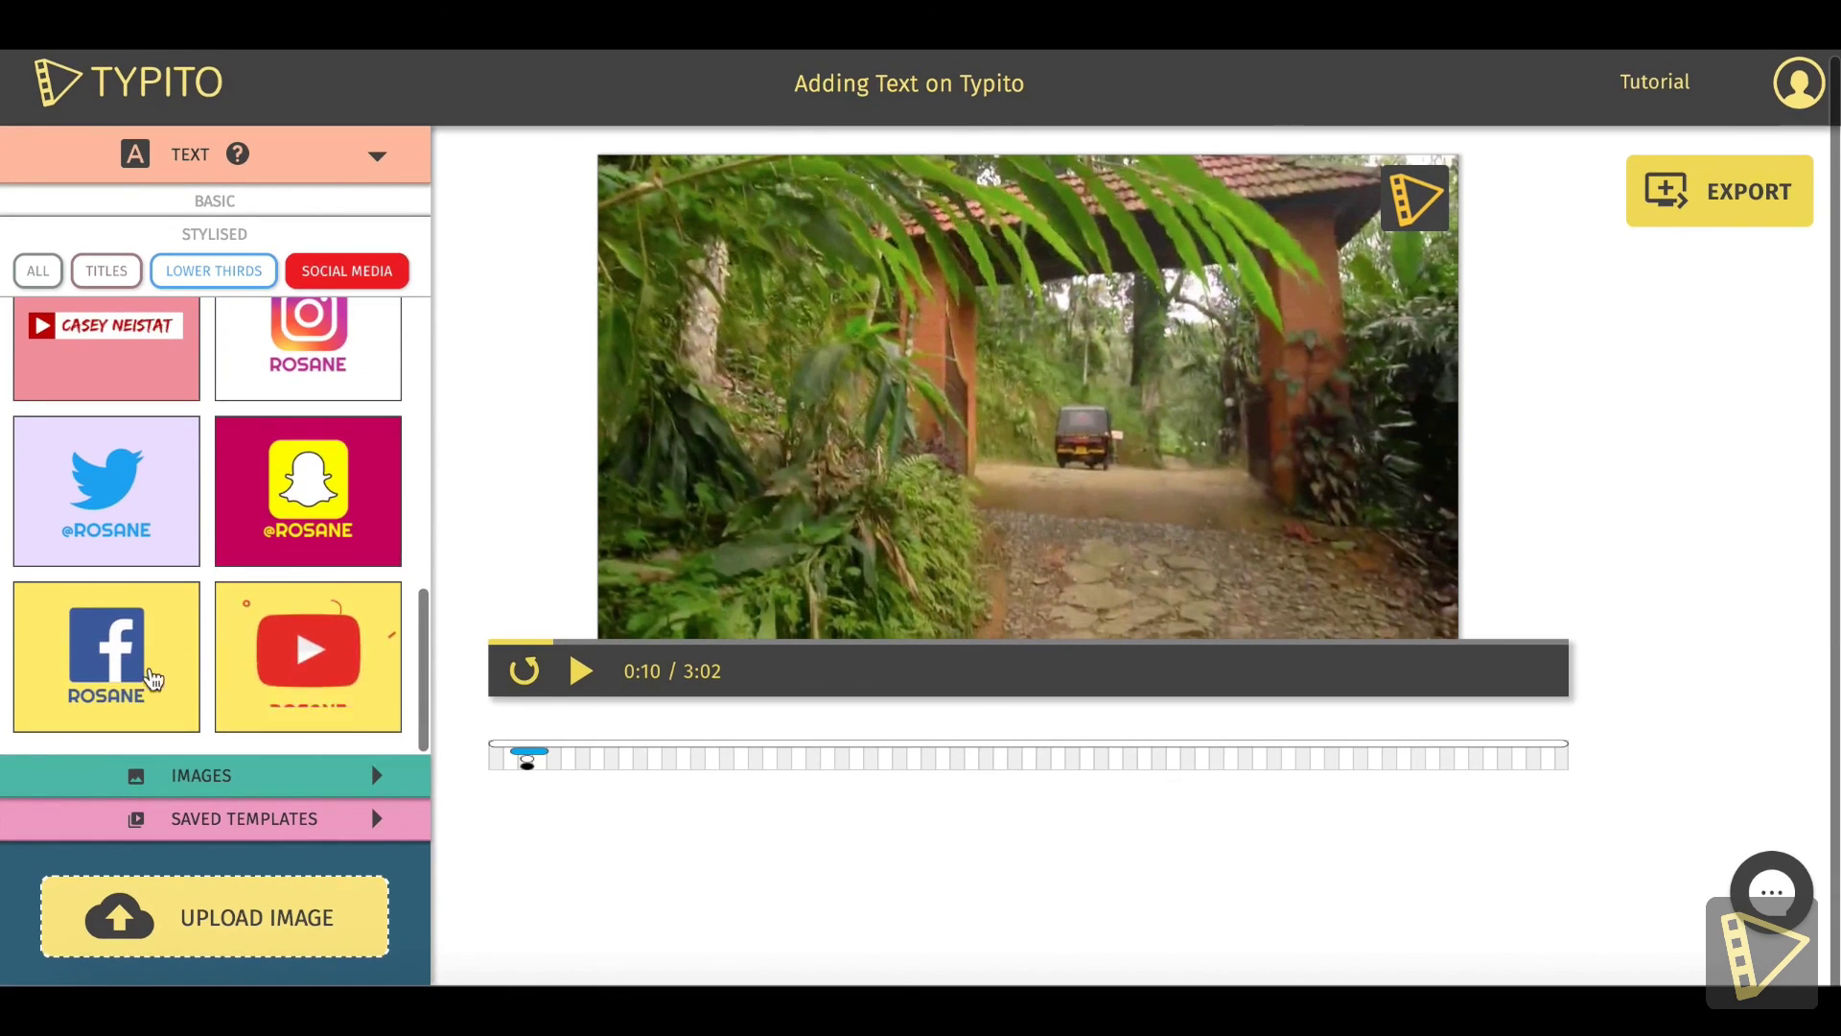
left_click(247, 203)
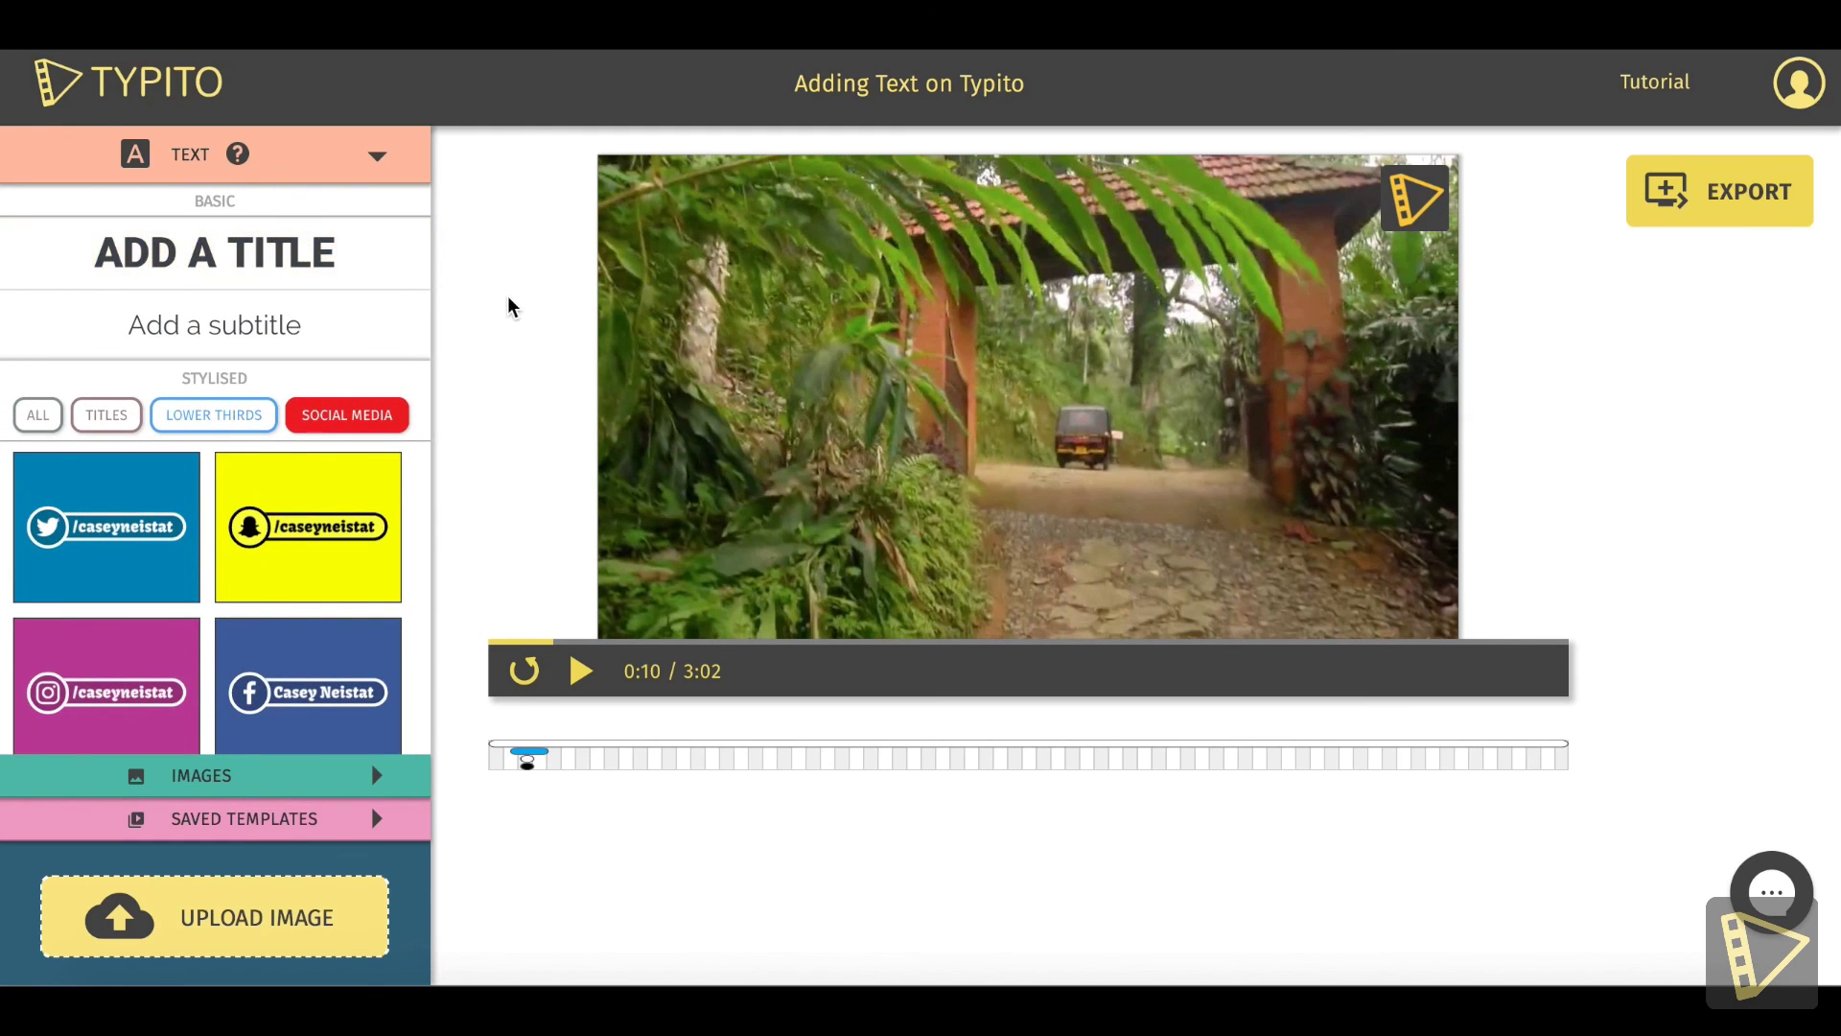